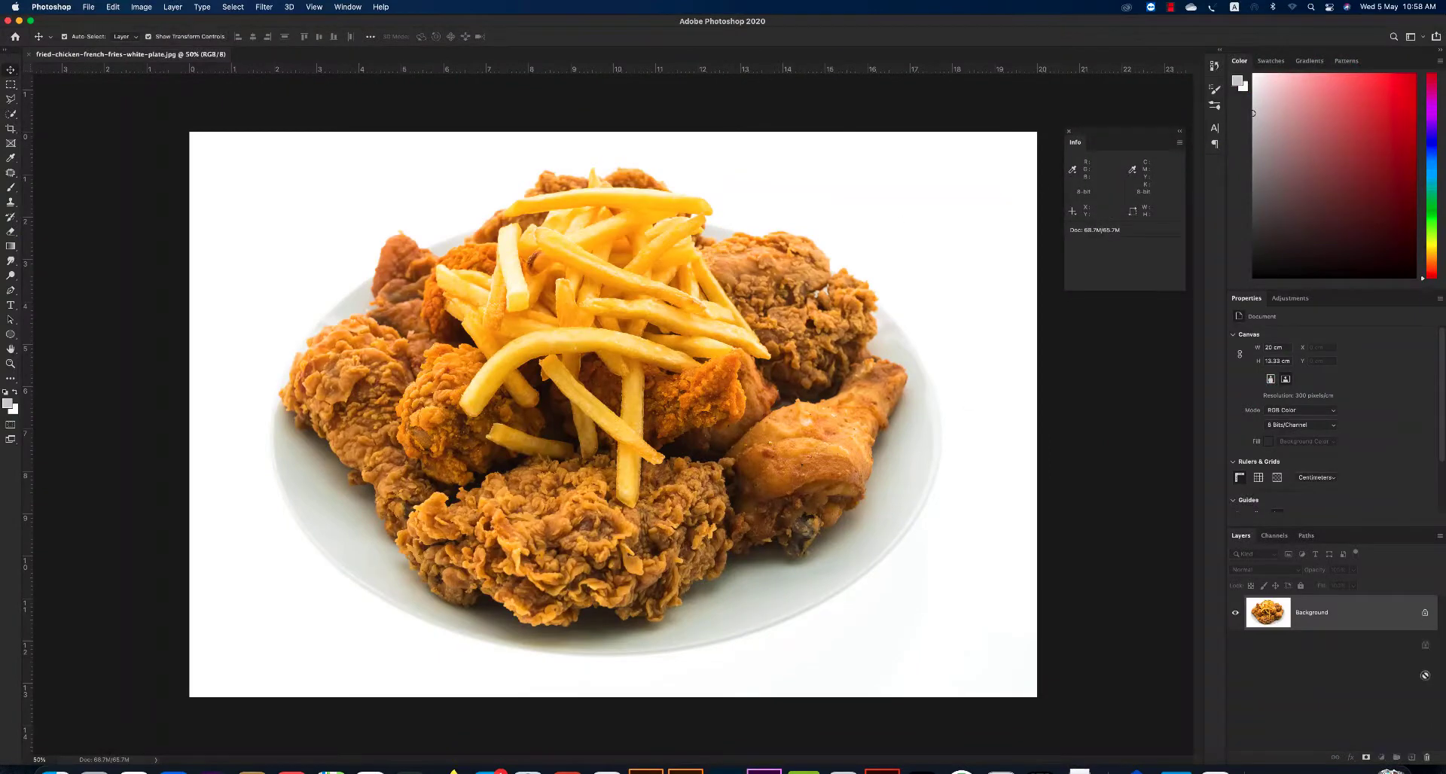
Unlock the Background layer and convert the image to CMYK Color mode.
left_click(1424, 612)
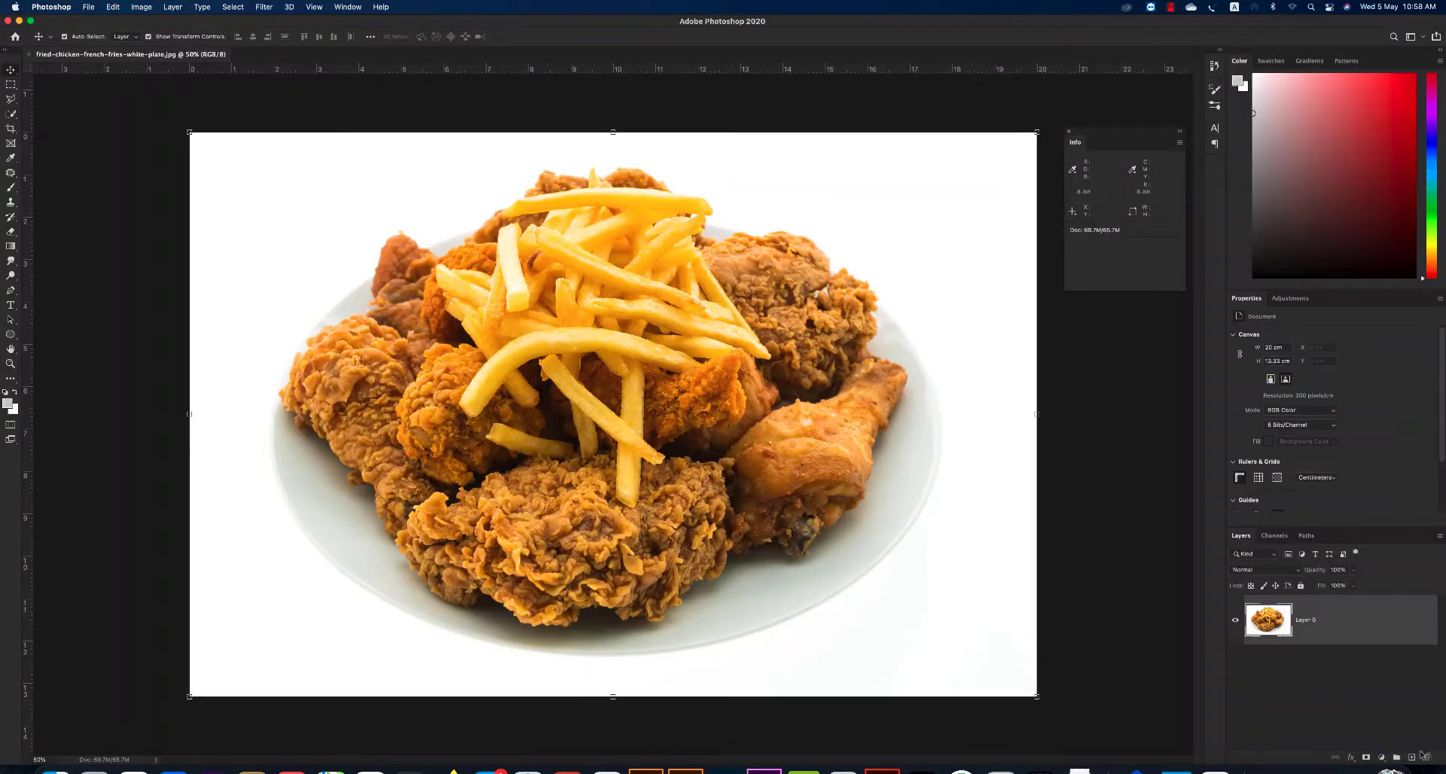
left_click(139, 10)
left_click(293, 73)
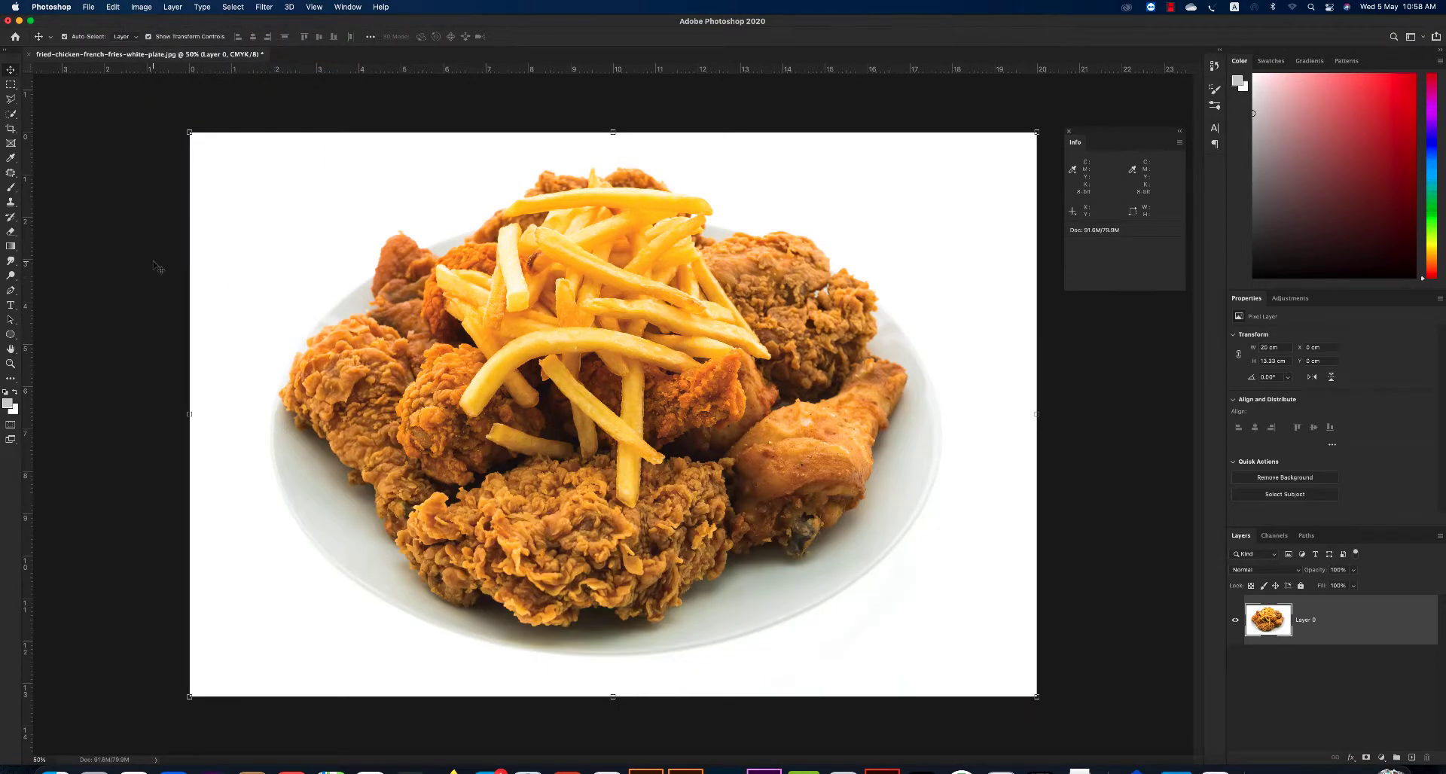
Select the white background with the Magic Wand and add a layer mask from it.
right_click(11, 113)
left_click(64, 136)
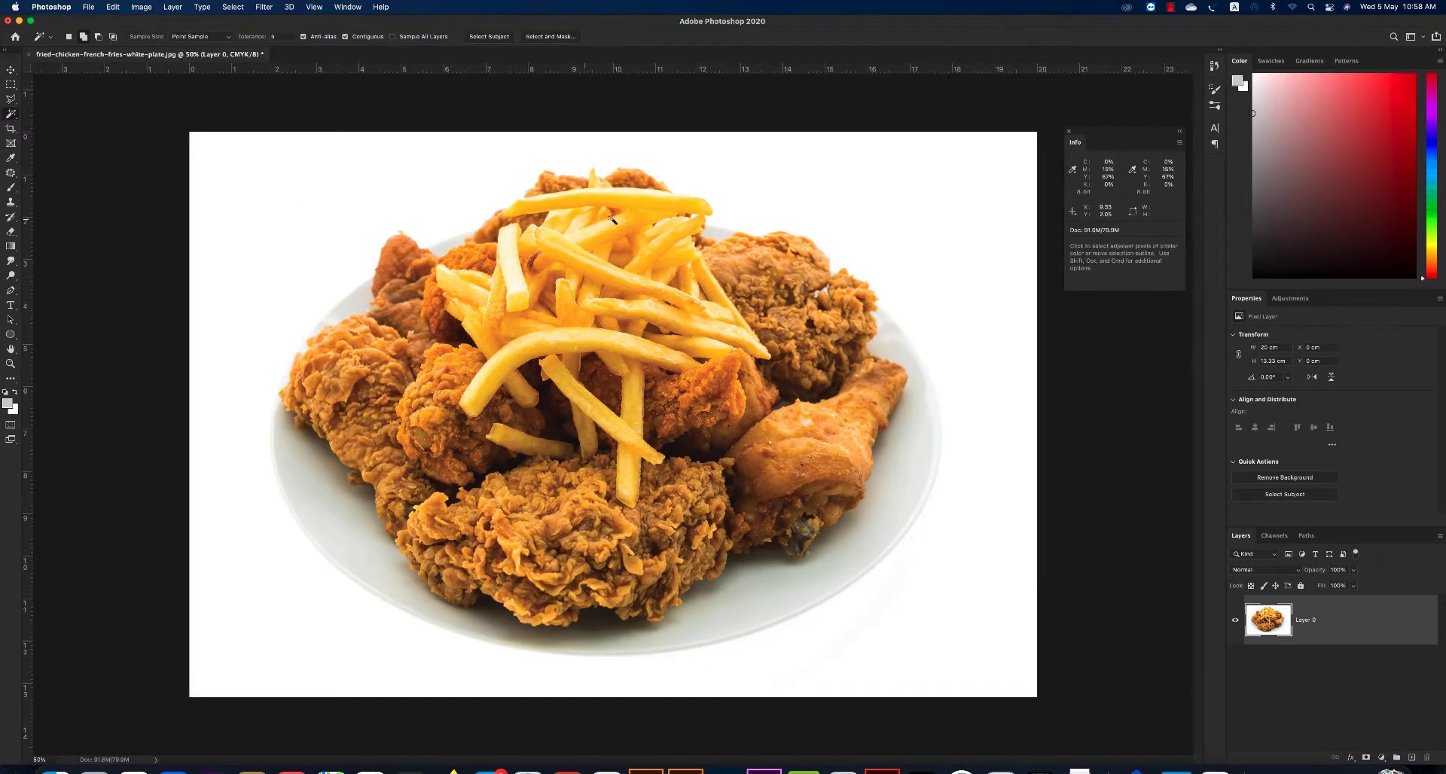
left_click(936, 291)
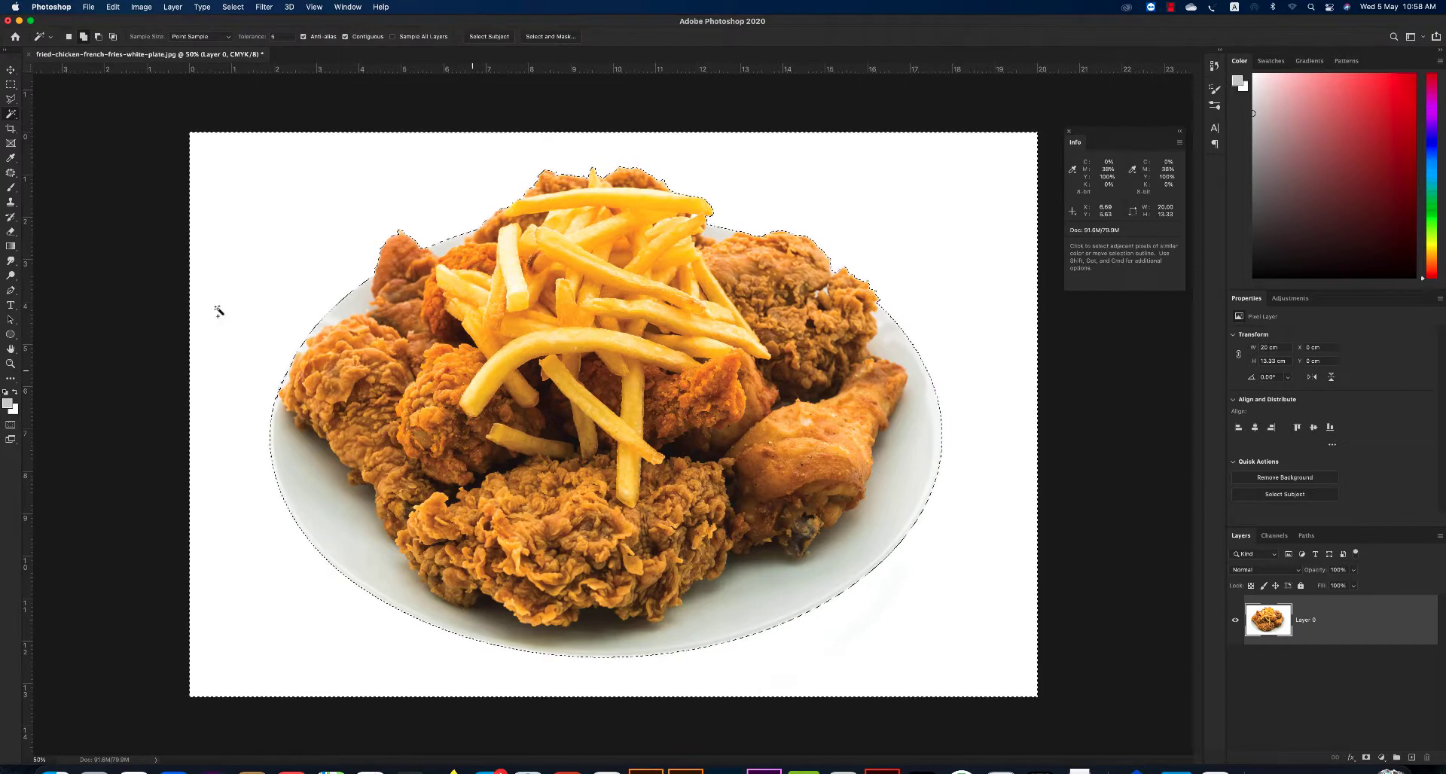
left_click(1367, 758)
Invert the mask to hide the background and rename the photo layer 'cmyk'.
key("super+i")
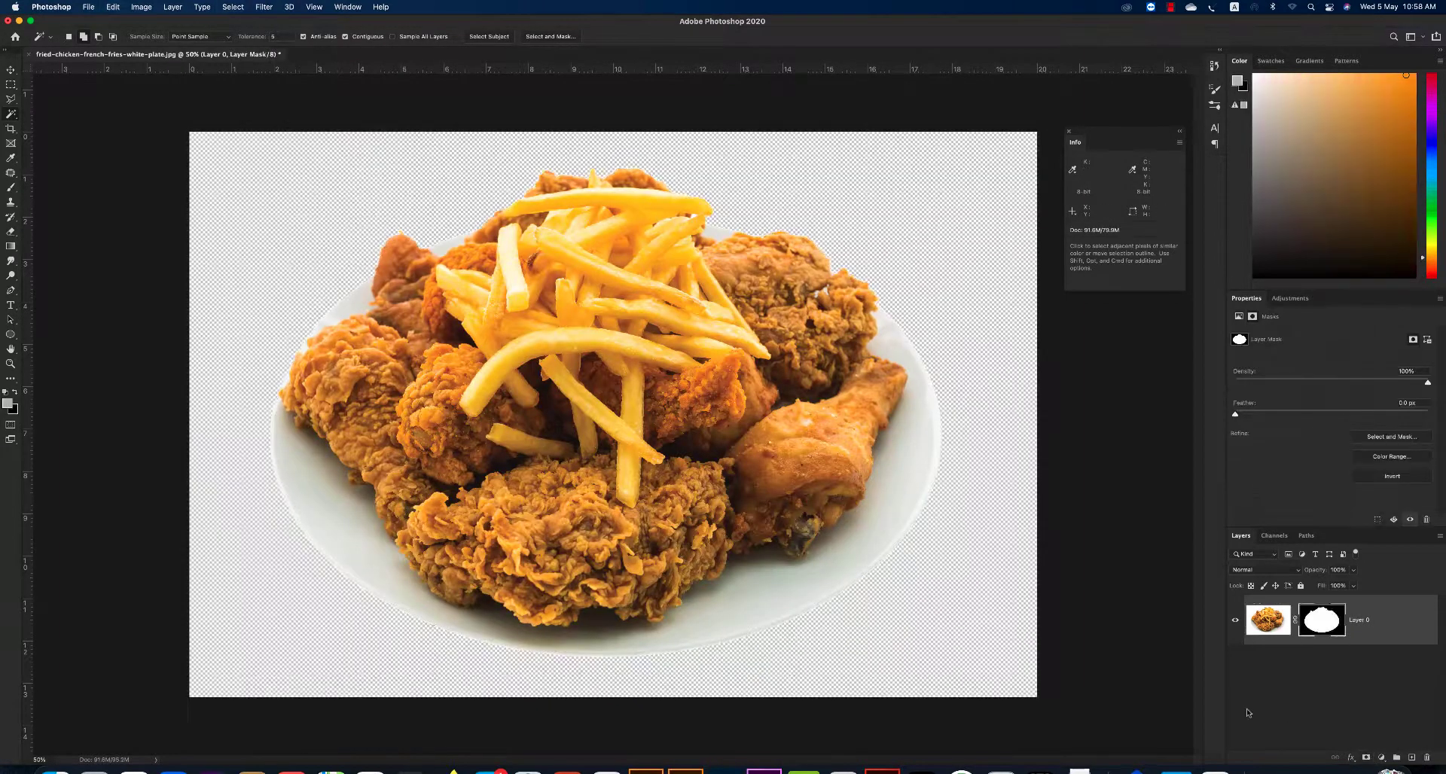
key("v")
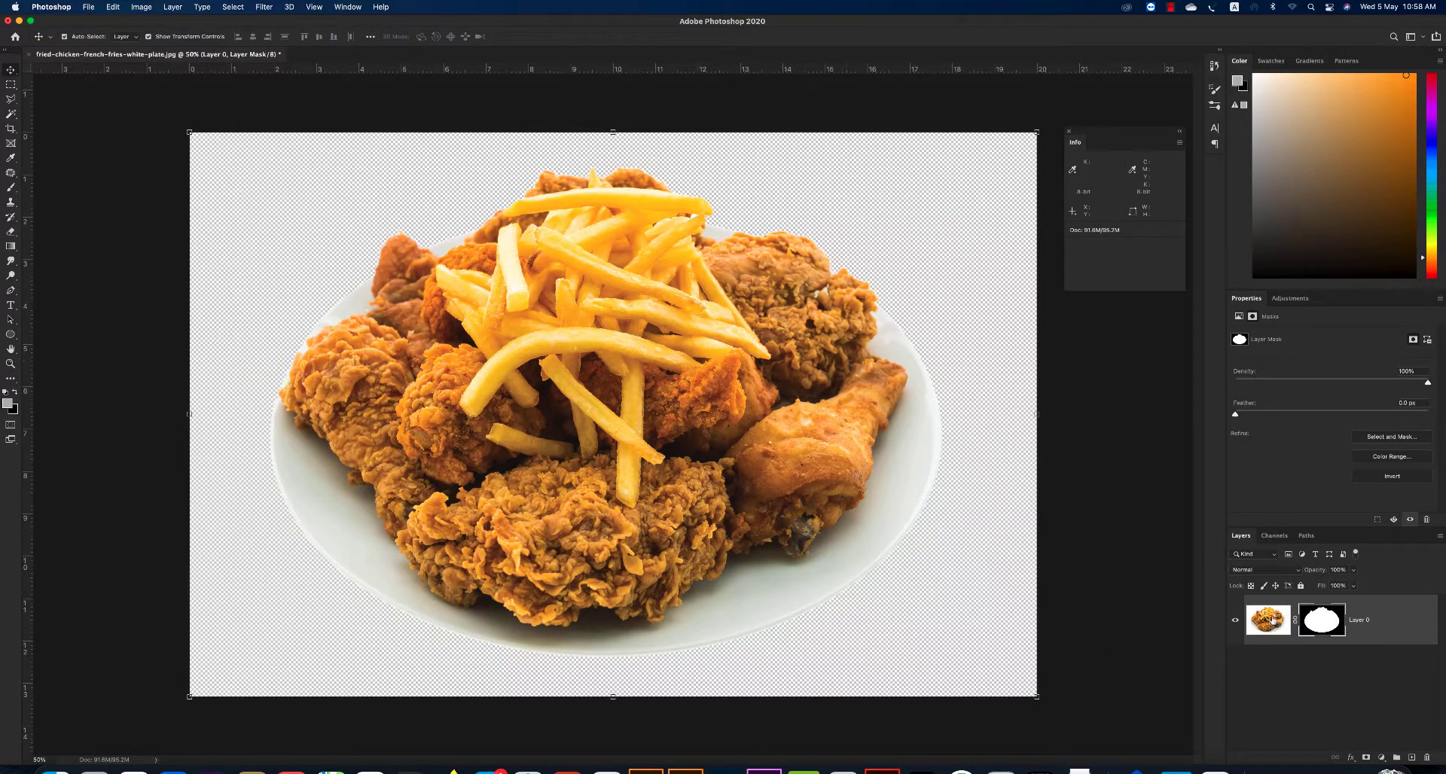
left_click_drag(1273, 619, 1271, 624)
double_click(1364, 619)
type("cmyk")
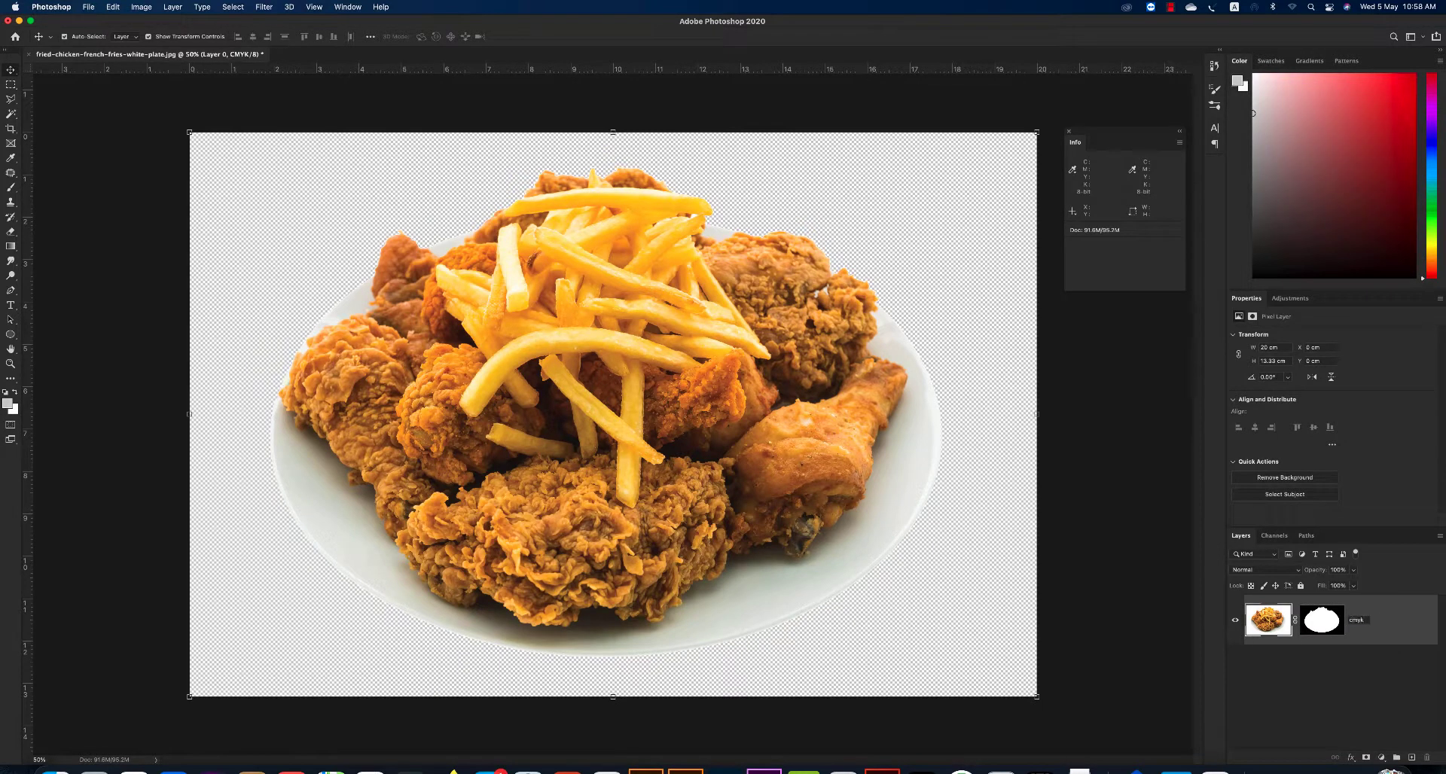
key("Return")
Duplicate the cmyk layer and name the copy 'CMY'.
left_click_drag(1403, 660, 1411, 757)
type("CMY")
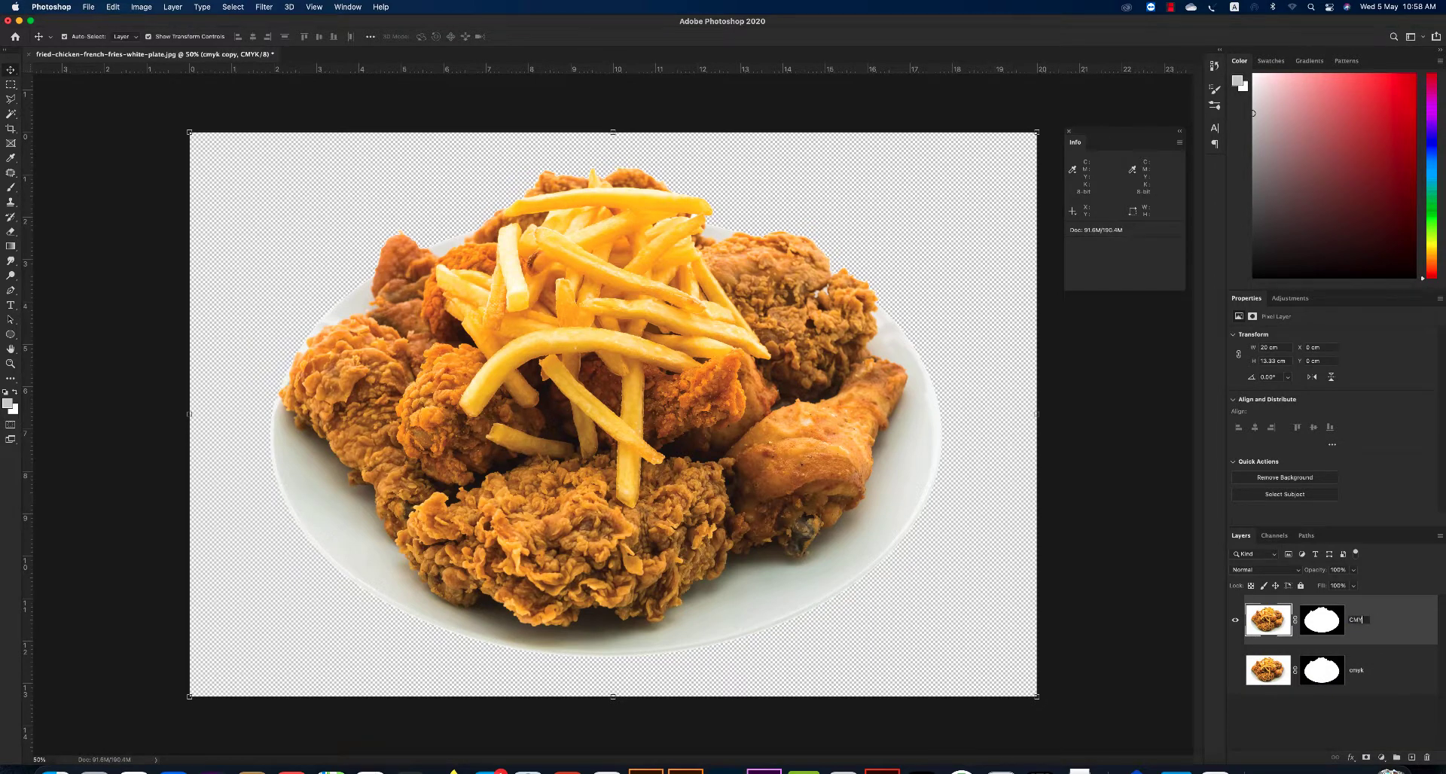
key("Return")
key("w")
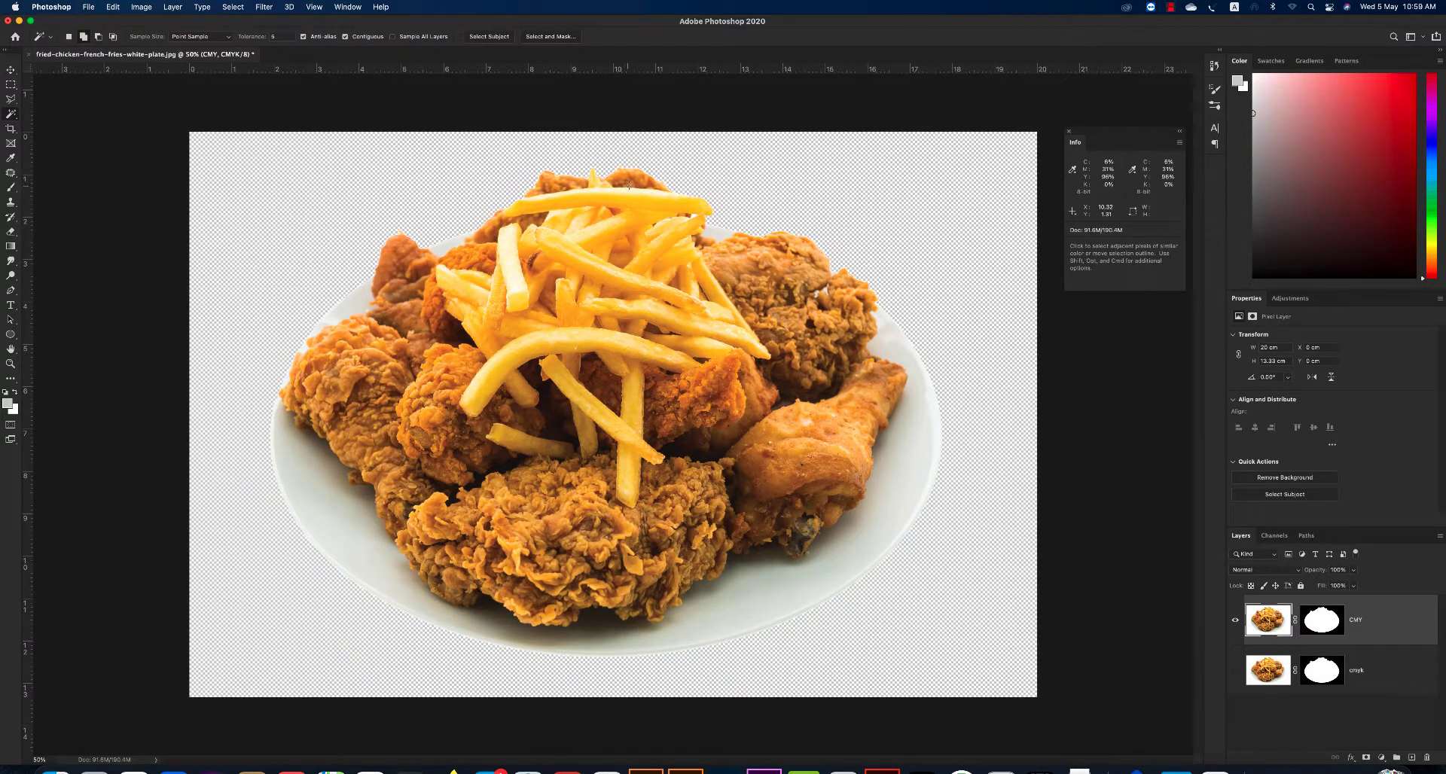
Move the Info readout aside and set the Clone Stamp brush to about 1040 px.
left_click(630, 184)
left_click_drag(1114, 136, 610, 215)
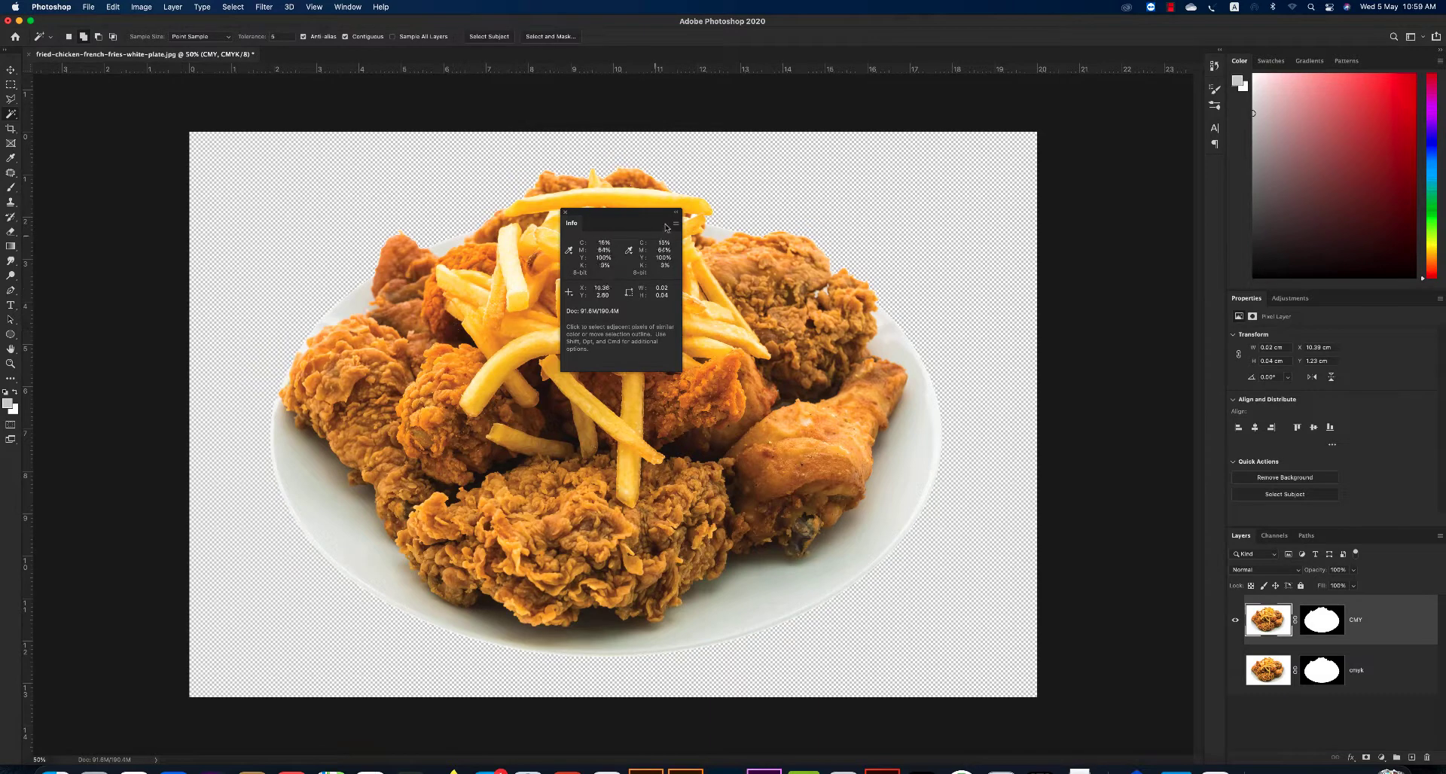
left_click_drag(666, 227, 1111, 132)
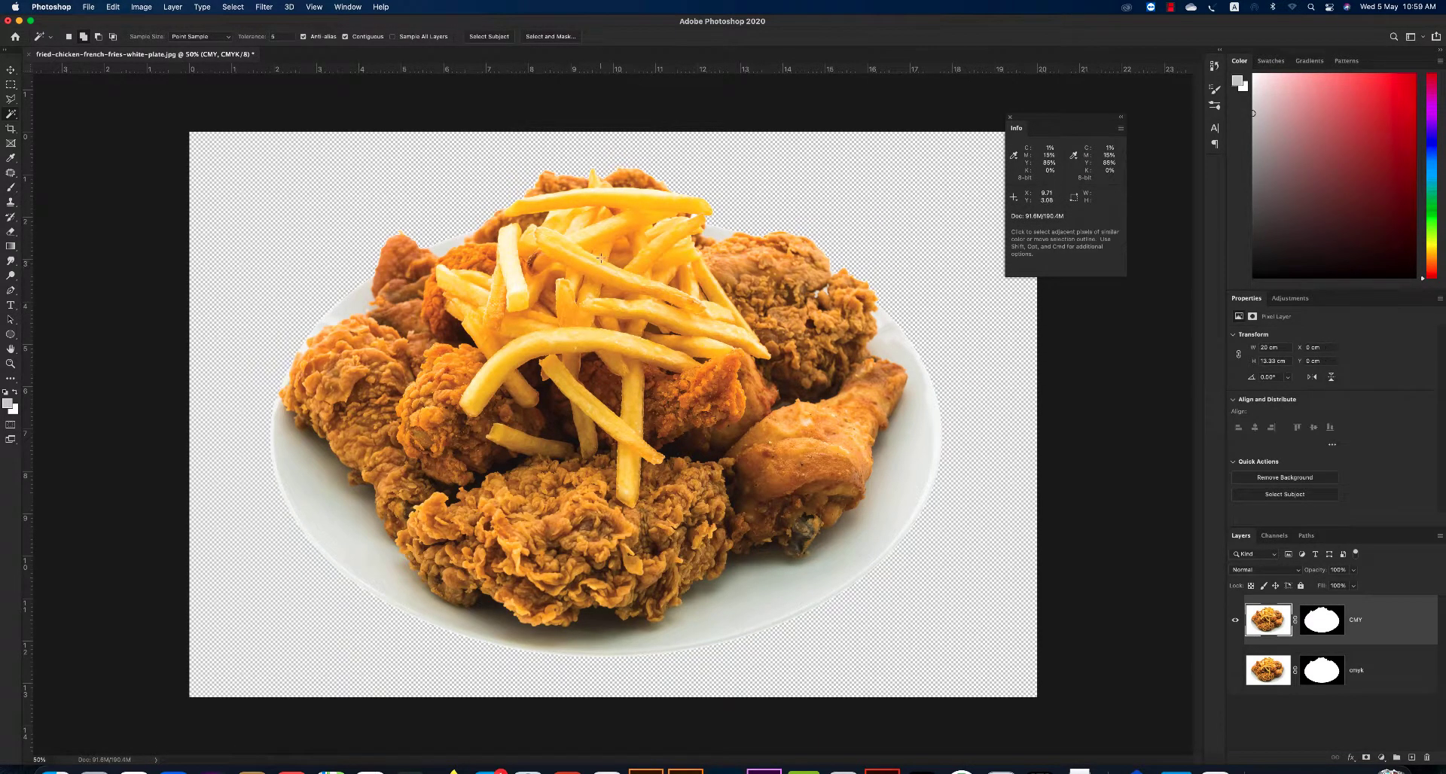
key("s")
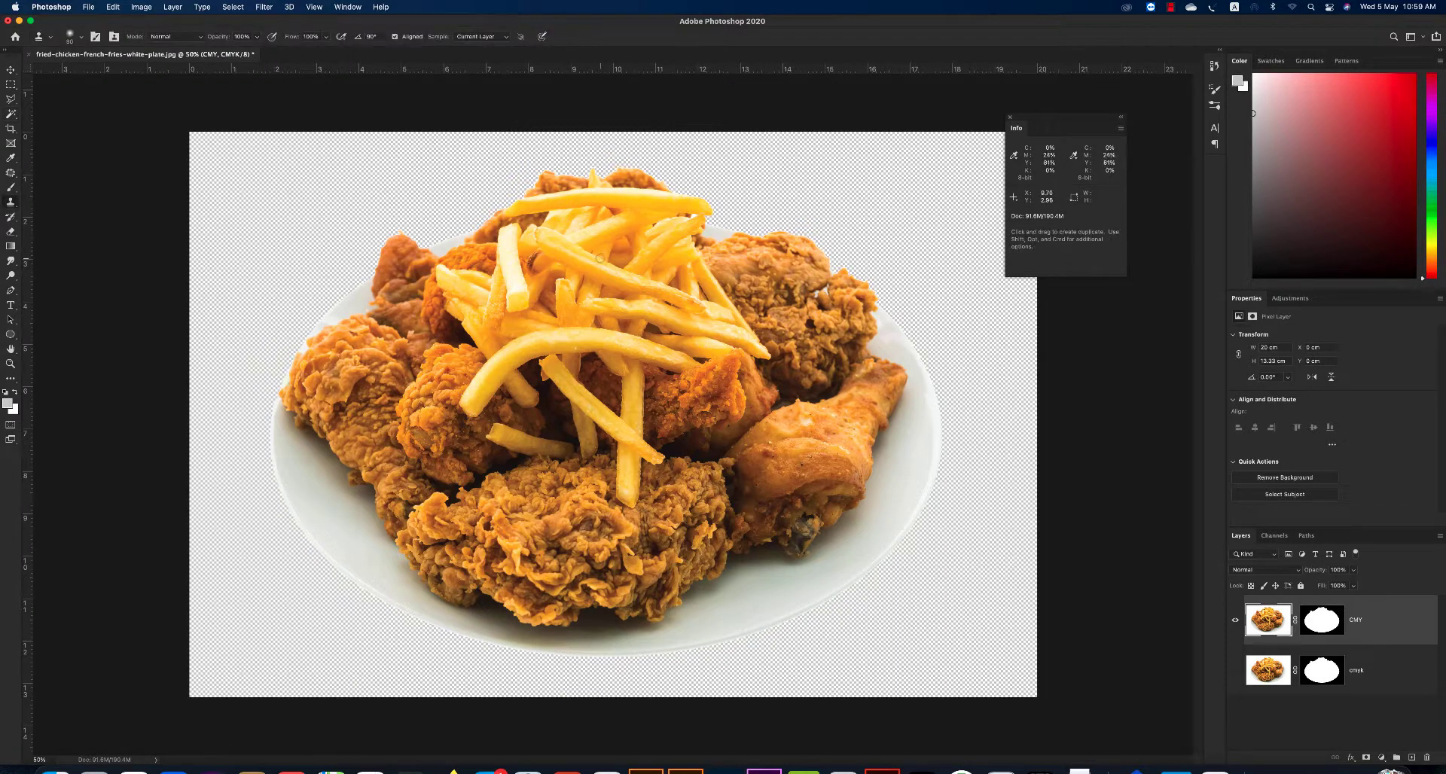
right_click(664, 324)
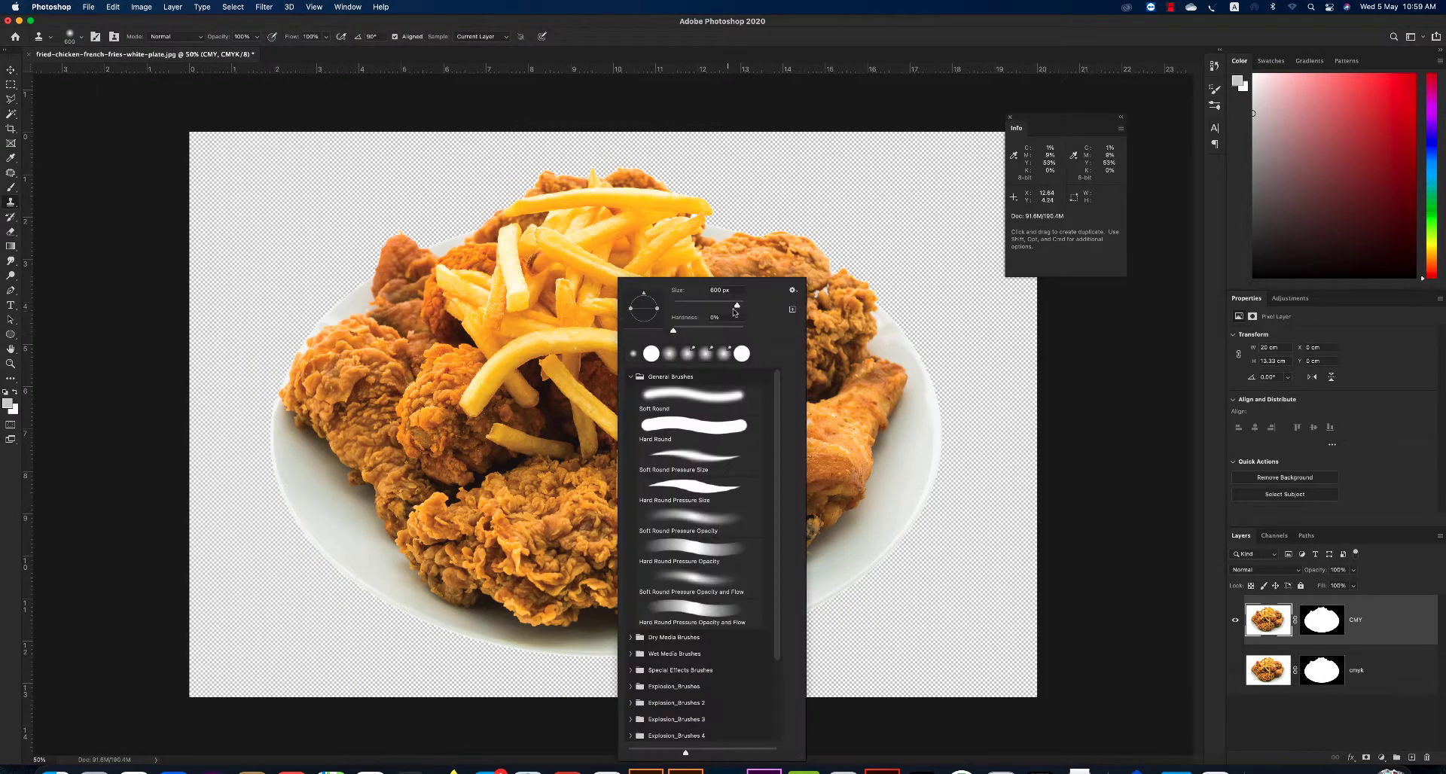
left_click_drag(735, 312, 741, 312)
left_click(694, 273)
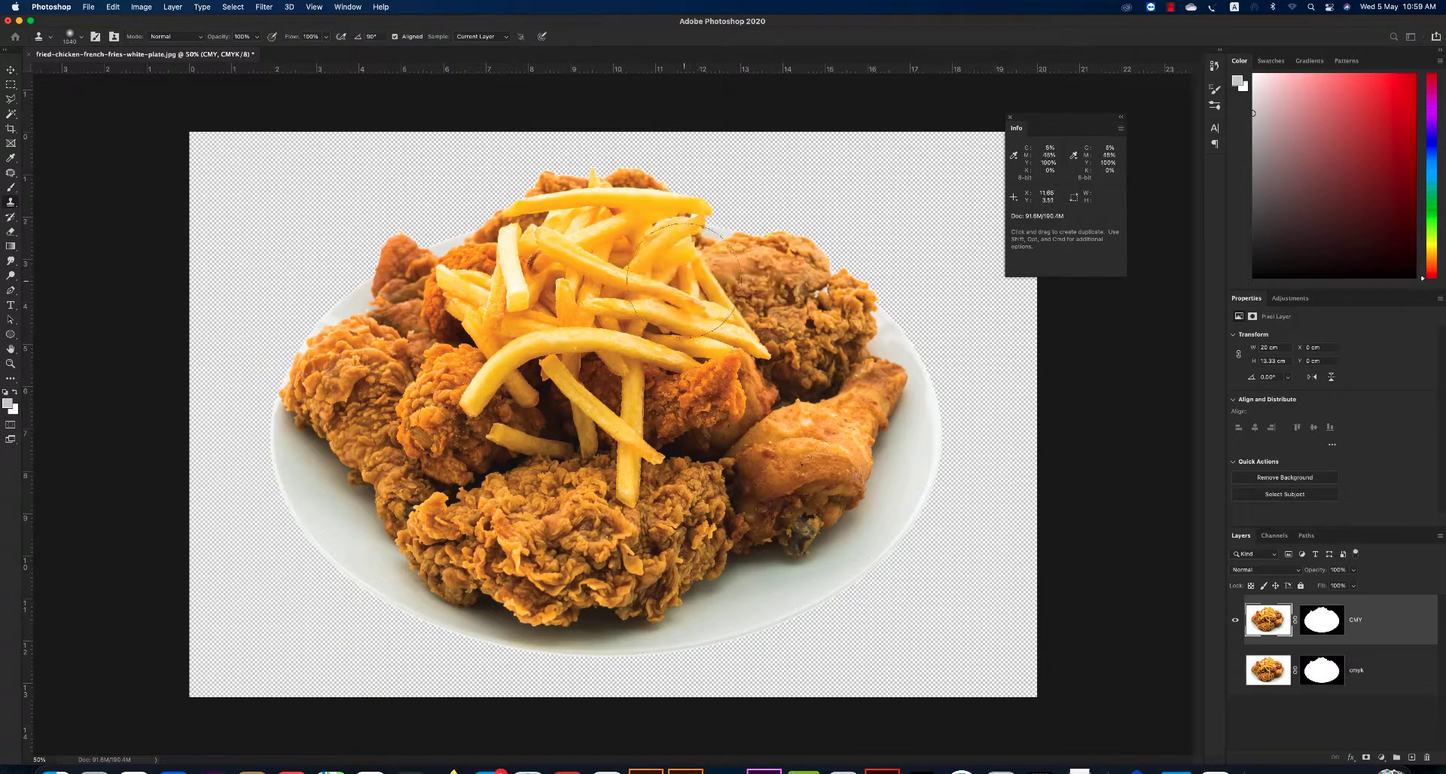
Switch to the Quick Selection Tool from the selection tool group.
key("w")
right_click(11, 113)
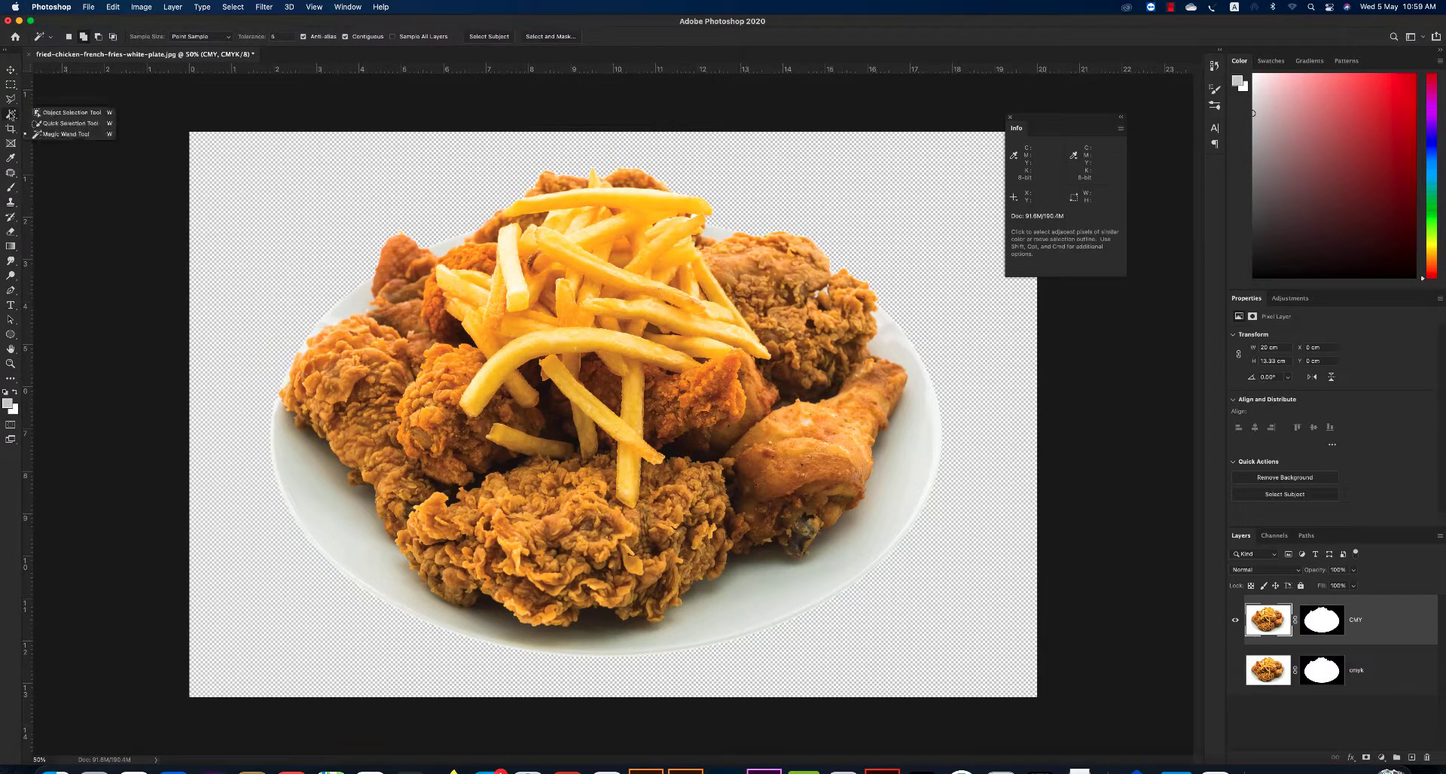
left_click(48, 124)
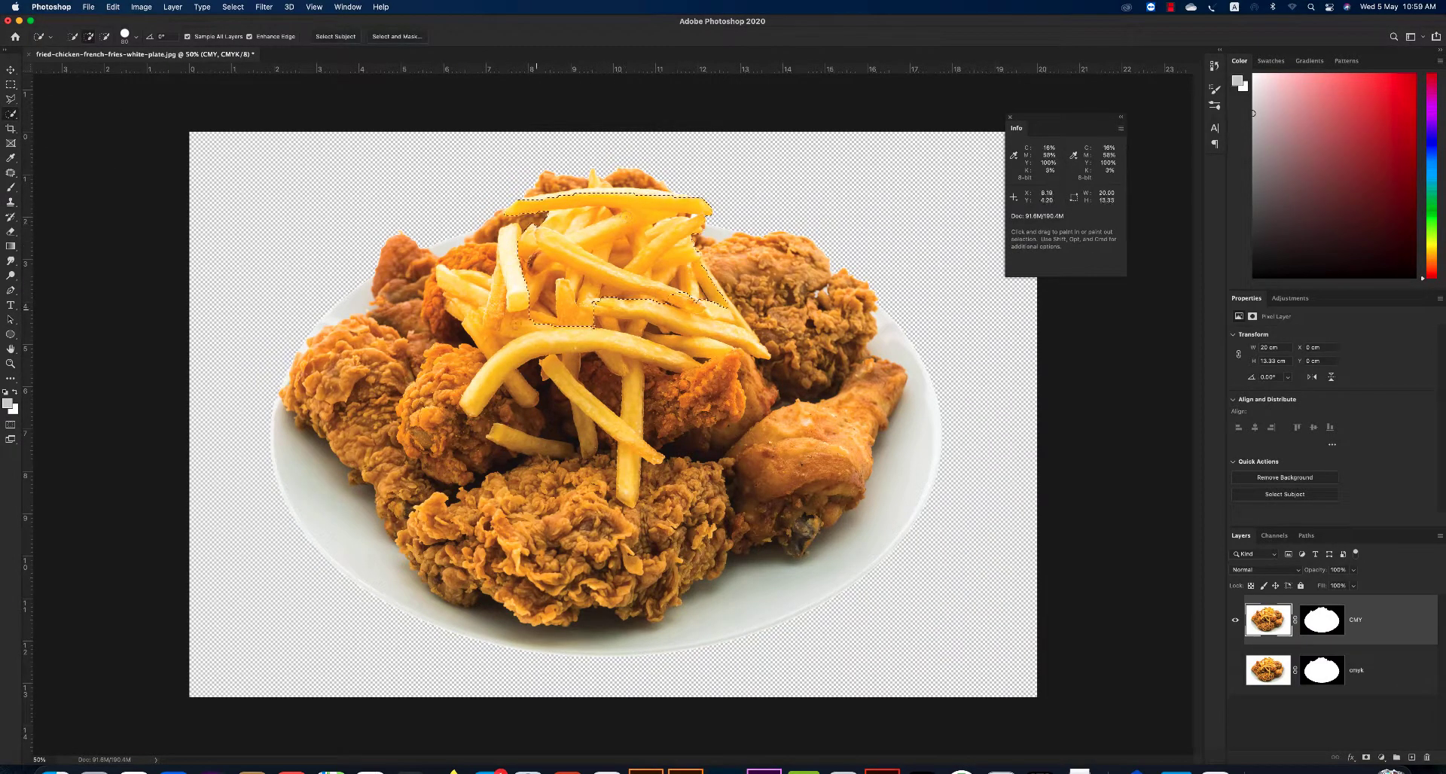
Quick-select the top fries and the chicken on both sides of the plate.
mouse_move(572, 283)
left_mouse_down()
mouse_move(561, 234)
mouse_move(465, 280)
mouse_move(419, 272)
mouse_move(317, 417)
mouse_move(383, 428)
mouse_move(836, 277)
mouse_move(864, 457)
left_mouse_up()
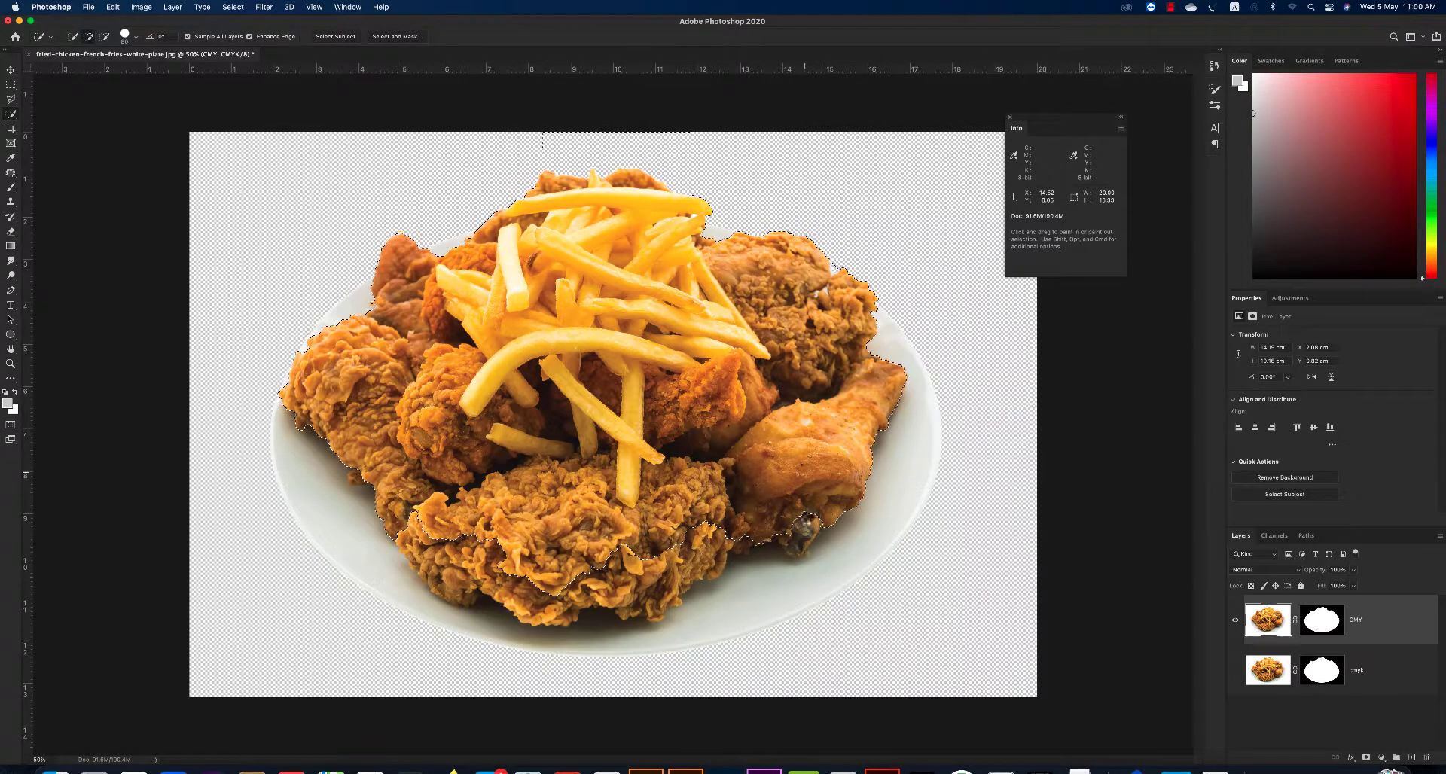
mouse_move(806, 520)
left_mouse_down()
mouse_move(539, 595)
mouse_move(456, 577)
left_mouse_up()
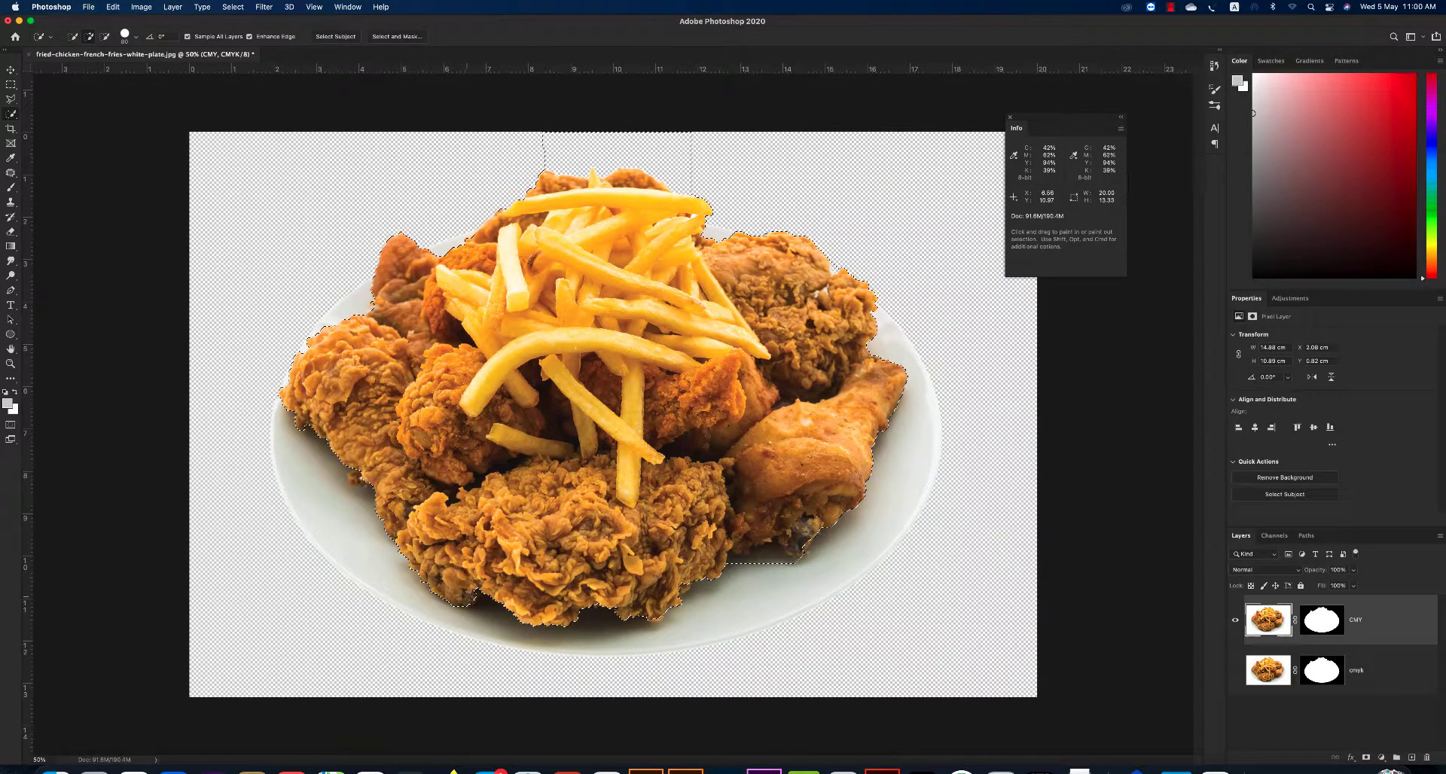
left_click_drag(471, 603, 352, 479)
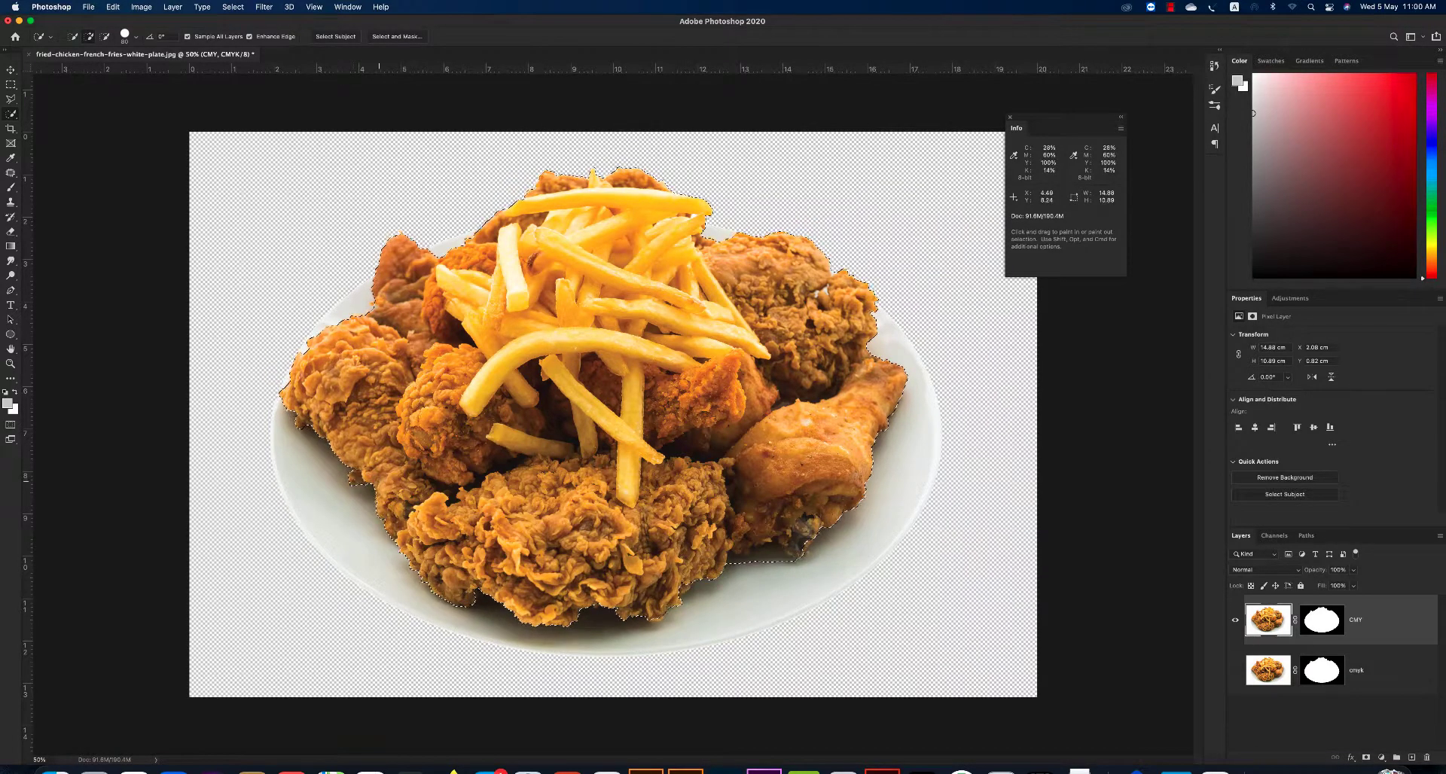
Subtract the plate areas from the selection and copy the food to a new layer.
key("alt")
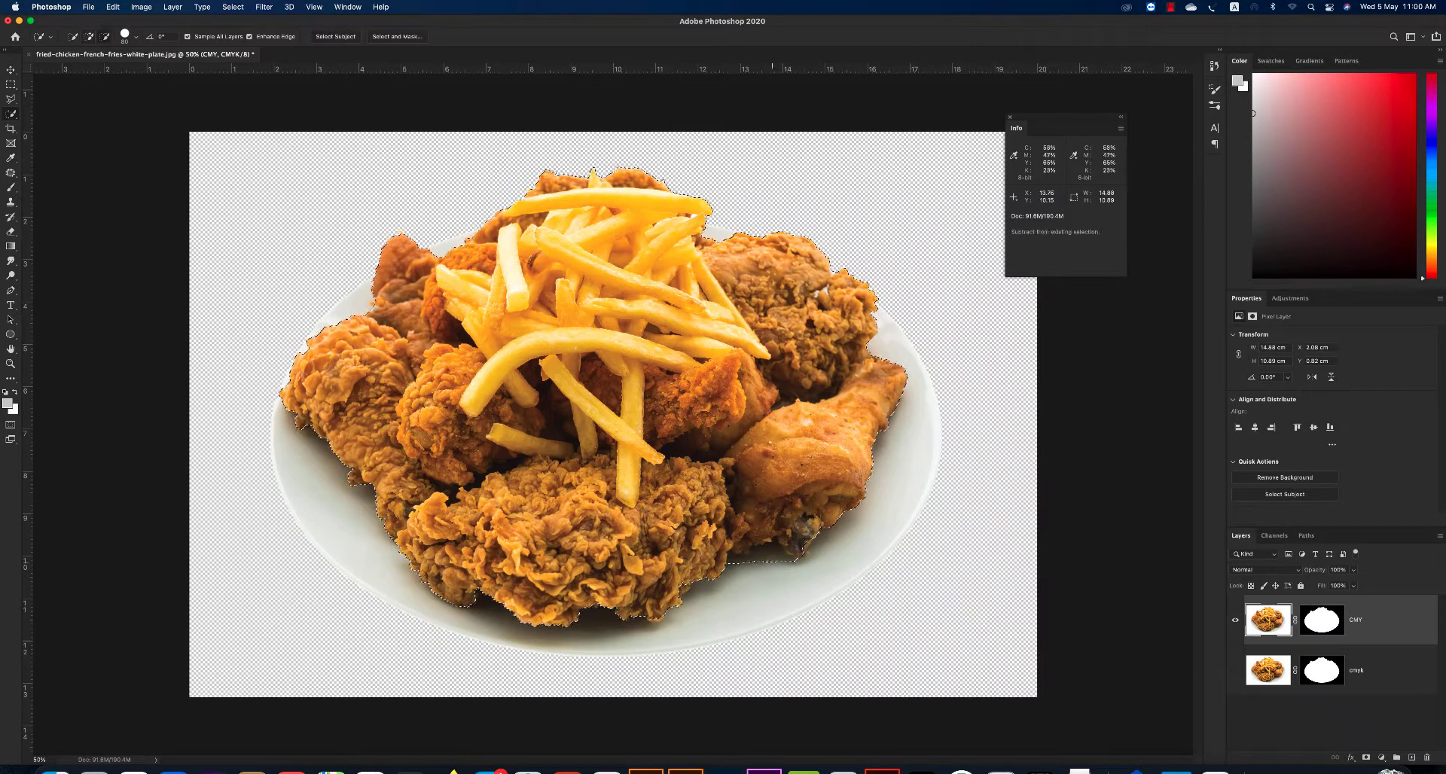
left_click_drag(774, 562, 759, 560)
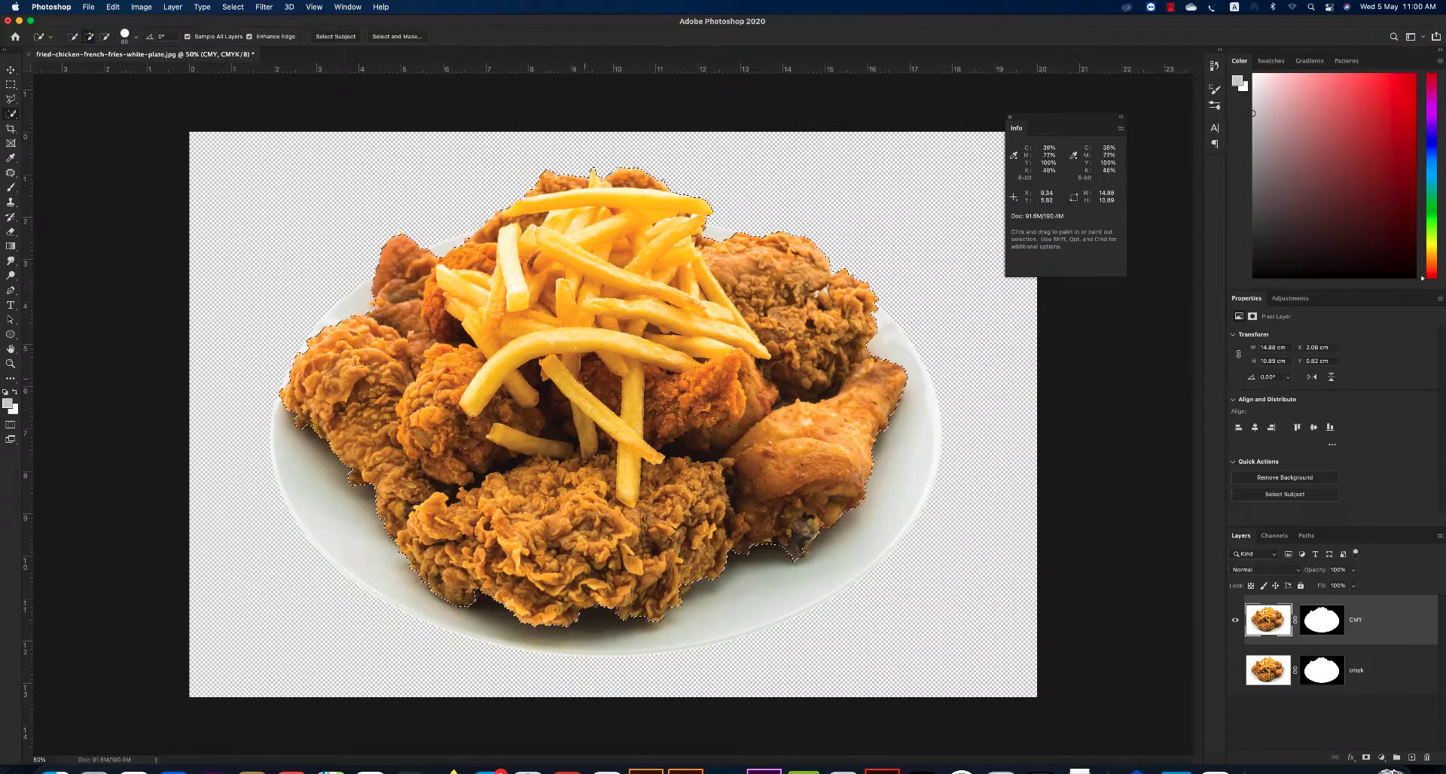
key("alt+BackSpace")
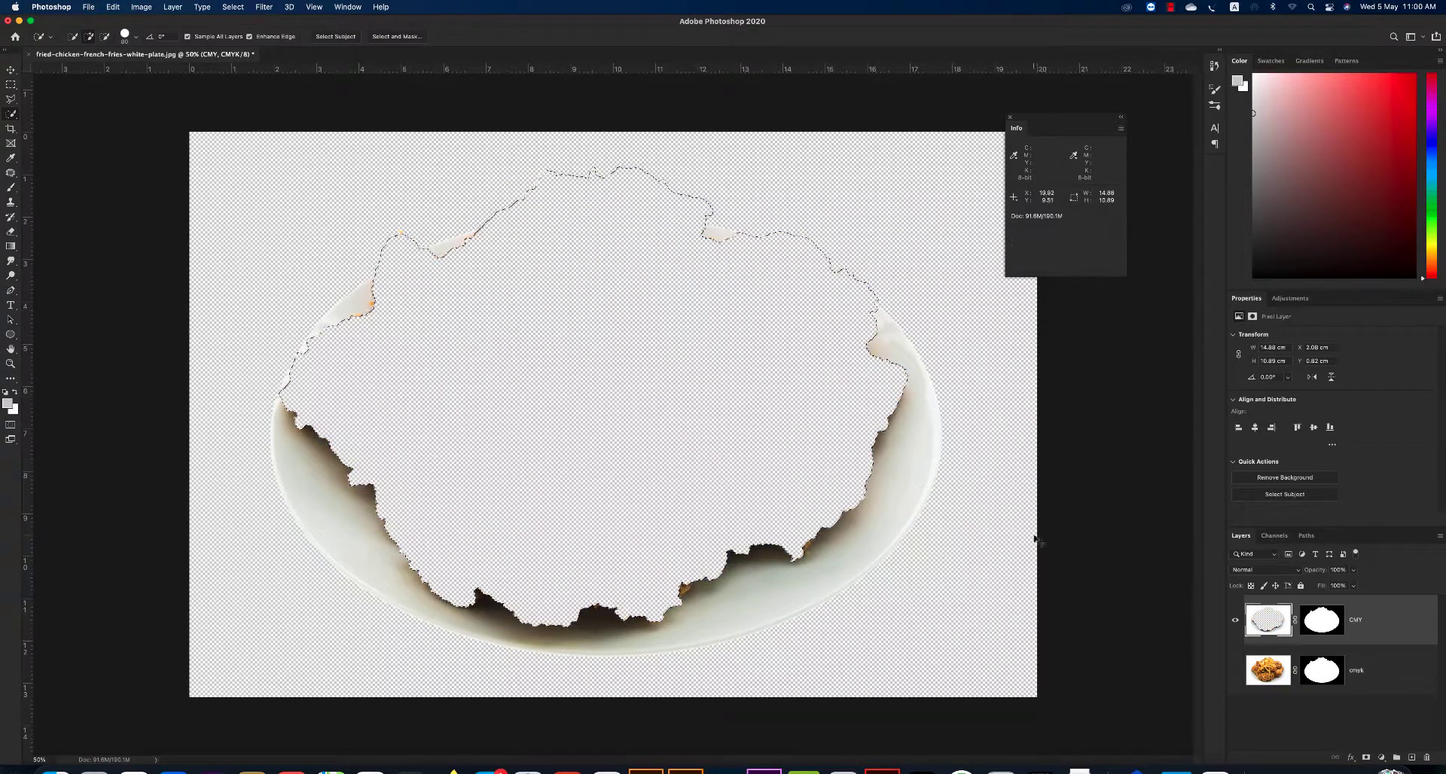
key("ctrl+z")
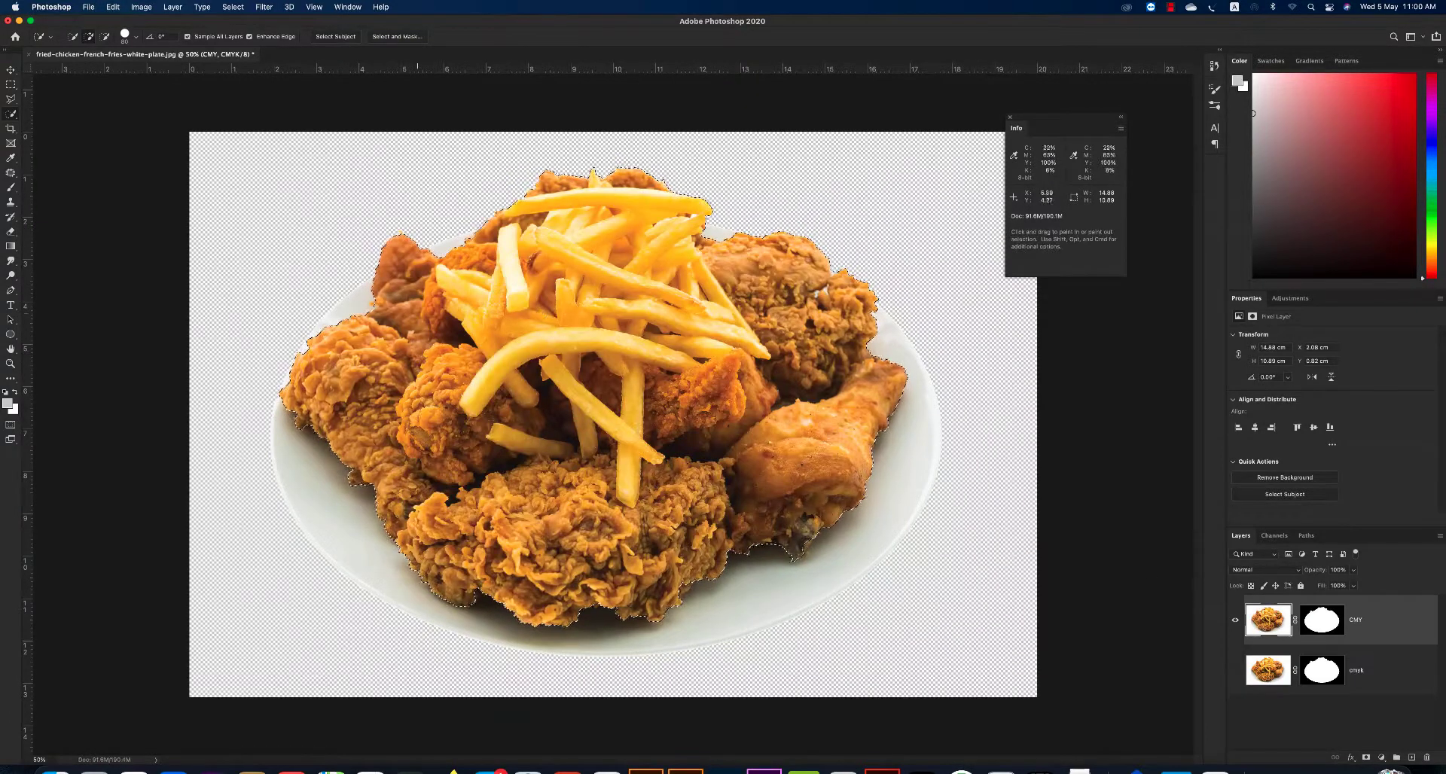
right_click(565, 305)
left_click(593, 394)
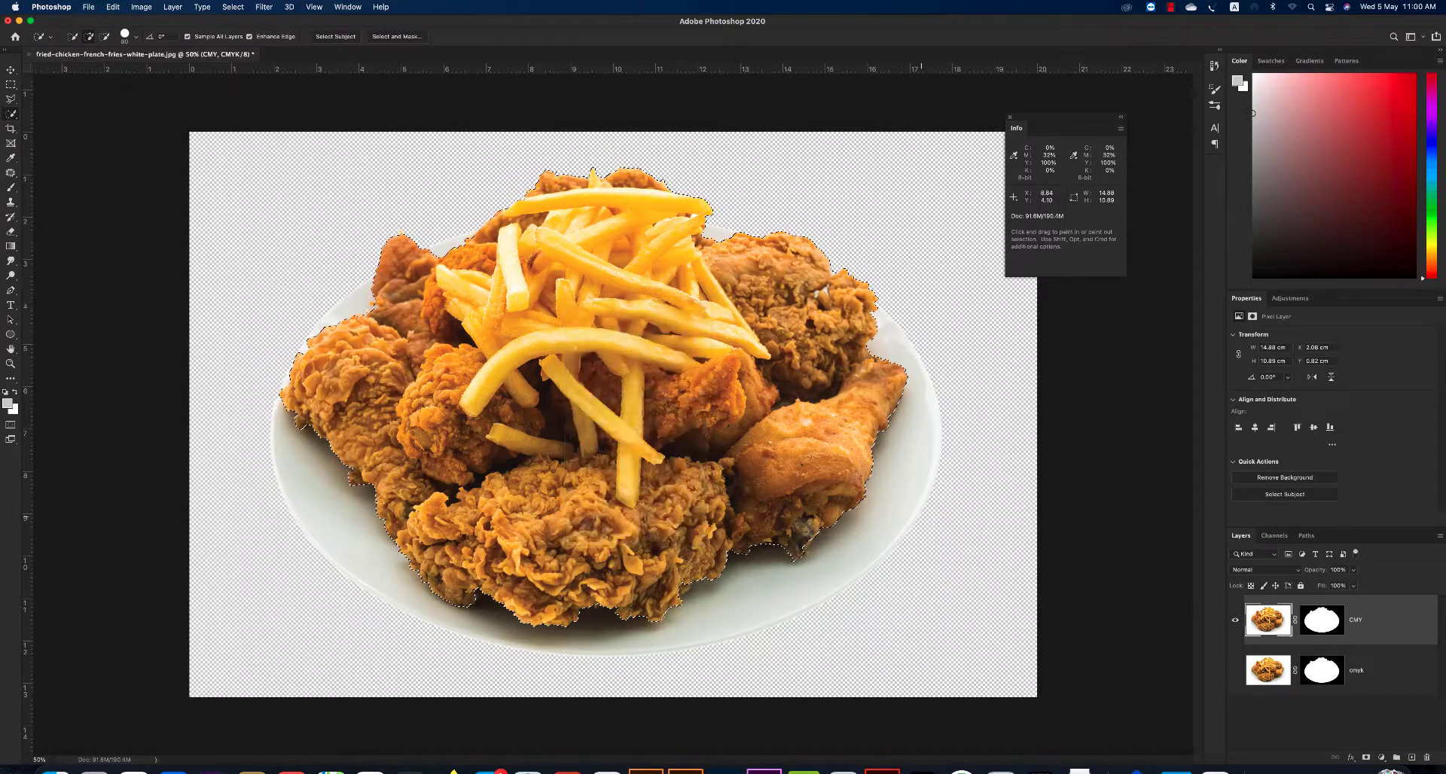
Add a Channel Mixer adjustment layer and enter 0 in its Black field.
key("v")
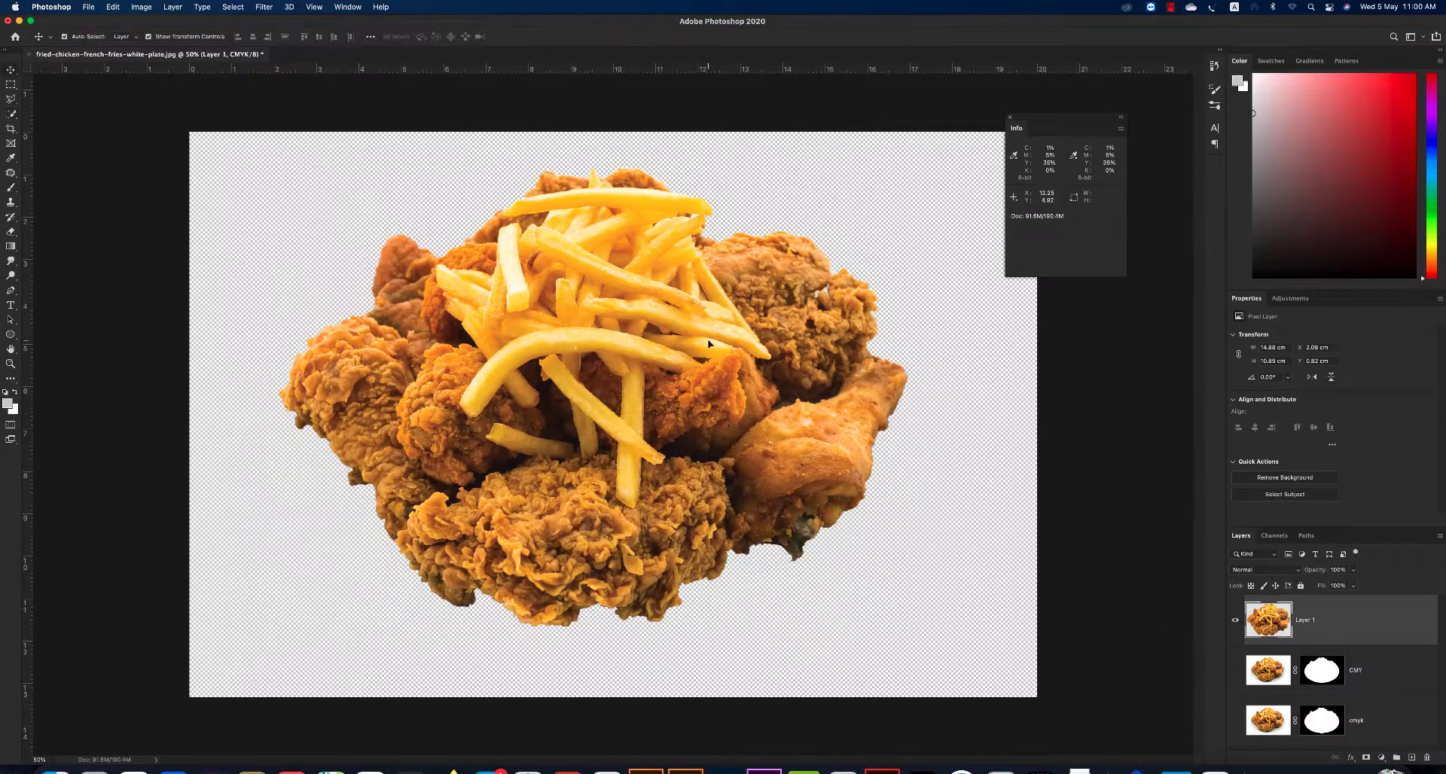
left_click(1290, 299)
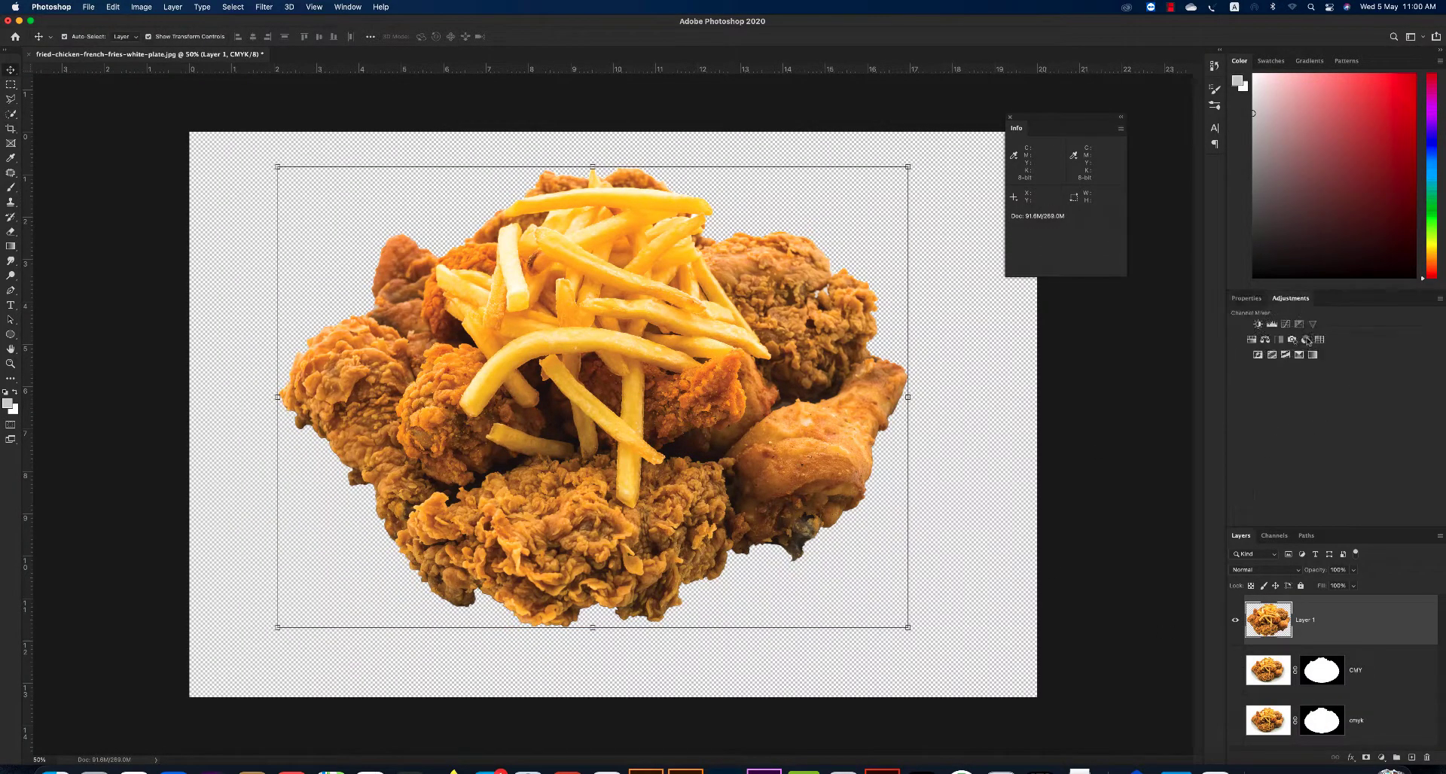
left_click(1308, 343)
left_click(1326, 371)
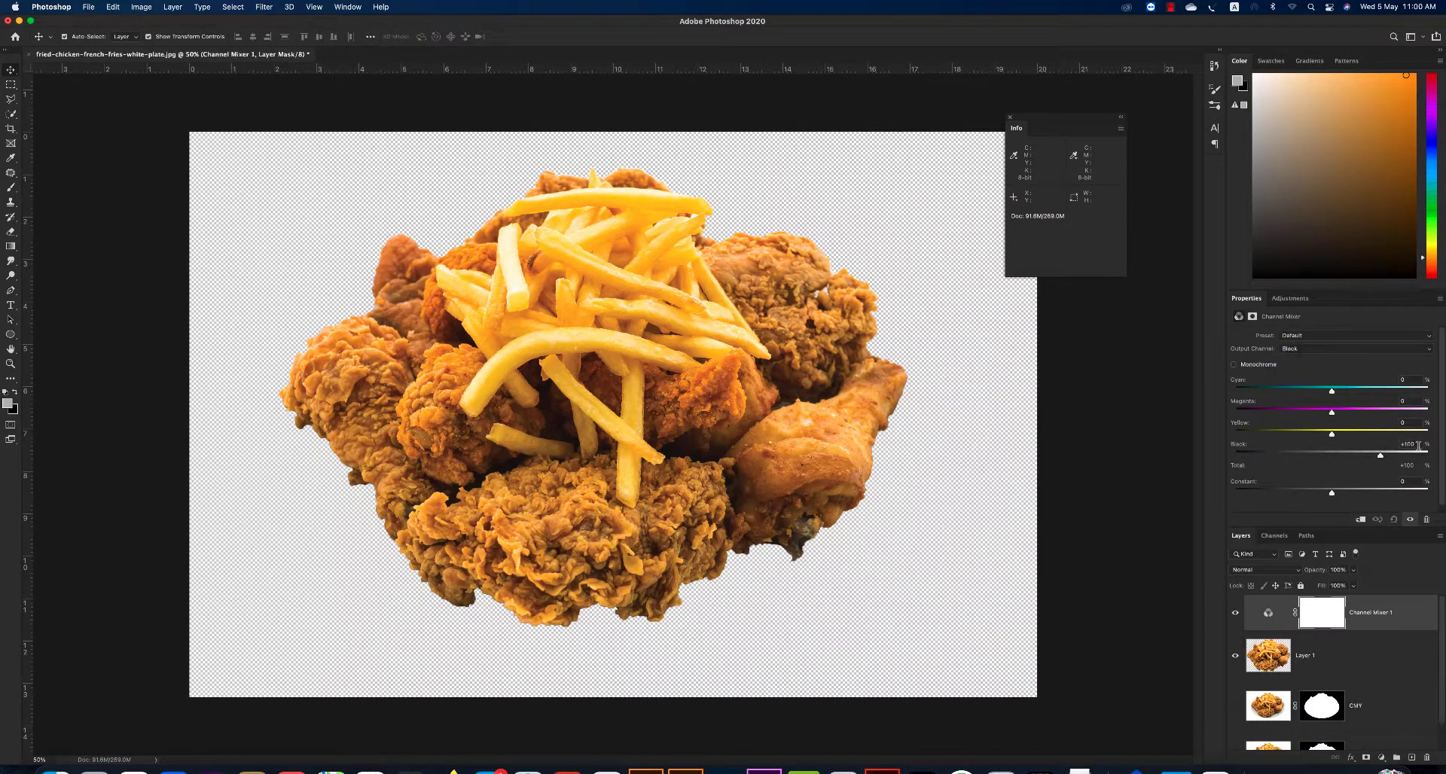
type("0")
Set the Black mix to 25 for the Cyan and Magenta output channels.
left_click(1355, 349)
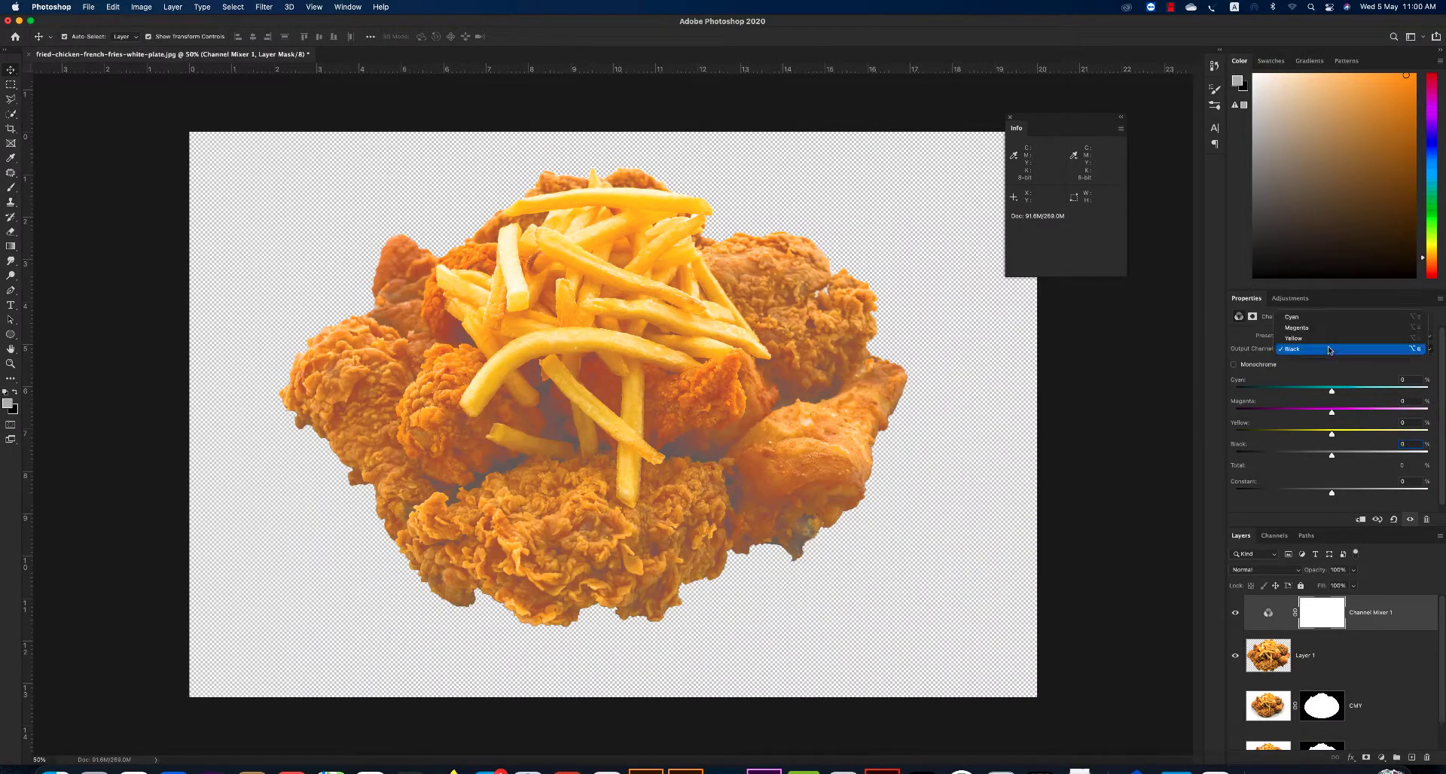
left_click(1326, 316)
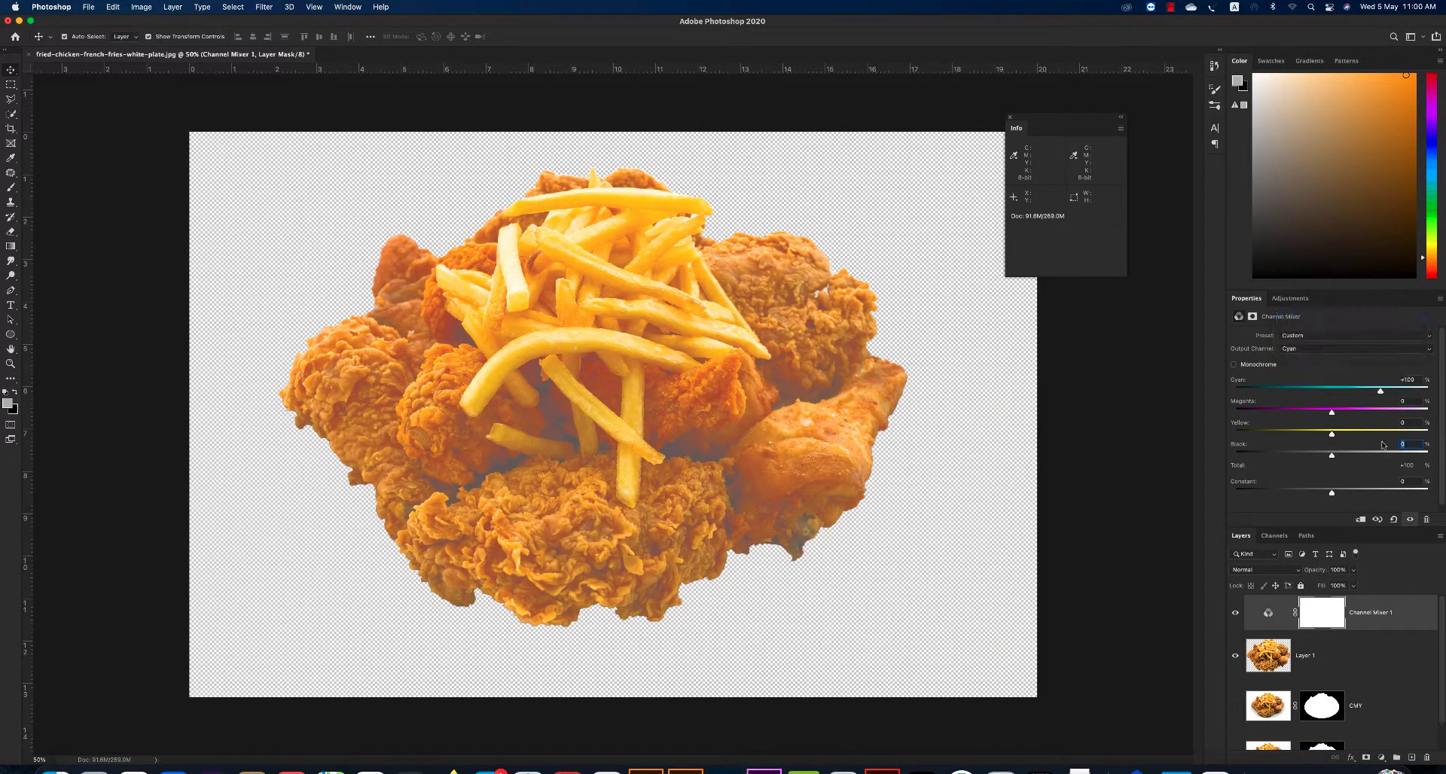
type("25")
left_click(1317, 349)
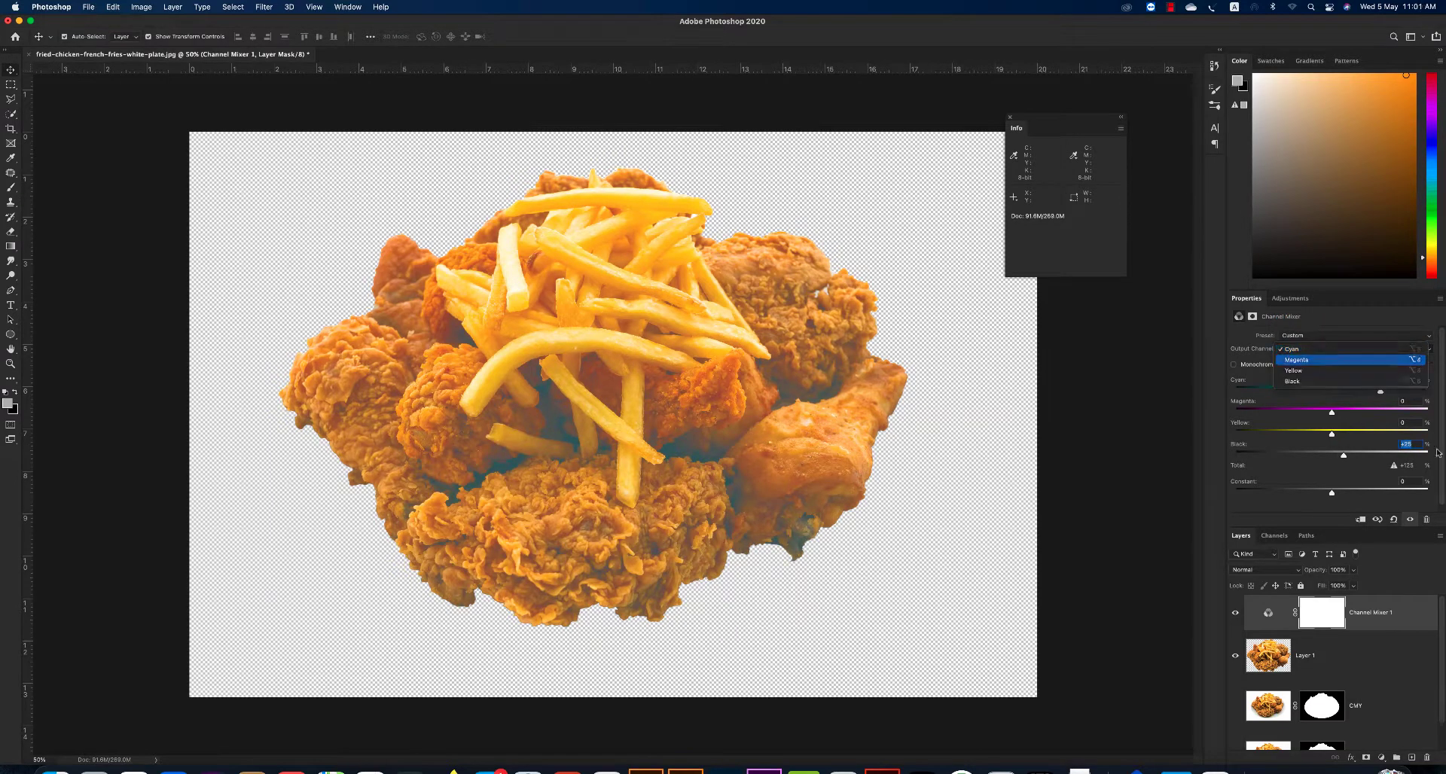
left_click(1321, 360)
left_click(1413, 445)
type("25")
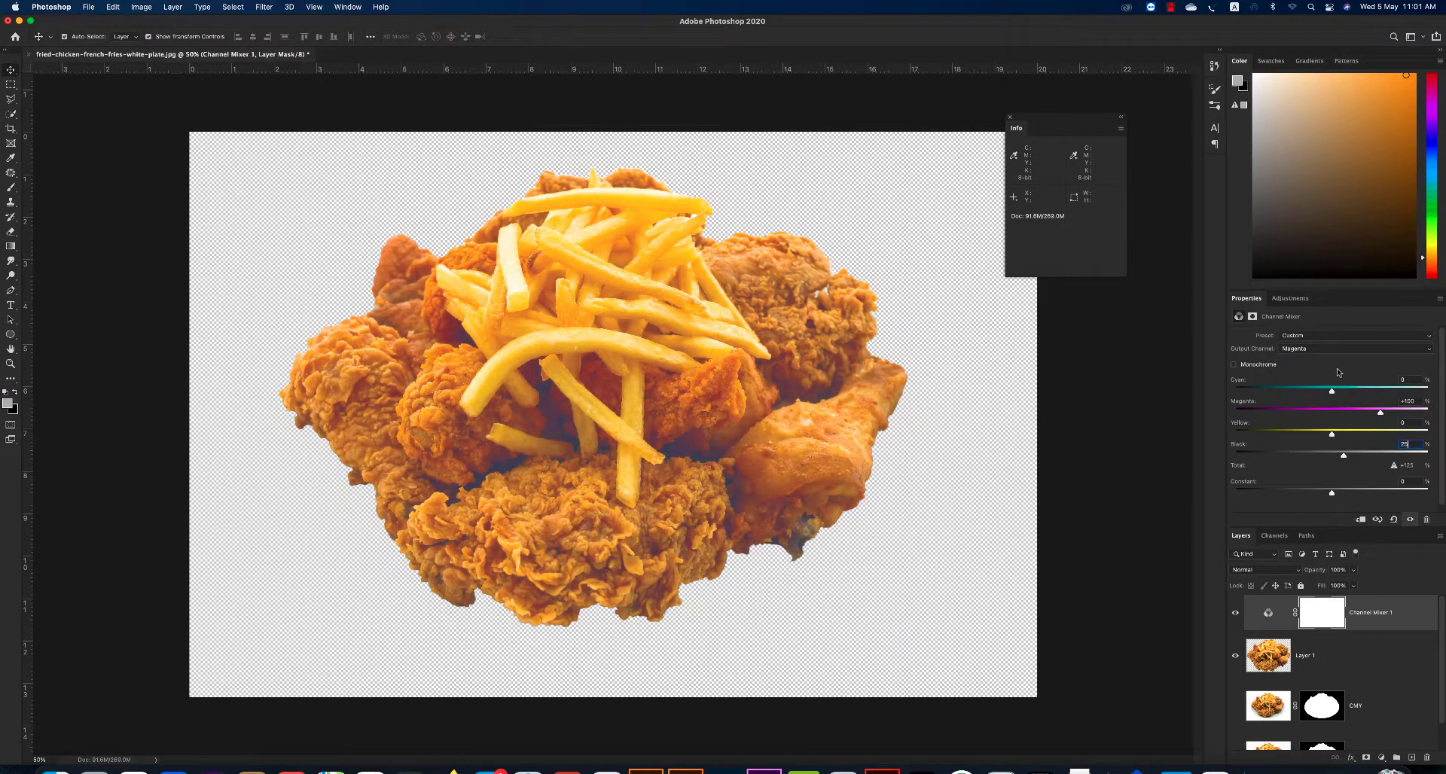
Check the Yellow and Cyan outputs, then reselect Layer 1.
left_click(1333, 348)
left_click(1405, 443)
left_click(1320, 348)
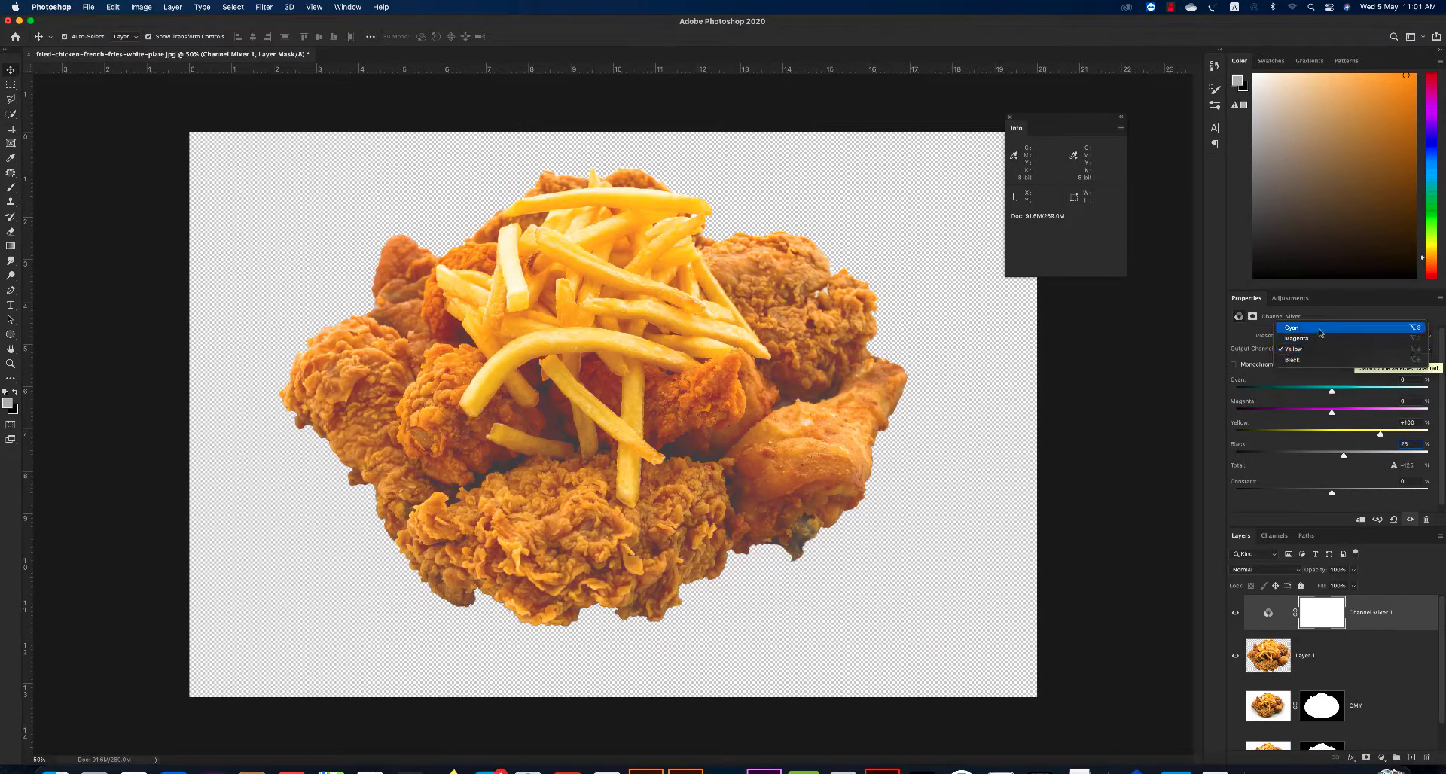
left_click(1319, 328)
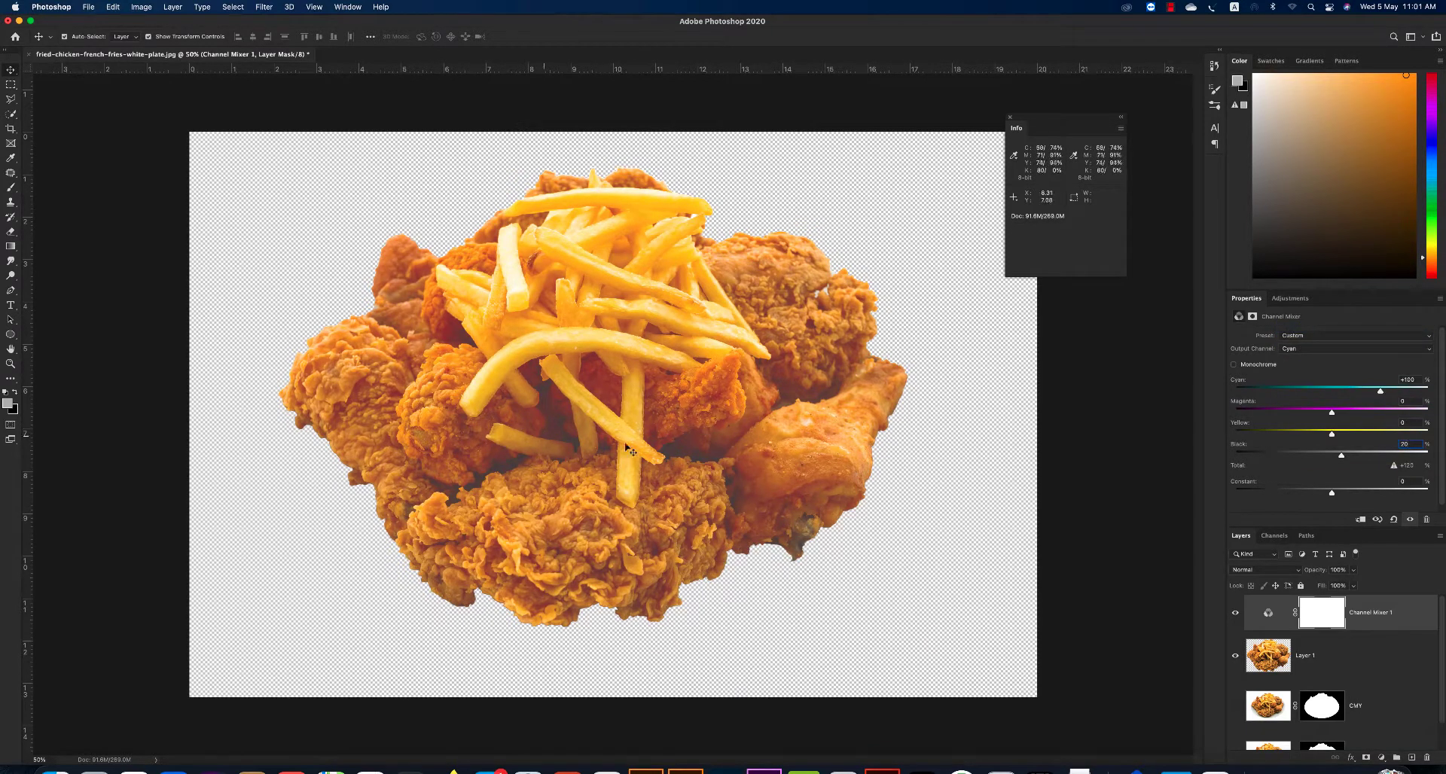
left_click(1308, 657)
left_click(1289, 299)
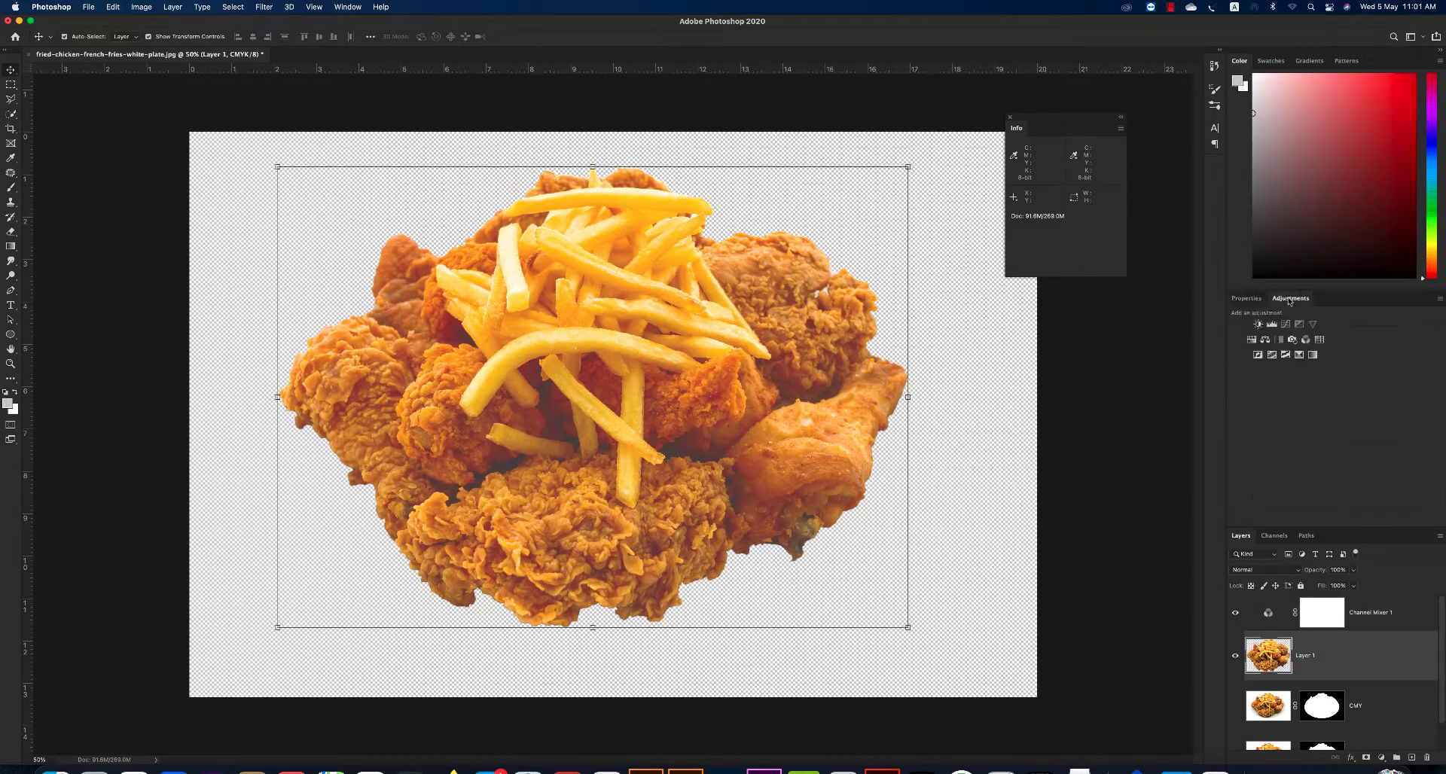
Add a Curves adjustment above Layer 1 and raise a point on the Magenta curve.
left_click(1298, 325)
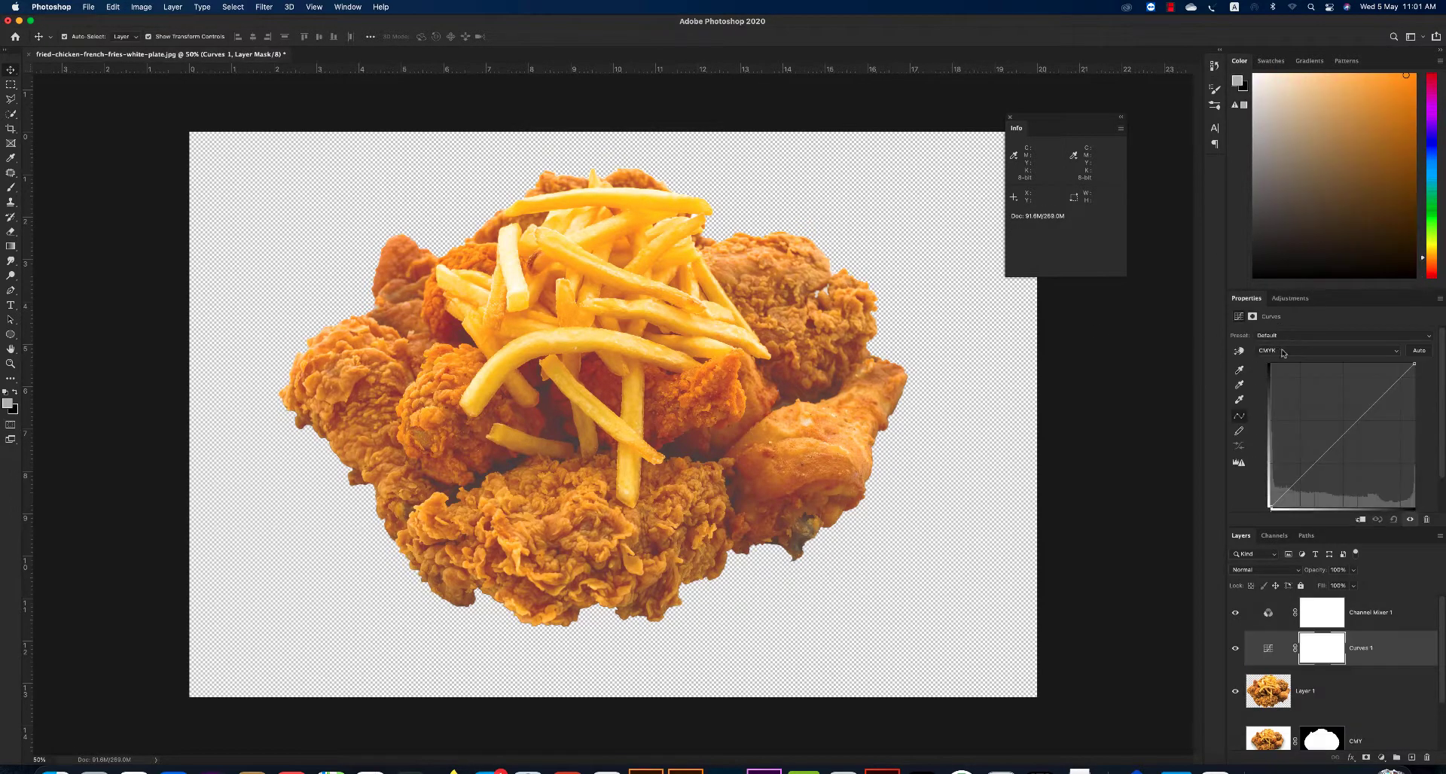
left_click(1284, 351)
left_click(1278, 375)
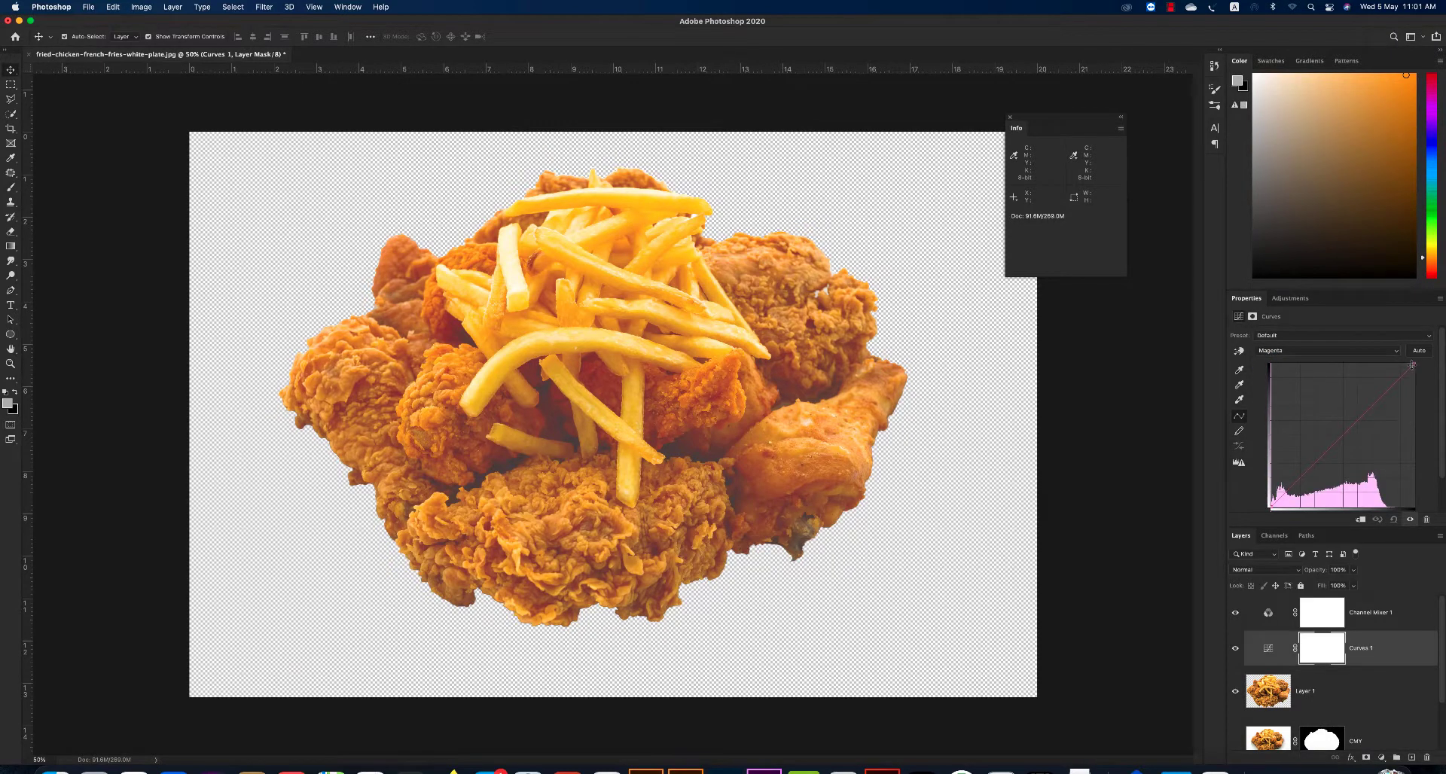
left_click_drag(1419, 386, 1425, 372)
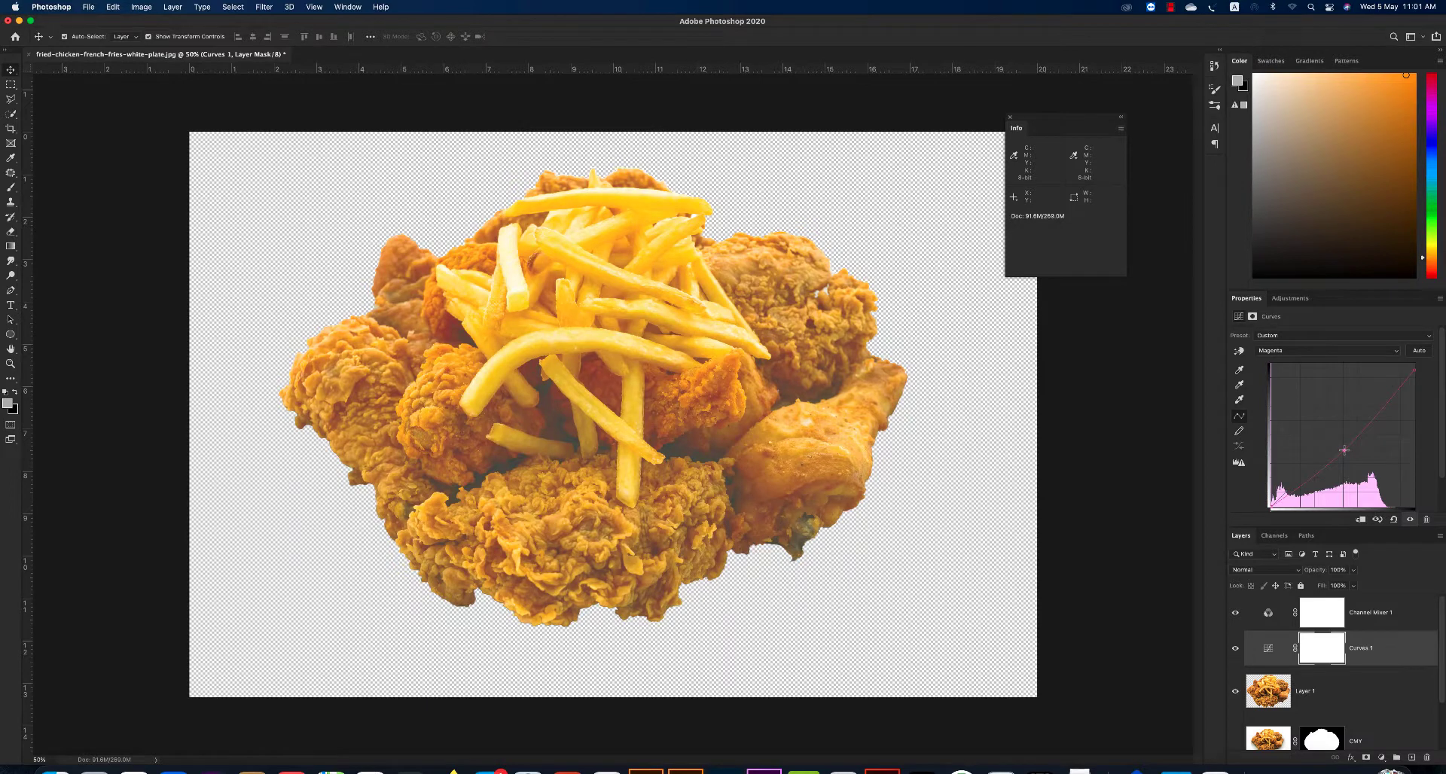
Review the Cyan and Magenta curves, then load Layer 1's food outline as a selection.
left_click(1325, 351)
left_click(1326, 339)
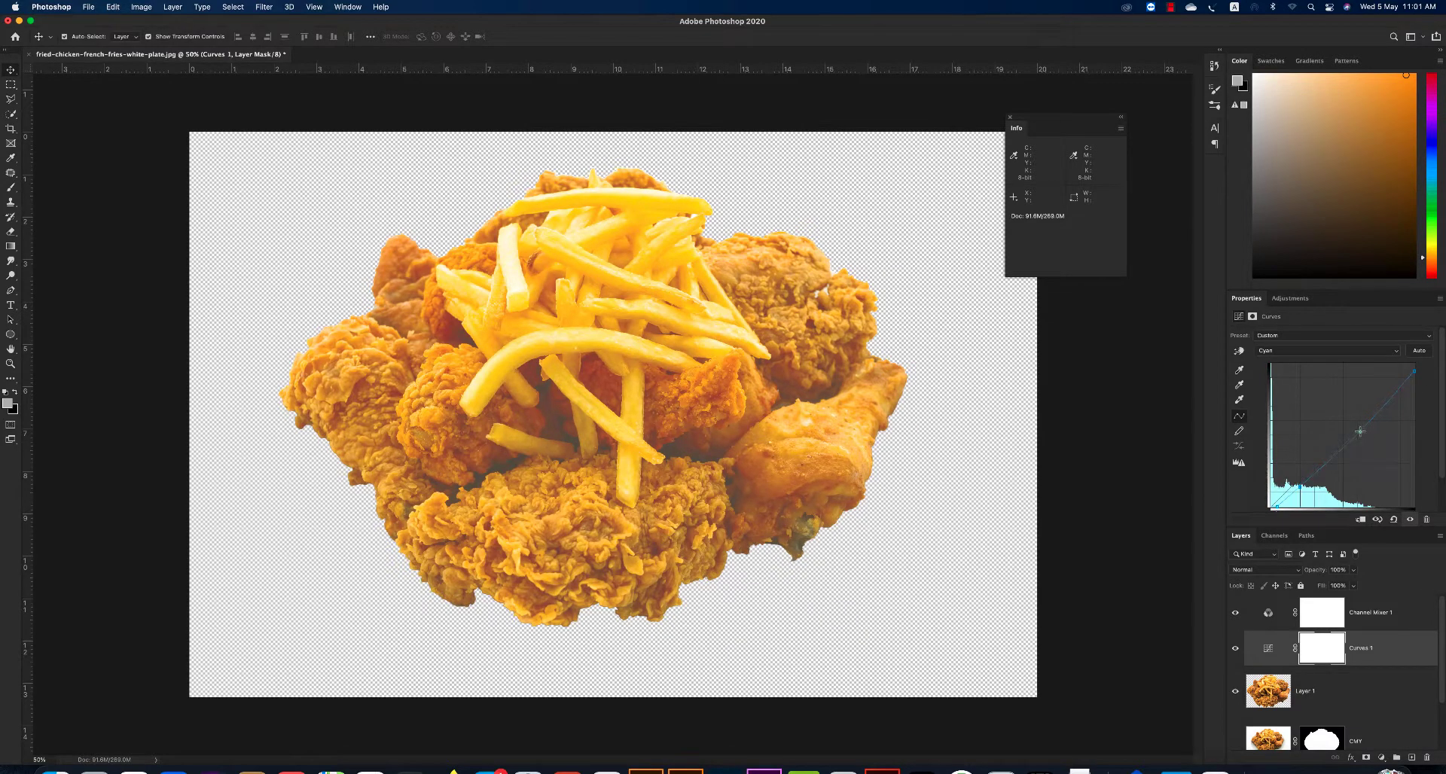
left_click(1325, 351)
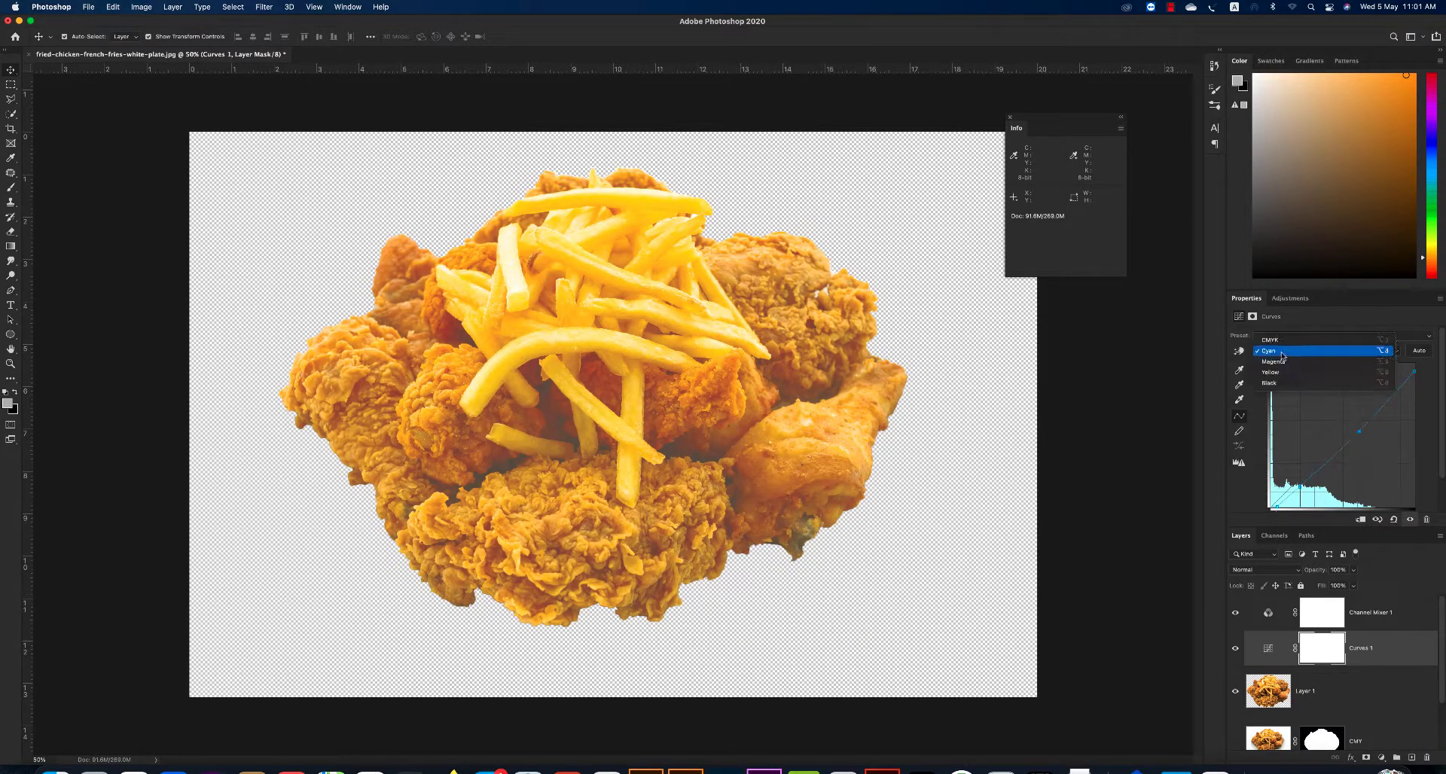
left_click(1238, 351)
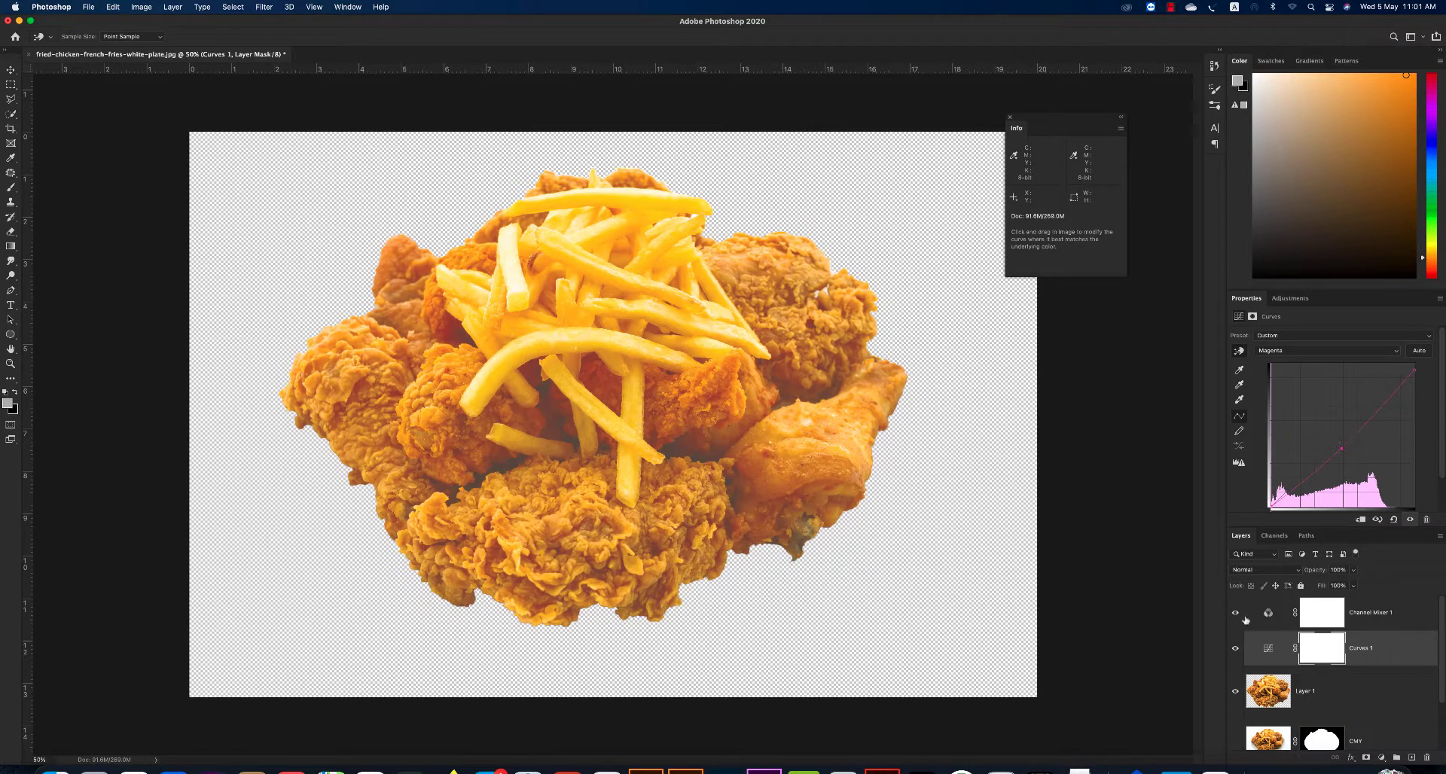
key("v")
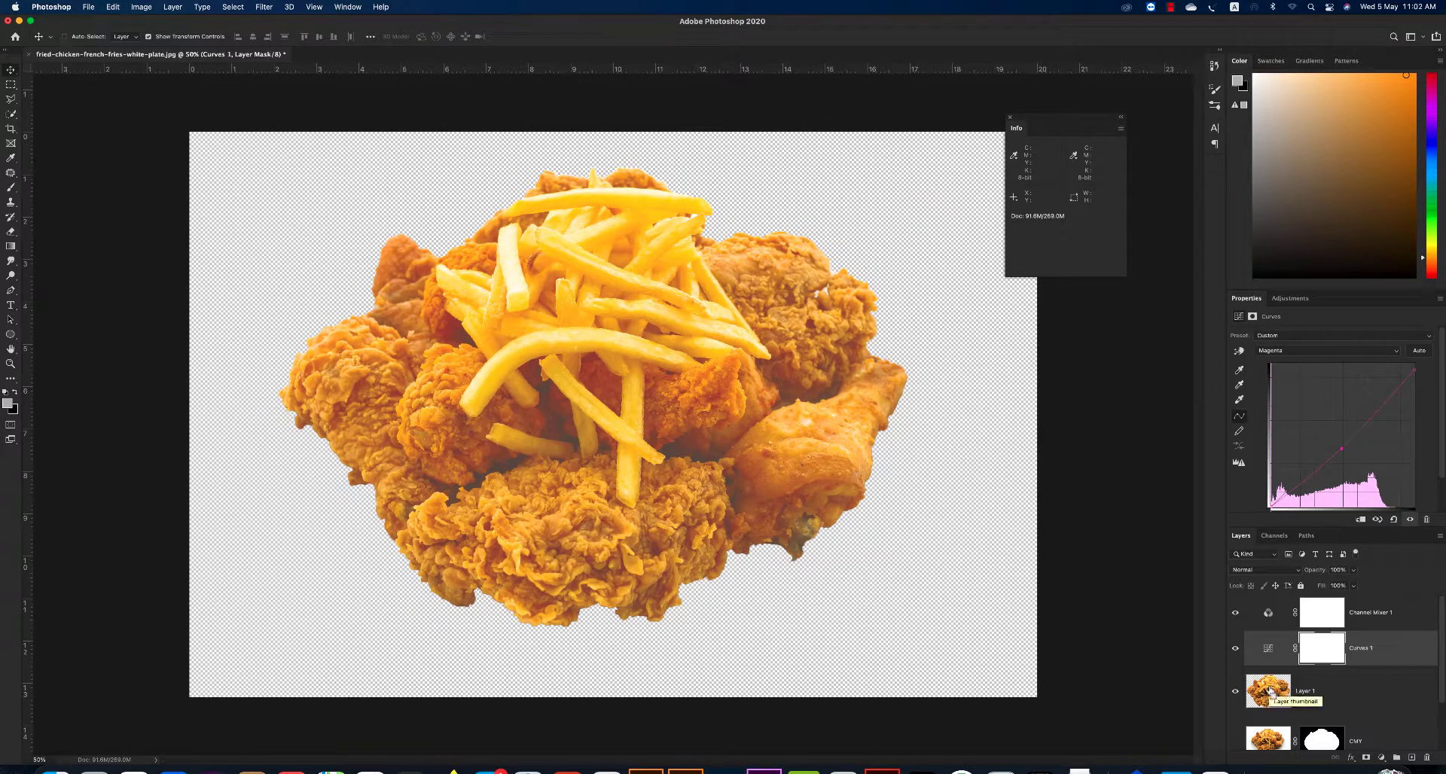
left_click(1268, 690, "super")
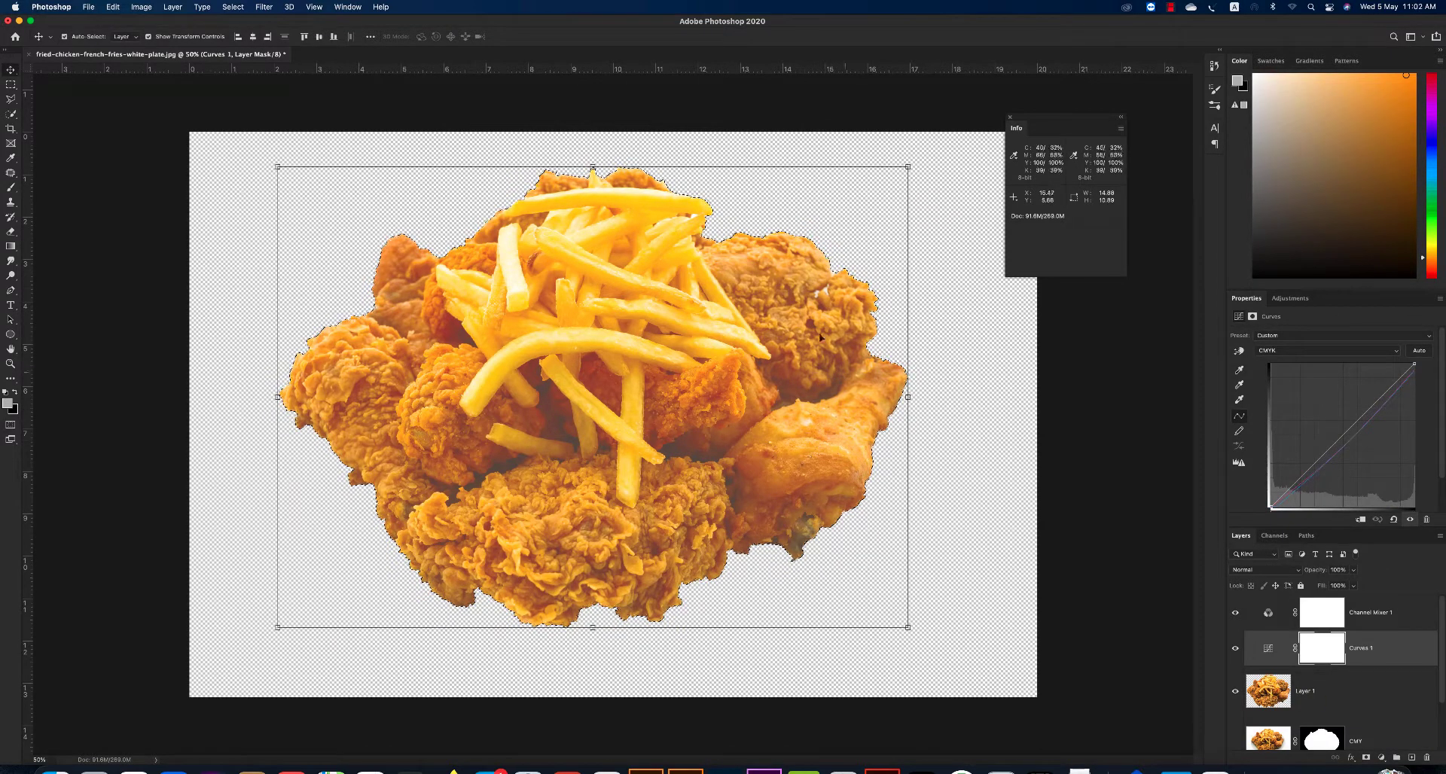
Create a new layer above Layer 1 and set the foreground colour to C3 M3 Y3 K0.
left_click_drag(1043, 127, 465, 198)
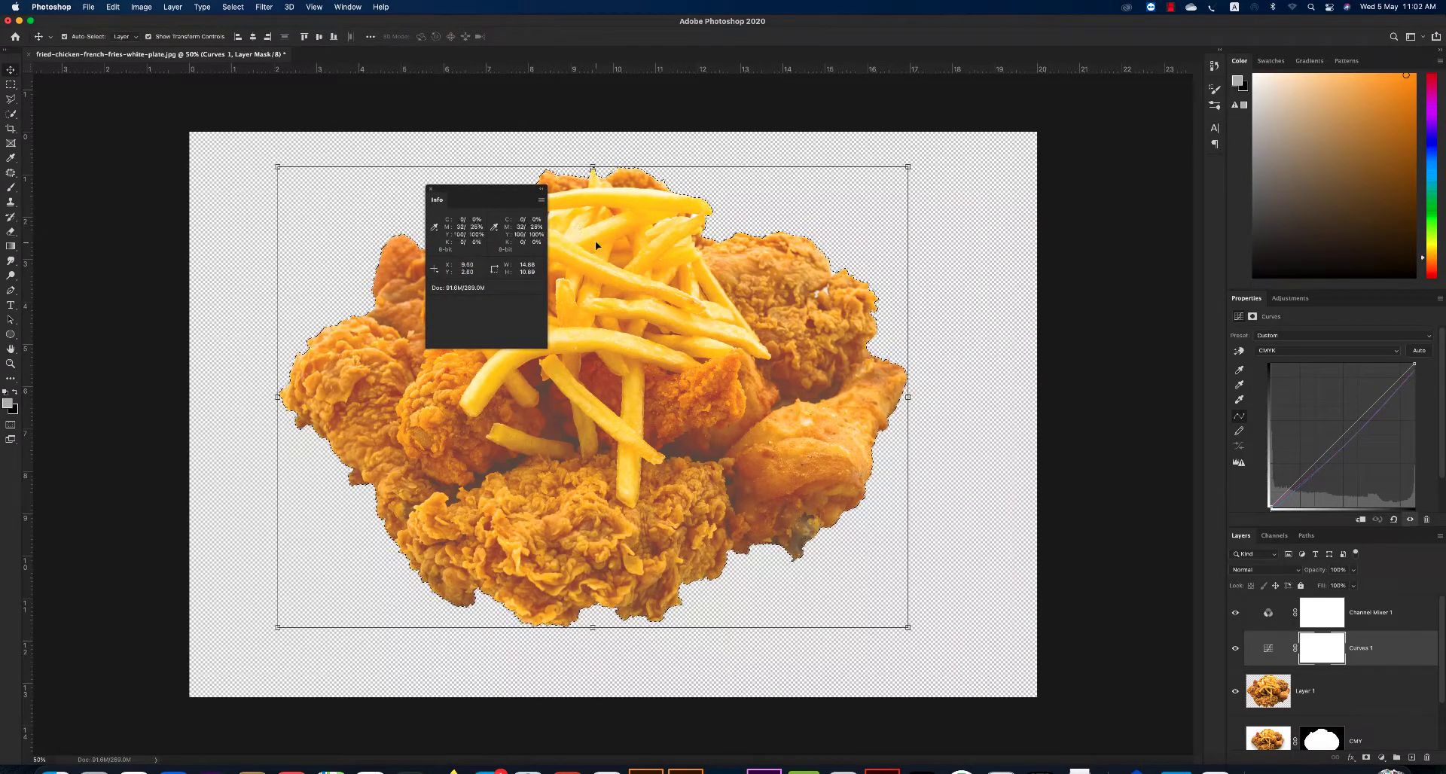
left_click(1411, 758)
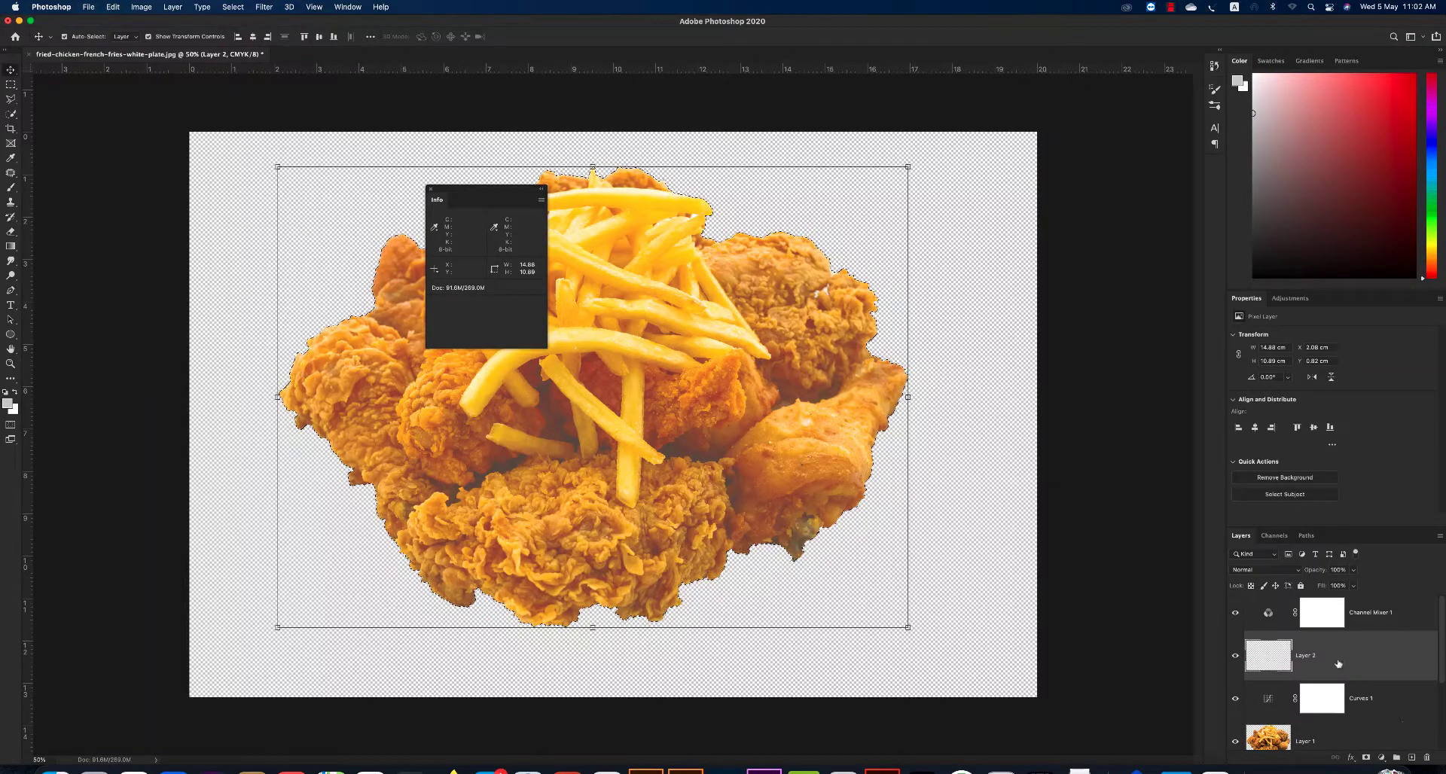
left_click_drag(1348, 655, 1348, 716)
left_click(1237, 80)
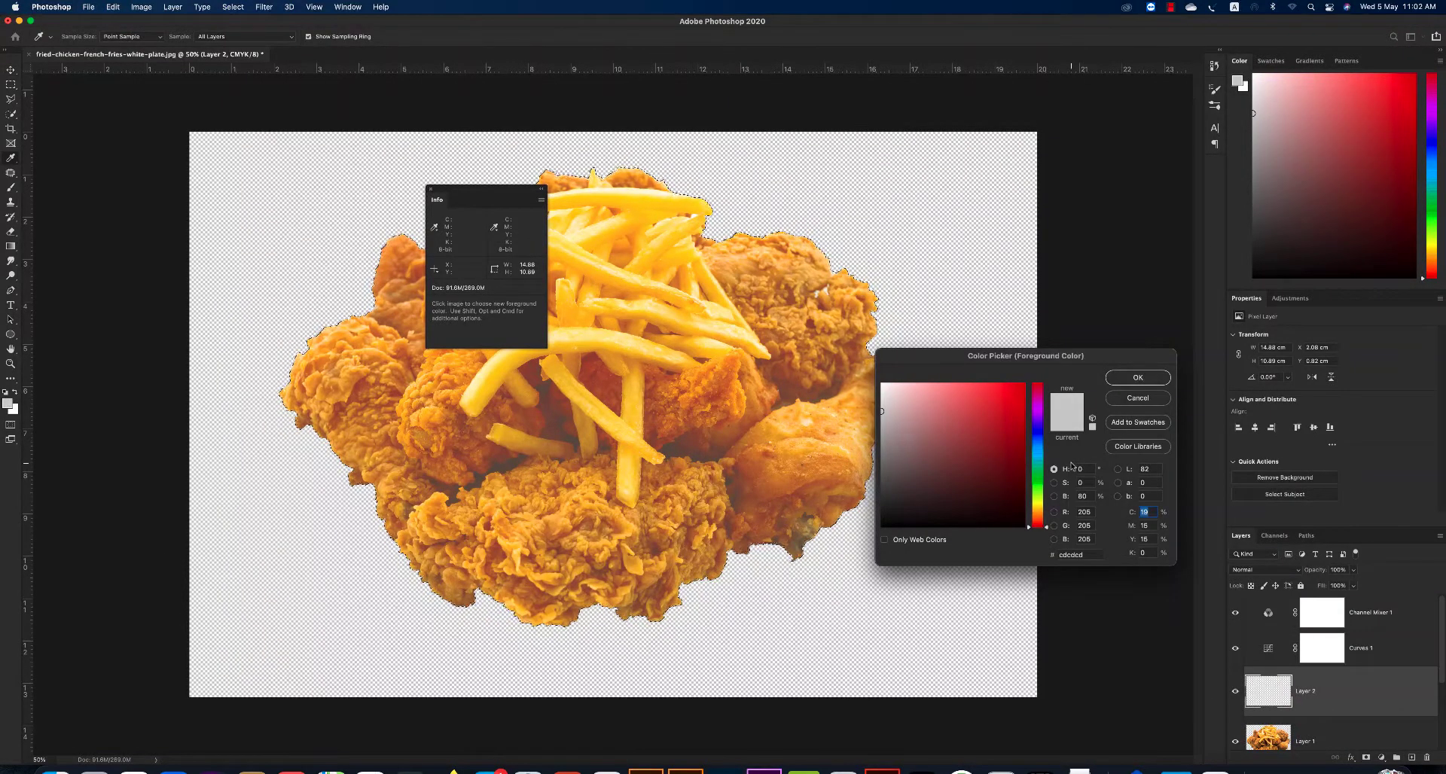
type("3")
key("Tab")
type("3")
key("Tab")
type("3")
key("Tab")
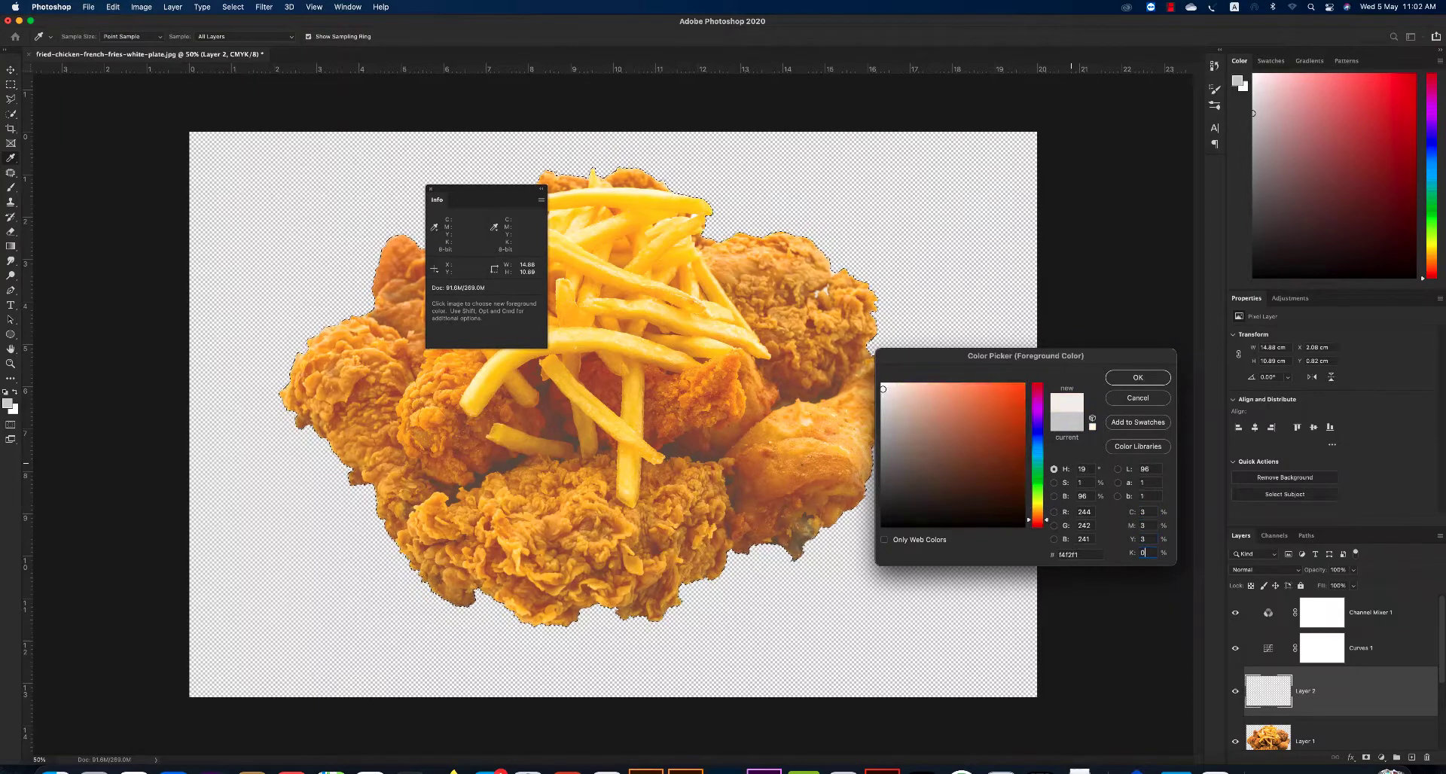
key("Return")
Brush the near-white colour over the selected food on Layer 2, then deselect.
left_click_drag(489, 200, 1116, 183)
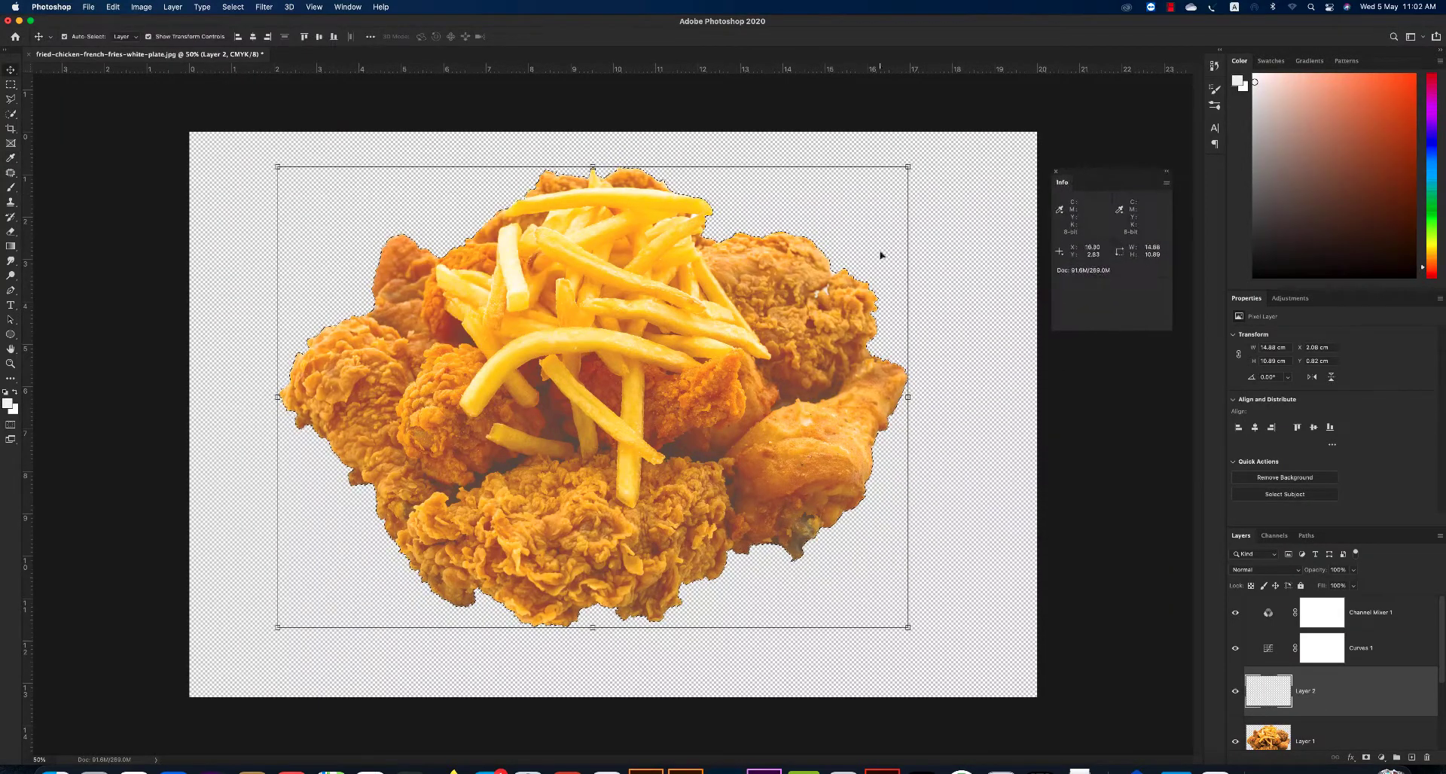
key("b")
left_click_drag(749, 203, 489, 222)
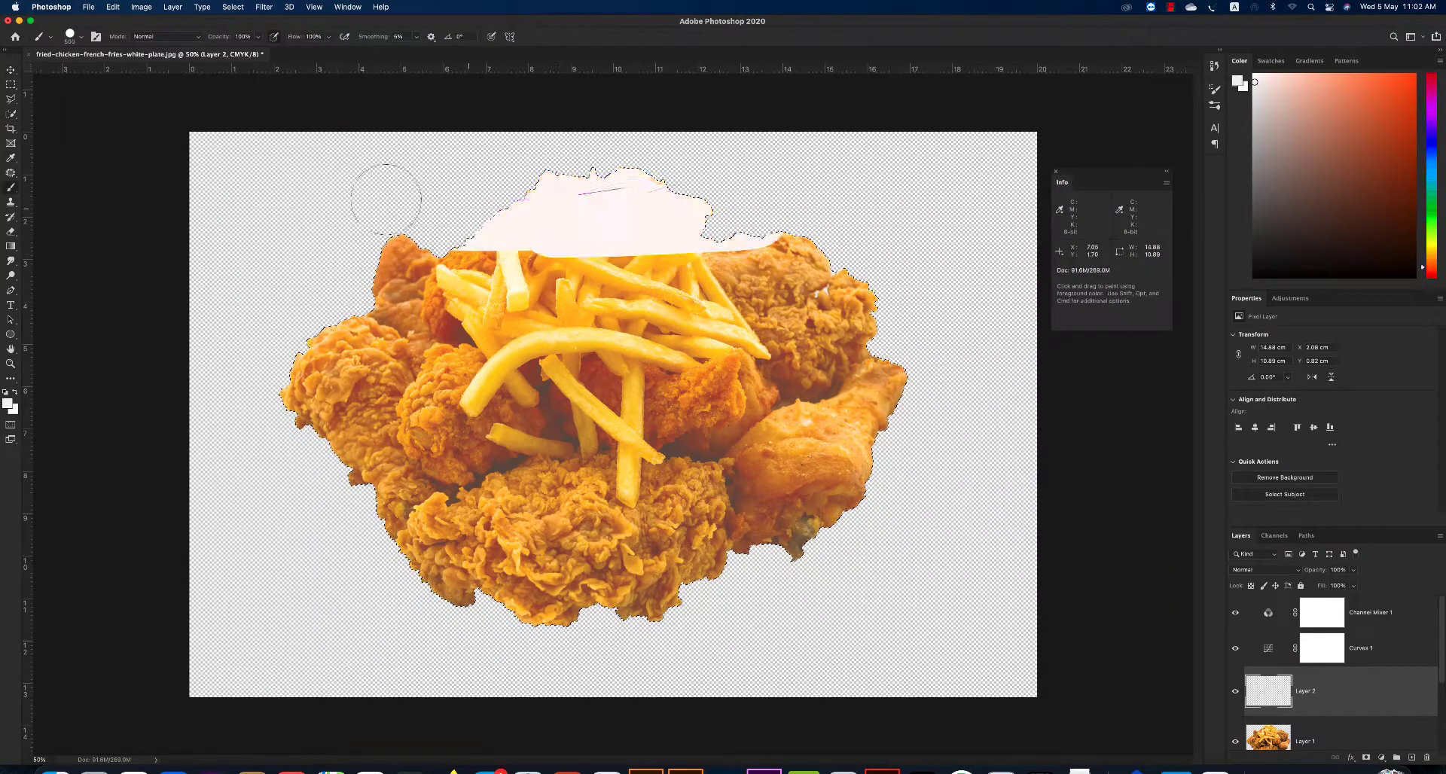
mouse_move(821, 256)
left_mouse_down()
mouse_move(647, 260)
mouse_move(549, 290)
mouse_move(991, 354)
mouse_move(640, 444)
mouse_move(735, 555)
left_mouse_up()
mouse_move(851, 456)
left_mouse_down()
mouse_move(838, 354)
mouse_move(668, 397)
mouse_move(323, 323)
mouse_move(359, 245)
mouse_move(588, 467)
mouse_move(413, 468)
mouse_move(517, 548)
mouse_move(699, 566)
mouse_move(478, 600)
mouse_move(382, 549)
left_mouse_up()
key("super+d")
key("v")
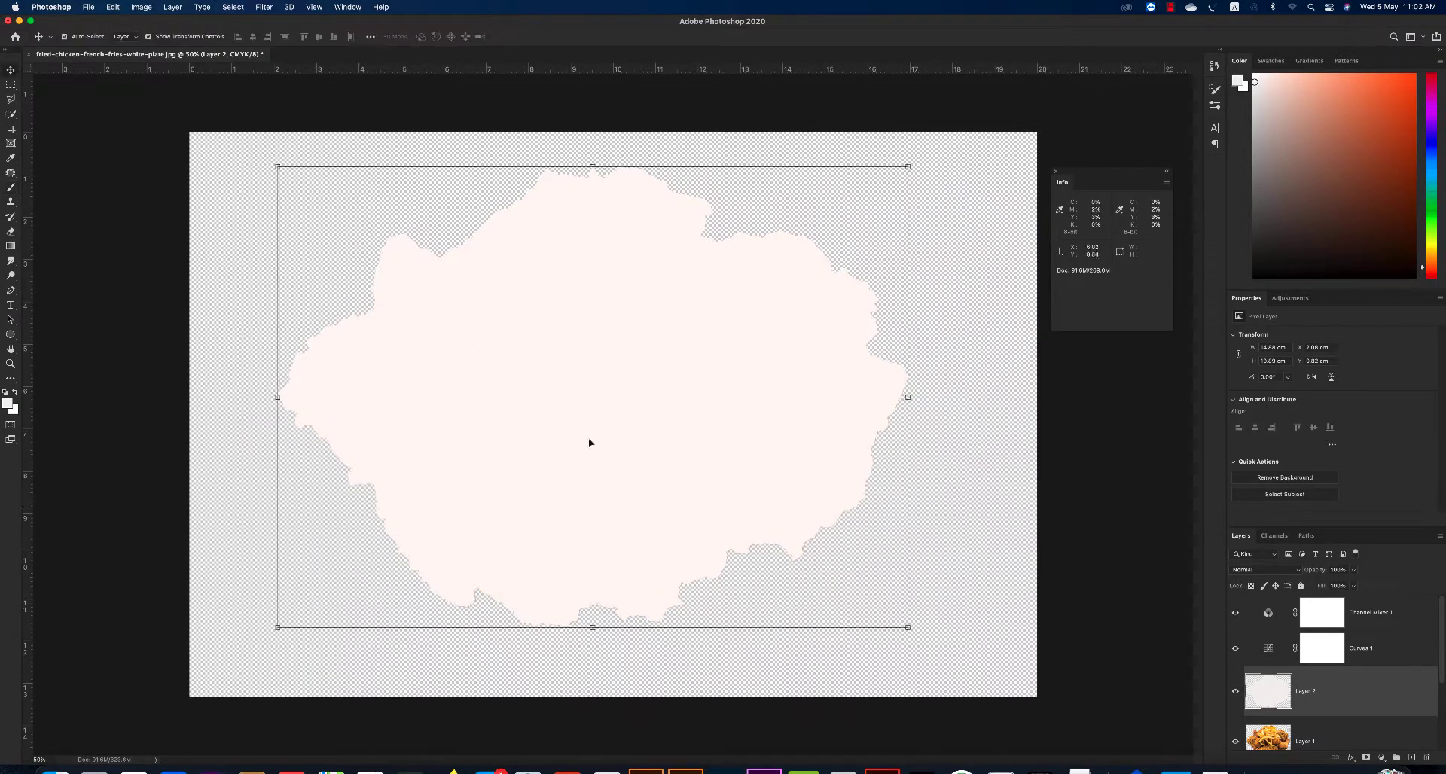
left_click(1265, 569)
Set Layer 2 to Darken blending and drag it to the top of the stack.
left_click(1253, 598)
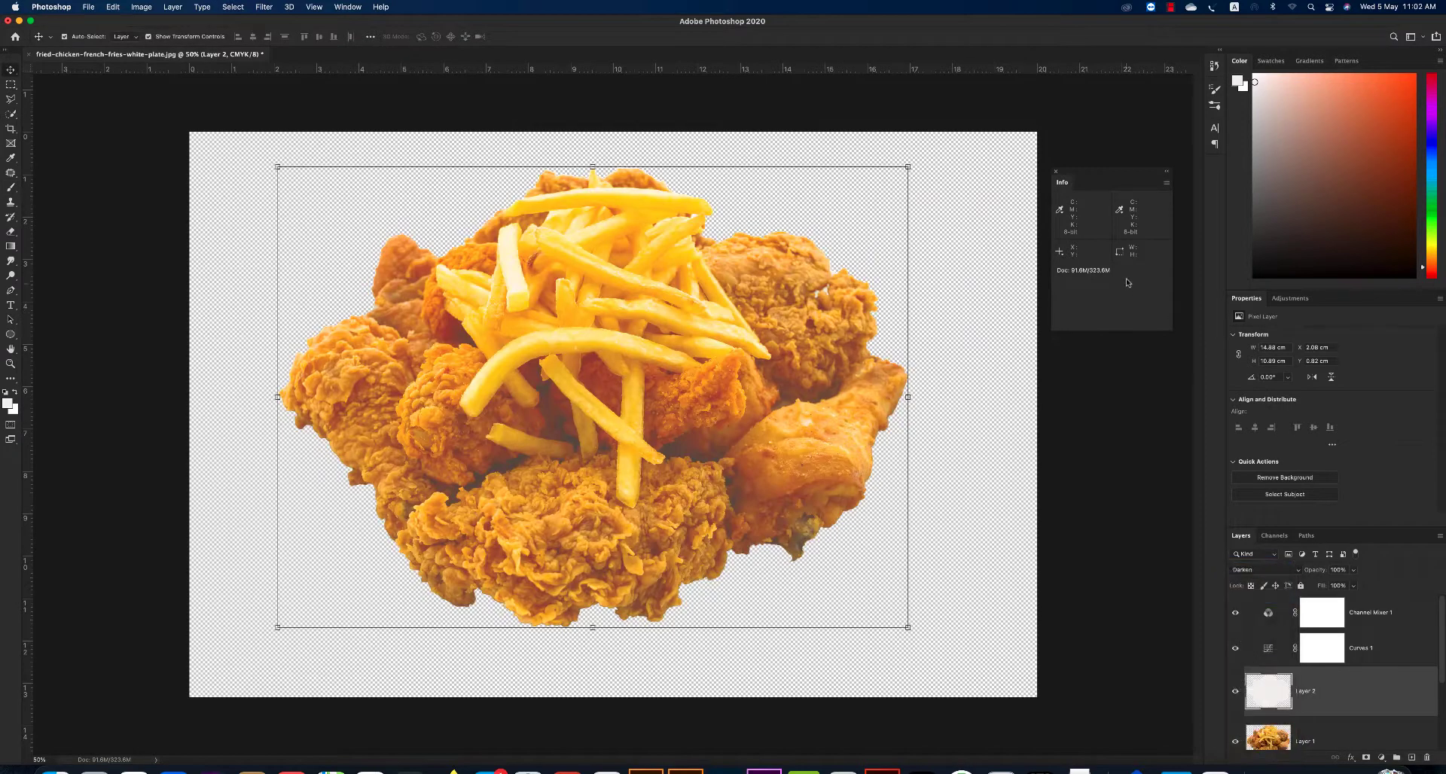
left_click_drag(1107, 182, 421, 168)
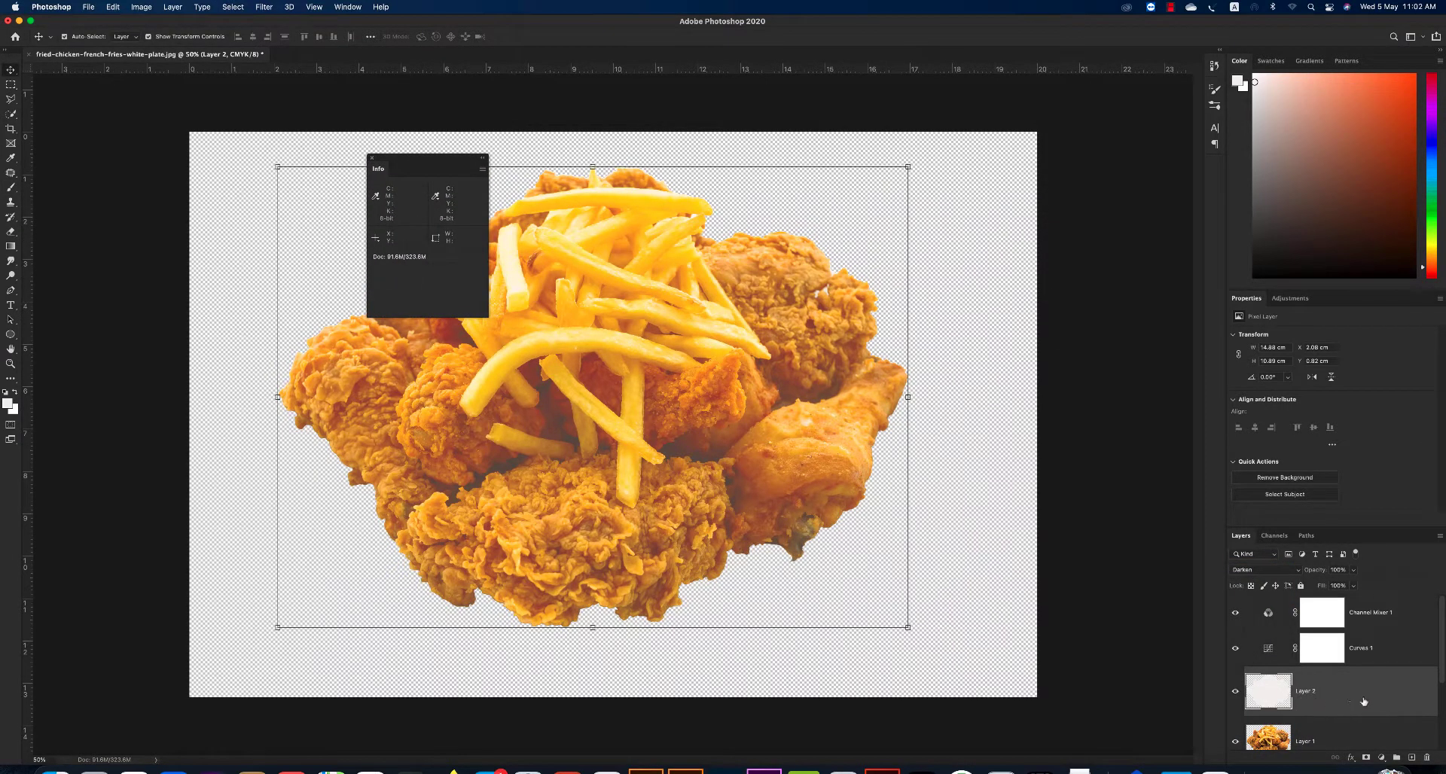
left_click_drag(1364, 701, 1360, 602)
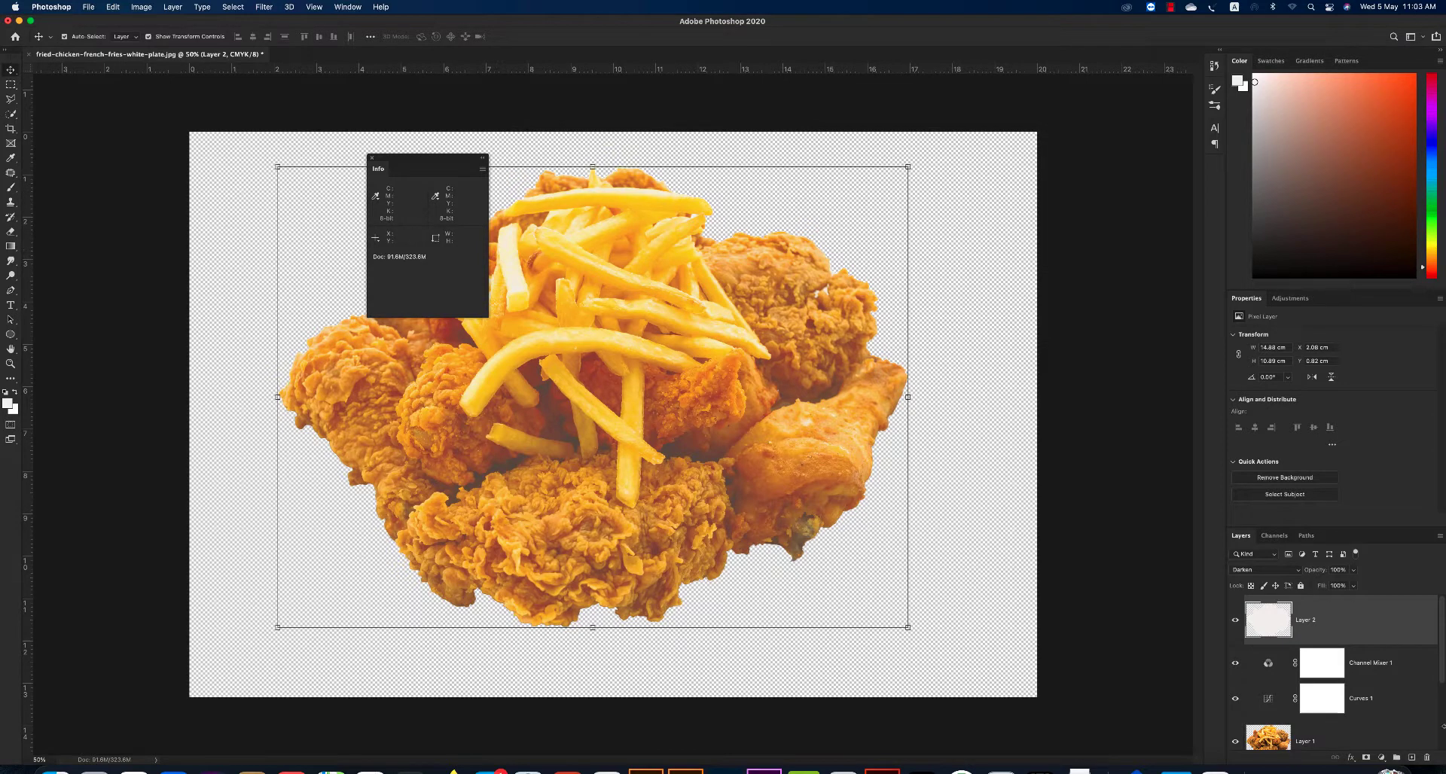
Make the CMY layer visible, select it, and bring it to the top.
scroll(1250, 678, "down", 3)
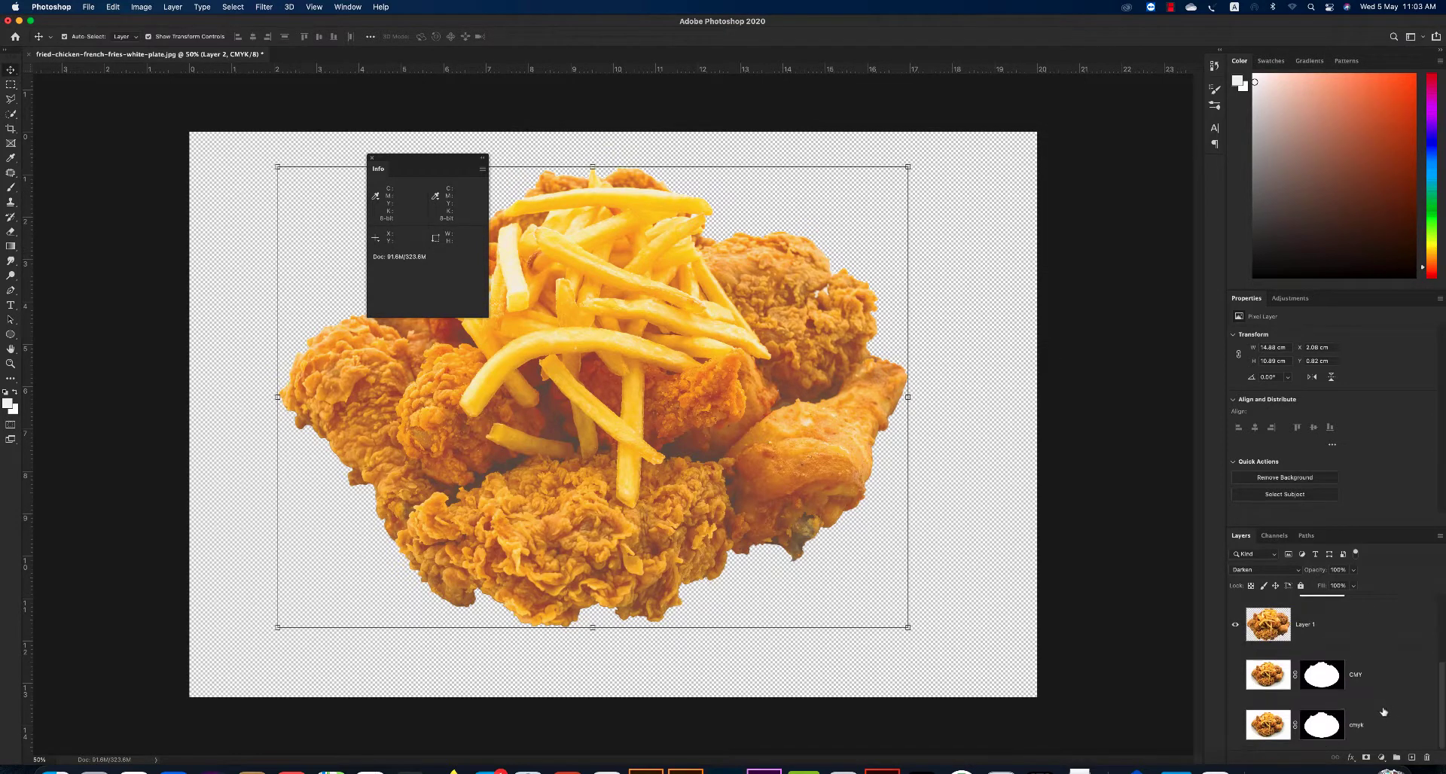
left_click(1235, 676)
left_click(1235, 675)
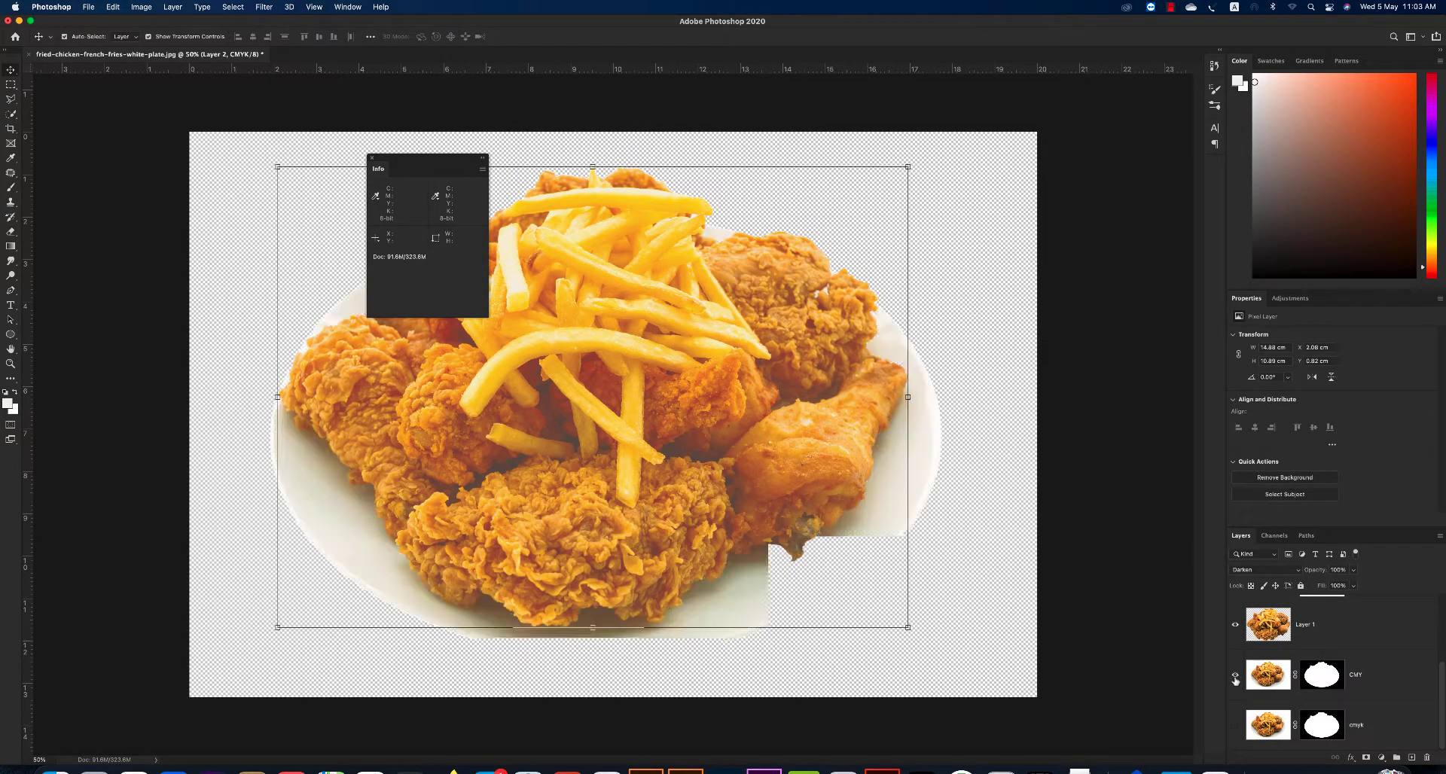
left_click(1235, 675)
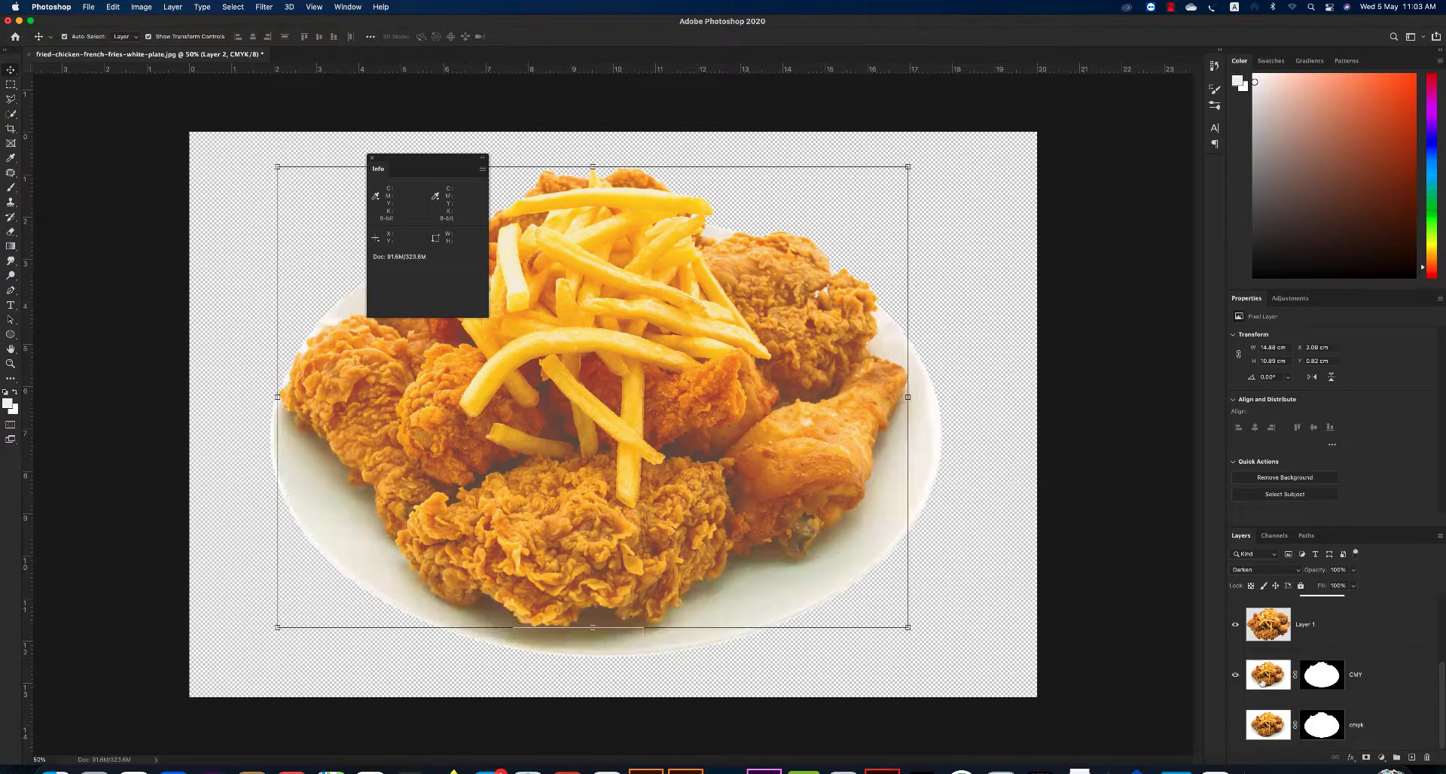
left_click(1262, 681)
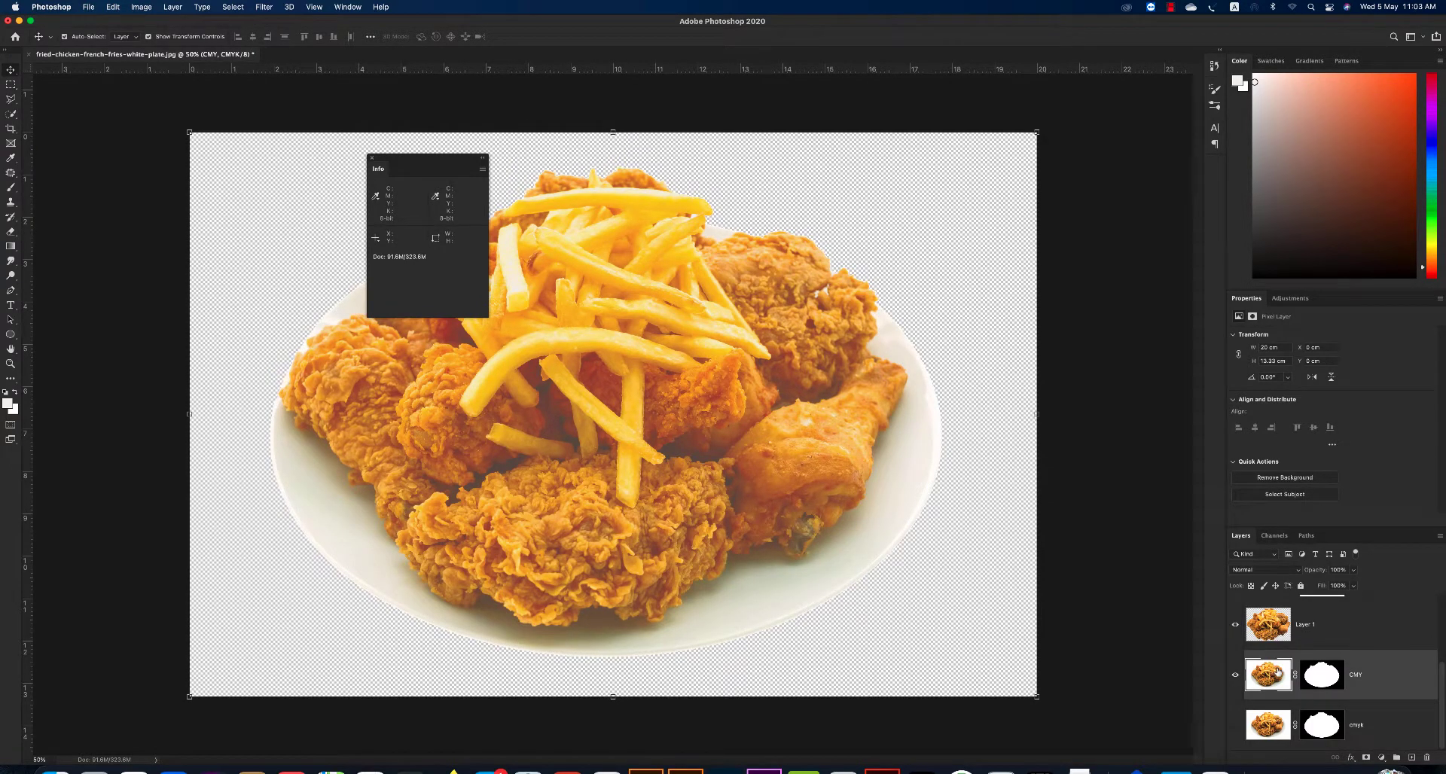
key("super+z")
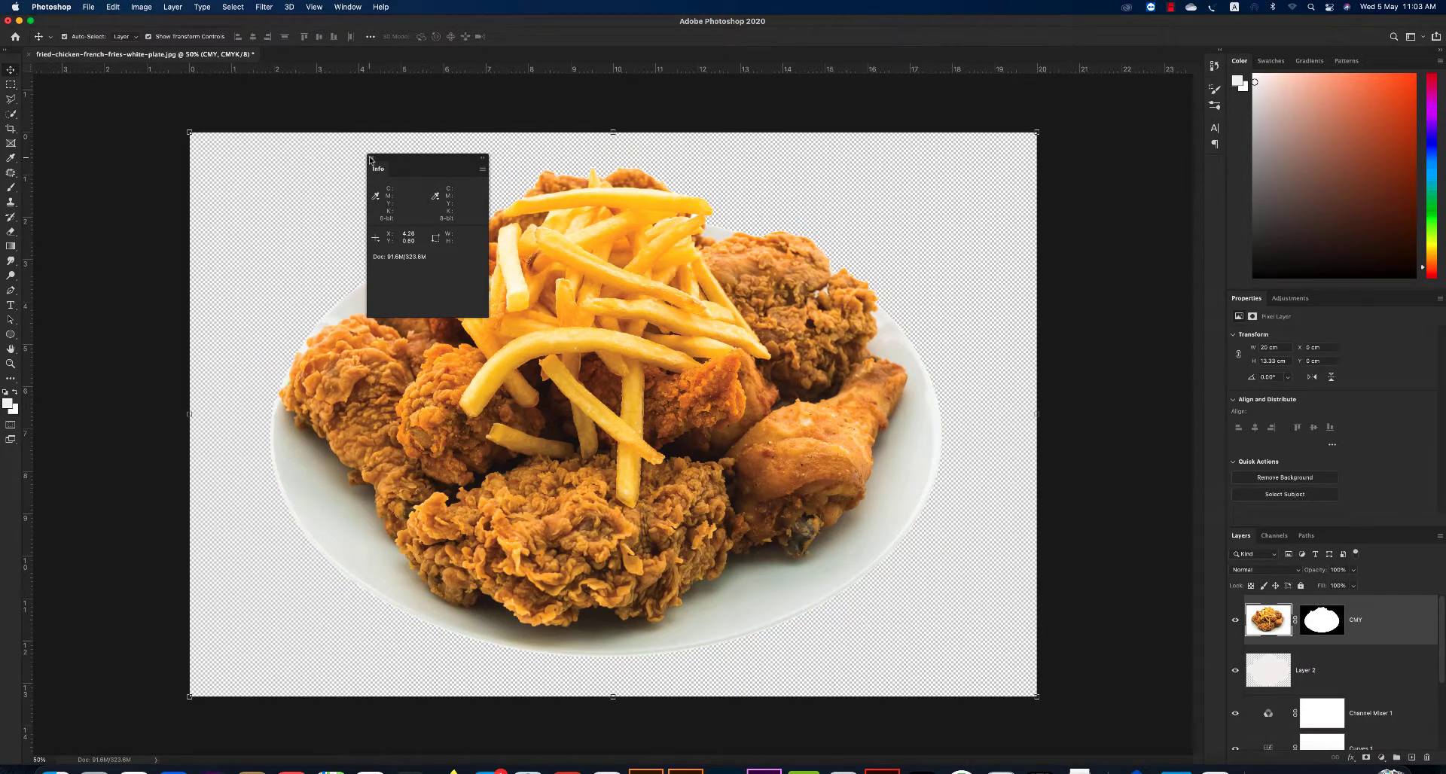
Close the Info readout, add a trial Channel Mixer above CMY, then undo its value change.
left_click(370, 158)
left_click(1290, 298)
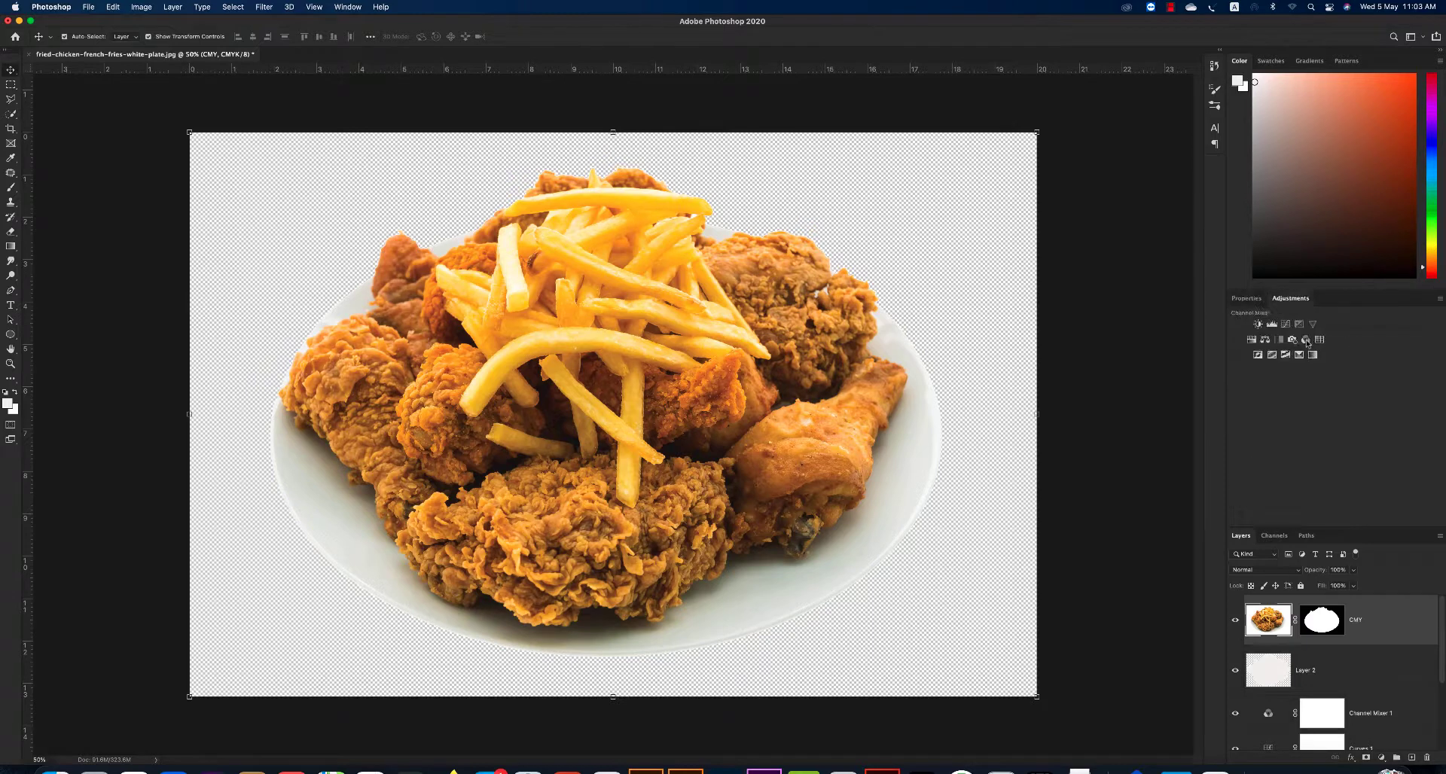
left_click(1350, 341)
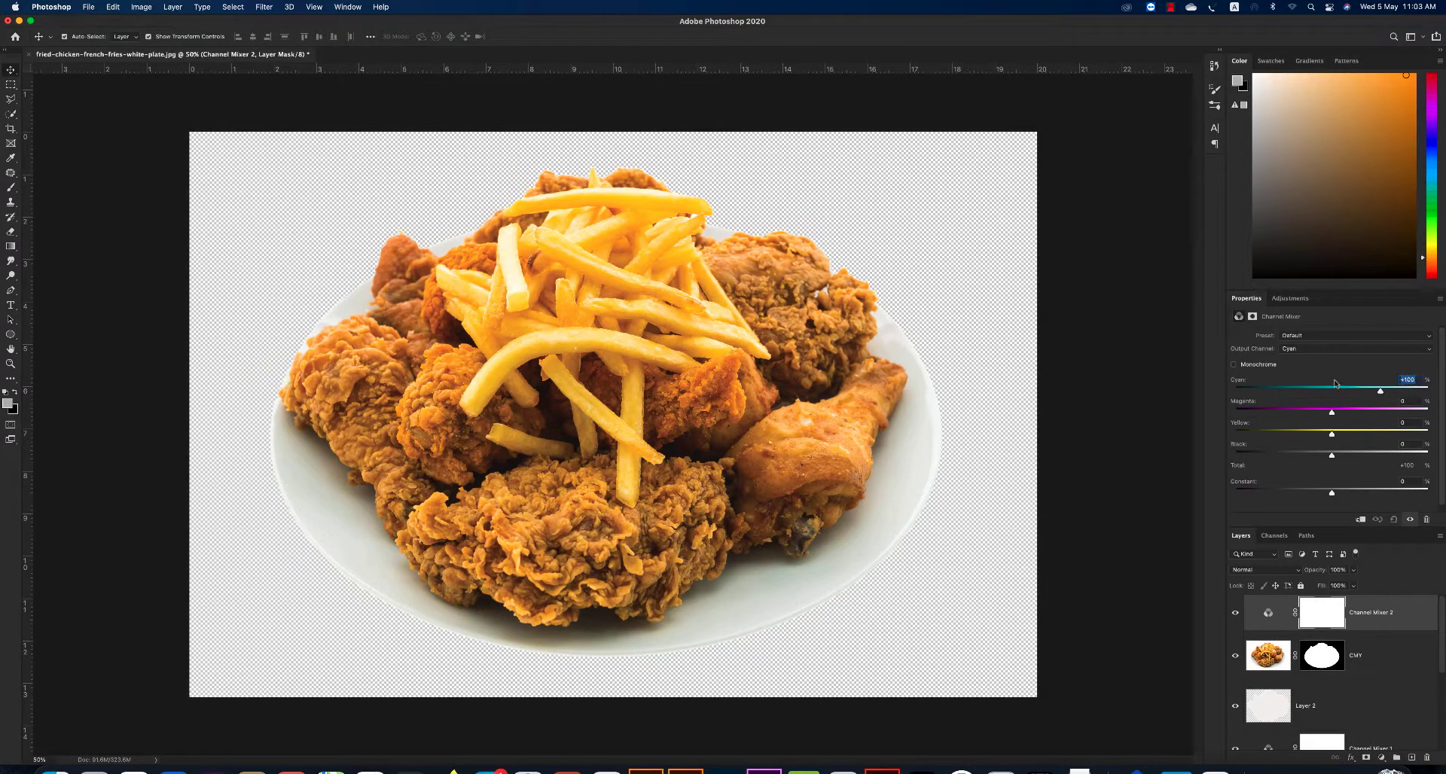
type("0")
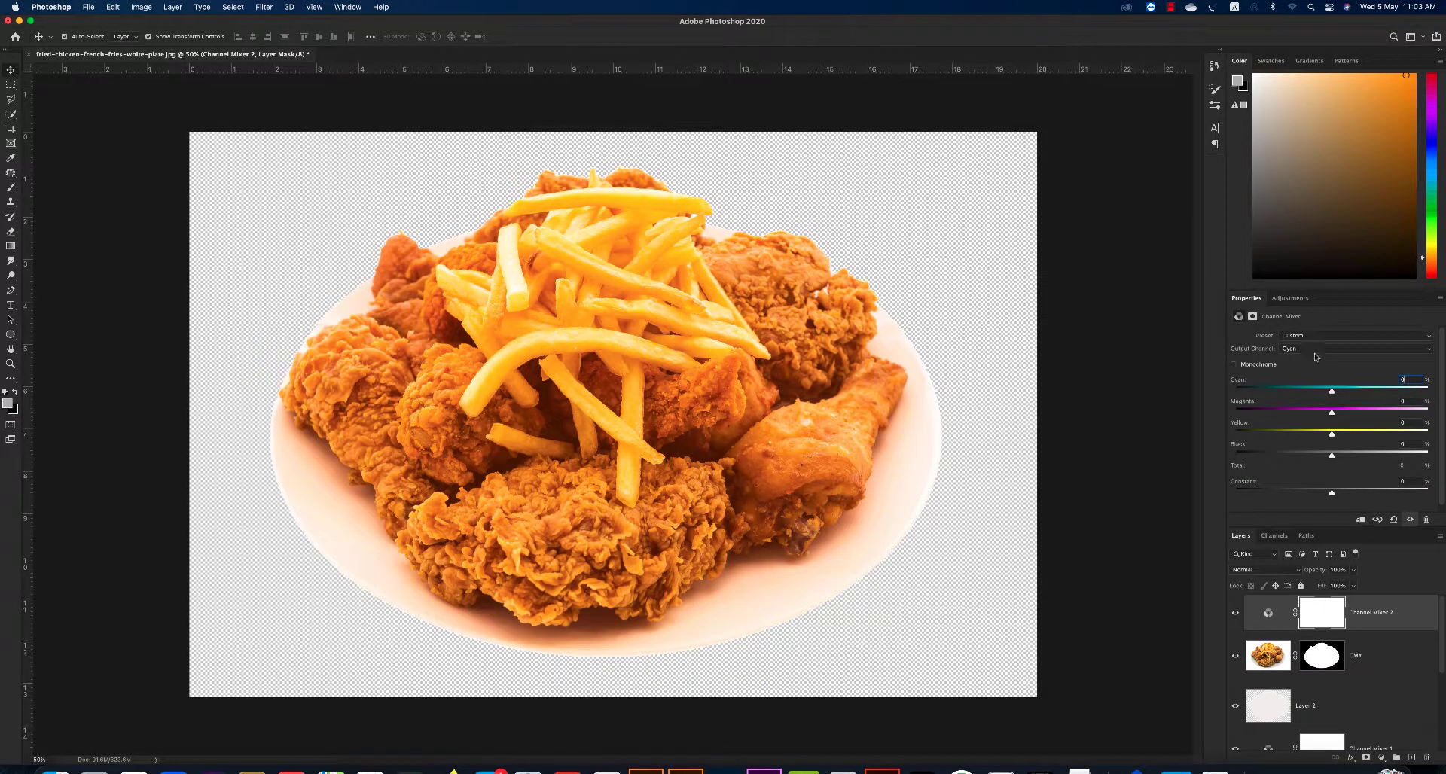
key("super+z")
key("super+z")
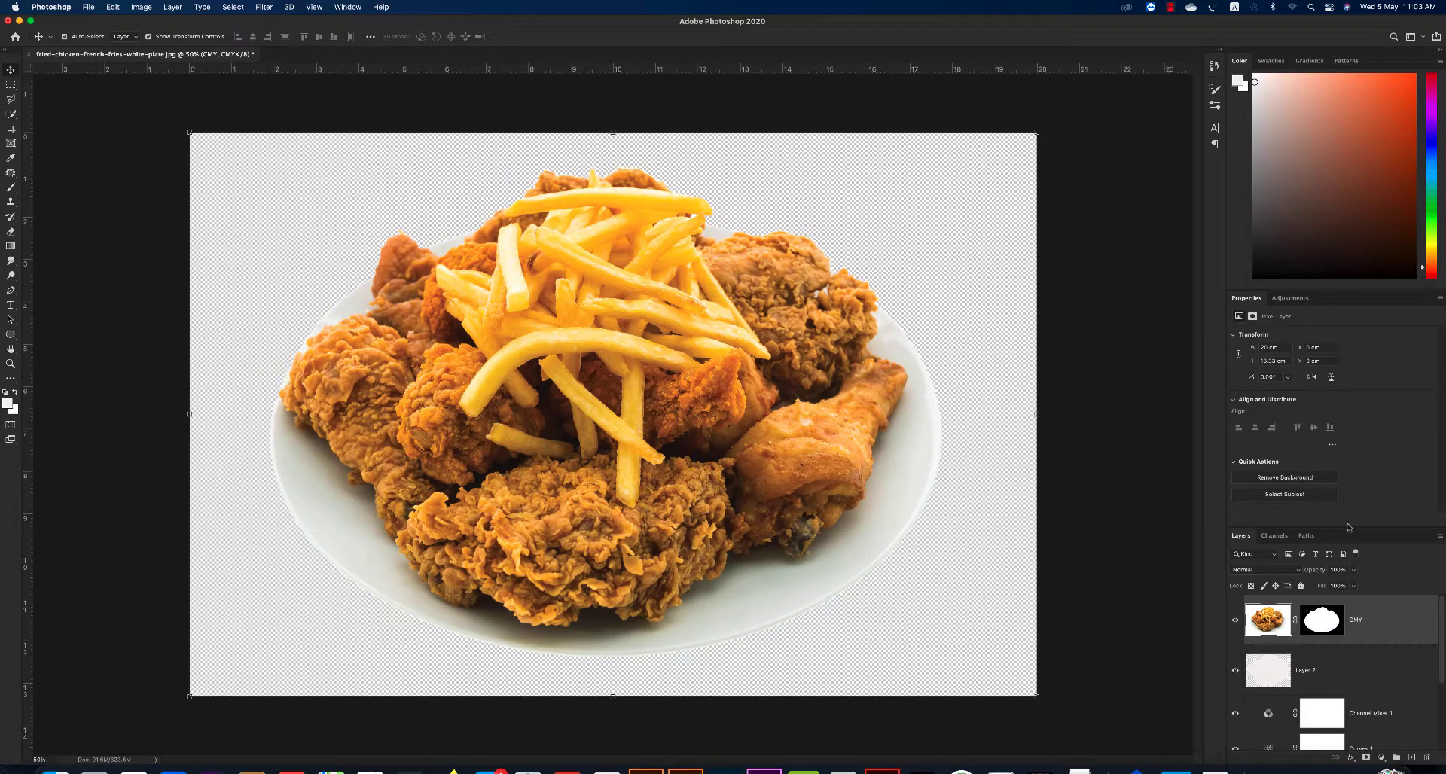
Apply Image onto the Black channel using Cyan as the source channel.
left_click(1274, 535)
left_click(1272, 614)
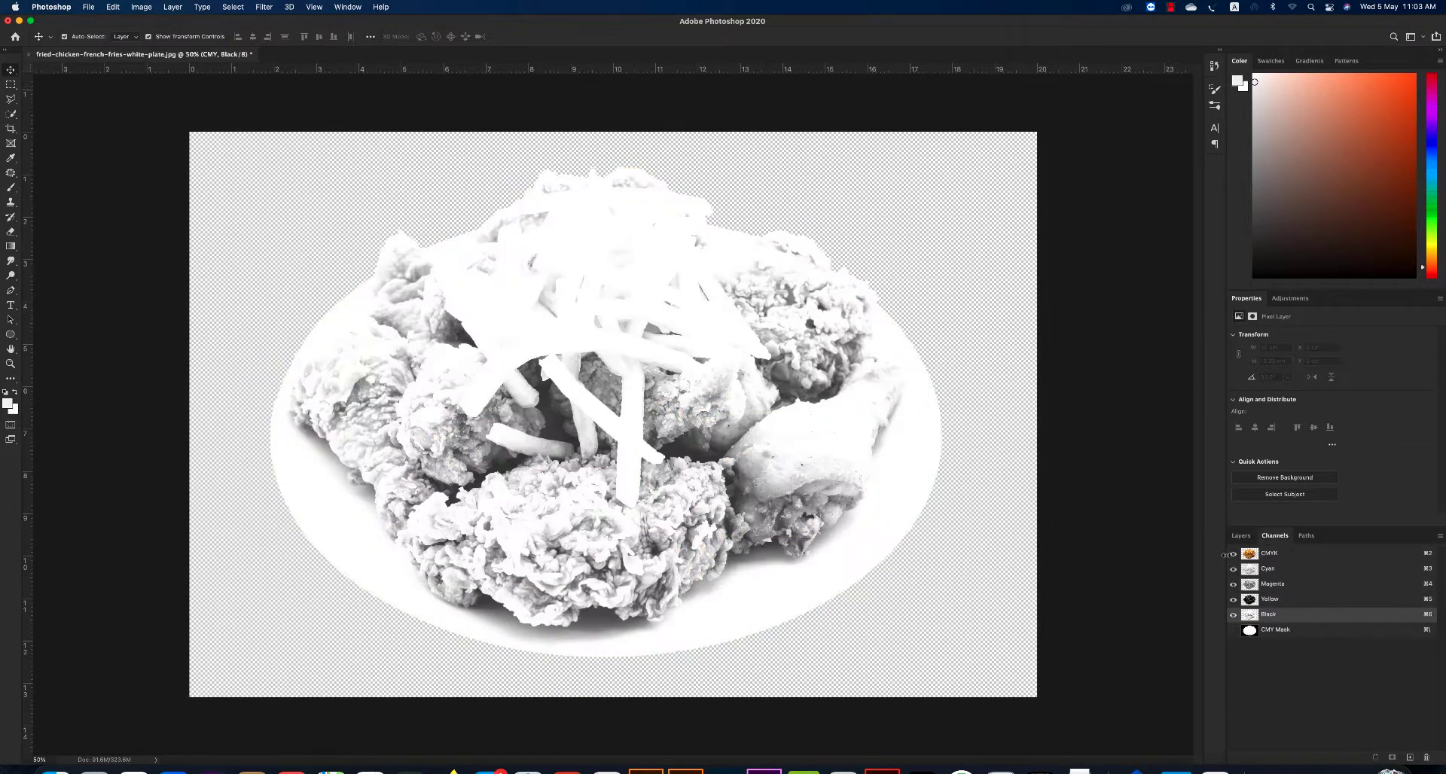
left_click(1233, 554)
left_click(142, 7)
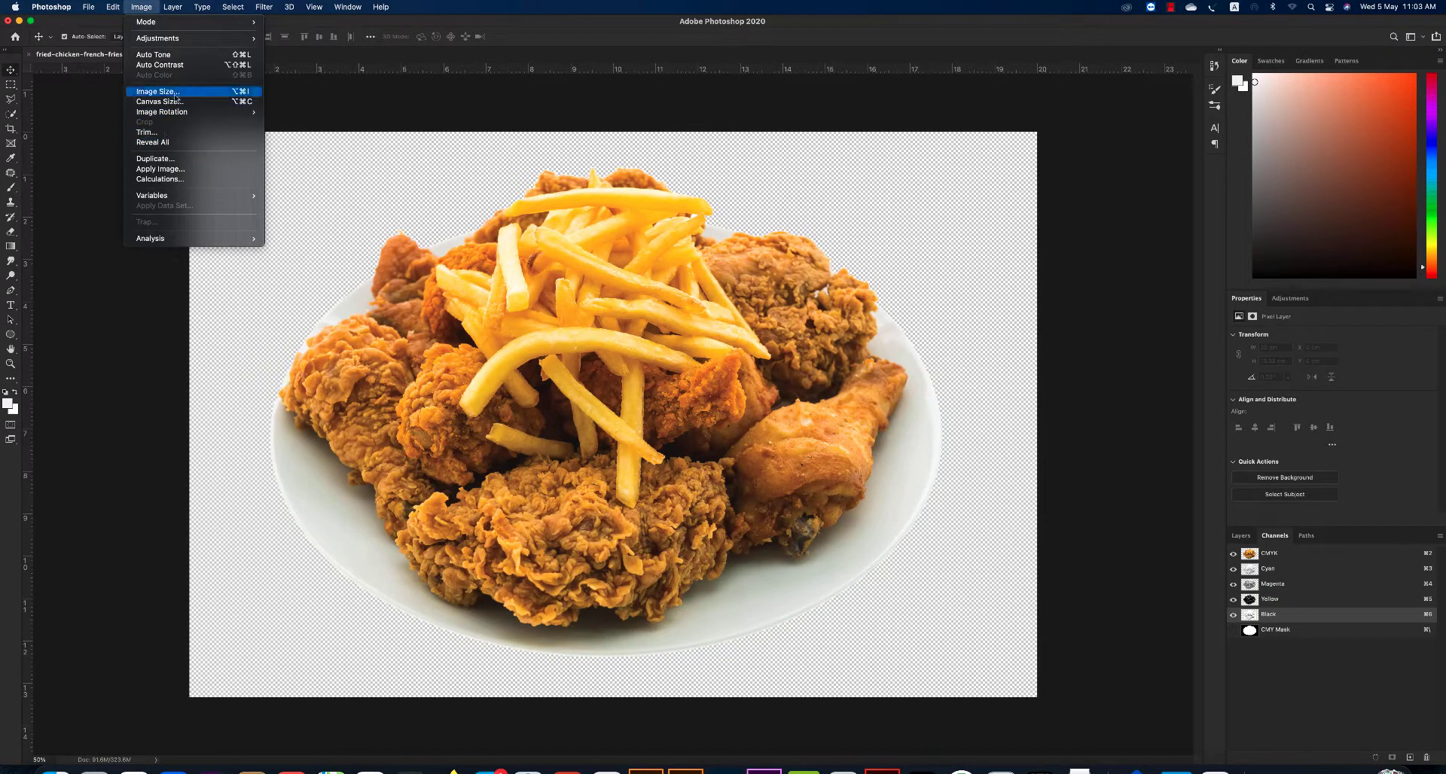
left_click(161, 168)
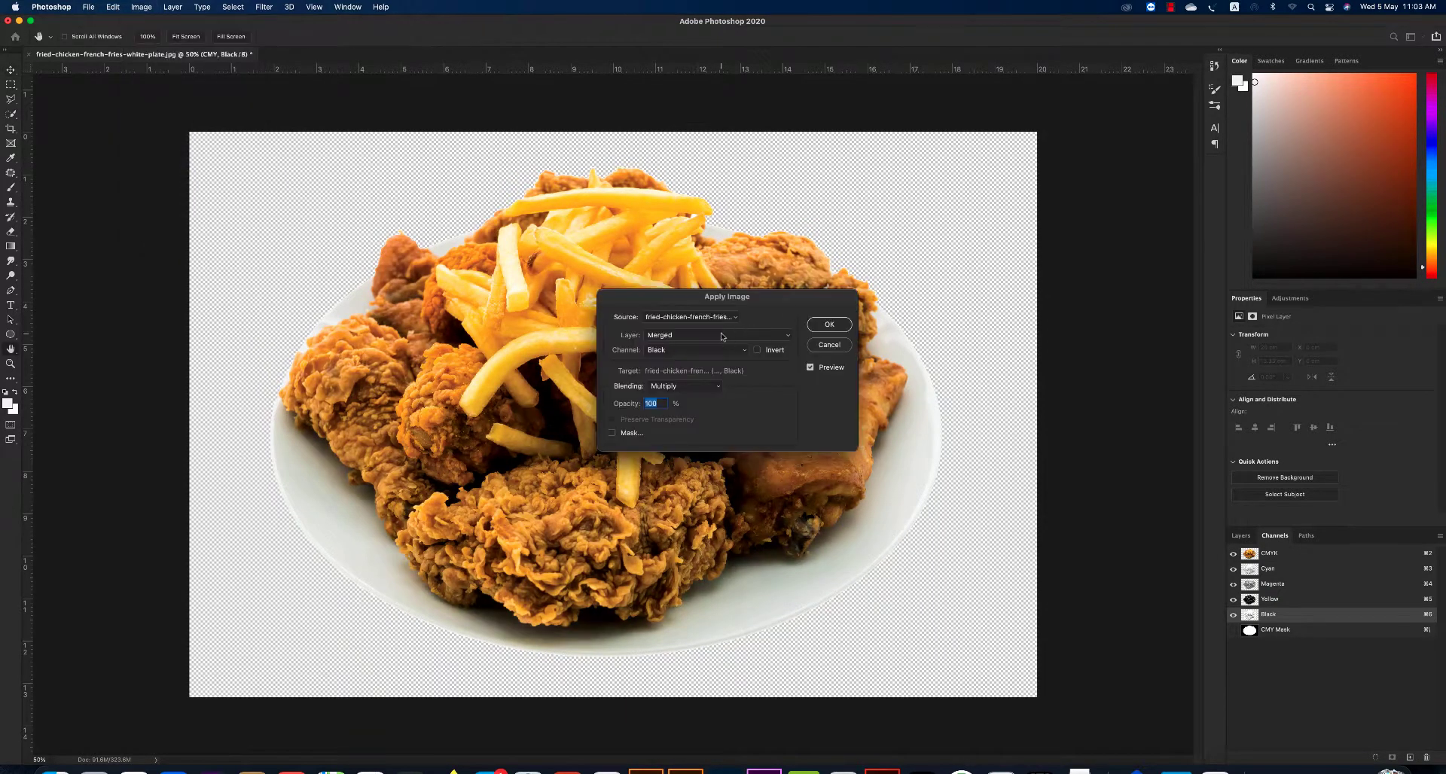
left_click(689, 350)
left_click(662, 313)
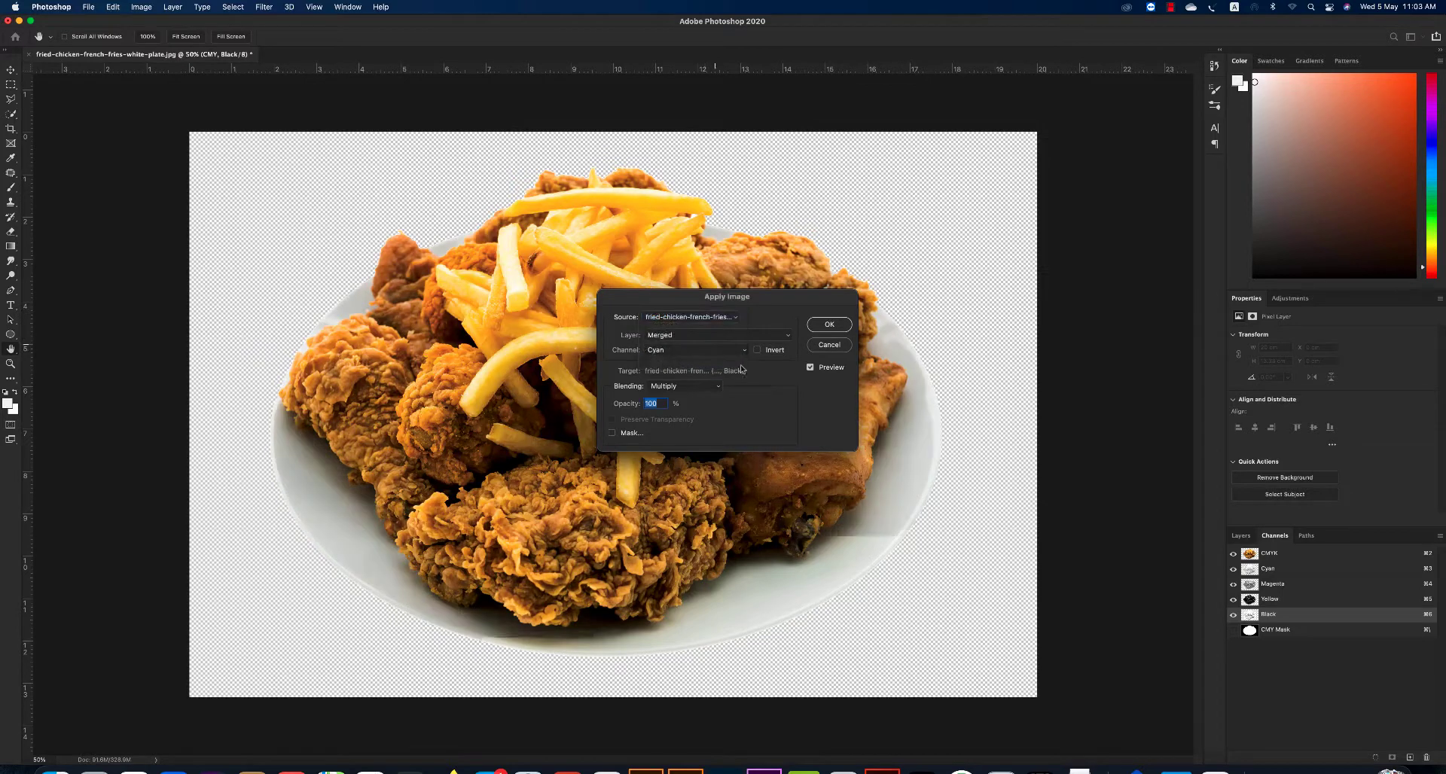
left_click(830, 327)
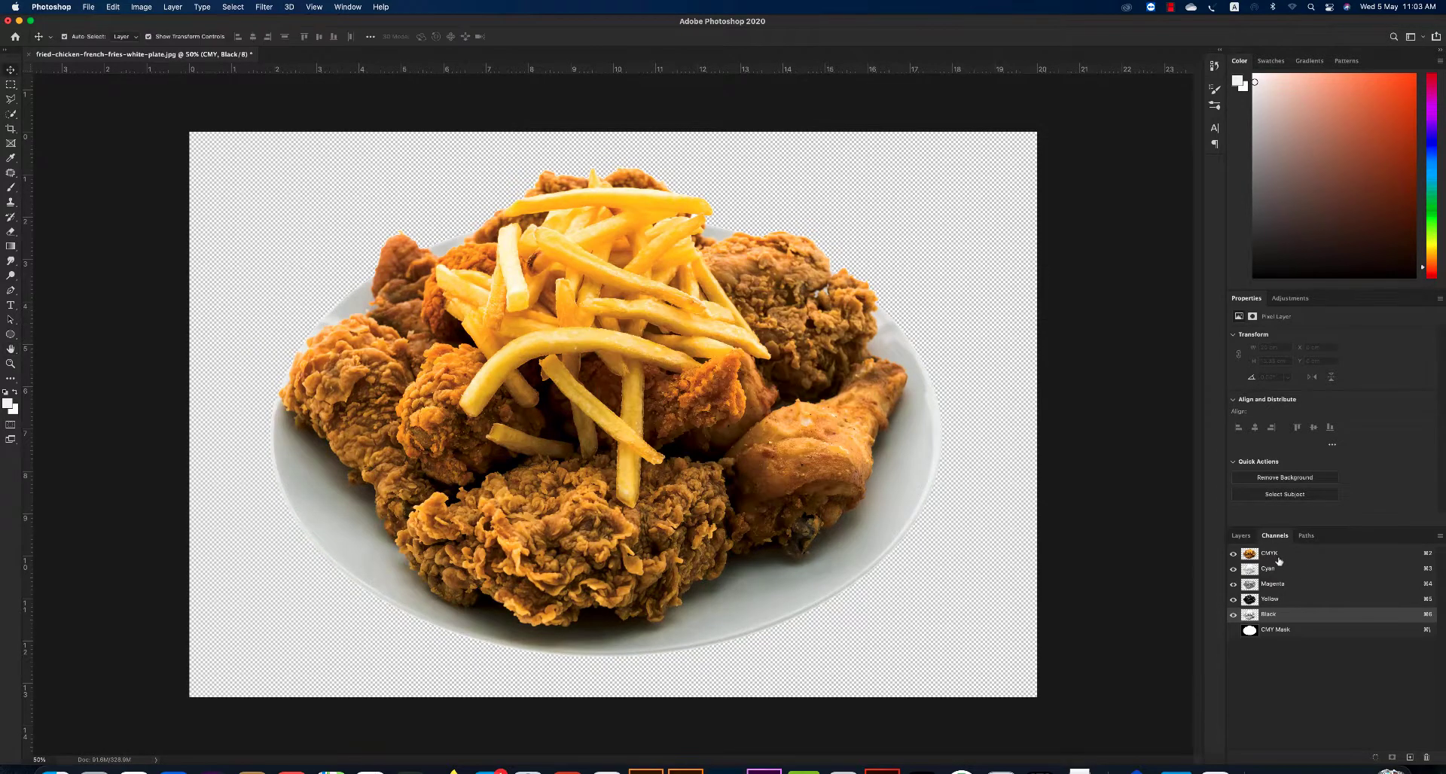
Select the Cyan, Magenta and Yellow channels and whiten them with a Curves pull-down.
left_click(1279, 555)
left_click(1291, 585)
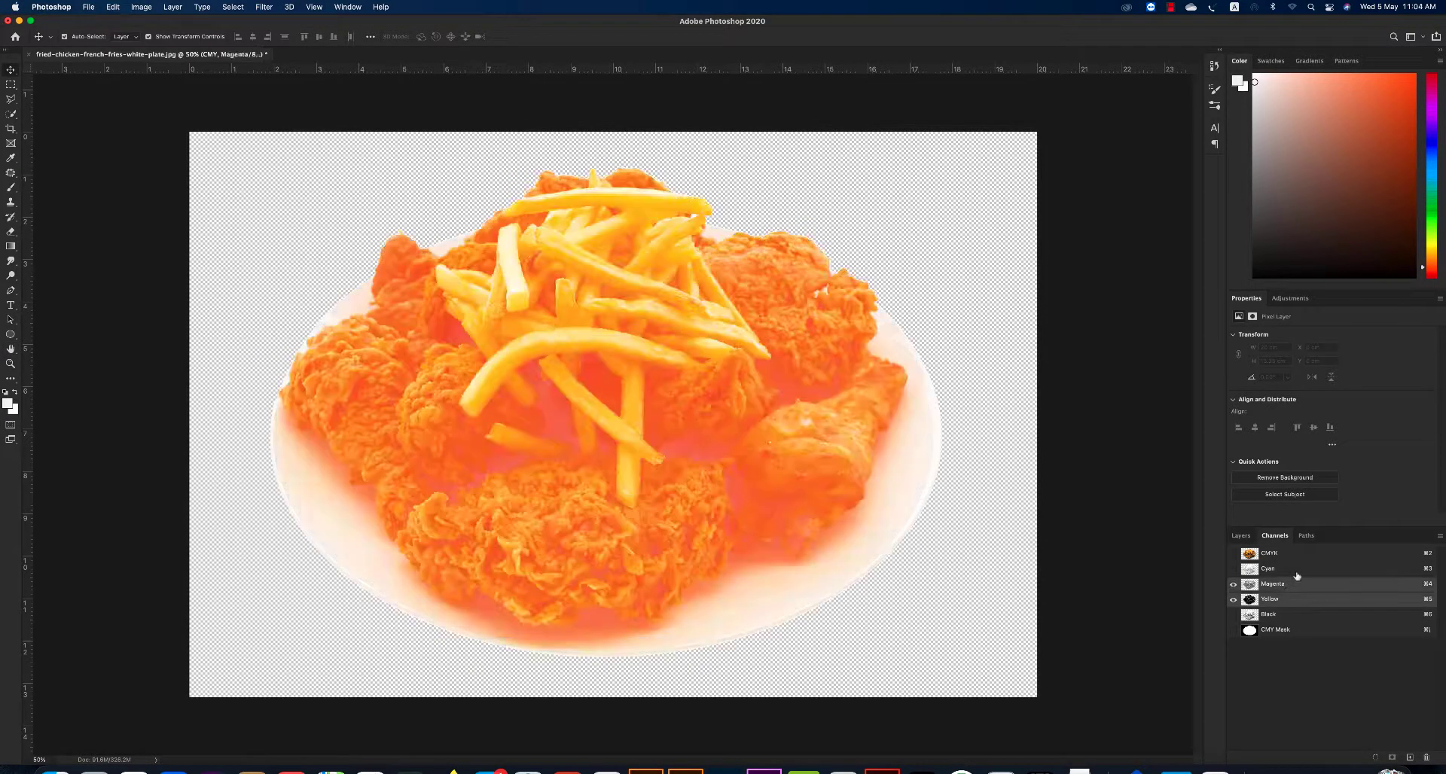
left_click(1291, 568, "shift")
key("super+m")
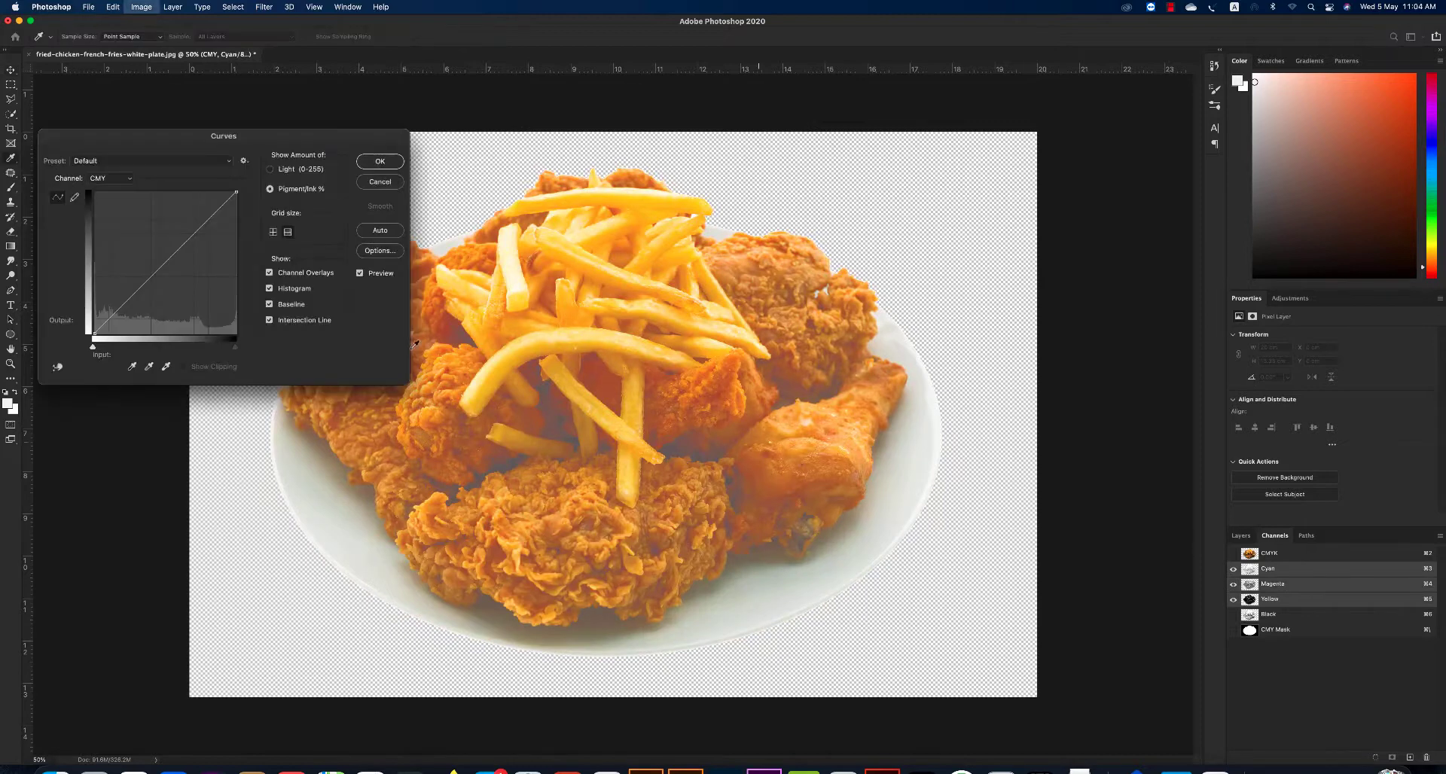
left_click_drag(236, 190, 236, 335)
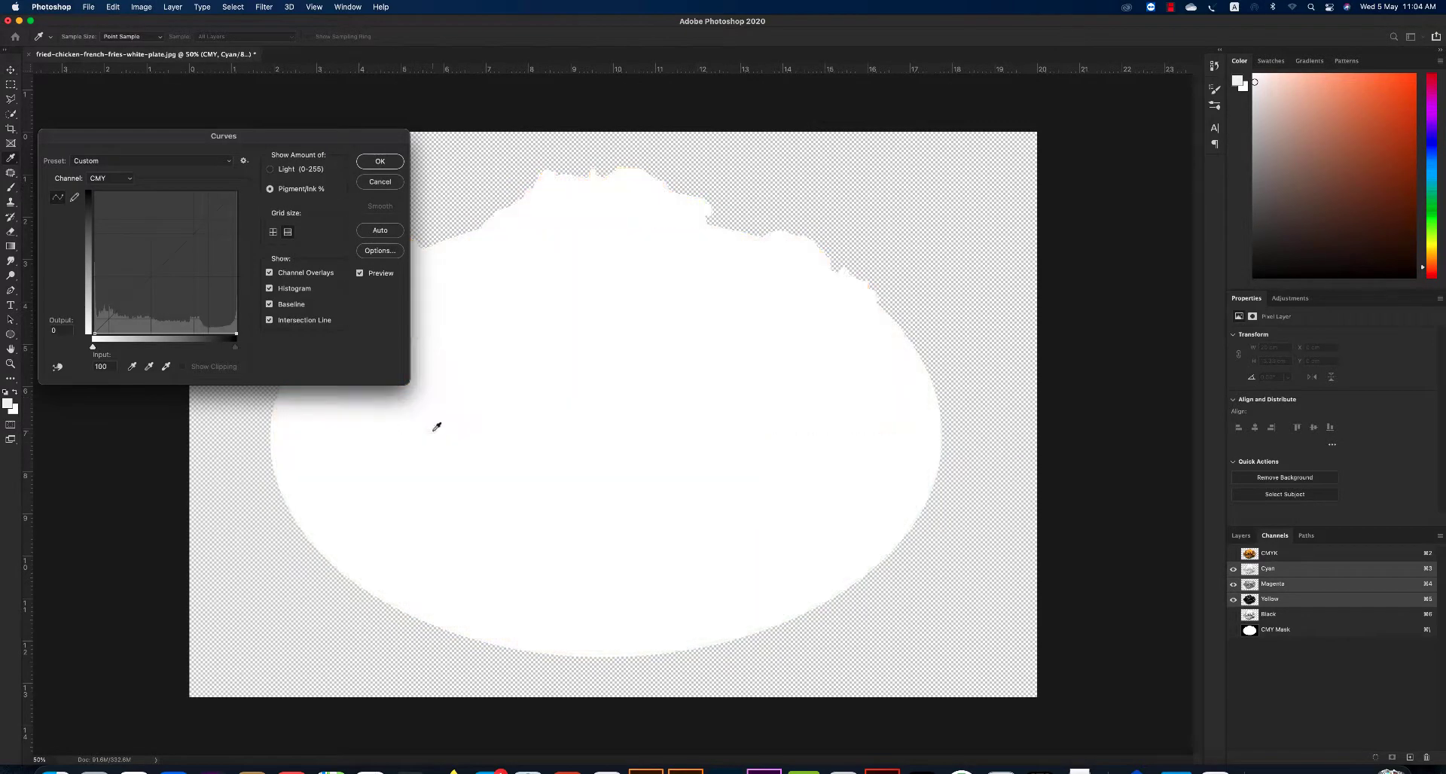
left_click(380, 161)
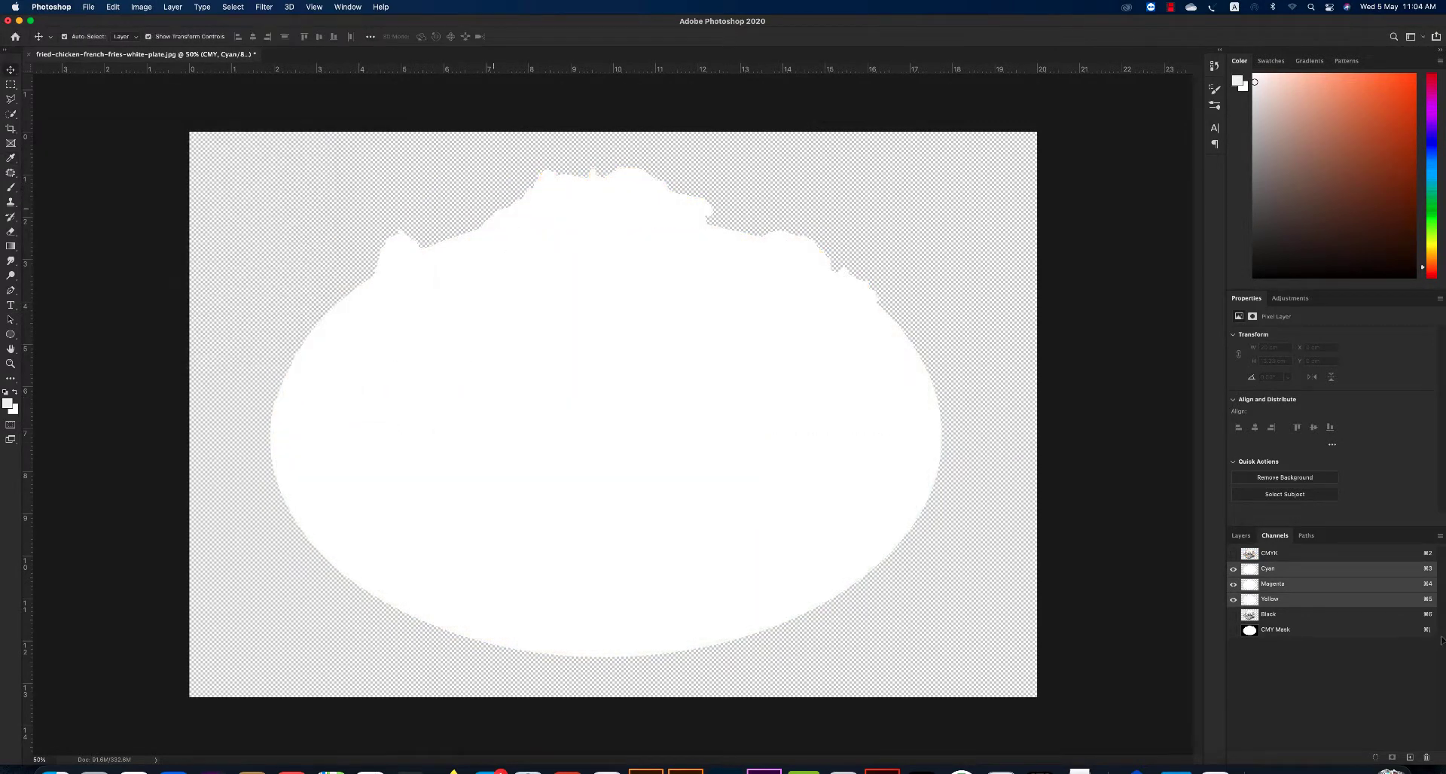
Reselect the Black channel, undo the CMY whitening, and return to the Layers panel.
left_click(1234, 616)
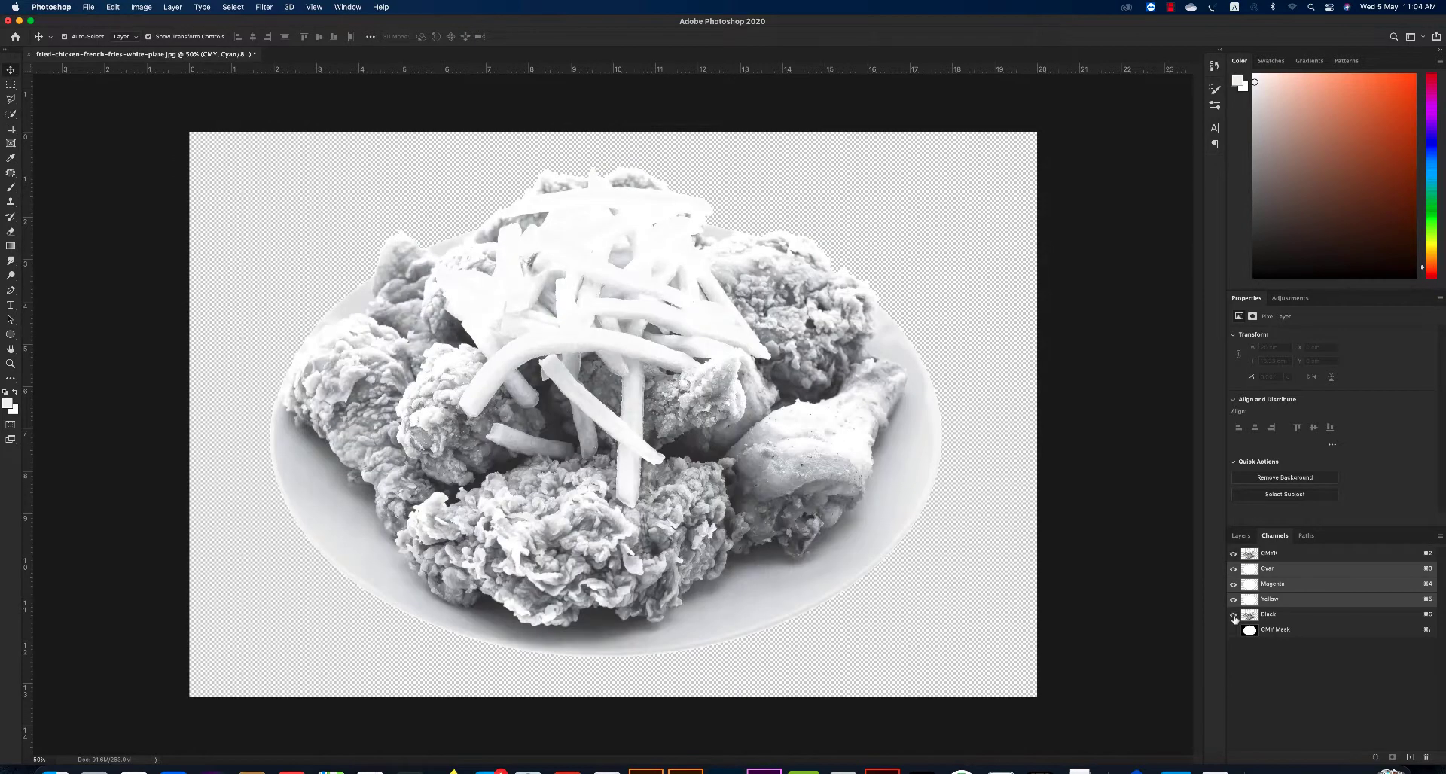
left_click(1278, 619)
key("super+z")
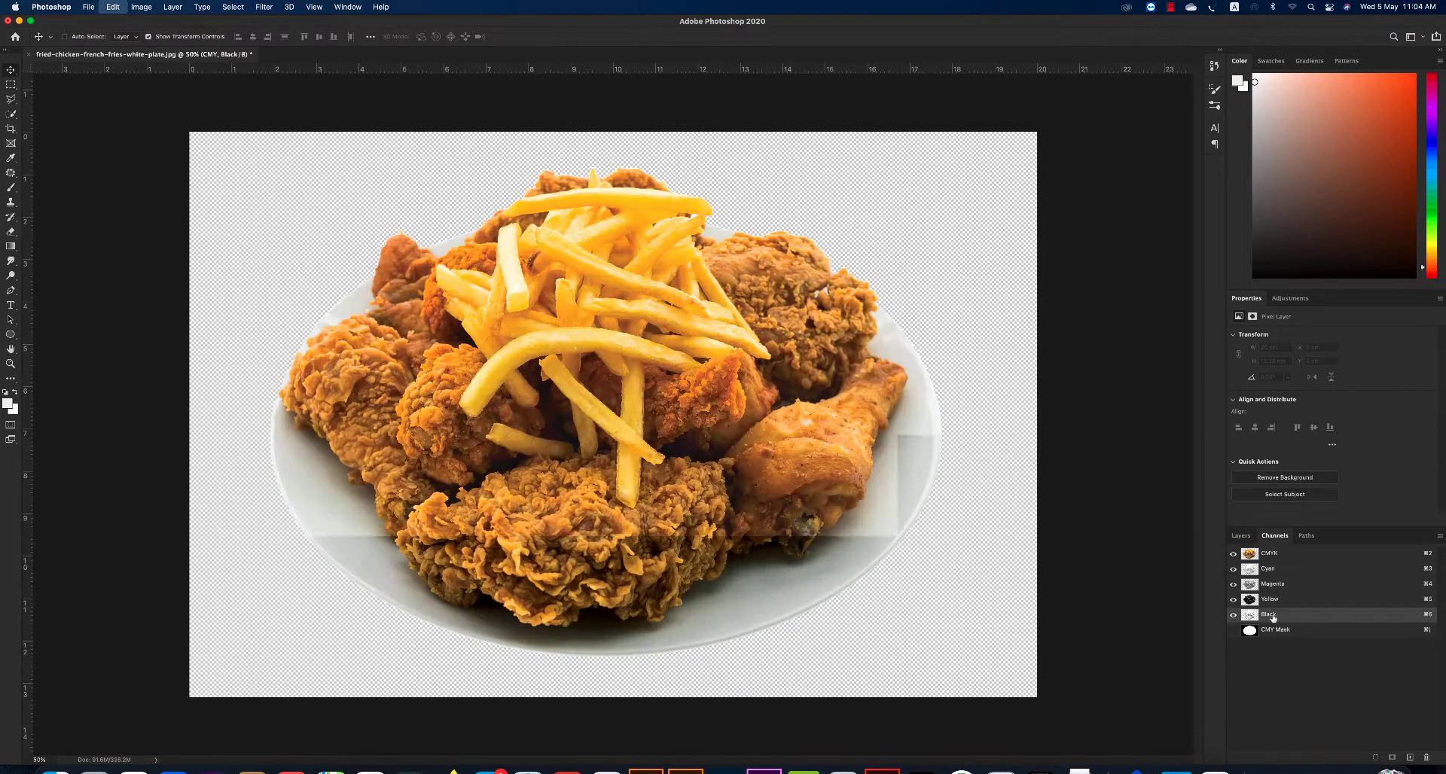
left_click(1234, 615)
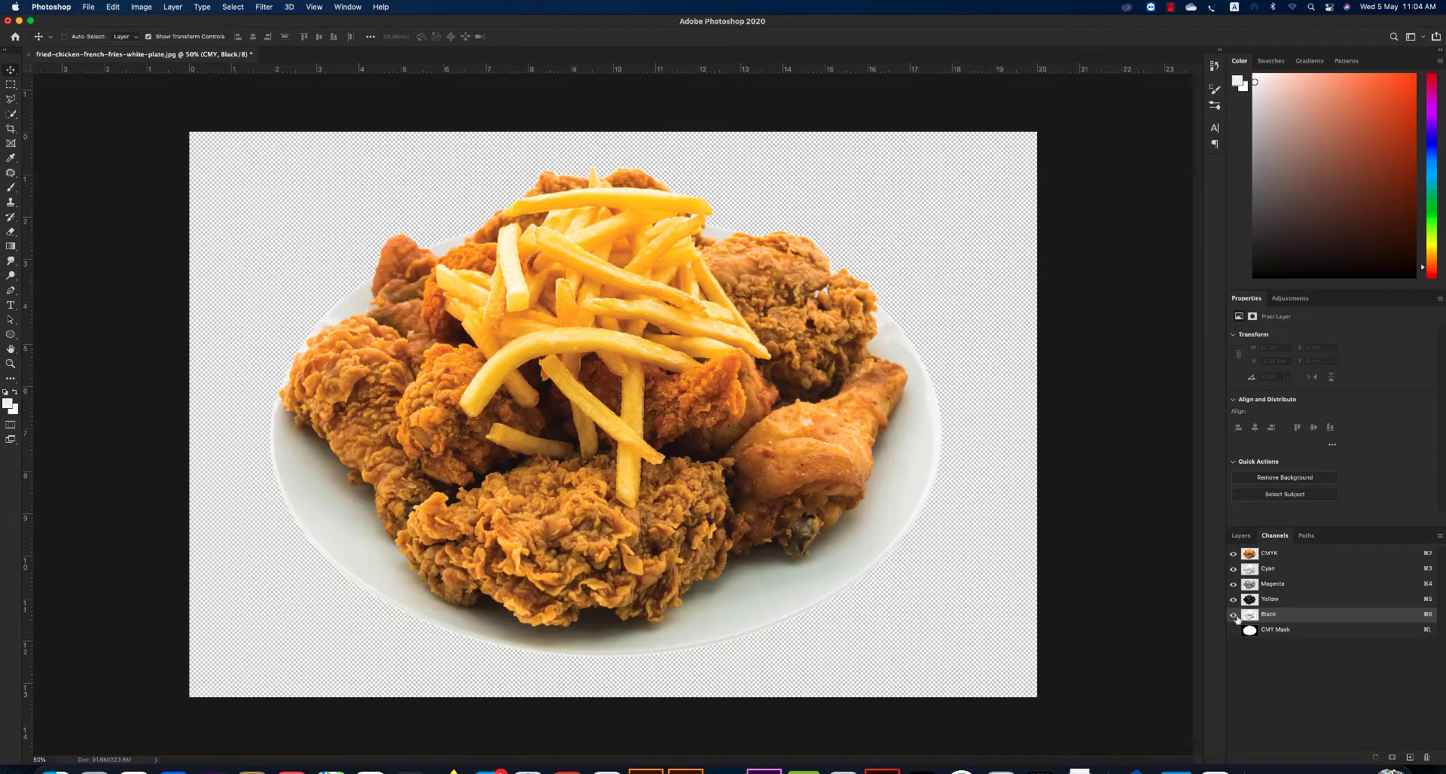
key("Delete")
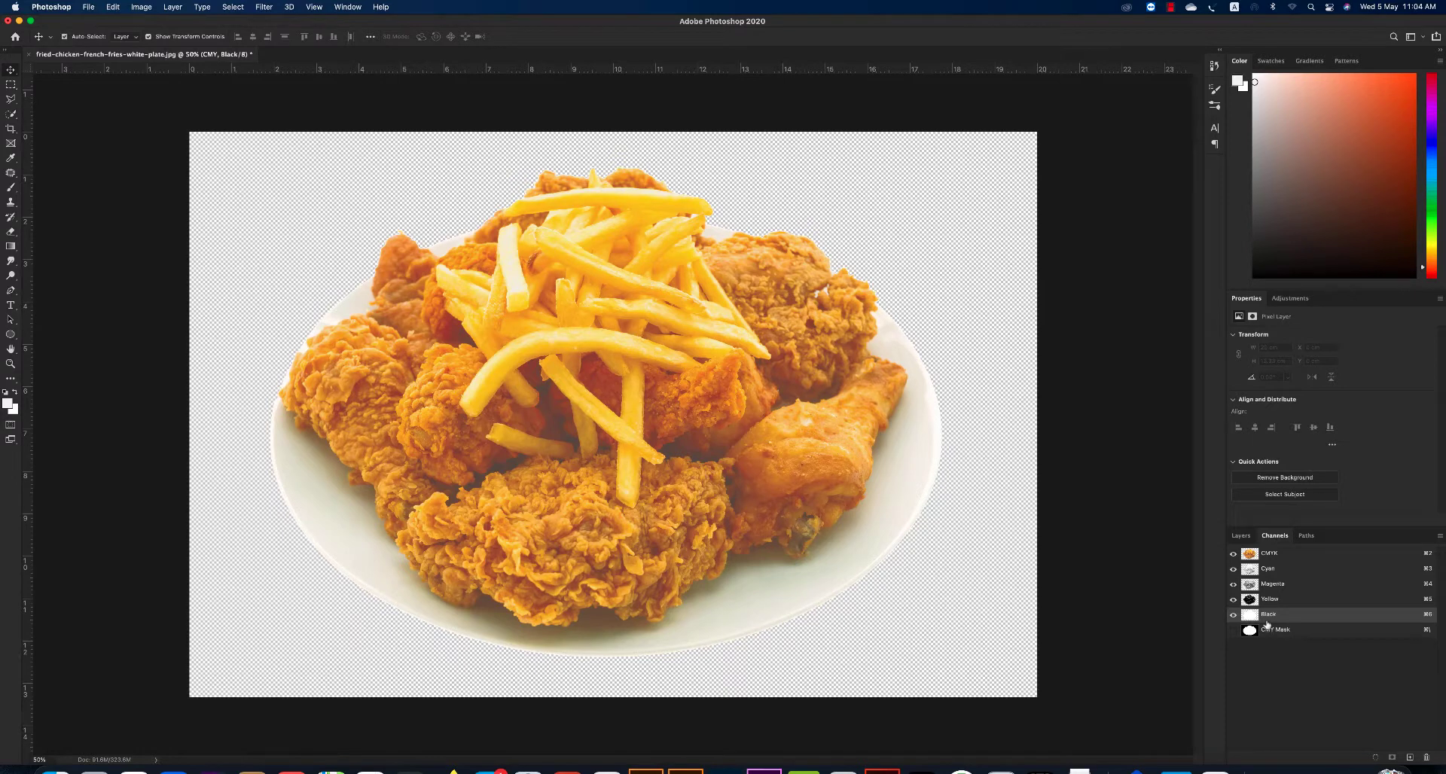
left_click(1240, 535)
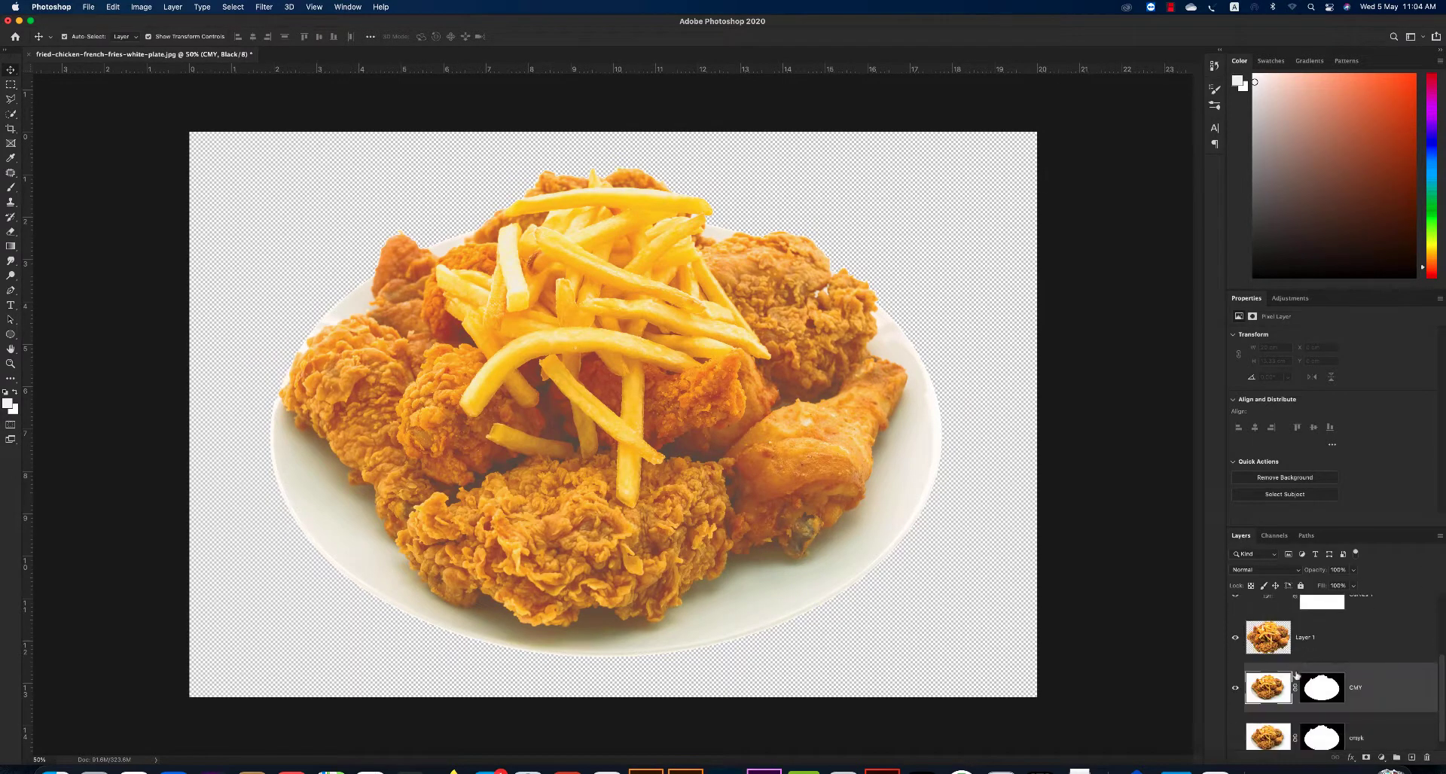
Move the CMY layer to the top of the layer stack.
left_click(1235, 687)
left_click(1401, 651)
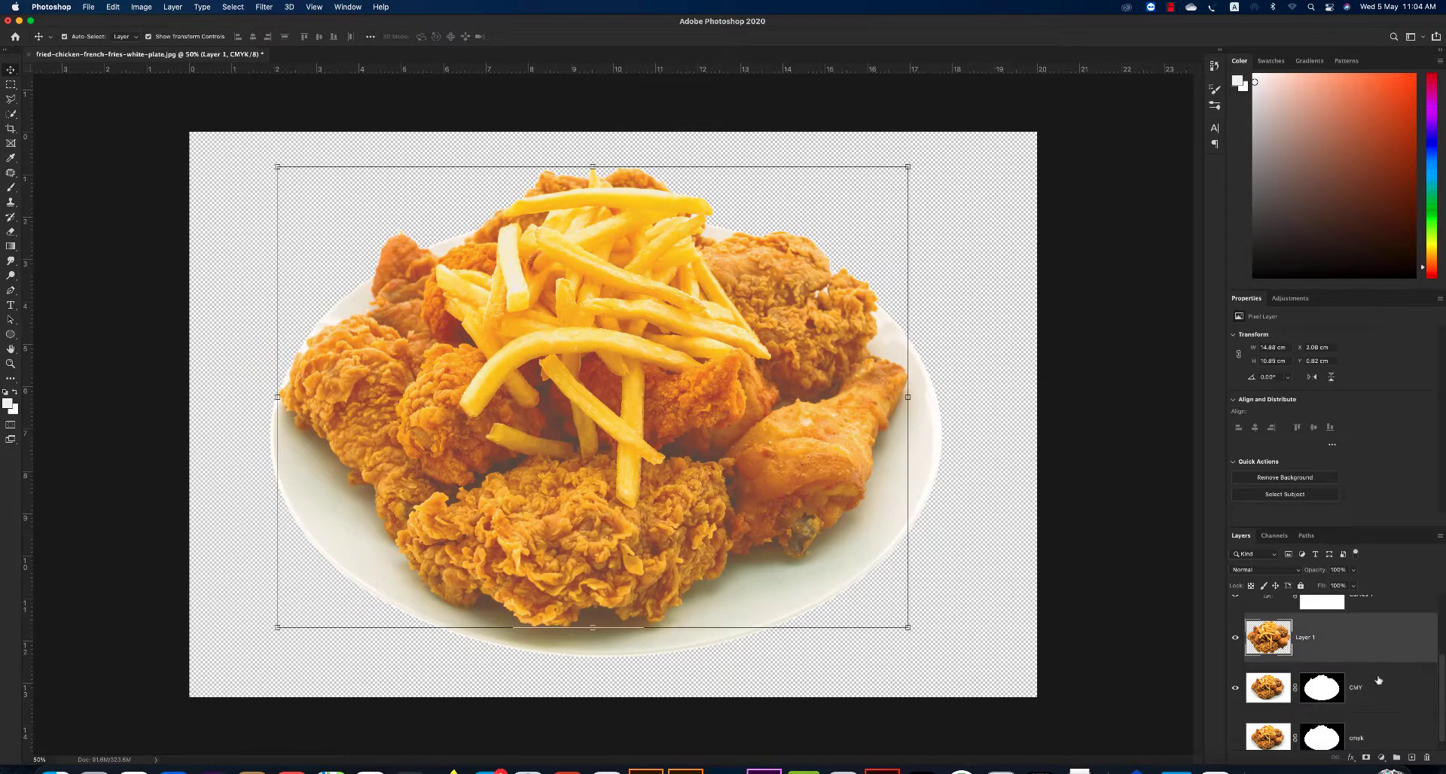
left_click(1374, 683)
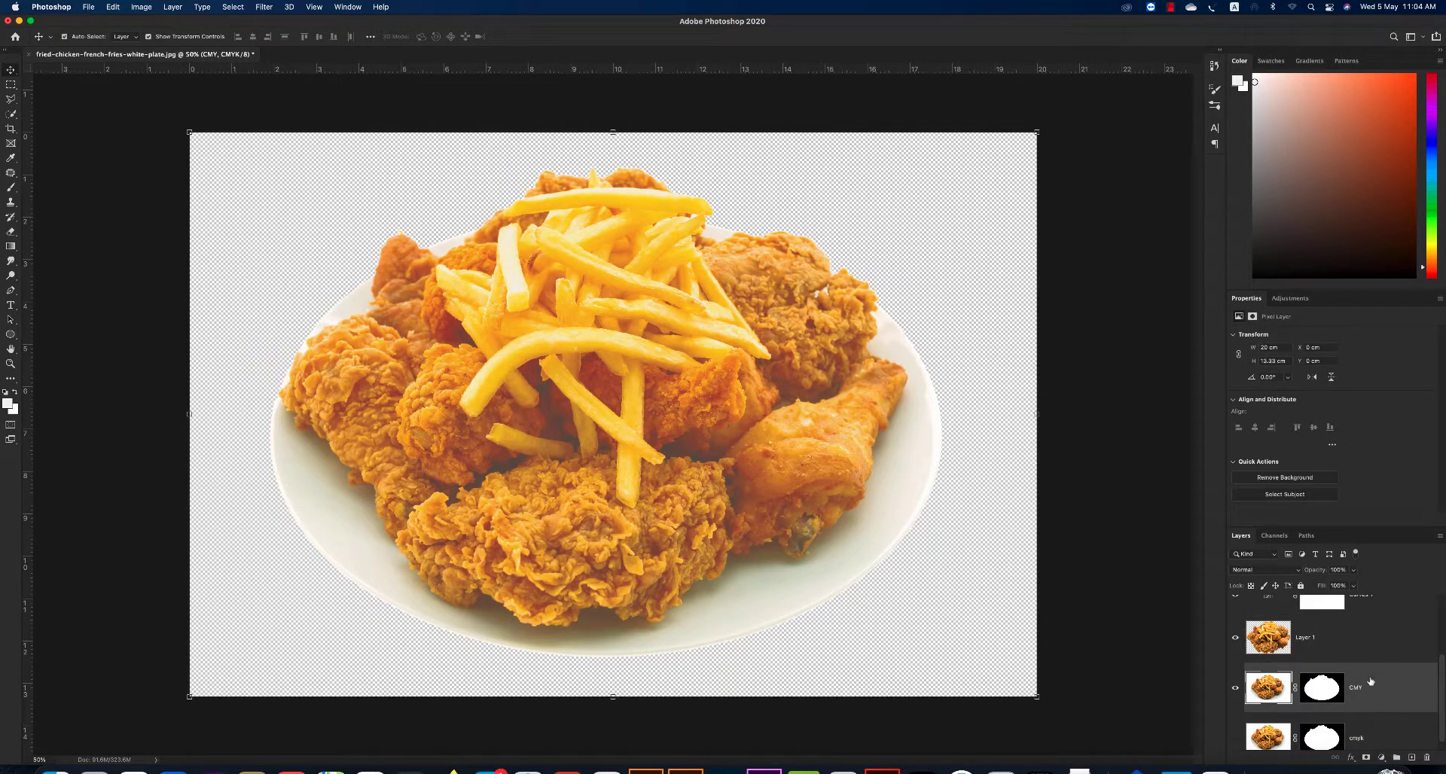
key("super+shift+bracketright")
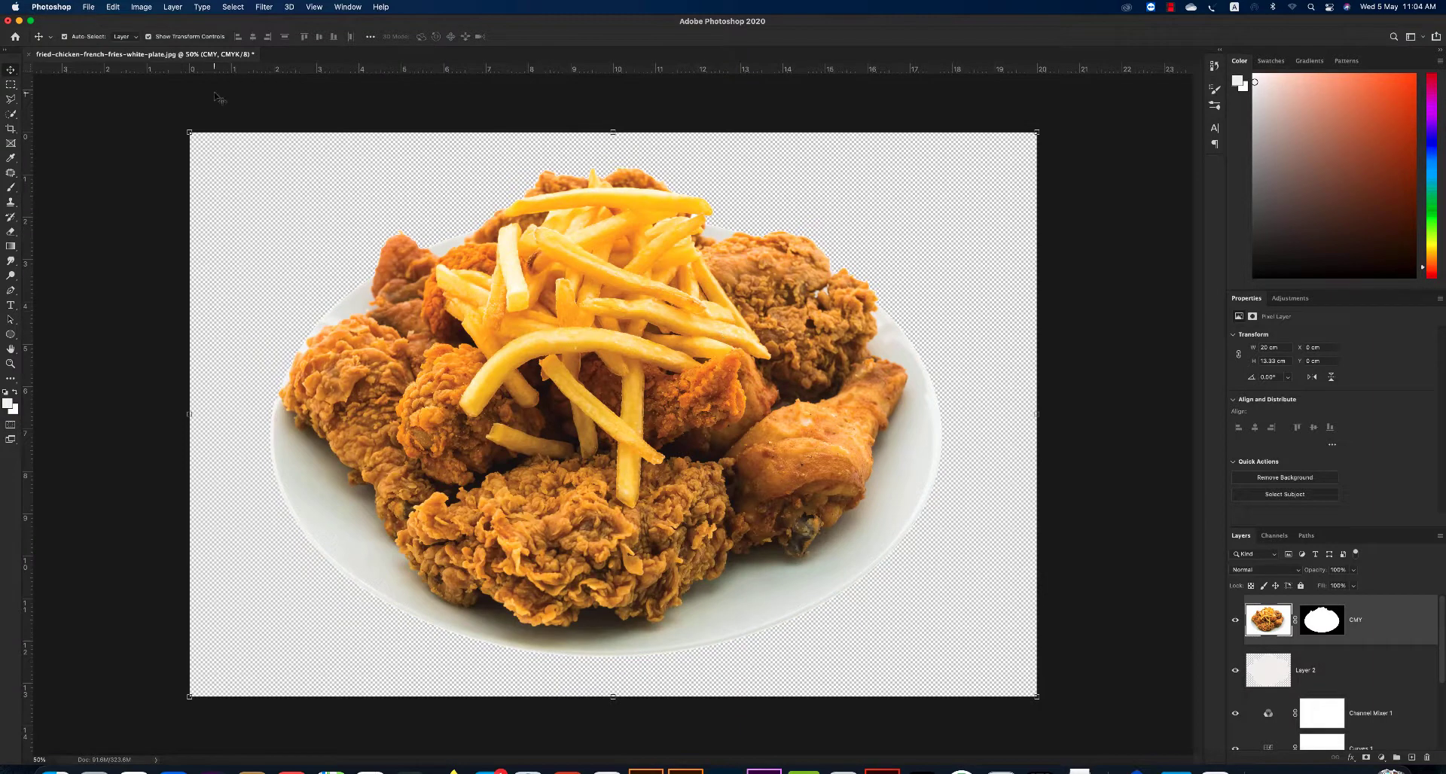
Blend the Black channel into the Cyan channel with Apply Image.
left_click(141, 7)
mouse_move(146, 21)
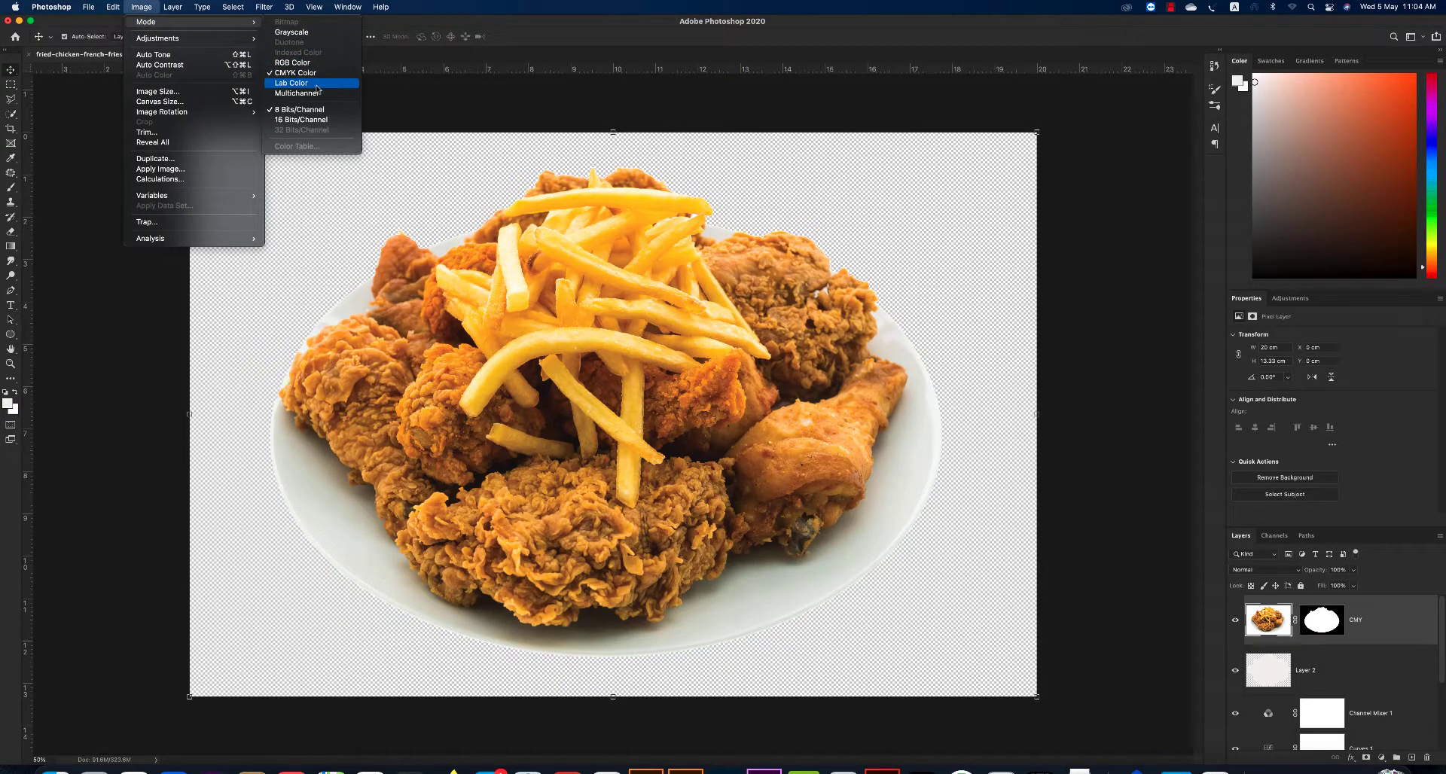
left_click(1274, 535)
left_click(1279, 568)
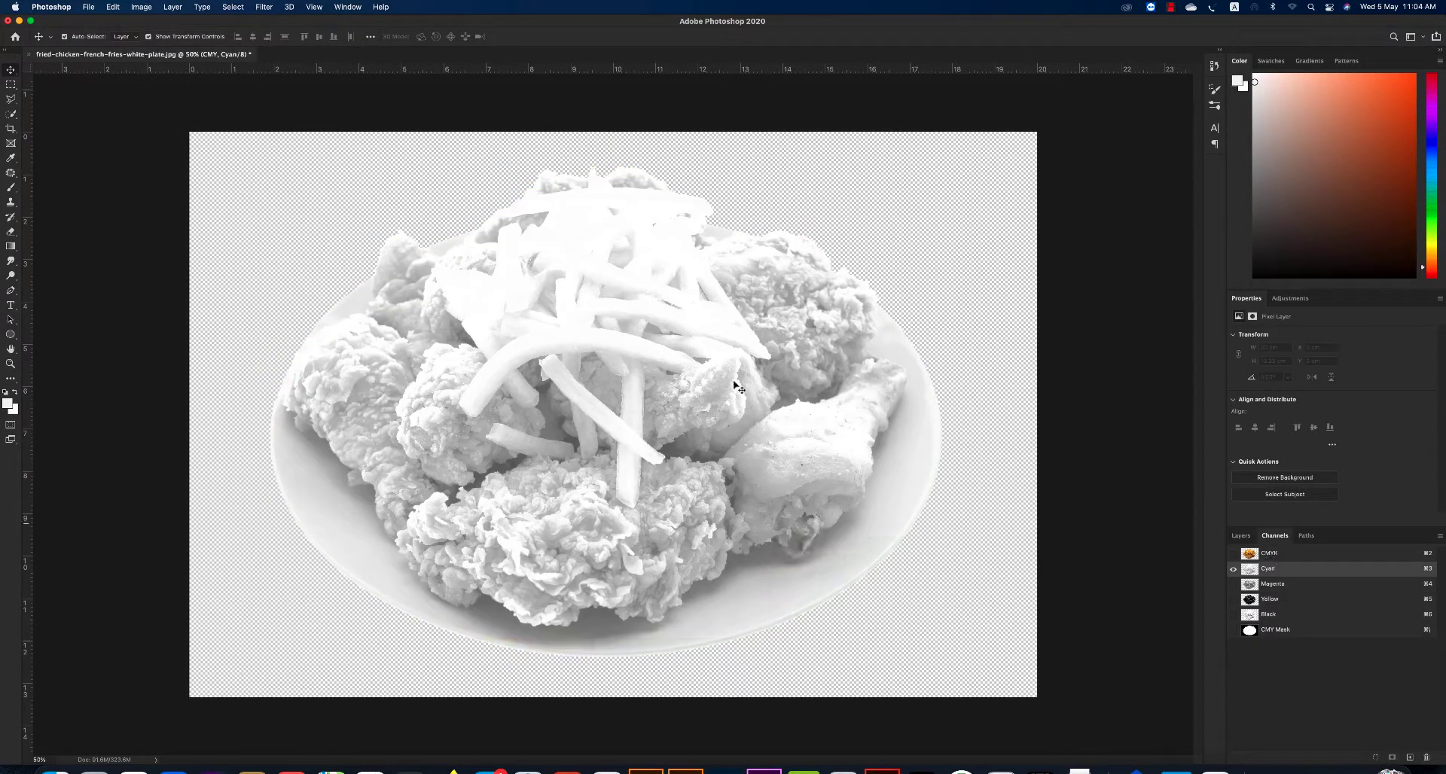
left_click(141, 7)
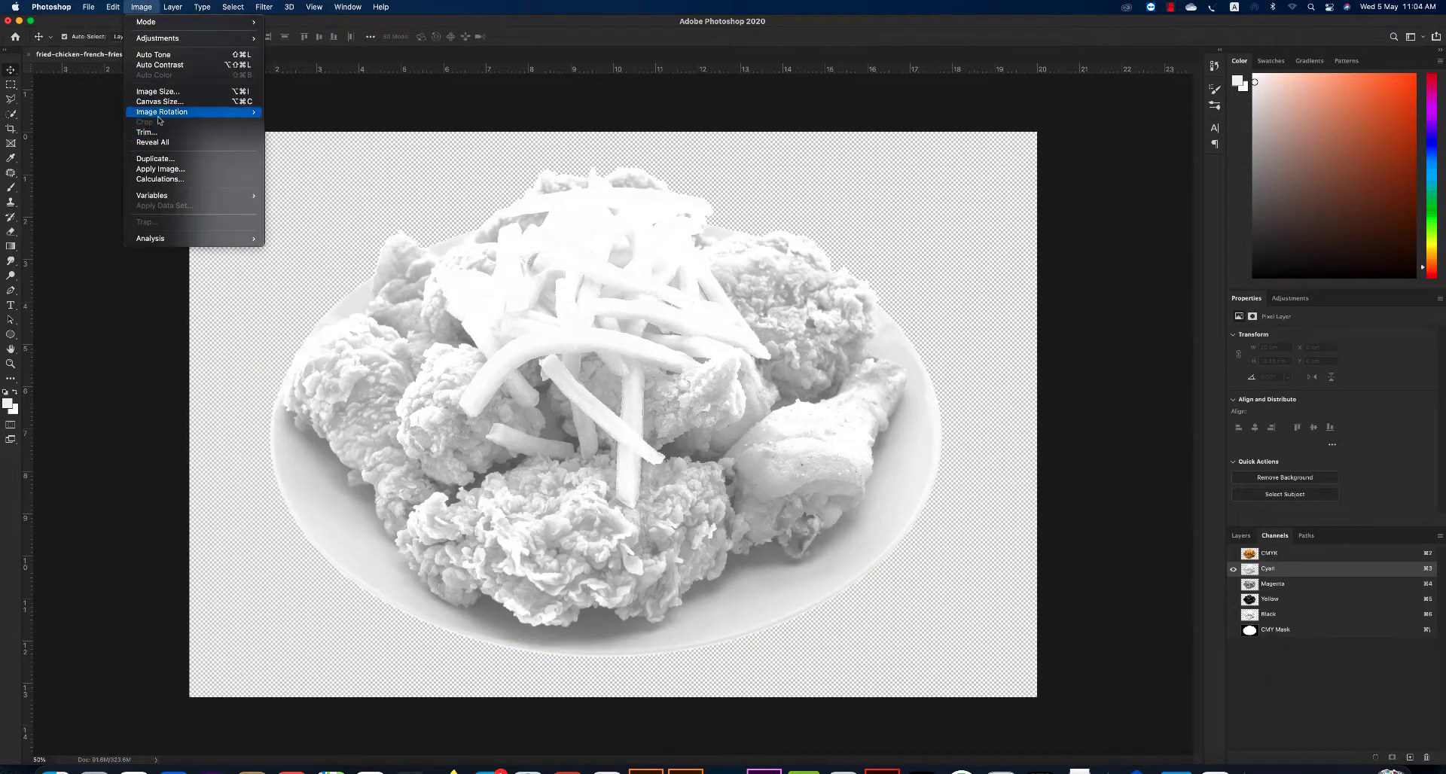
left_click(155, 170)
left_click(702, 351)
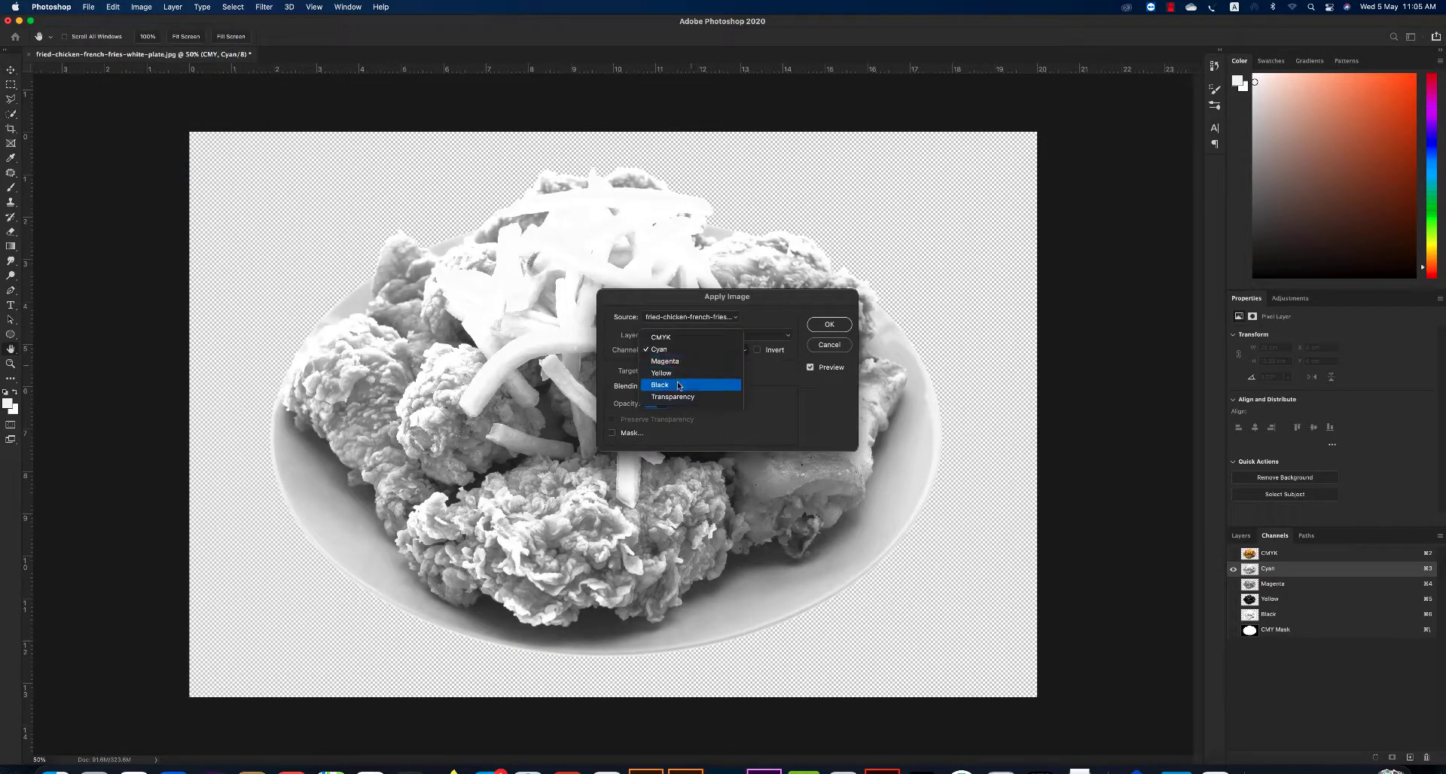
left_click(689, 384)
left_click(828, 325)
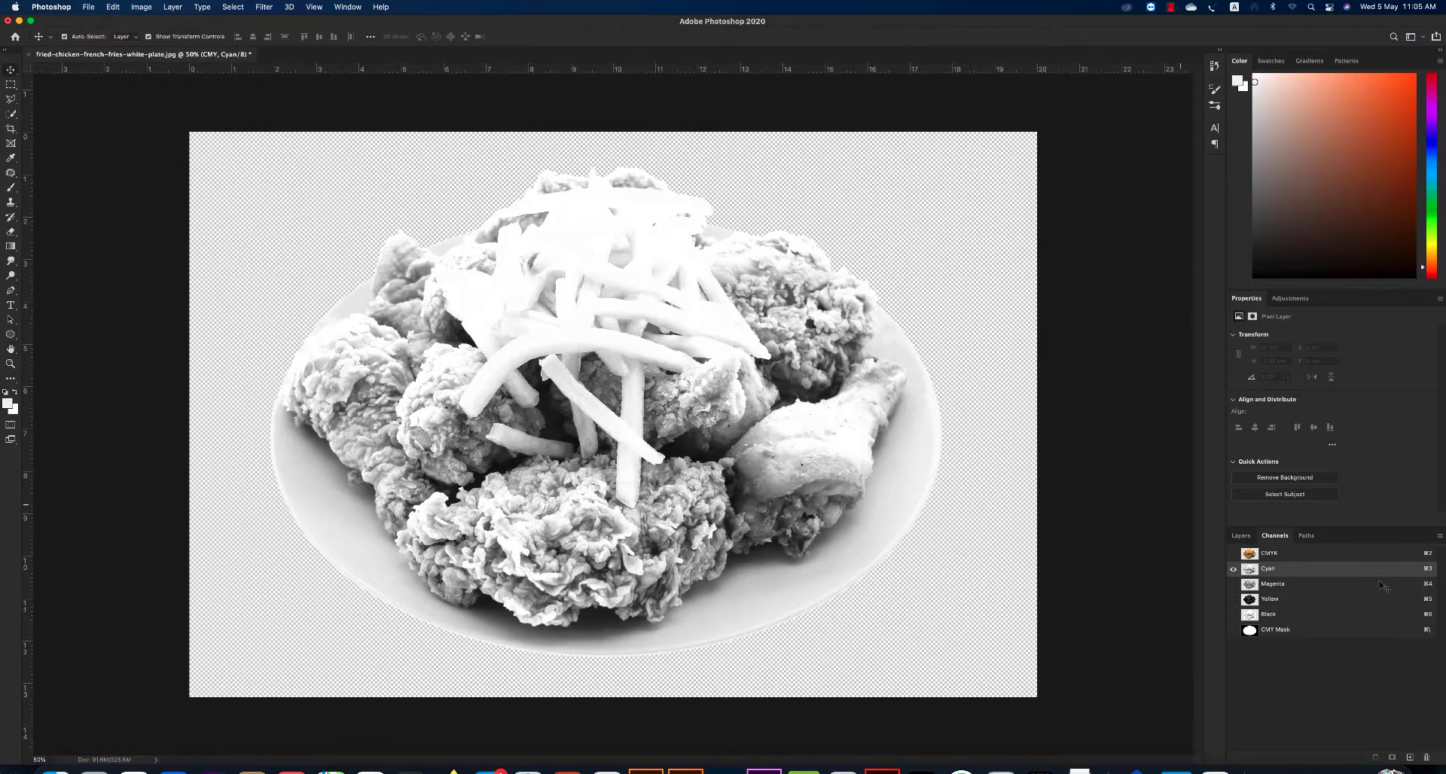
Push the Black channel's curve to white, then return to the Layers list.
left_click(1279, 614)
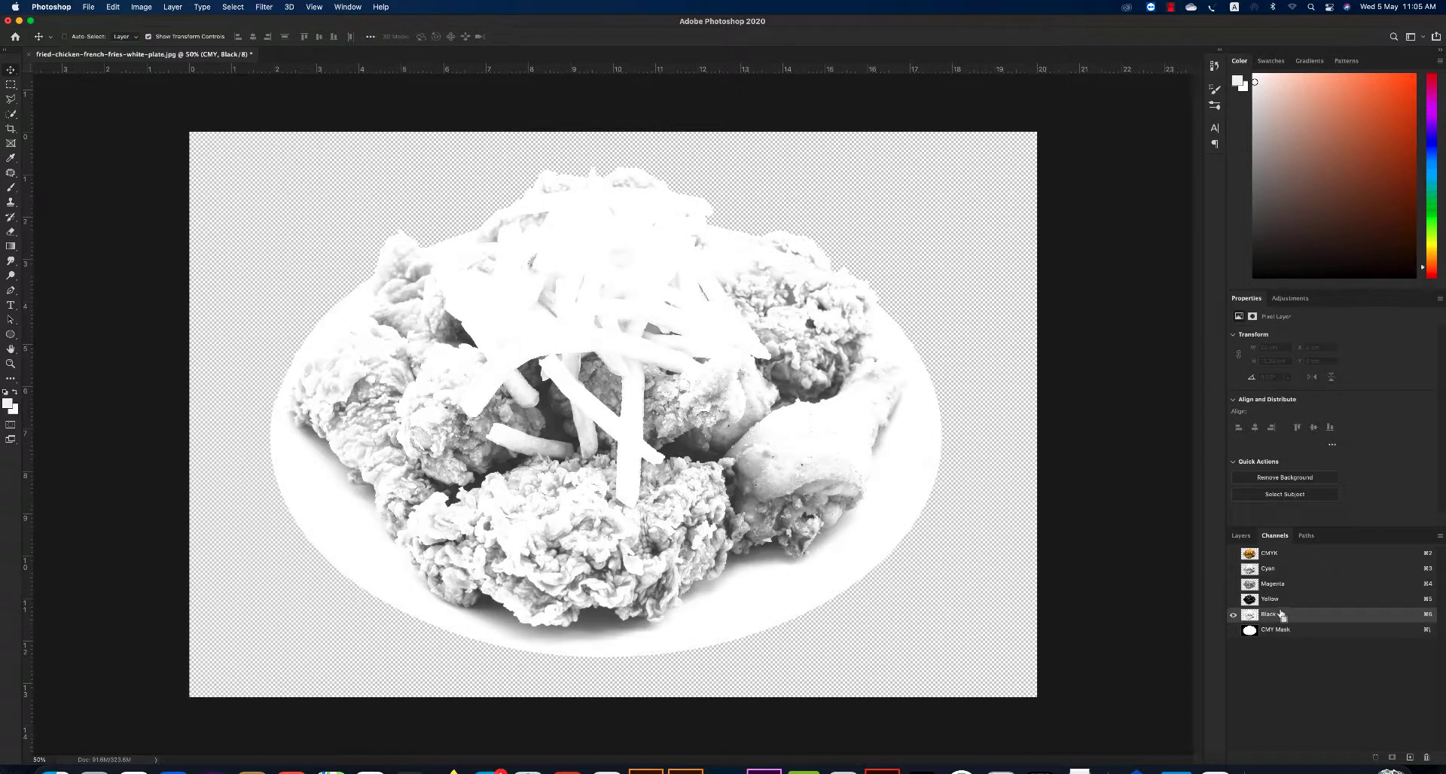
key("super+m")
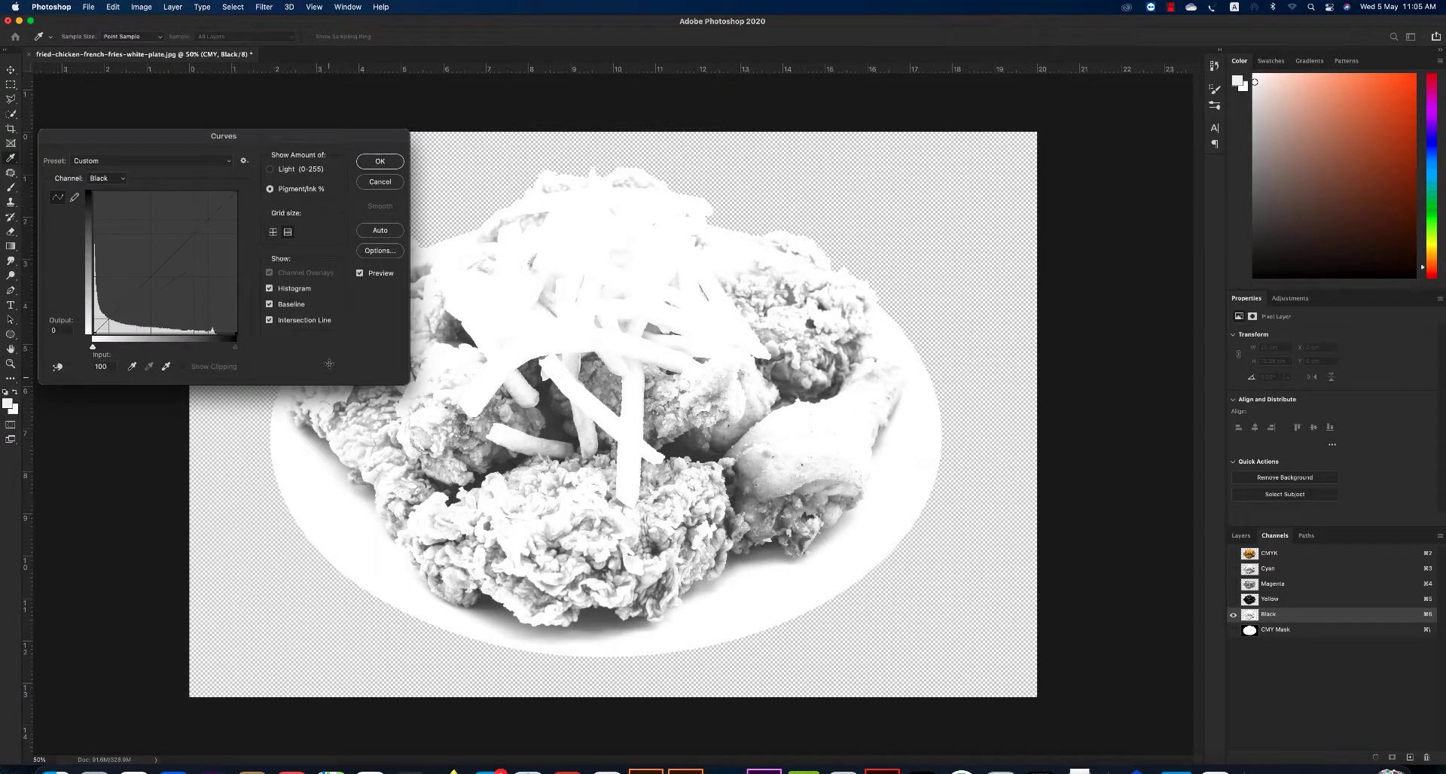
left_click(380, 161)
left_click(1250, 554)
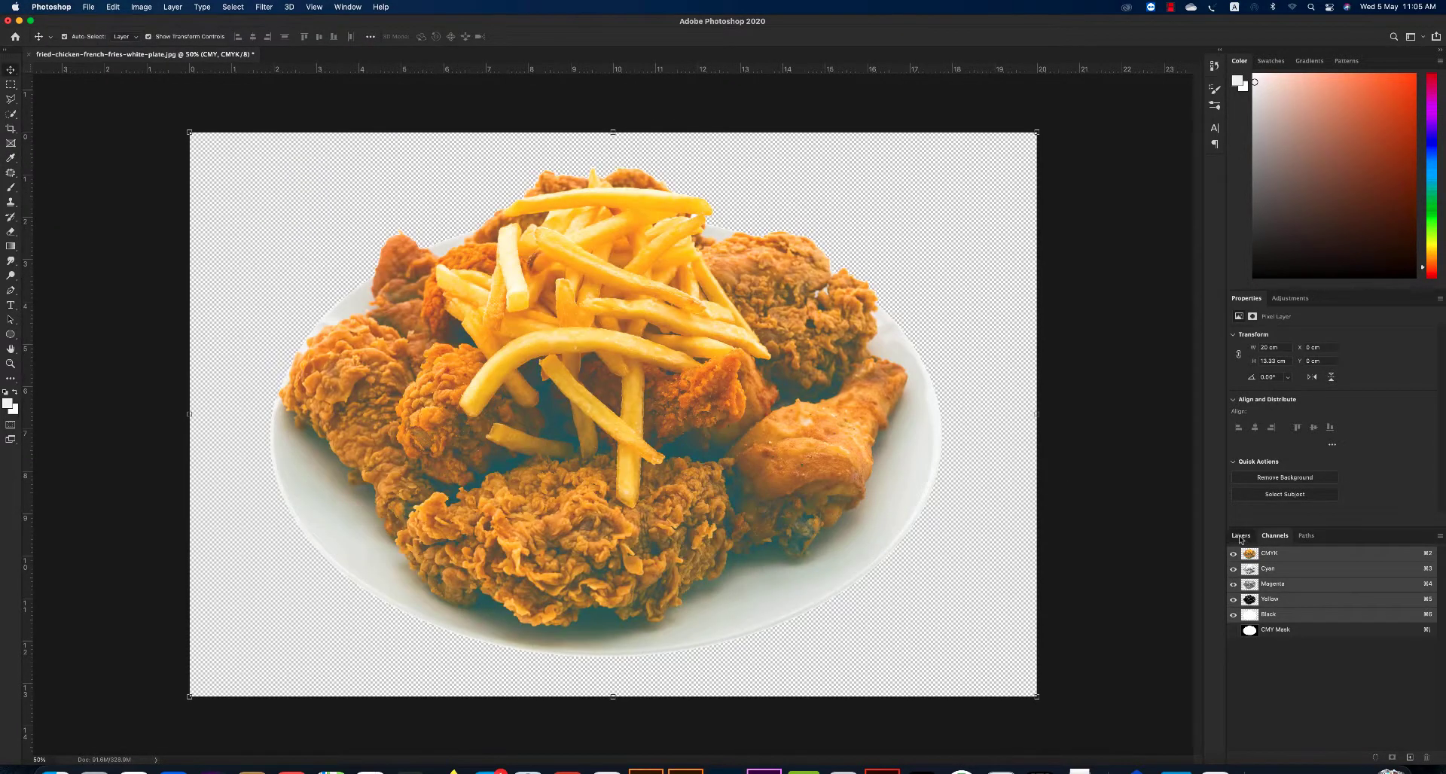
left_click(1239, 535)
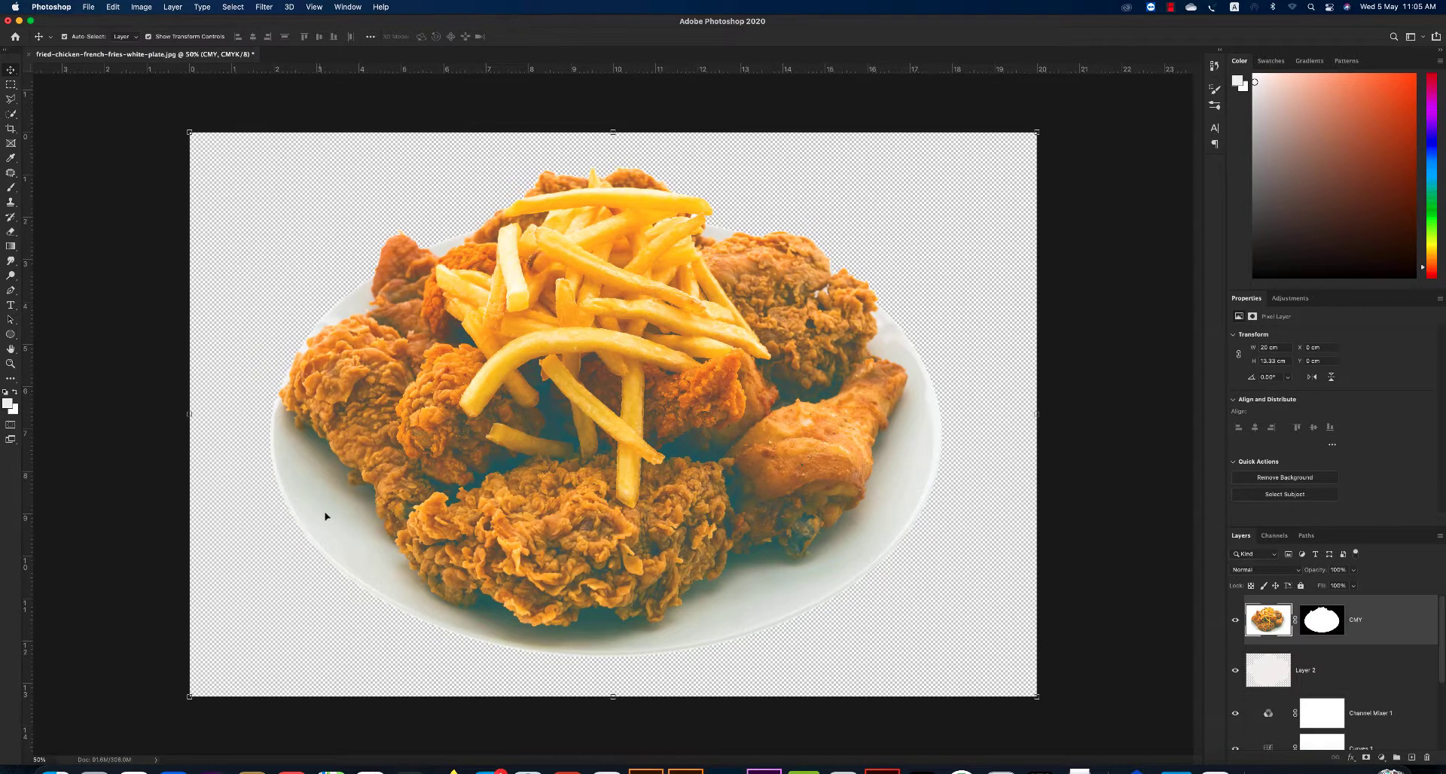
Show the Info panel off to the right, move Layer 2 above CMY, and reset default colours.
left_click(1321, 625, "super")
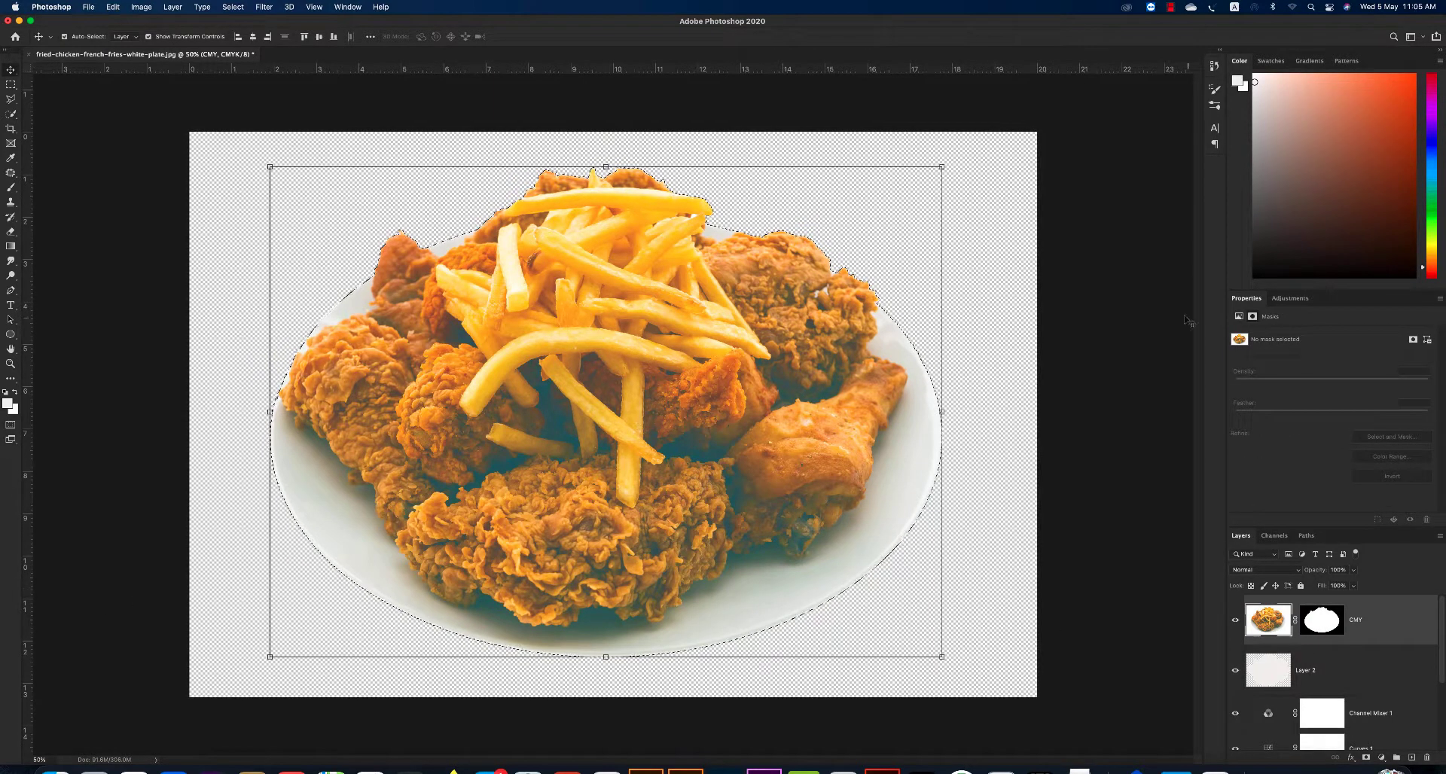
key("super+d")
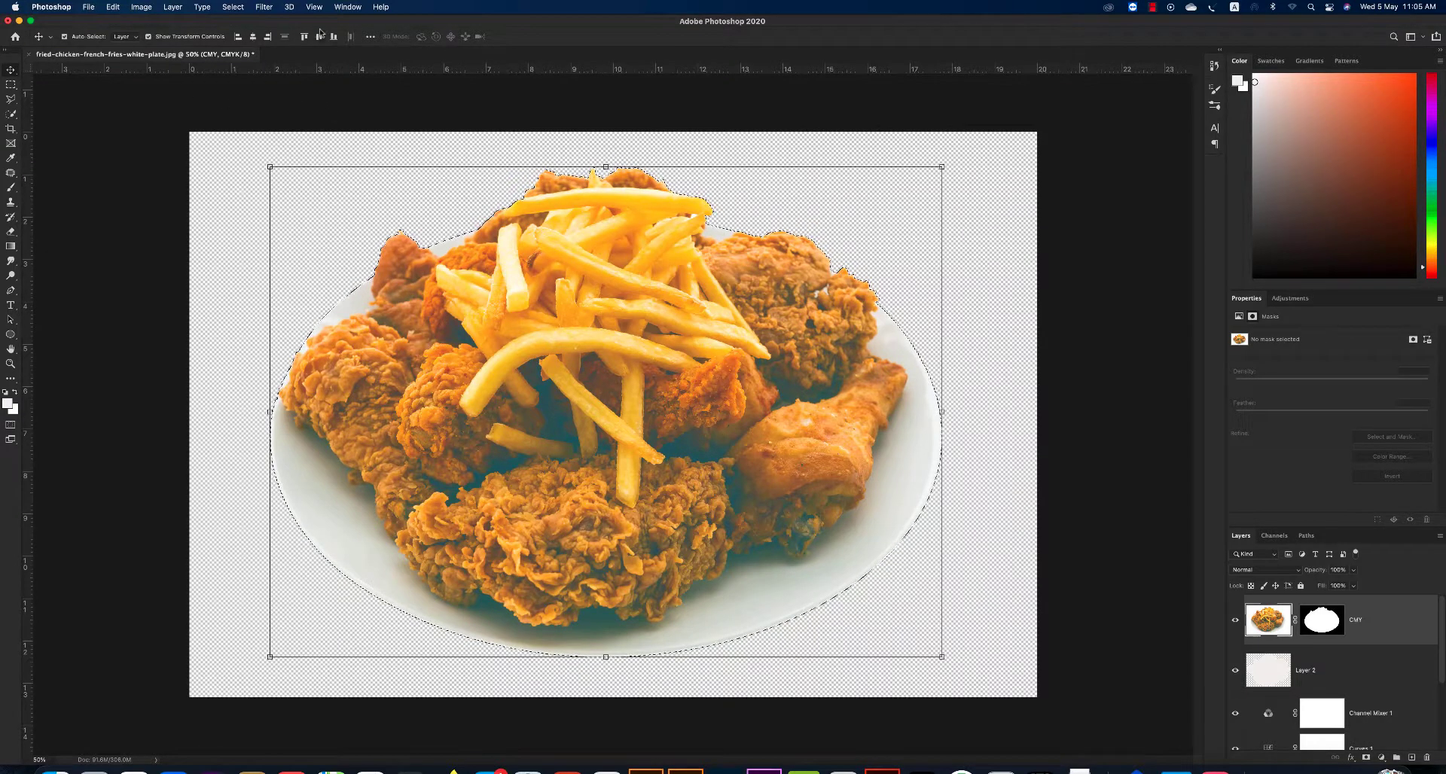
left_click(348, 7)
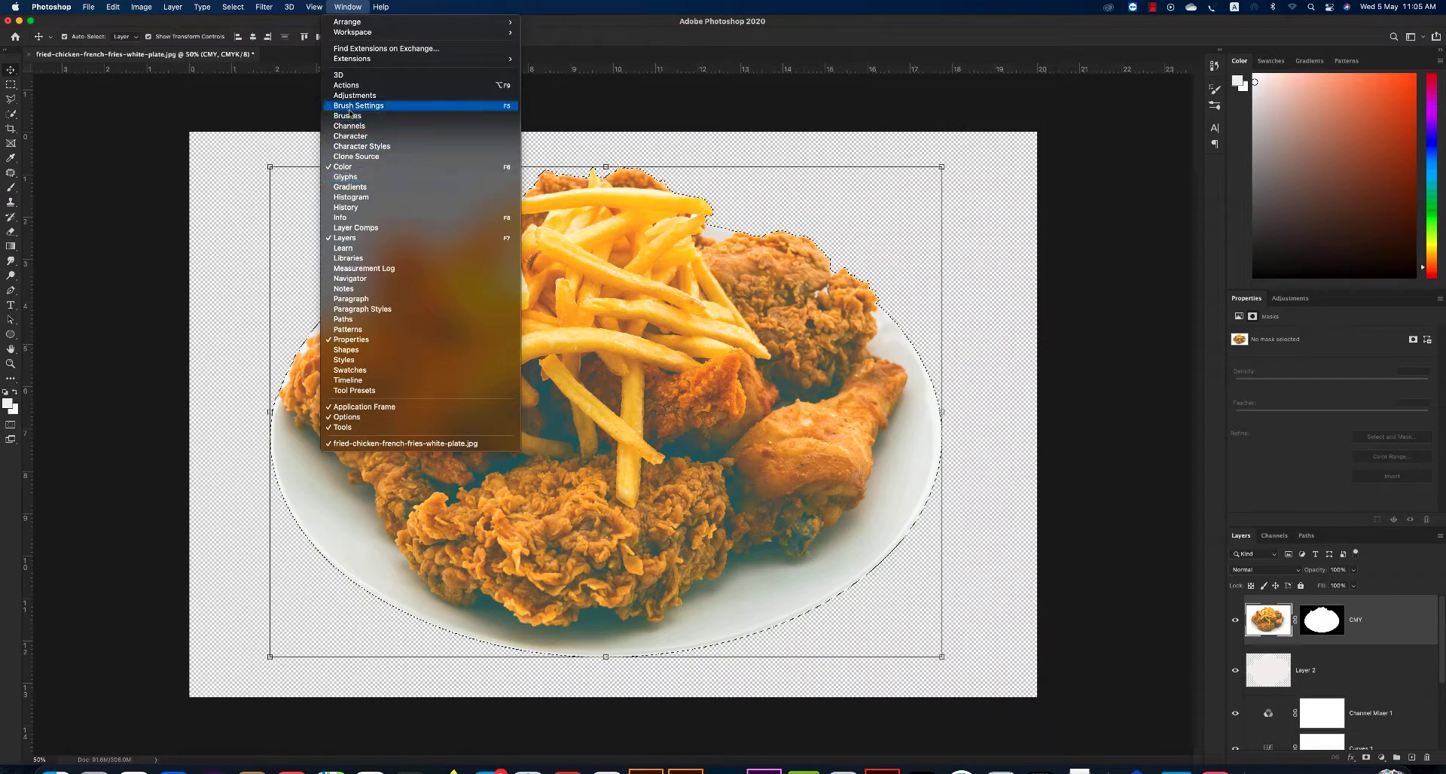
left_click(358, 217)
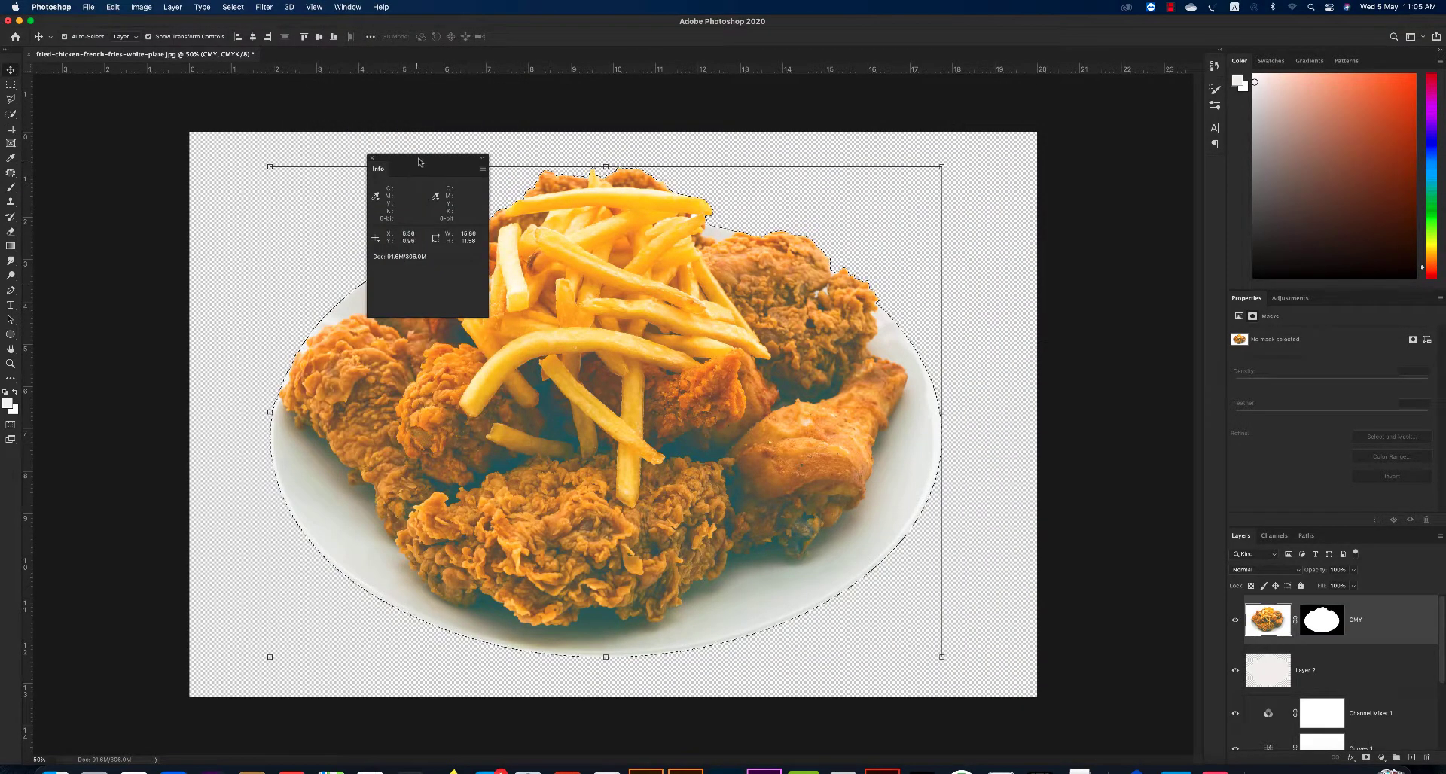
left_click_drag(420, 160, 936, 155)
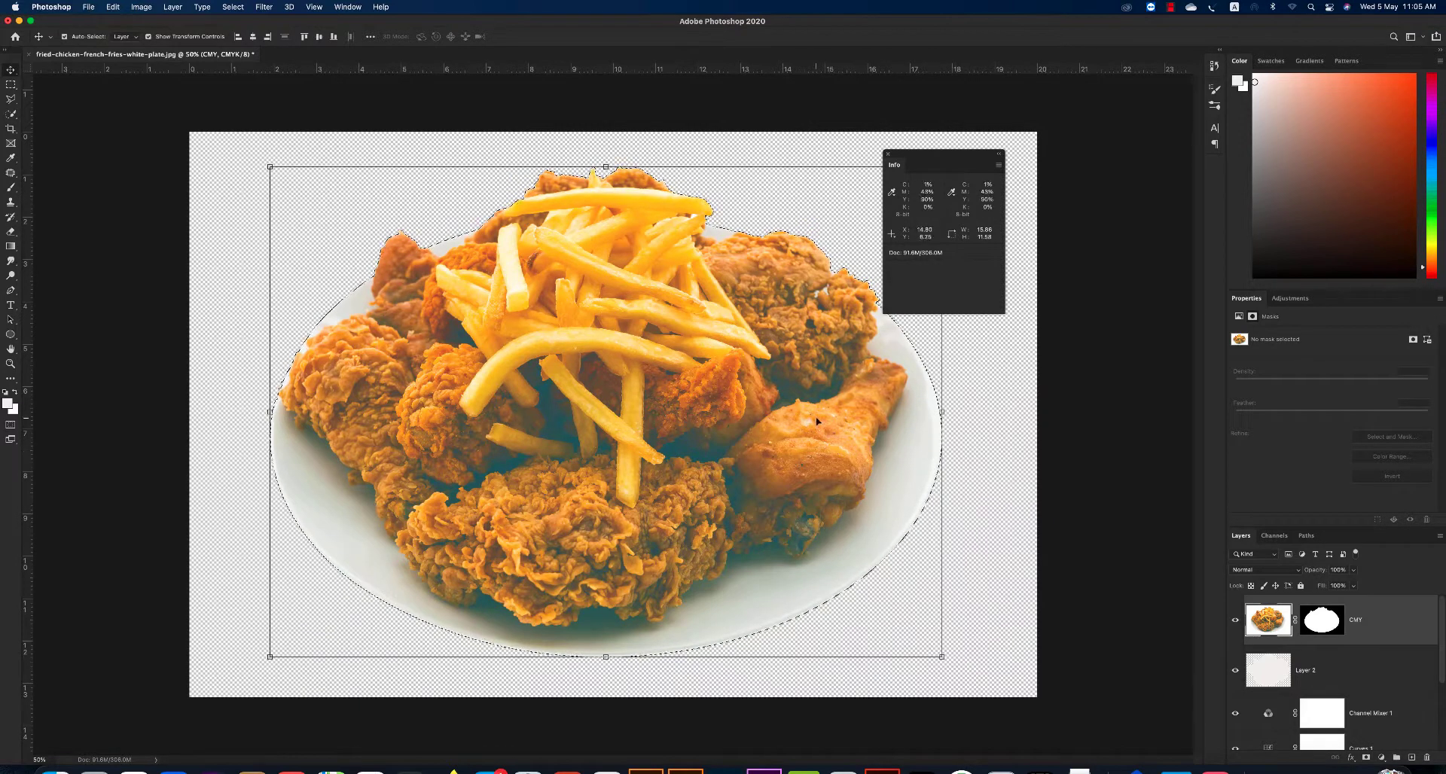
left_click_drag(893, 157, 926, 145)
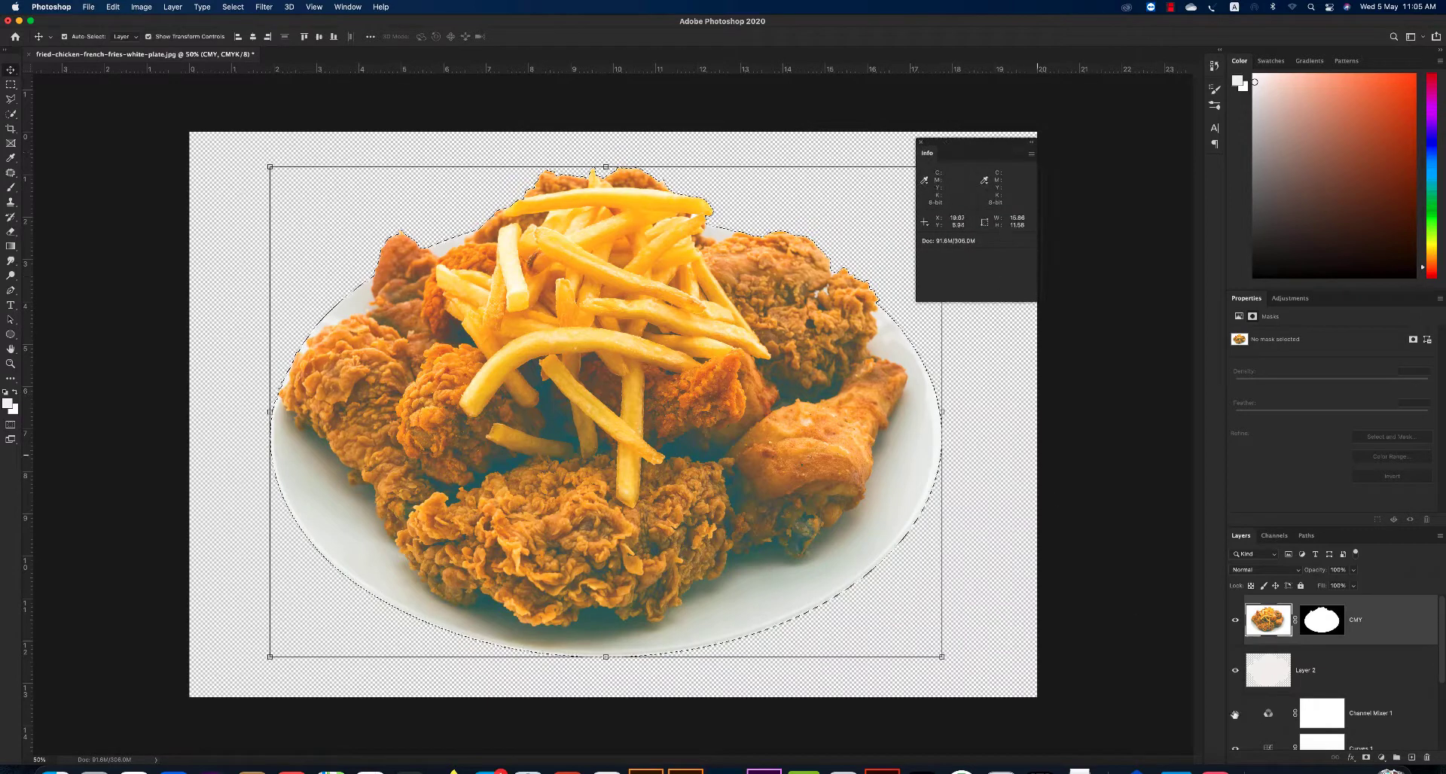
left_click_drag(1278, 670, 1292, 601)
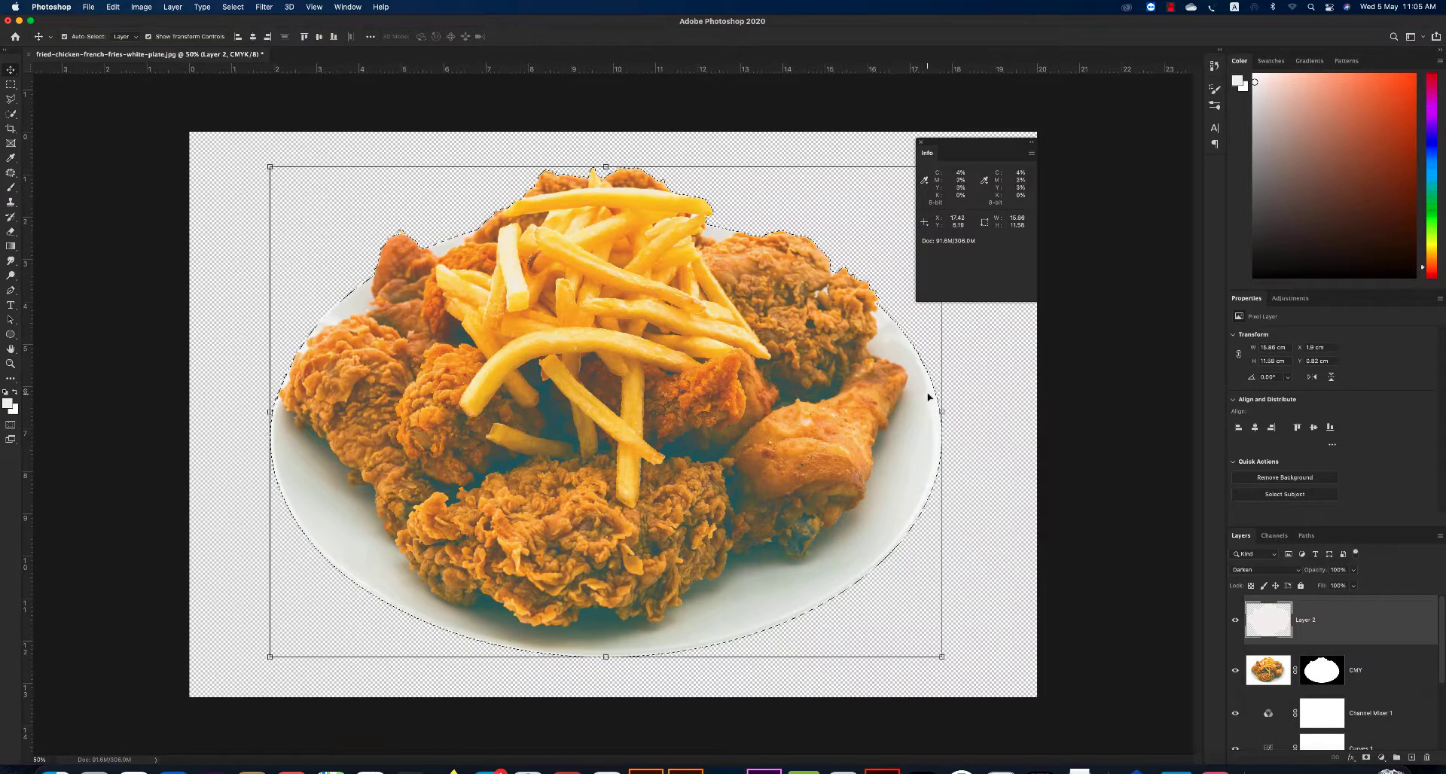
key("d")
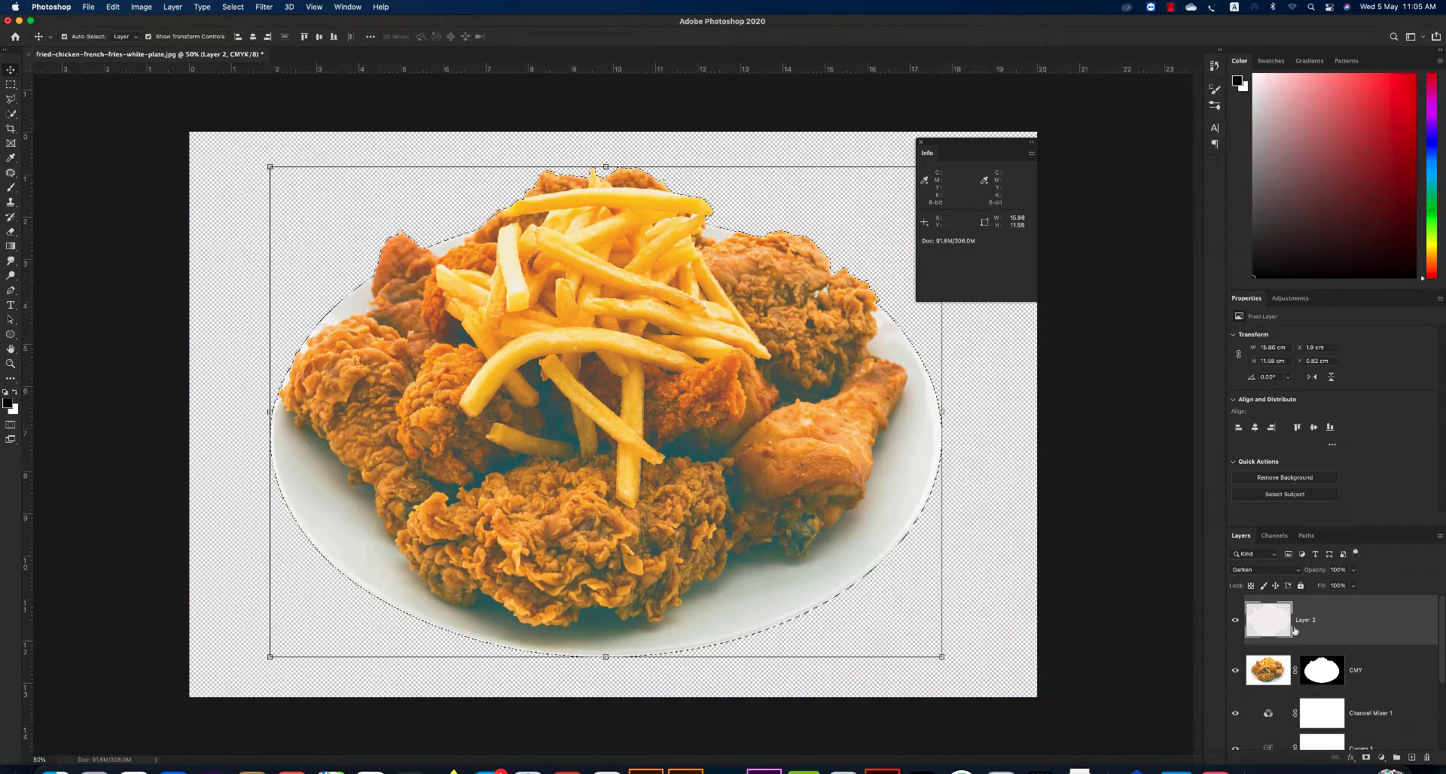
Place the CMY layer directly above the cmyk layer, deselect, and undo a stray image shift.
left_click(1367, 674)
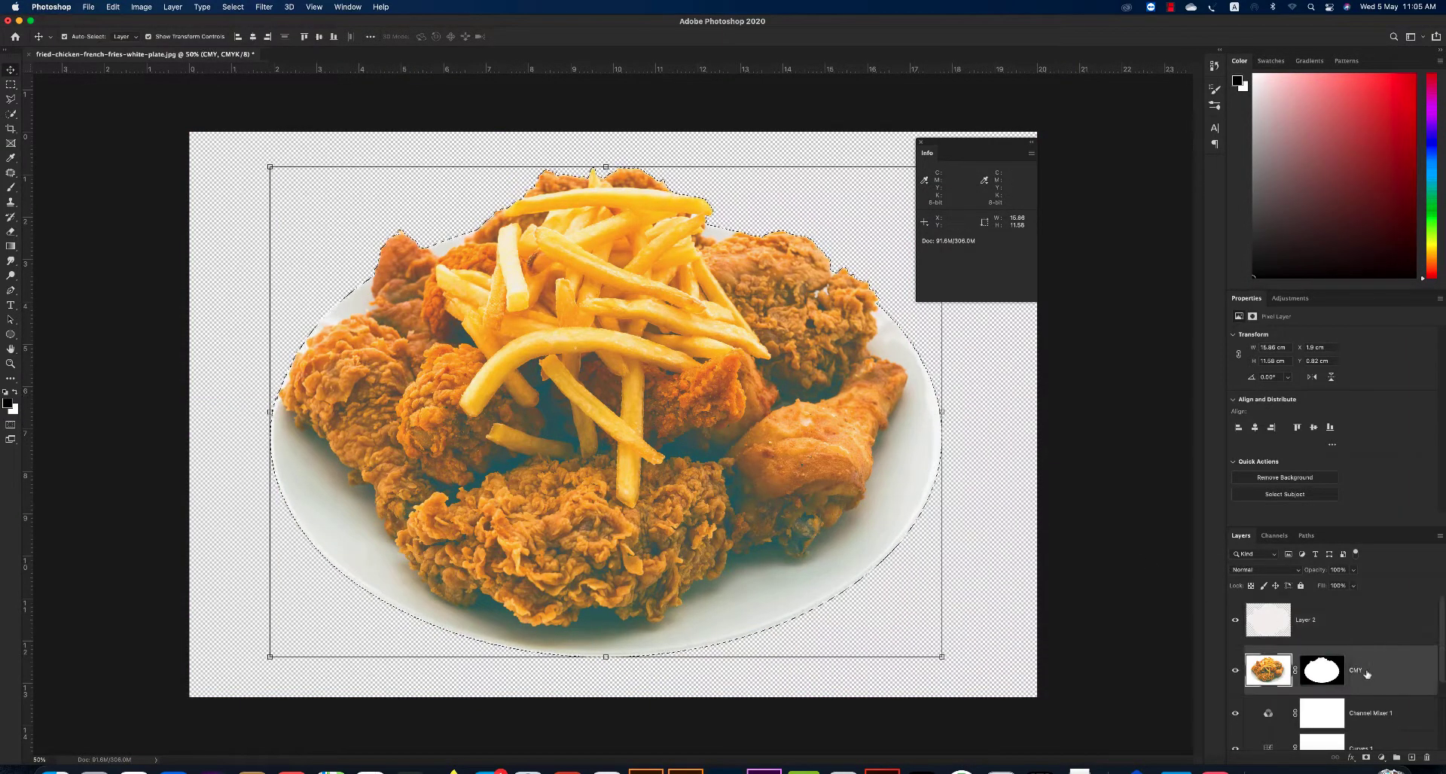
key("ctrl+bracketleft")
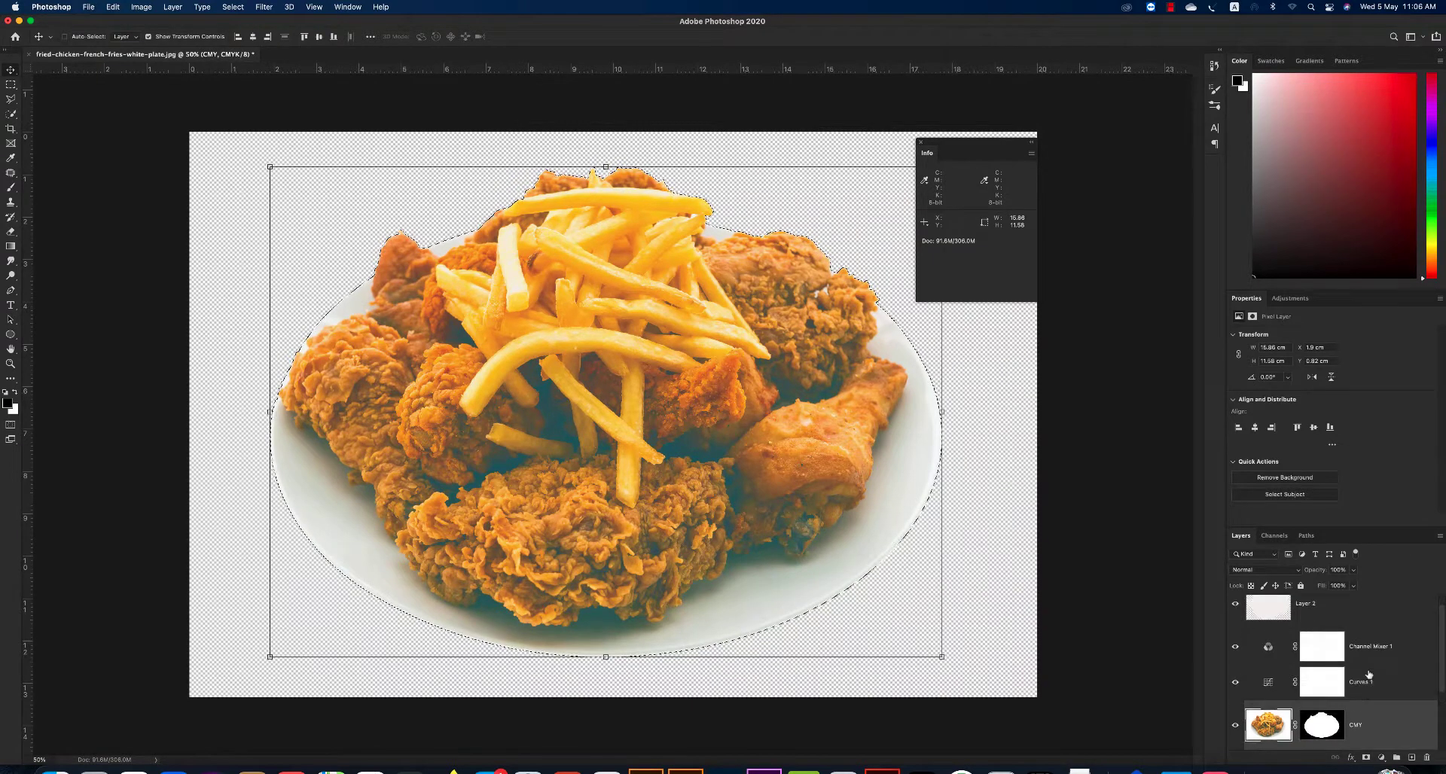
key("ctrl+bracketleft")
key("ctrl+bracketleft")
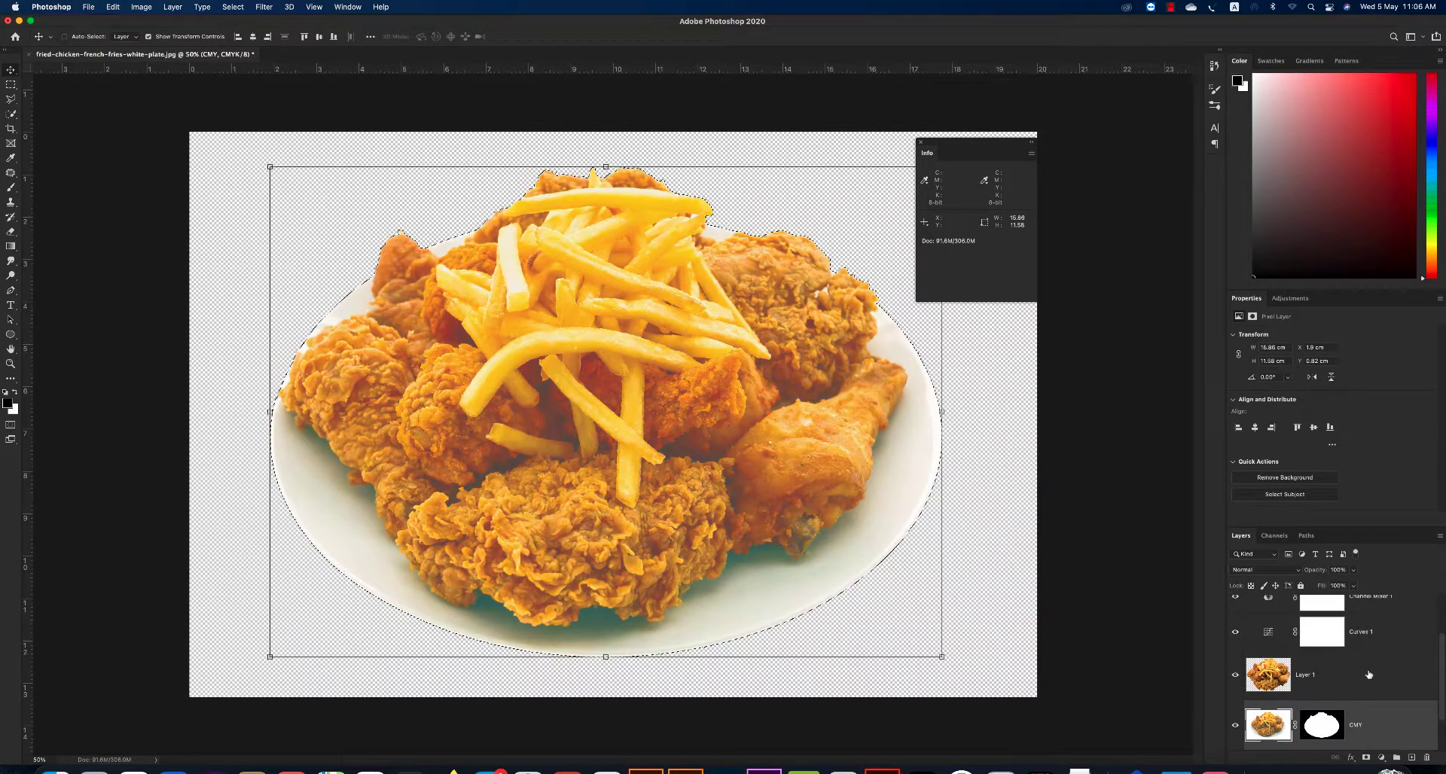
key("ctrl+bracketleft")
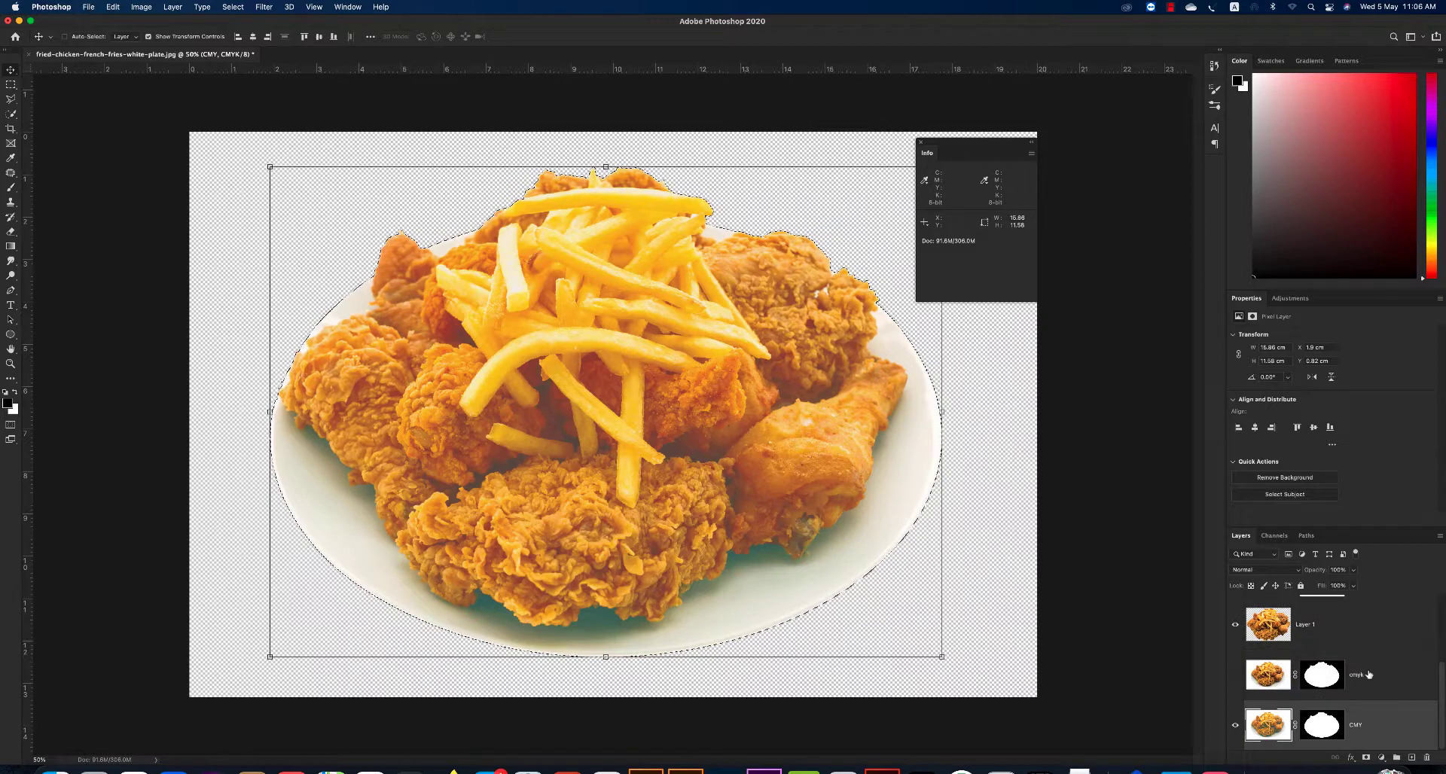
key("ctrl+bracketright")
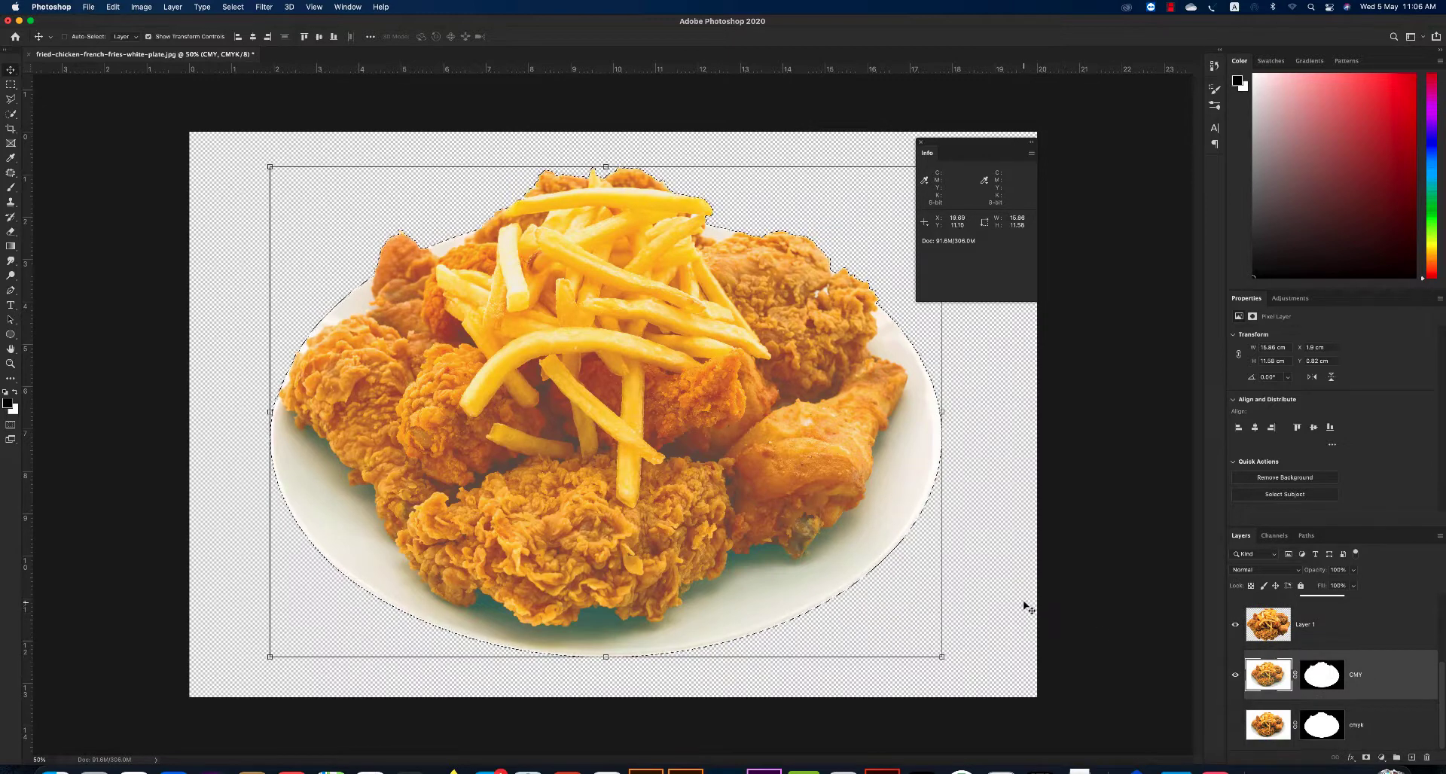
key("ctrl+d")
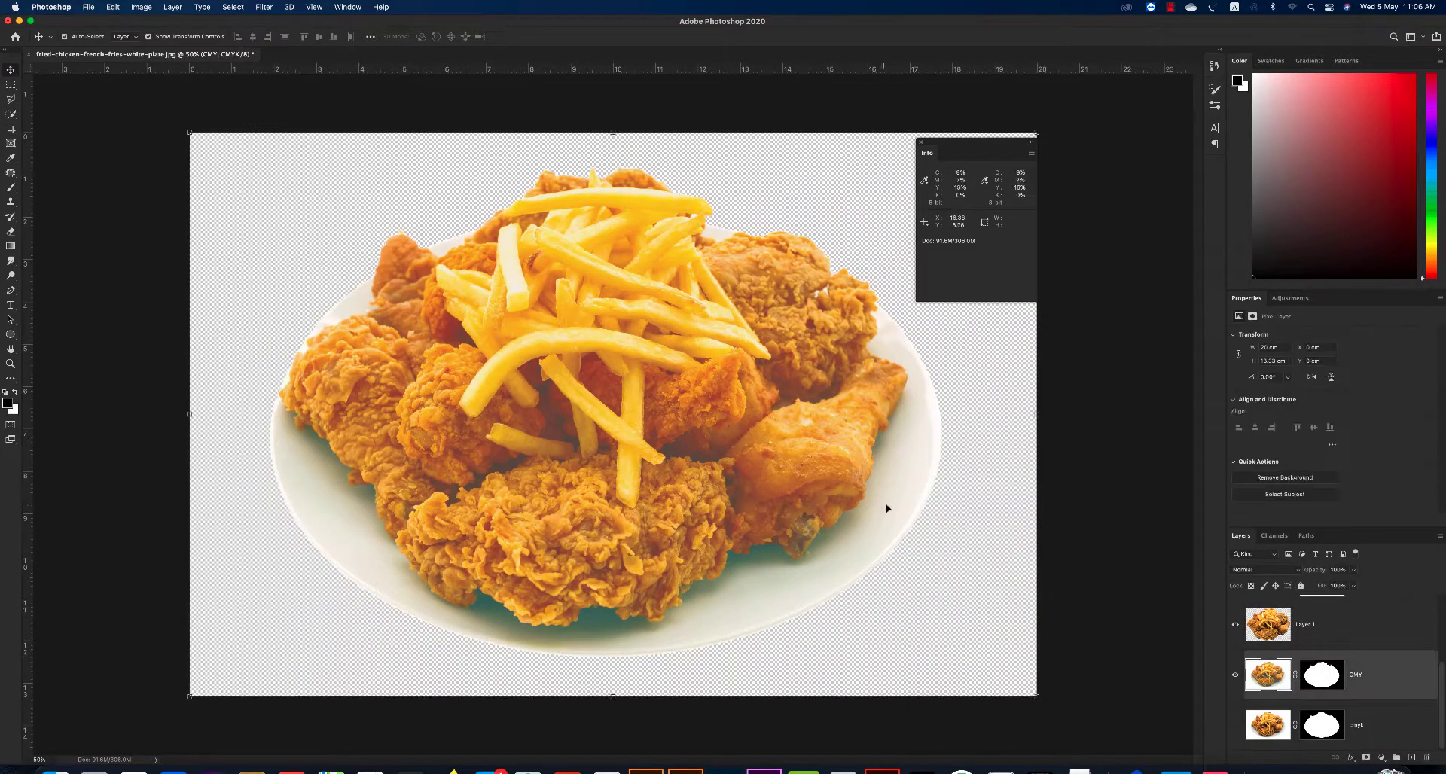
left_click_drag(853, 502, 740, 465)
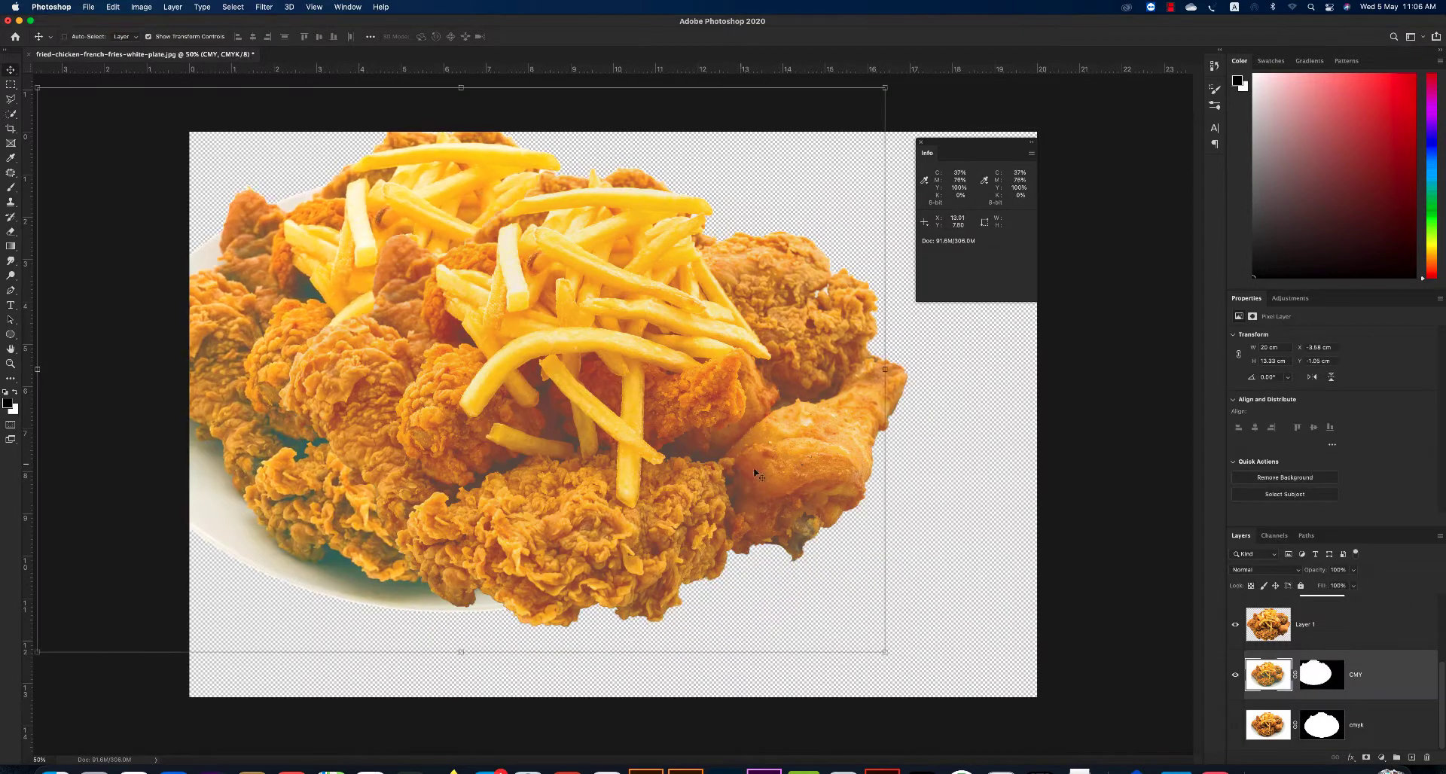
key("ctrl+z")
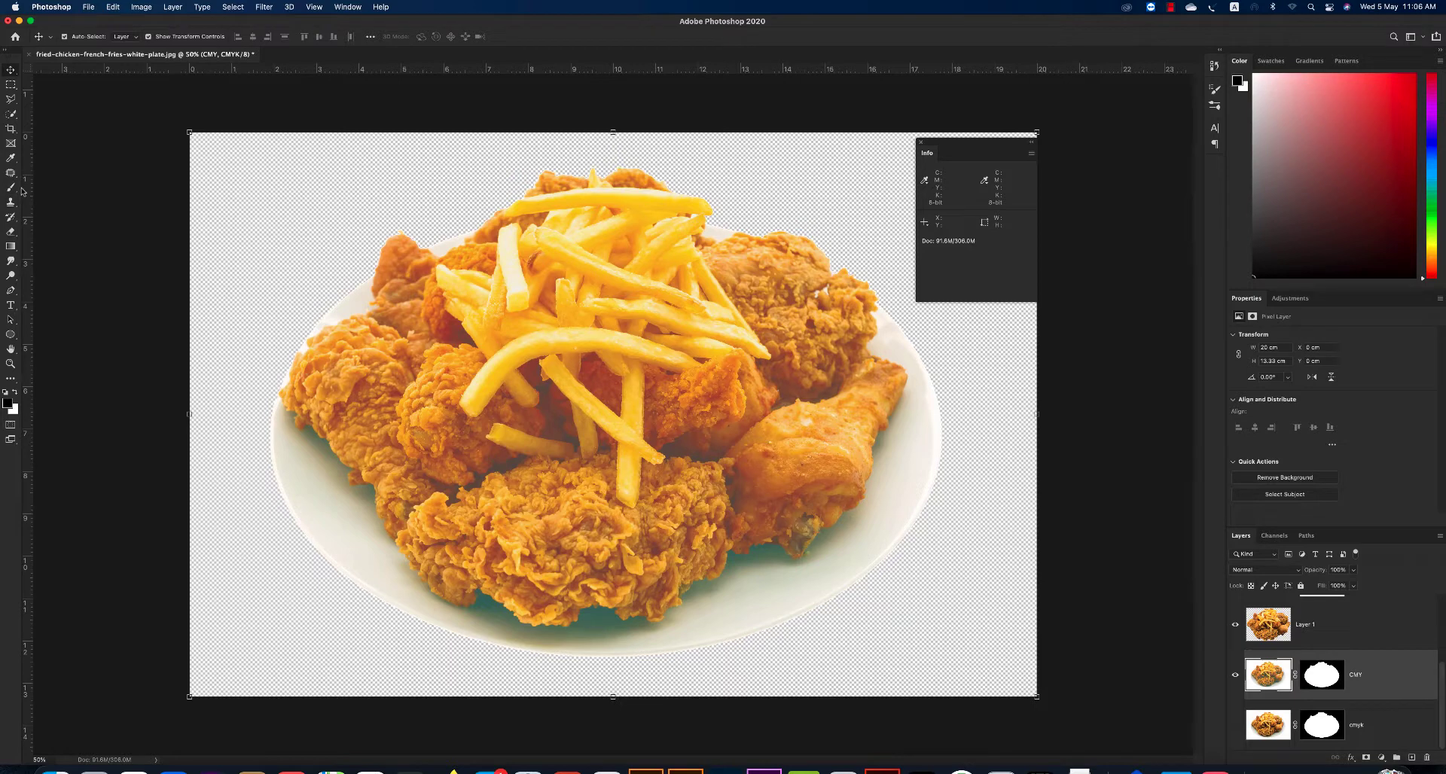
Smudge the teal shadow under the chicken into the plate with an enlarged Smudge brush.
left_click(11, 264)
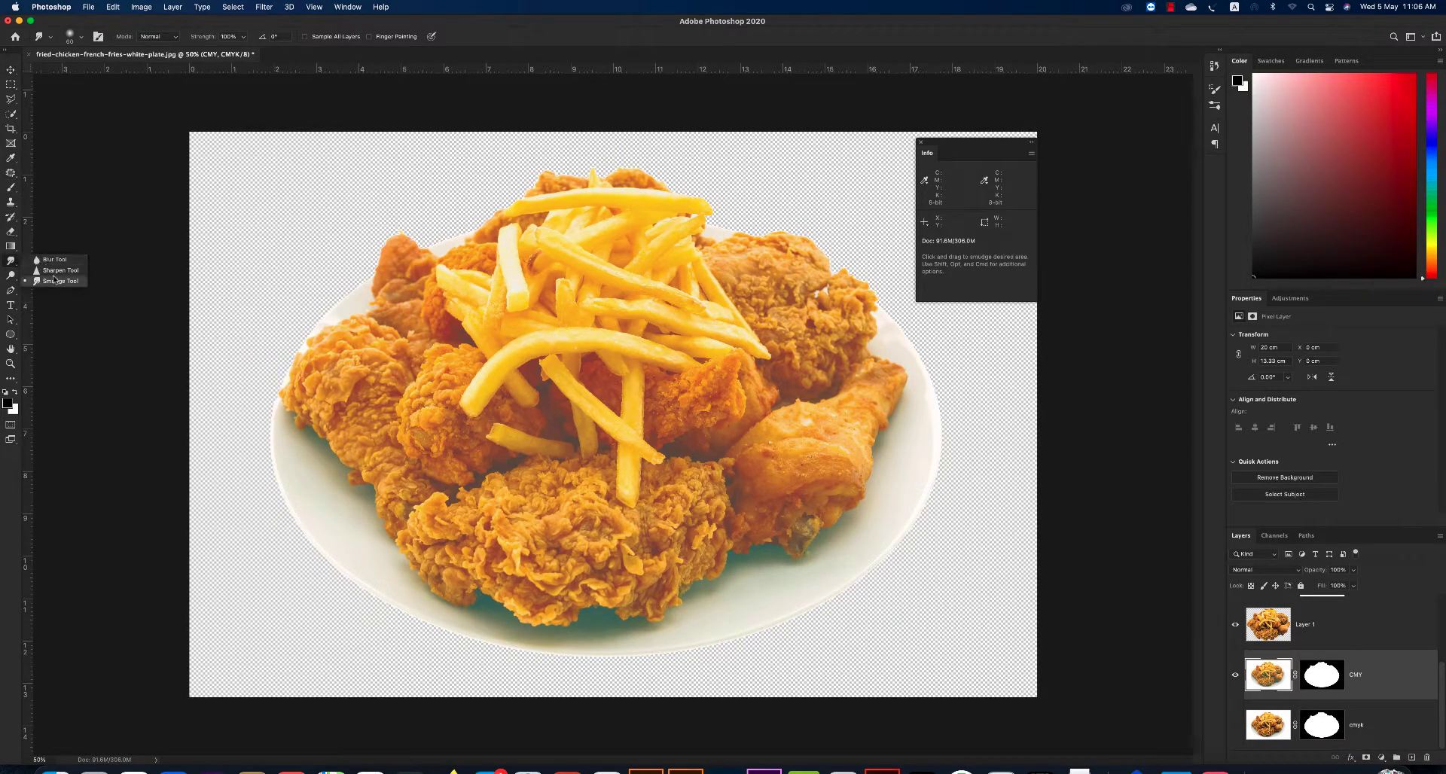
left_click(54, 280)
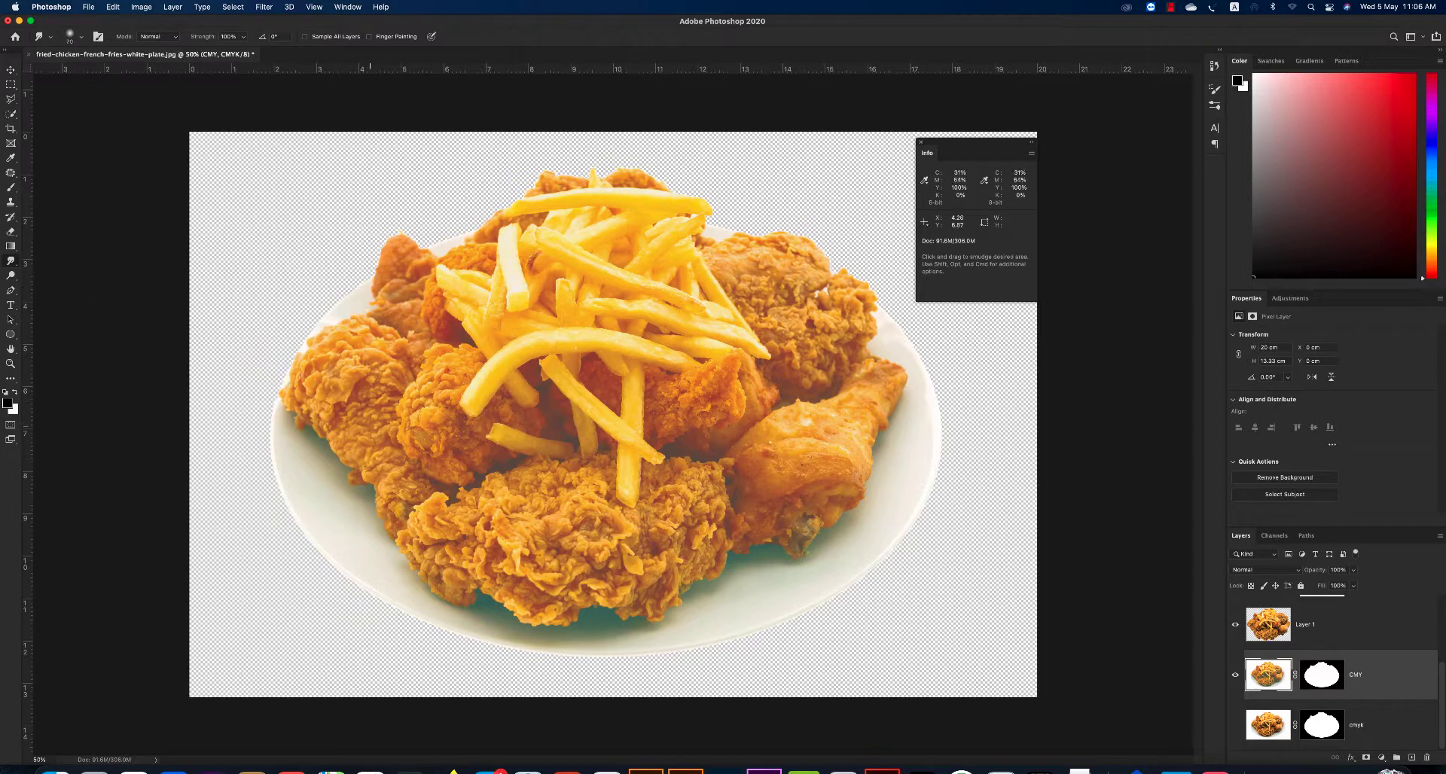
key("bracketright")
key("bracketright")
key("bracketright")
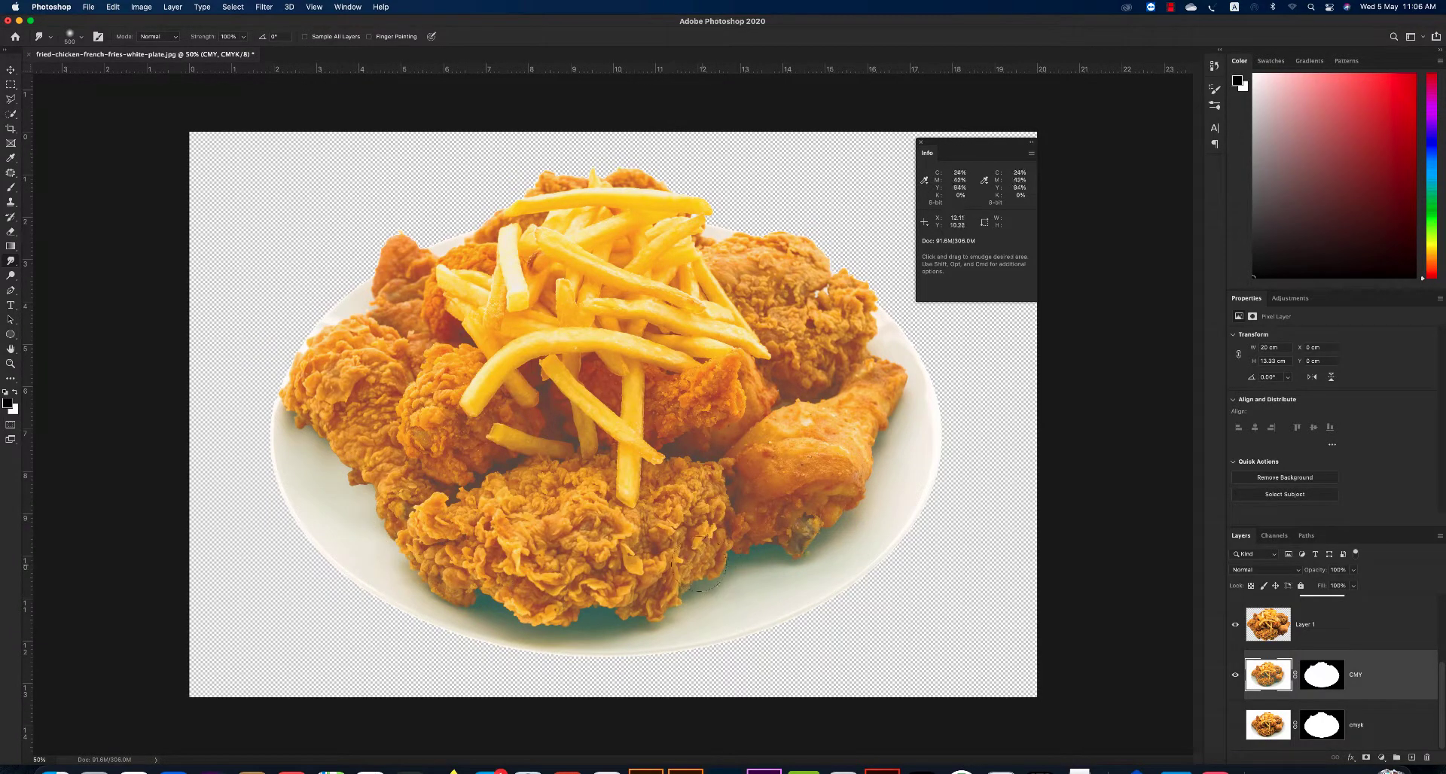
mouse_move(681, 588)
left_mouse_down()
mouse_move(775, 547)
mouse_move(749, 538)
mouse_move(785, 544)
mouse_move(841, 493)
mouse_move(871, 412)
left_mouse_up()
key("super+z")
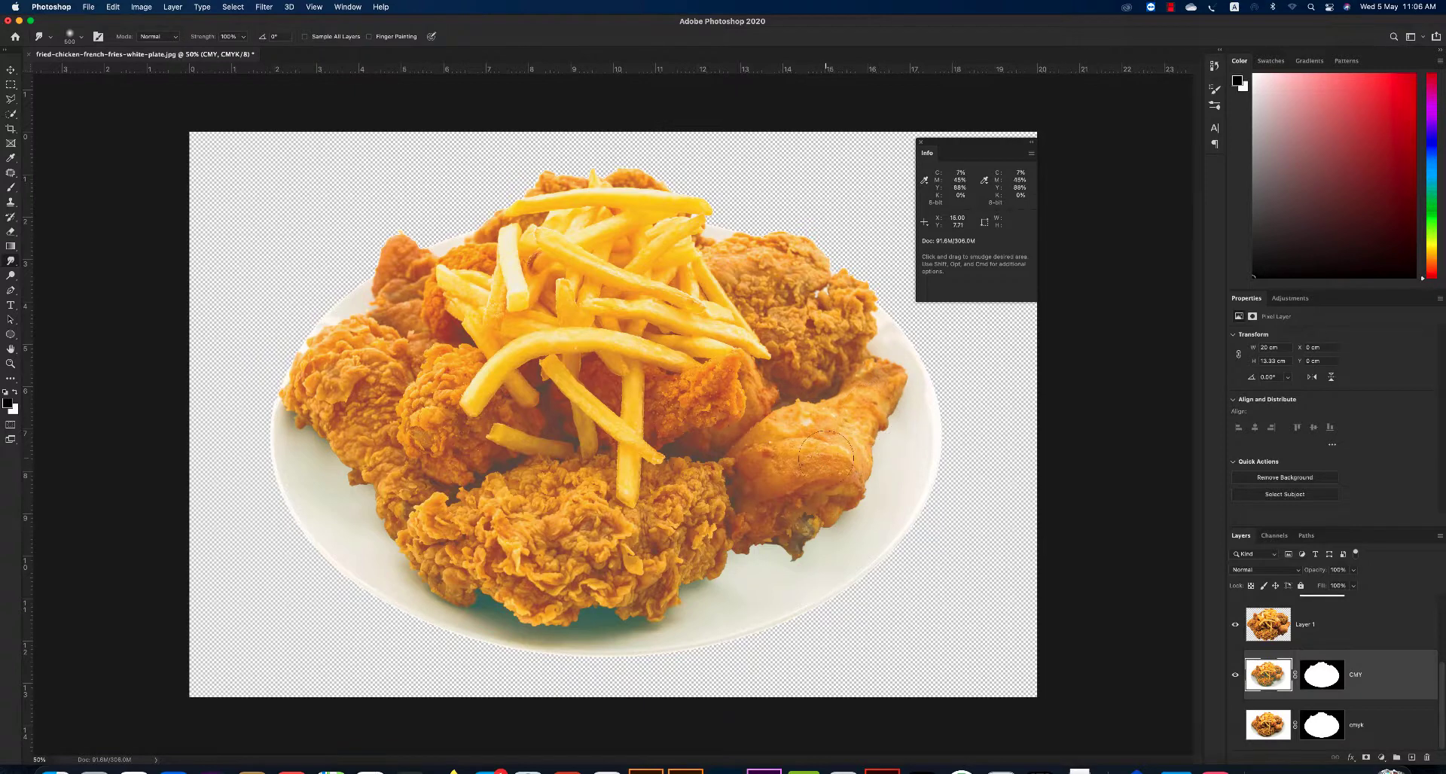
mouse_move(721, 557)
left_mouse_down()
mouse_move(716, 586)
mouse_move(664, 604)
left_mouse_up()
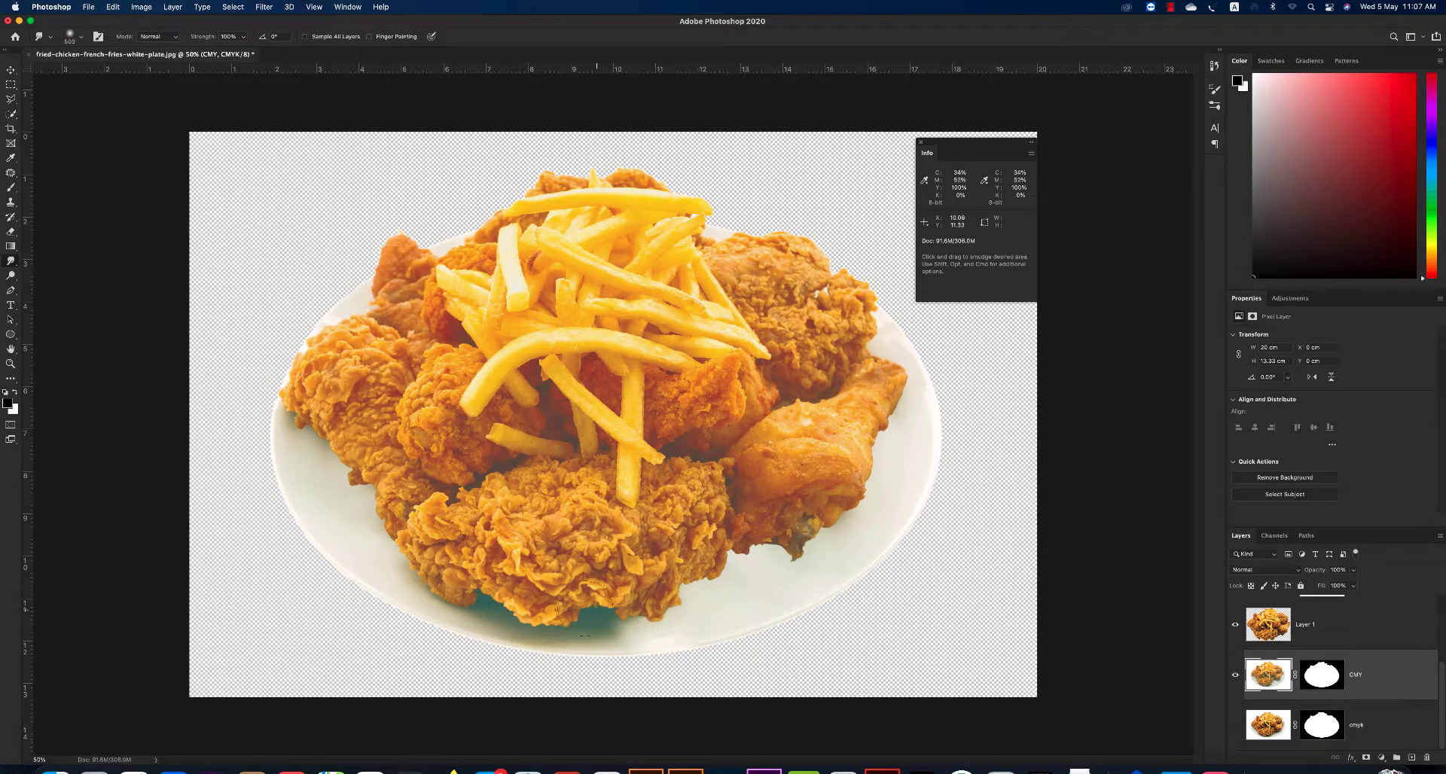
mouse_move(433, 562)
left_mouse_down()
mouse_move(490, 595)
mouse_move(481, 604)
mouse_move(495, 577)
left_mouse_up()
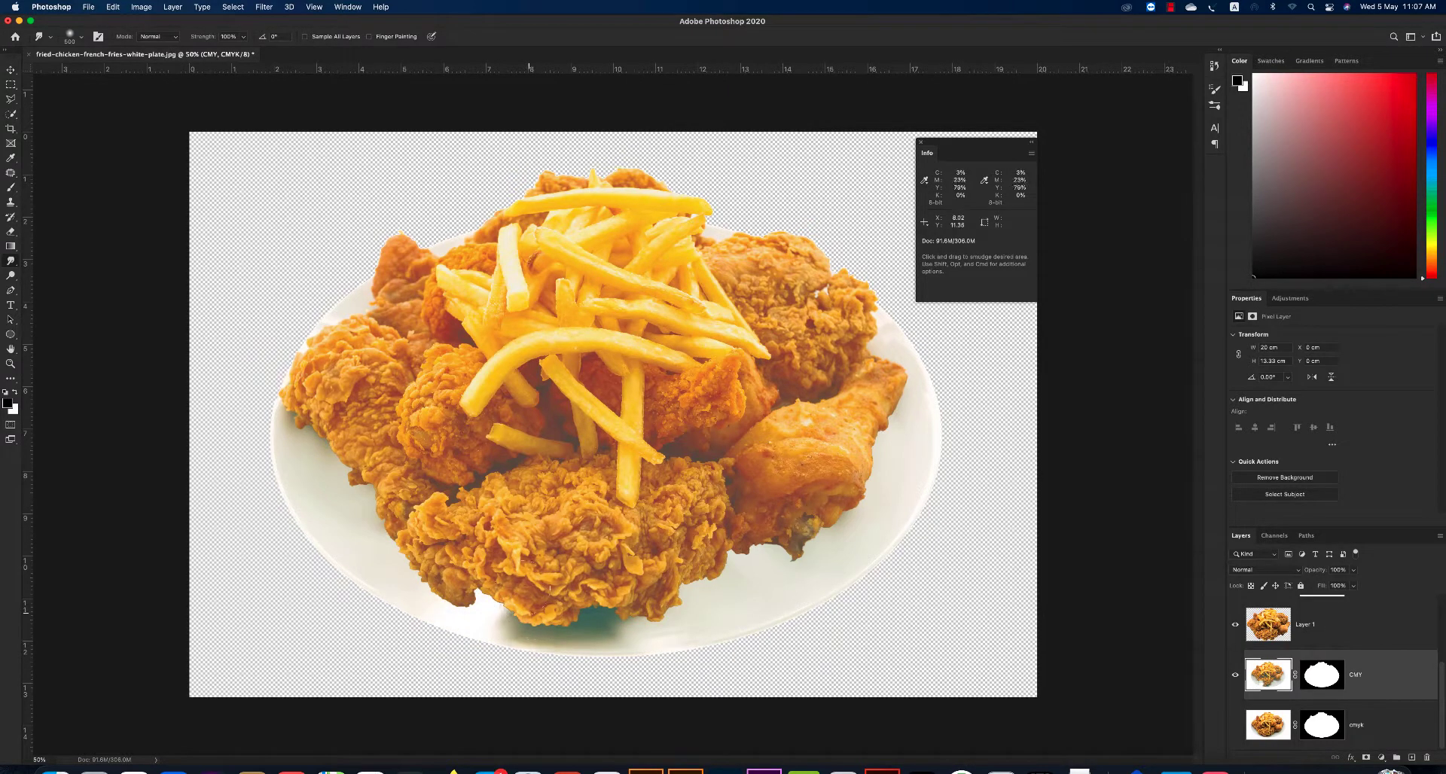
mouse_move(536, 620)
left_mouse_down()
mouse_move(637, 623)
mouse_move(513, 604)
mouse_move(669, 632)
mouse_move(640, 582)
mouse_move(678, 597)
mouse_move(472, 619)
mouse_move(689, 602)
mouse_move(599, 598)
left_mouse_up()
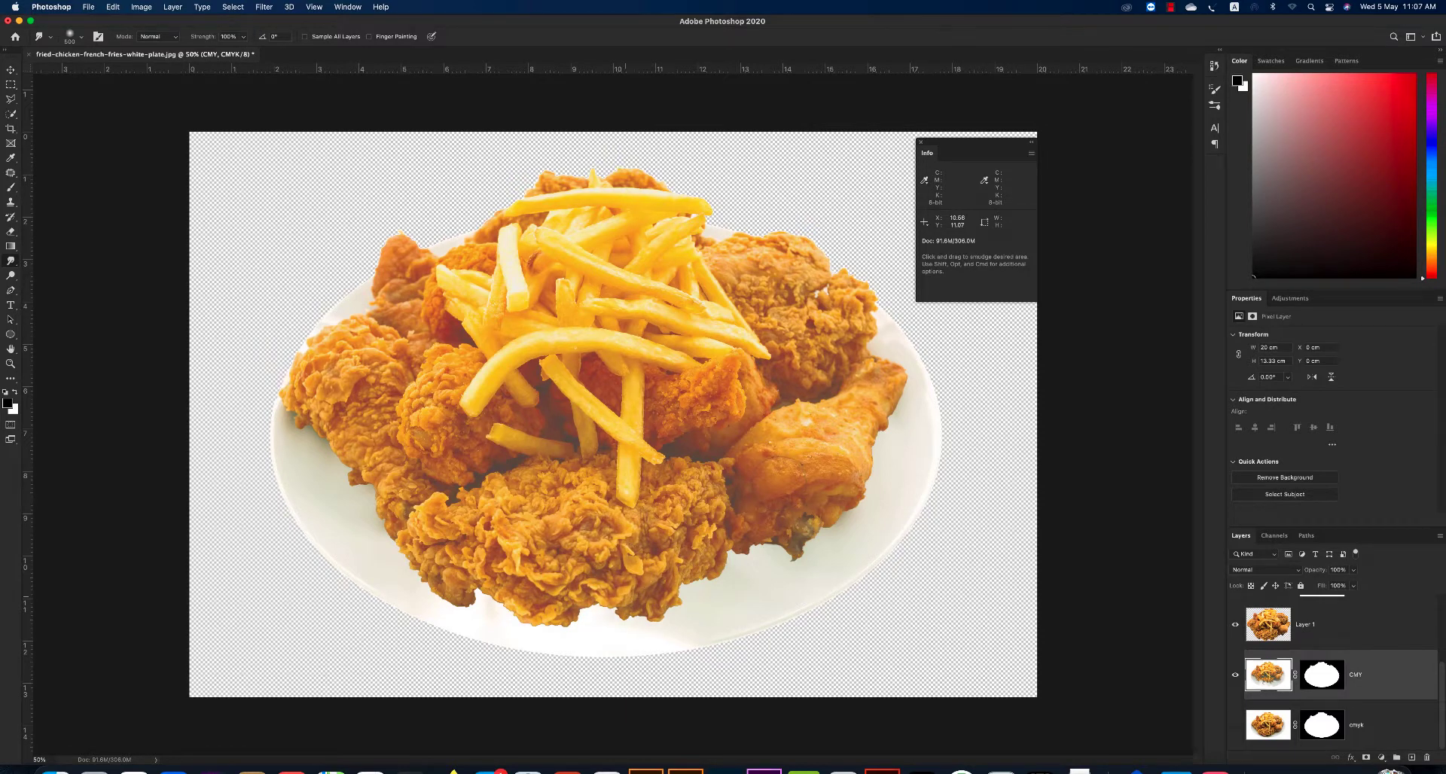
key("v")
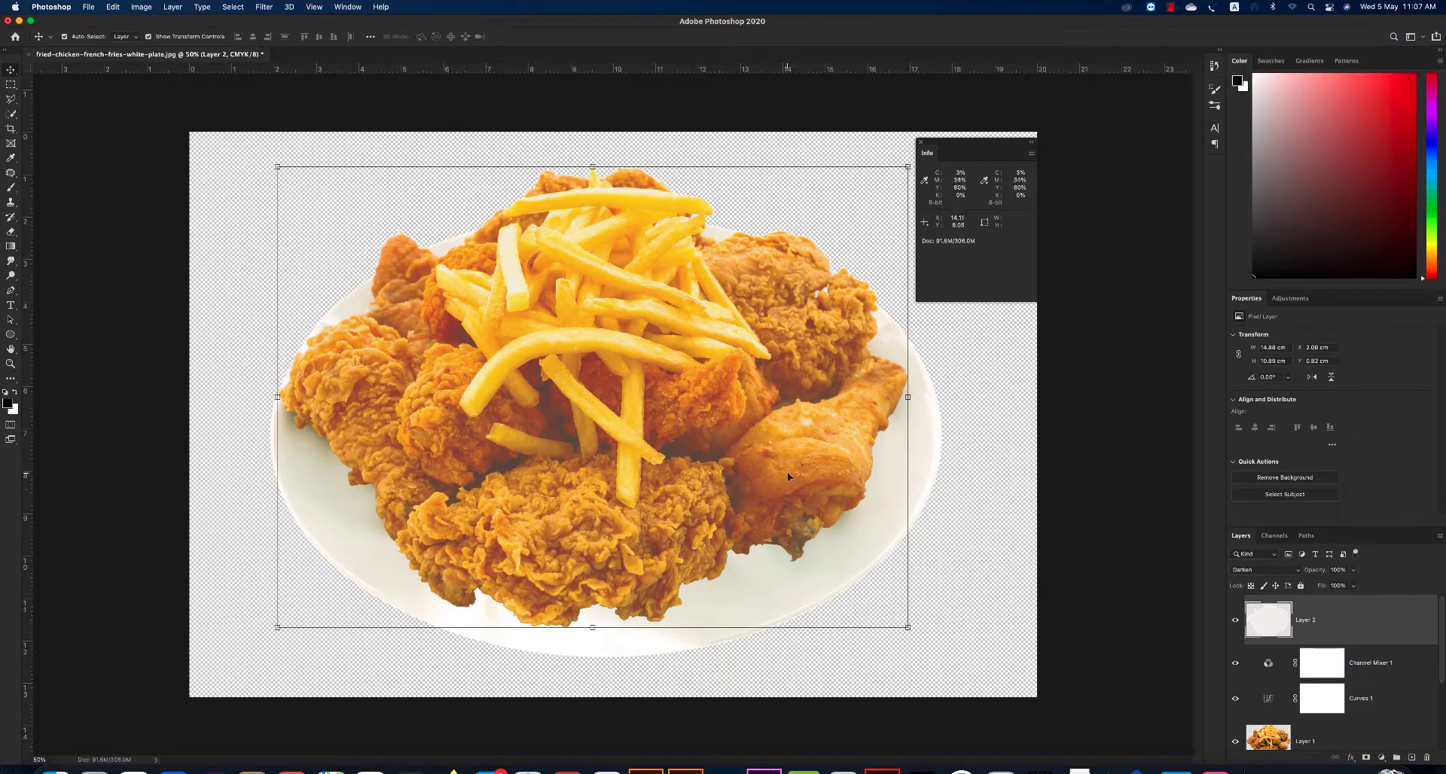
Undo Layer 2's nudge, toggle Layer 1 to compare, and load its outline as a selection.
left_click_drag(787, 477, 787, 450)
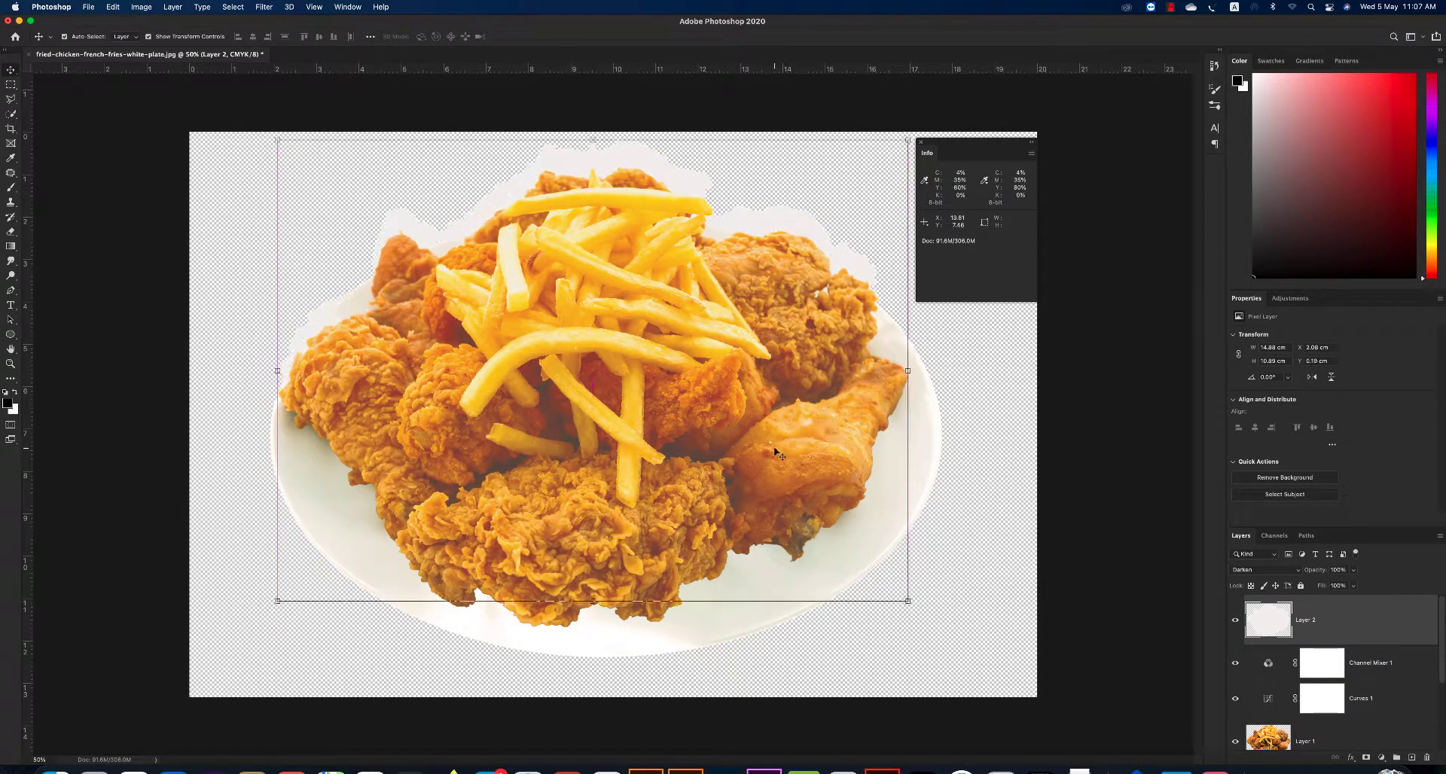
key("ctrl+z")
scroll(1280, 709, "down", 2)
scroll(1281, 708, "down", 1)
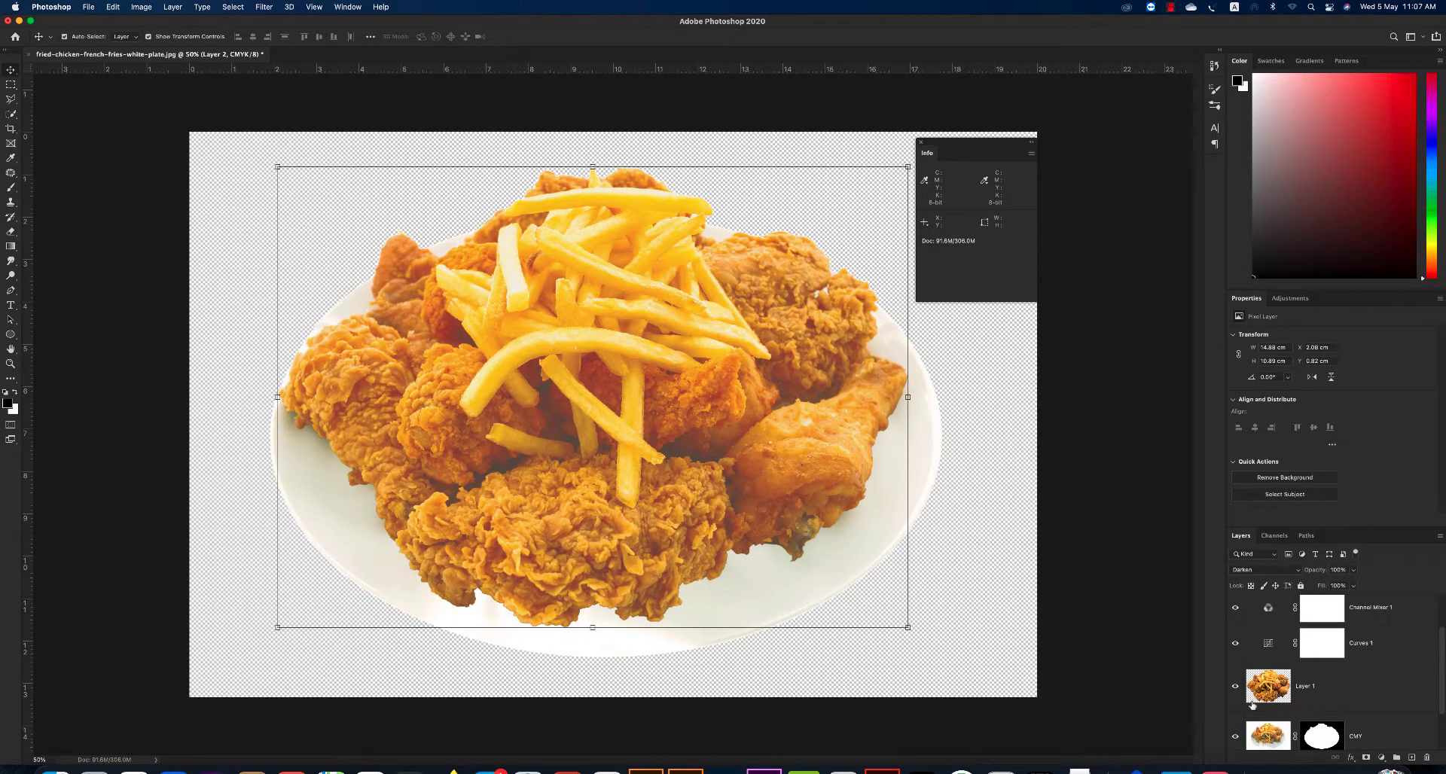
left_click(1236, 688)
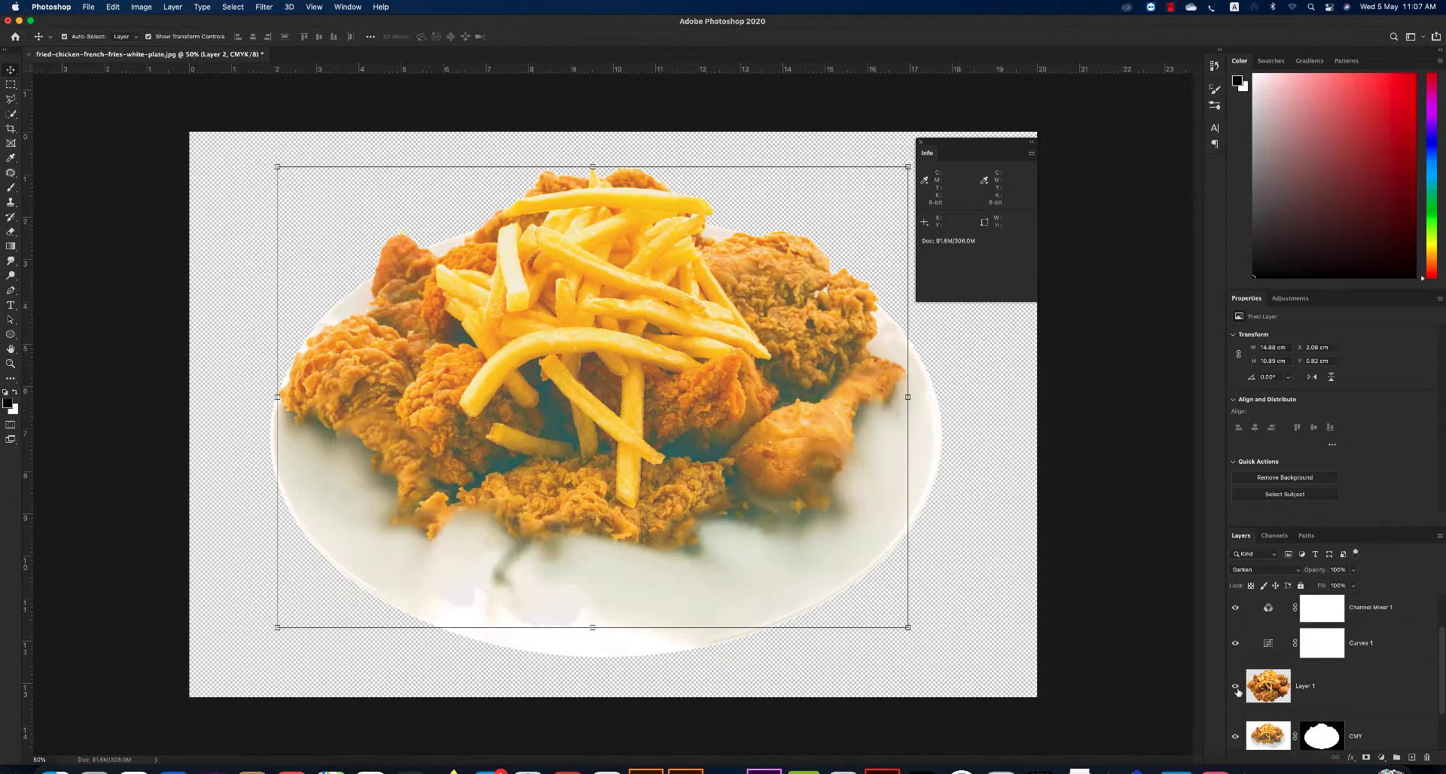
left_click(1236, 687)
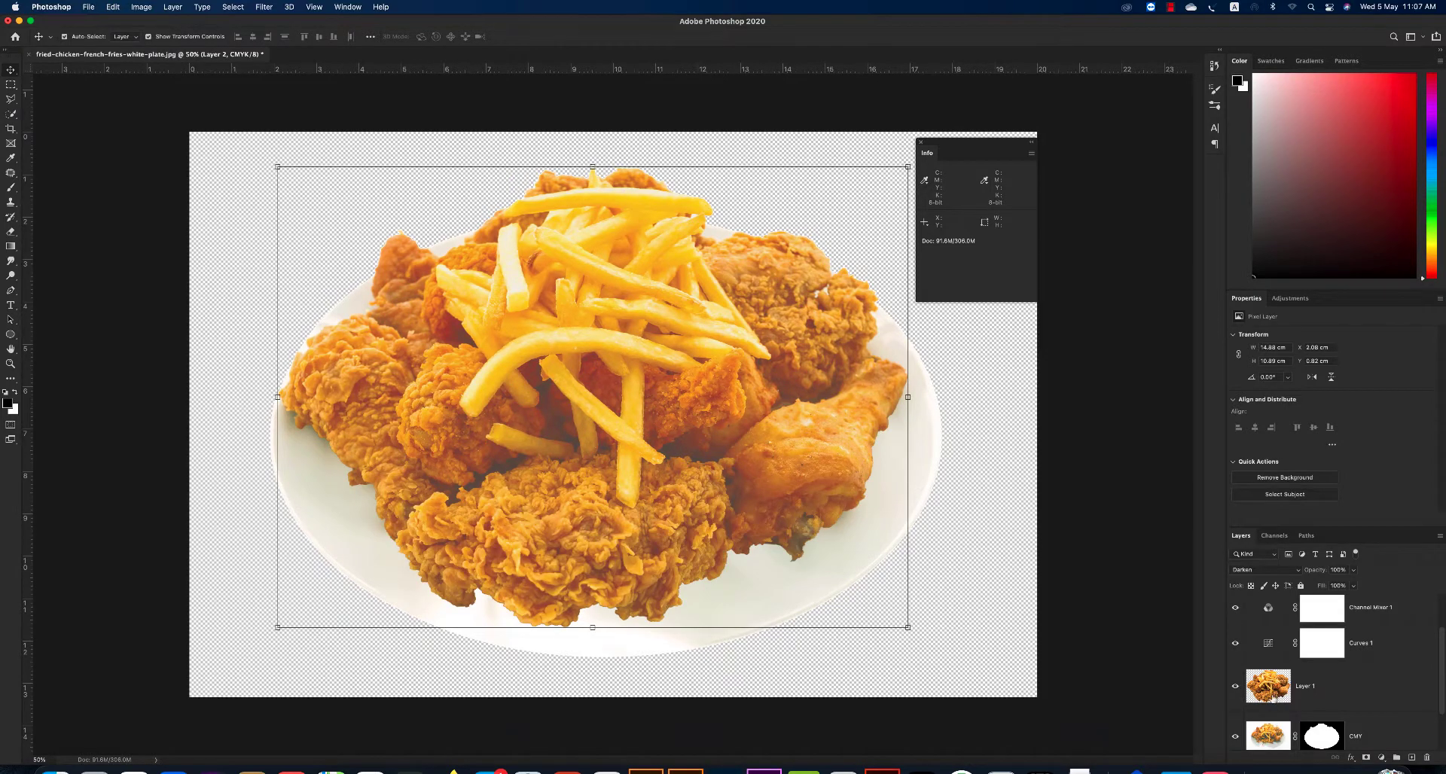
scroll(1236, 687, "up", 2, "alt")
left_click(1318, 686)
left_click(1268, 686, "super")
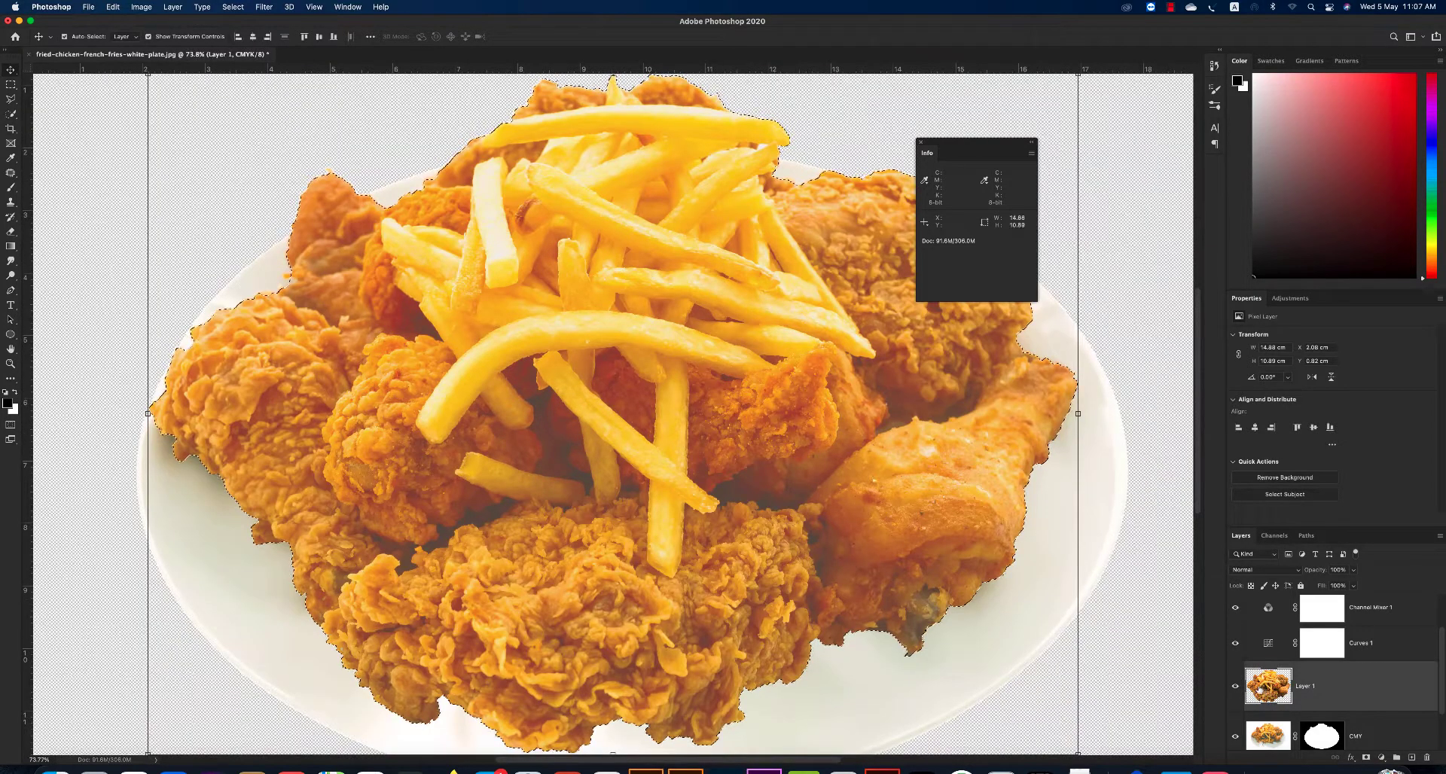
Expand the food selection, then contract it slightly.
left_click(233, 7)
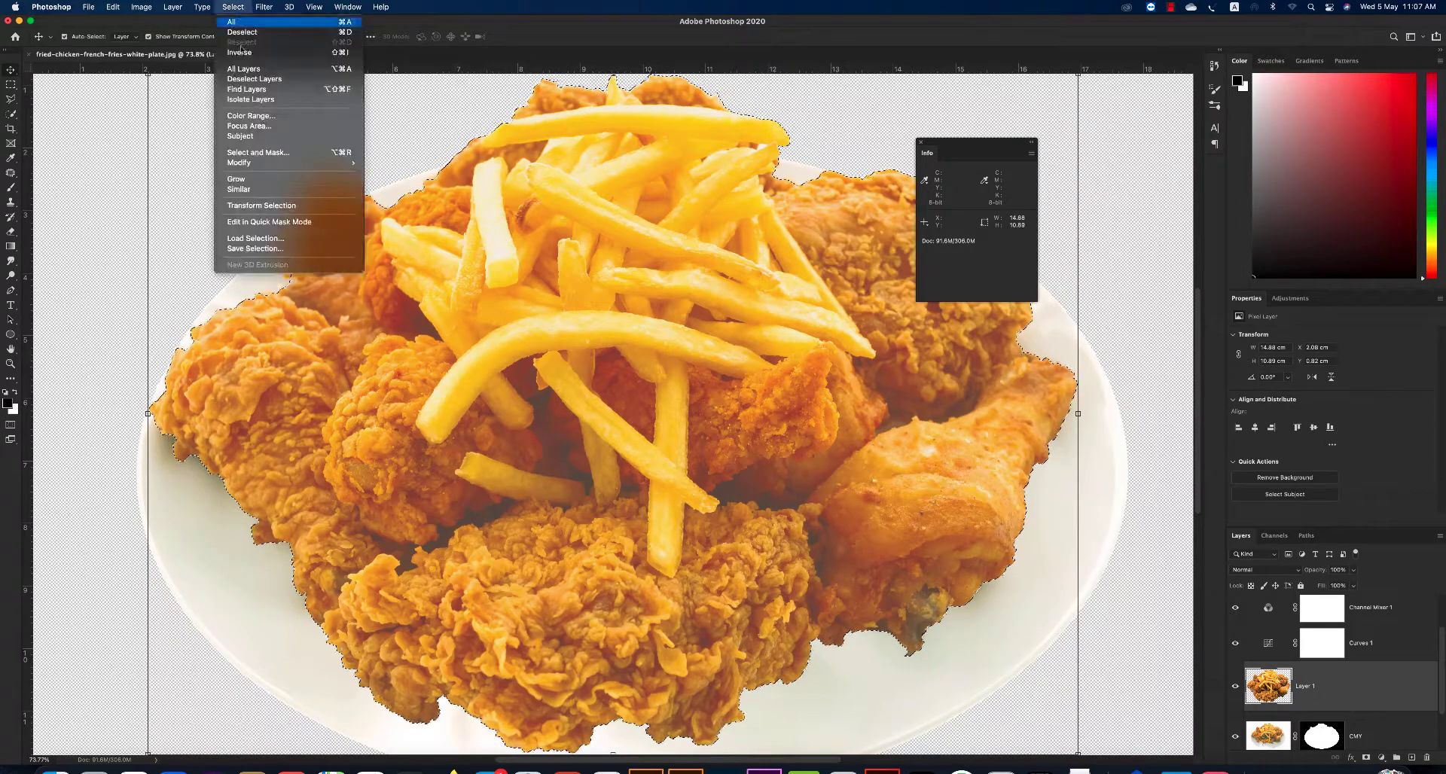
mouse_move(239, 162)
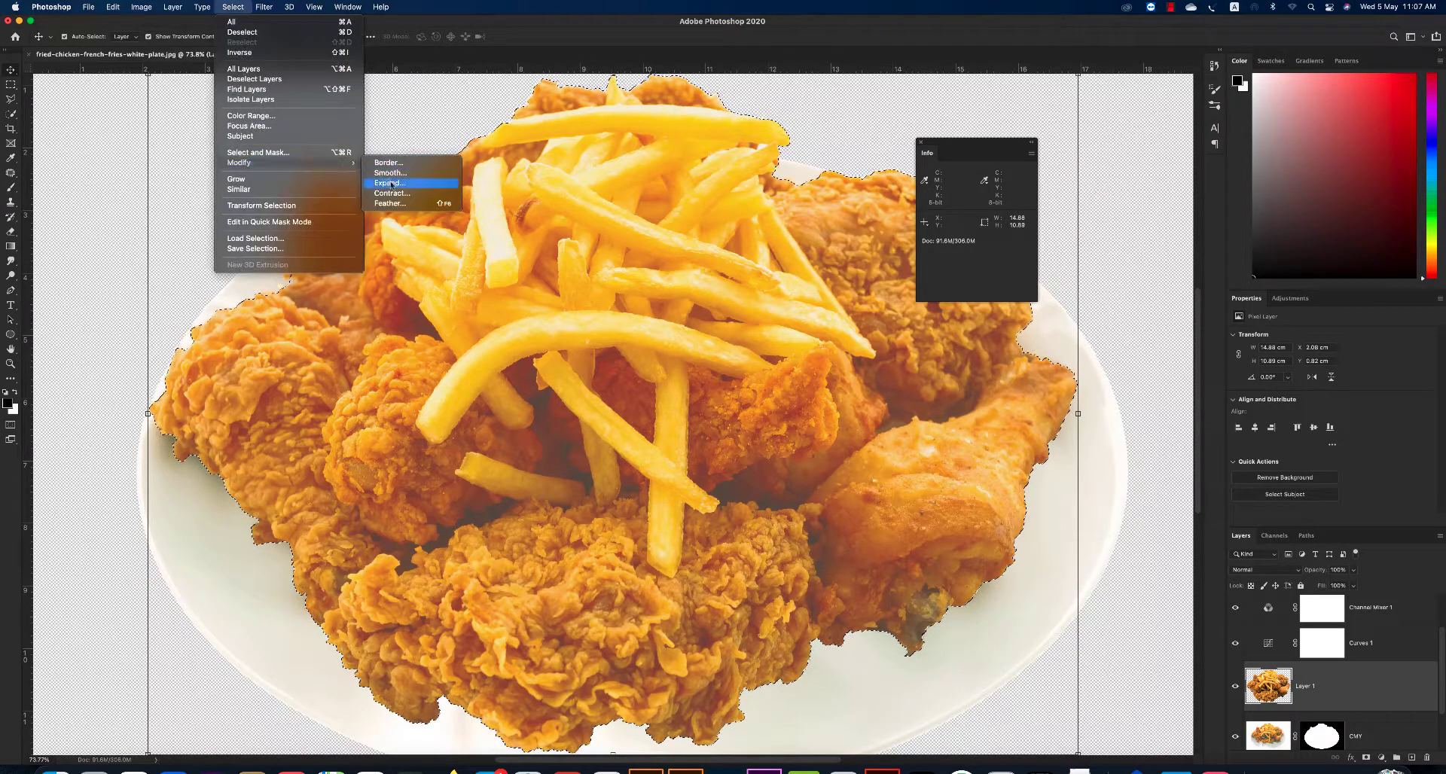
left_click(390, 183)
key("Return")
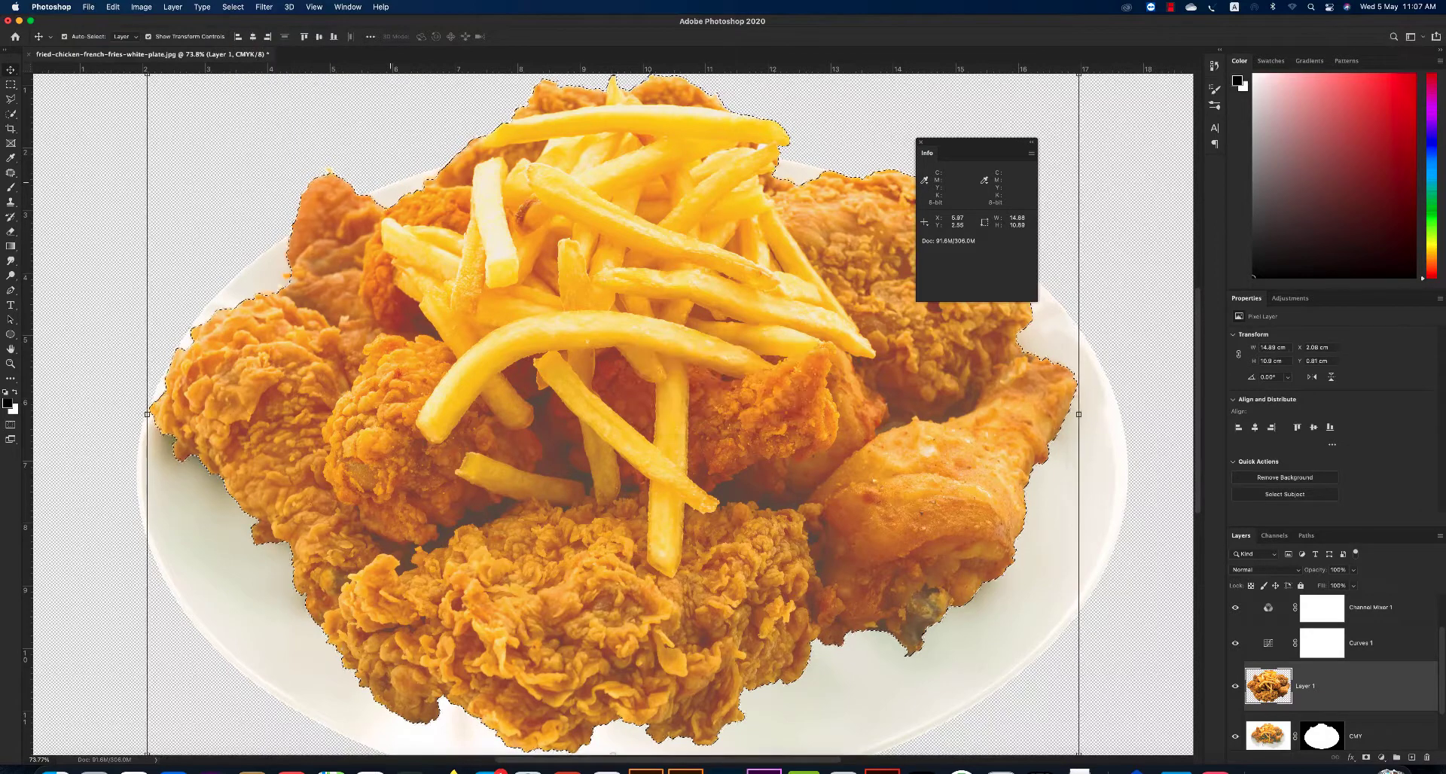
left_click(238, 8)
mouse_move(239, 163)
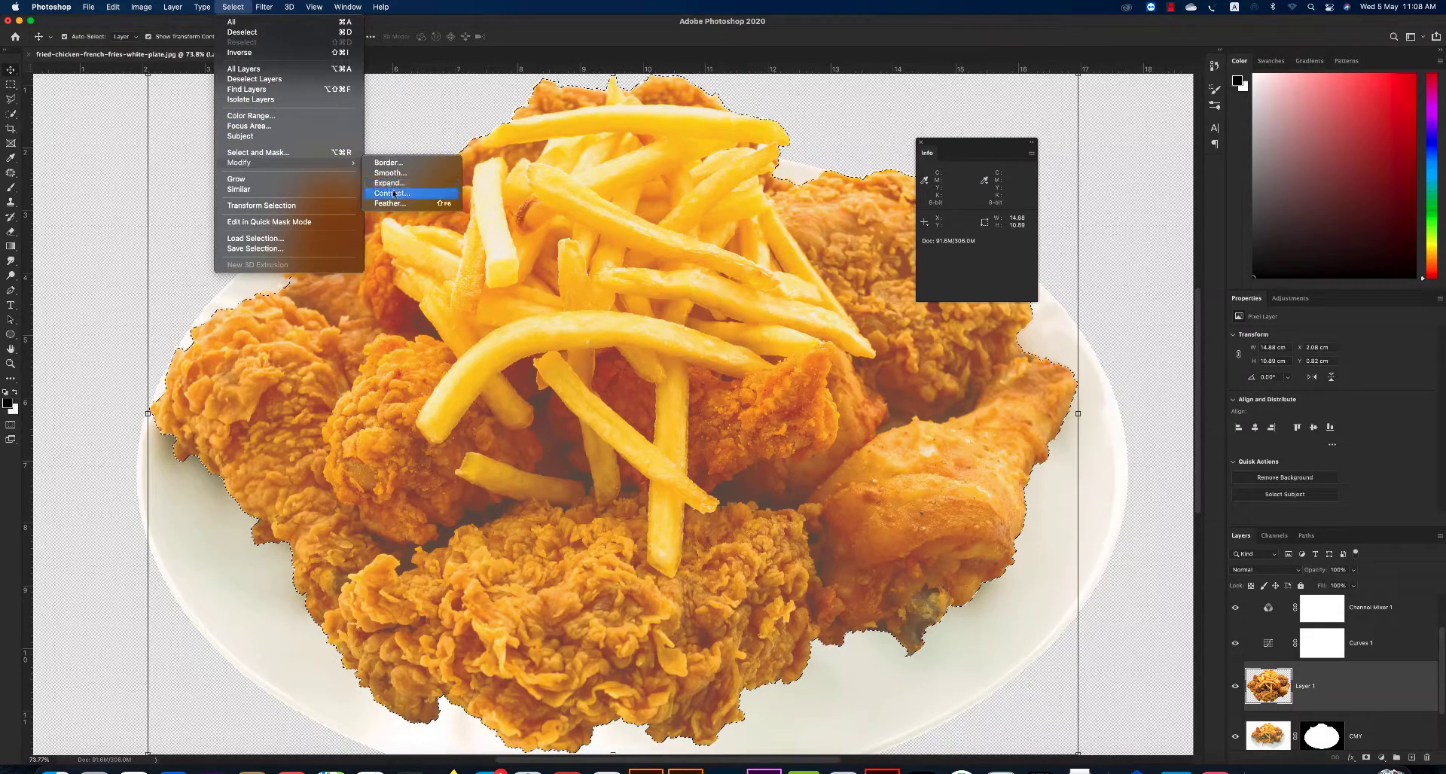
left_click(393, 193)
key("Return")
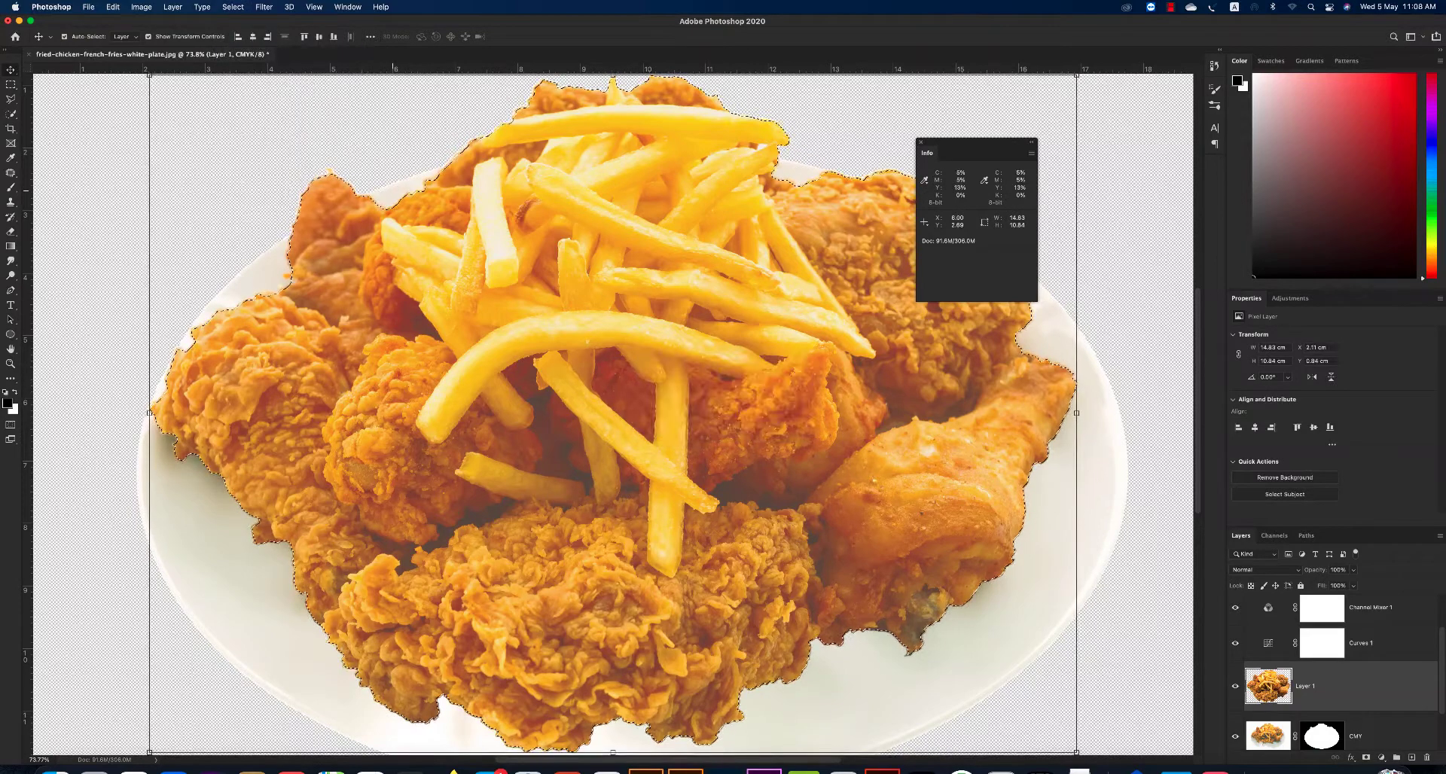
Clear the selection and zoom out to see the whole canvas.
key("super+shift+i")
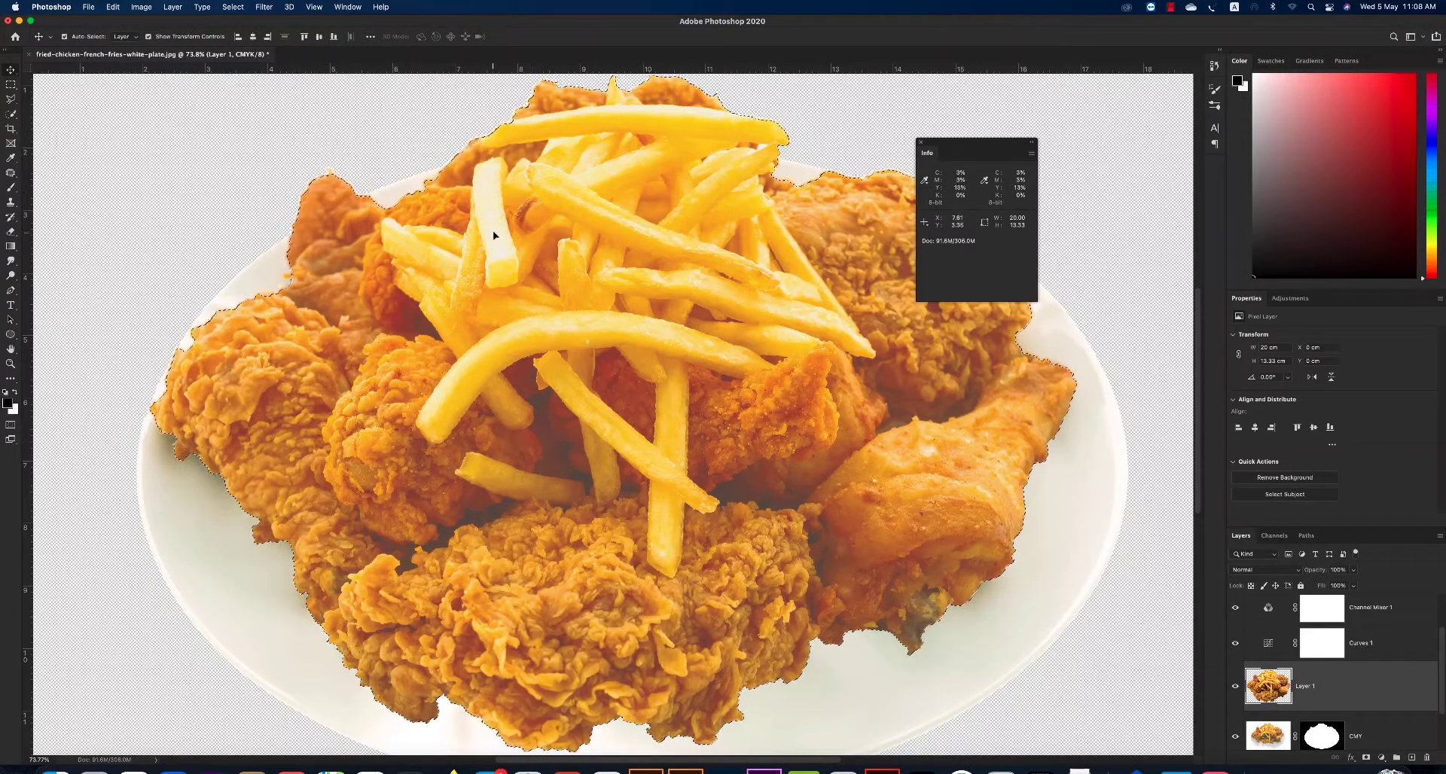
key("super+d")
key("z")
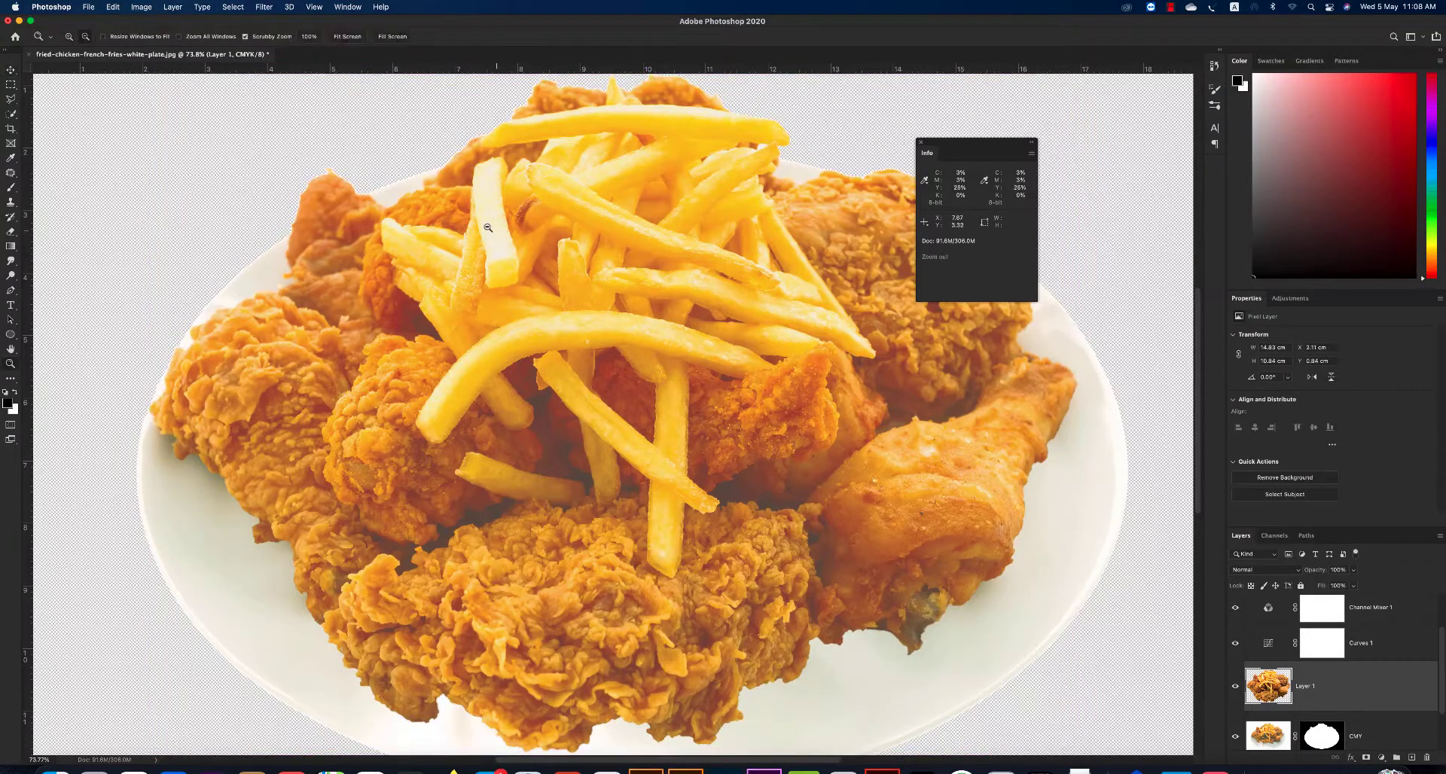
left_click(488, 227, "alt")
Stamp all visible layers into a new merged layer set to Darken.
key("v")
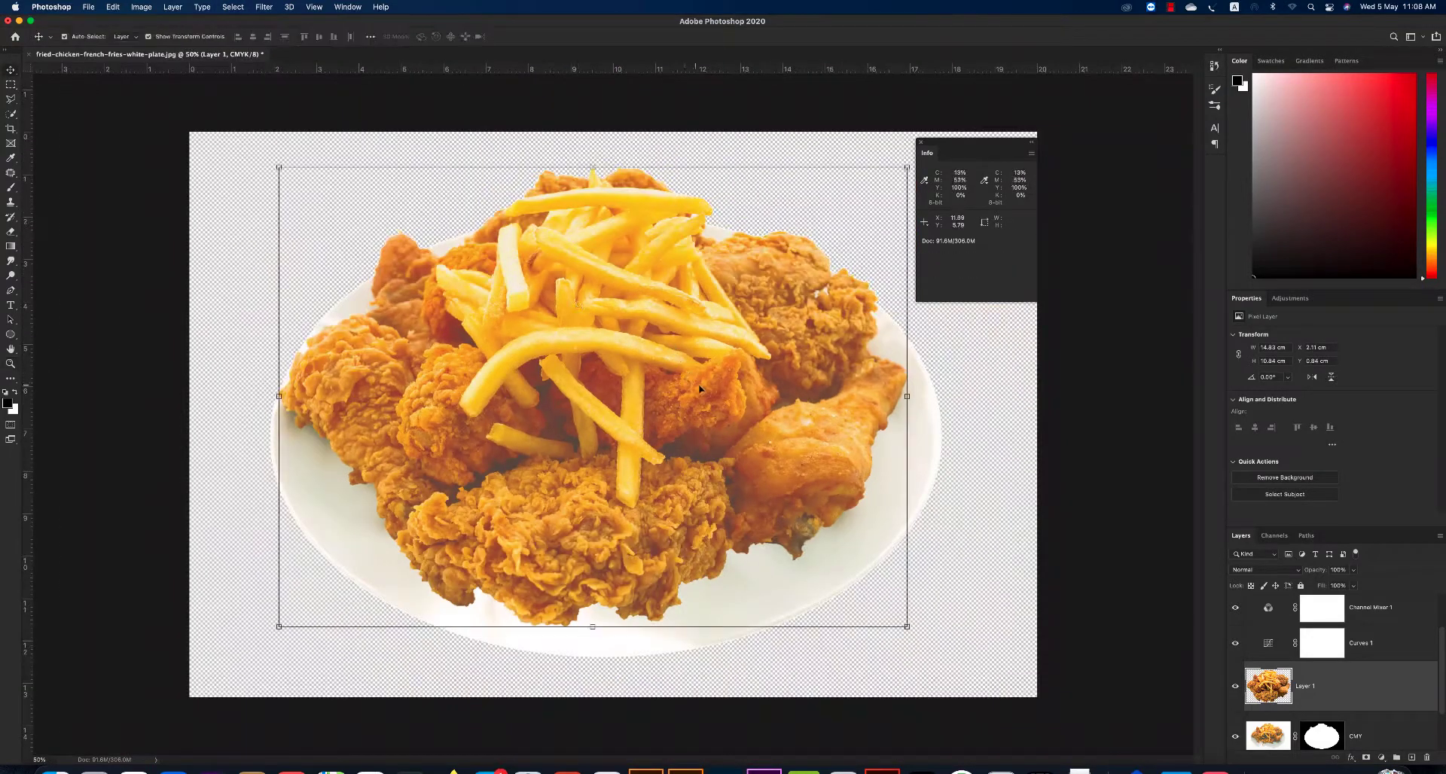
key("super+alt+shift+e")
key("alt+shift+k")
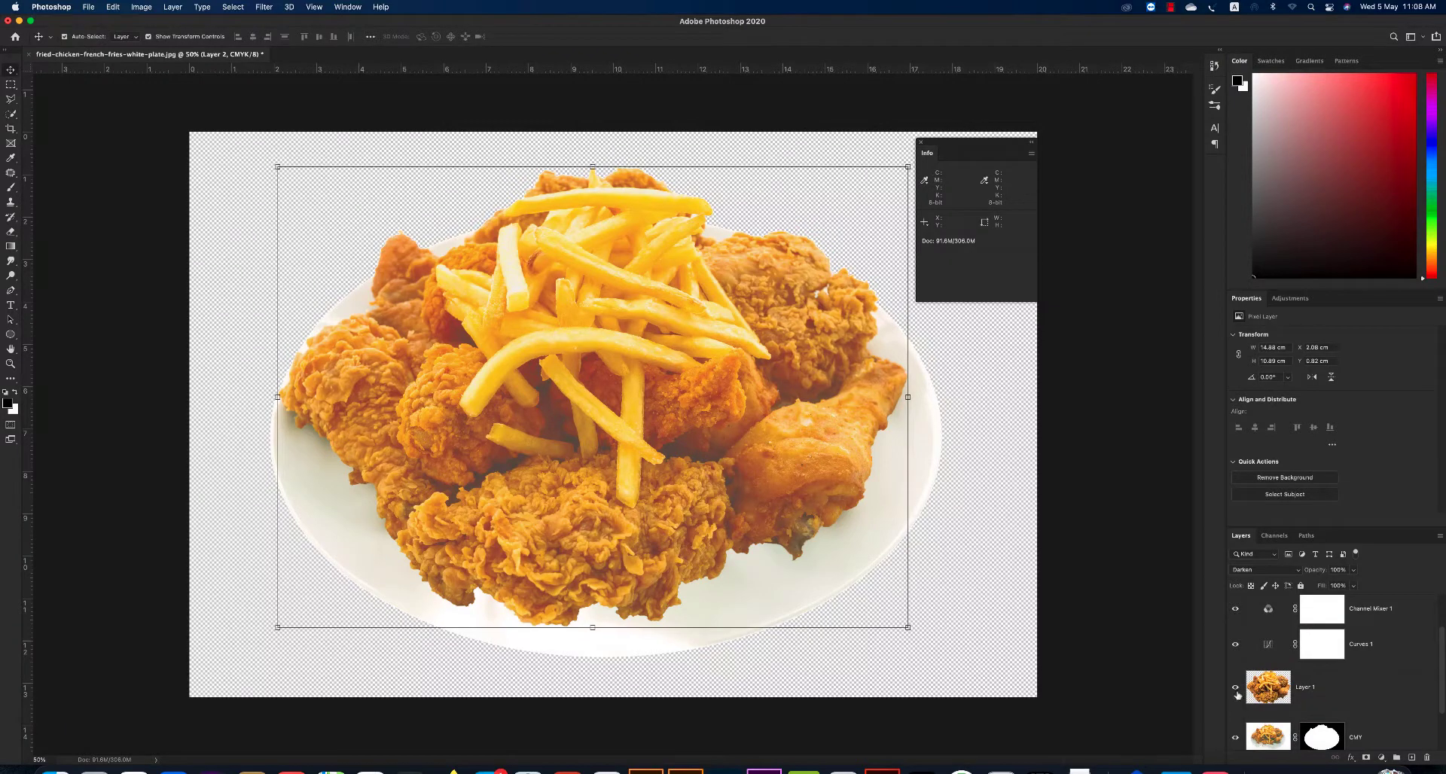
Add a drop shadow to Layer 1 at a 54° angle with adjusted spread and size.
left_click(1267, 695)
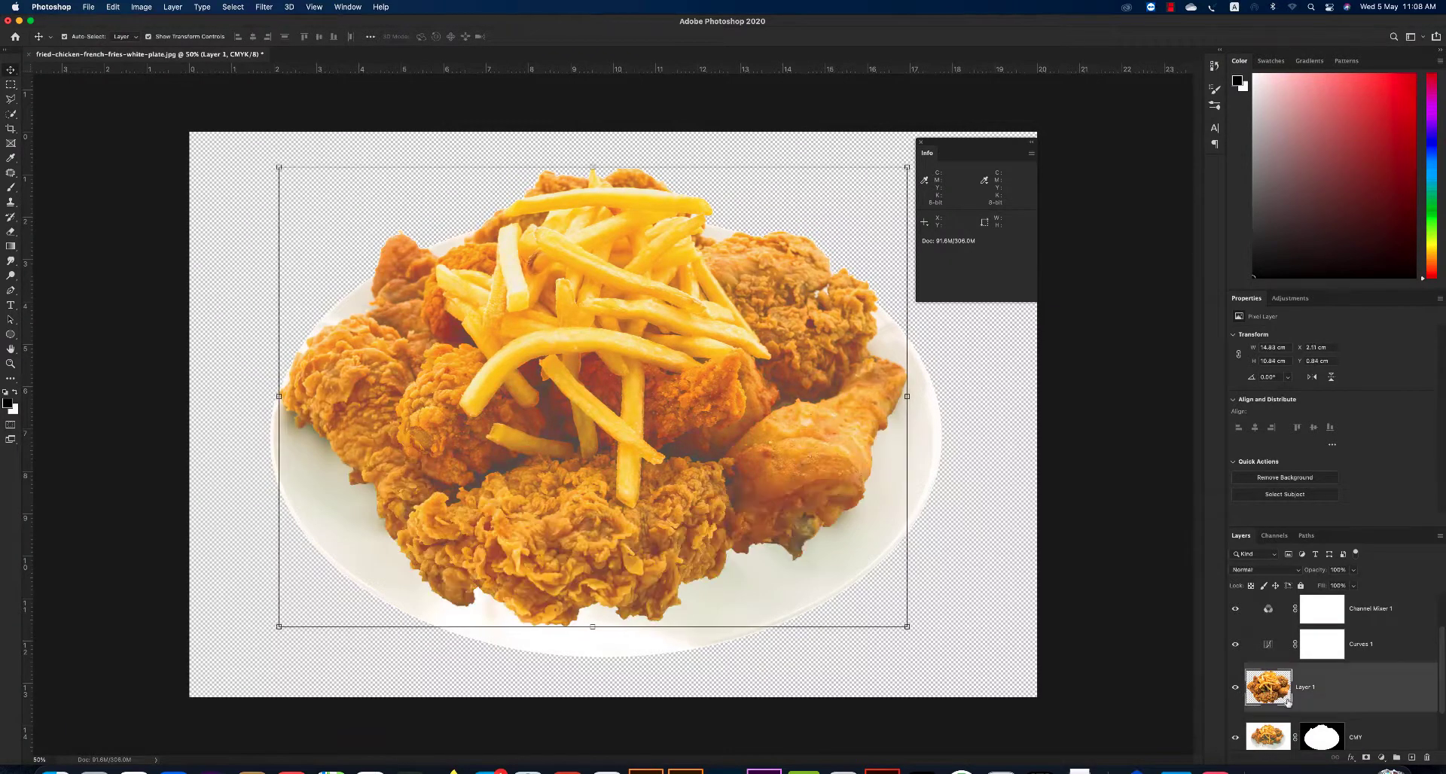
left_click(1349, 758)
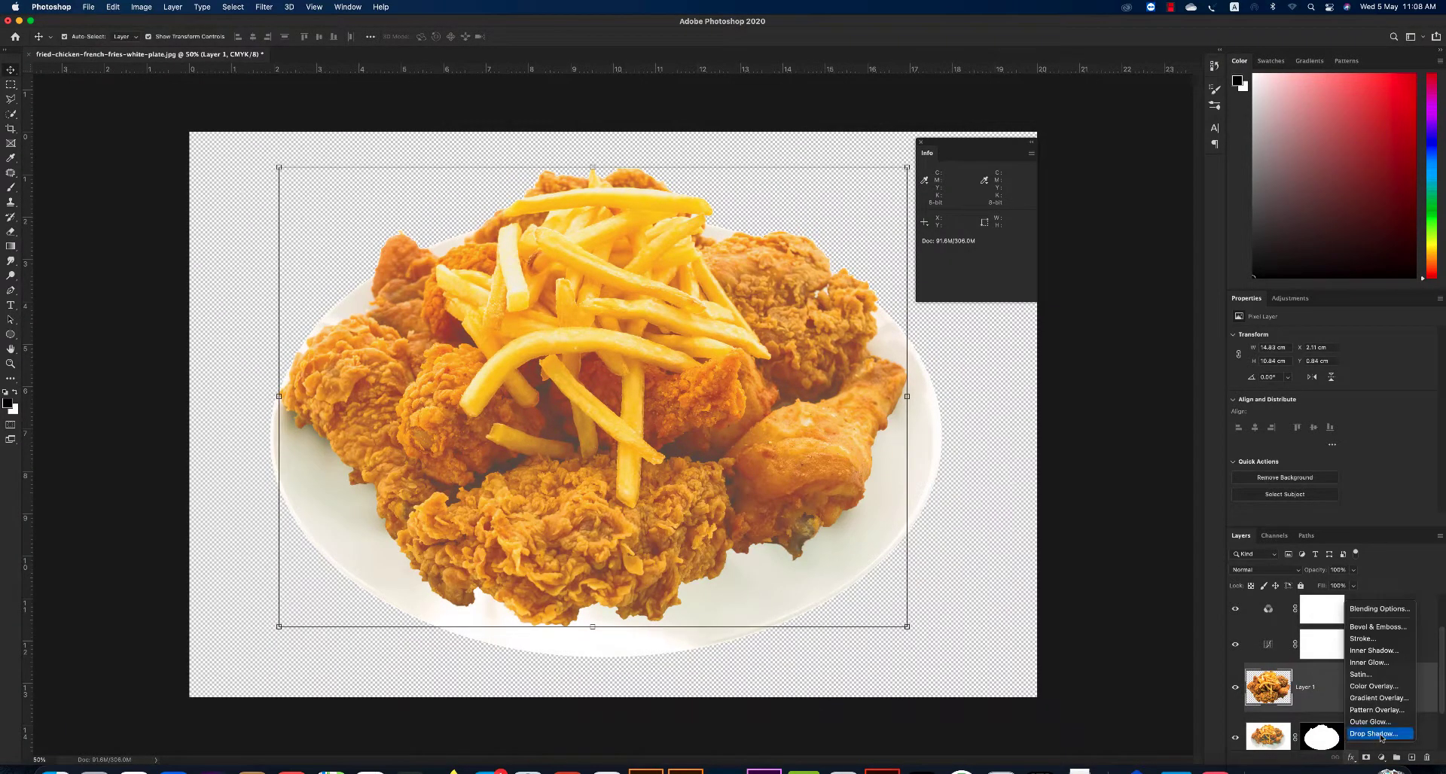
left_click(1372, 734)
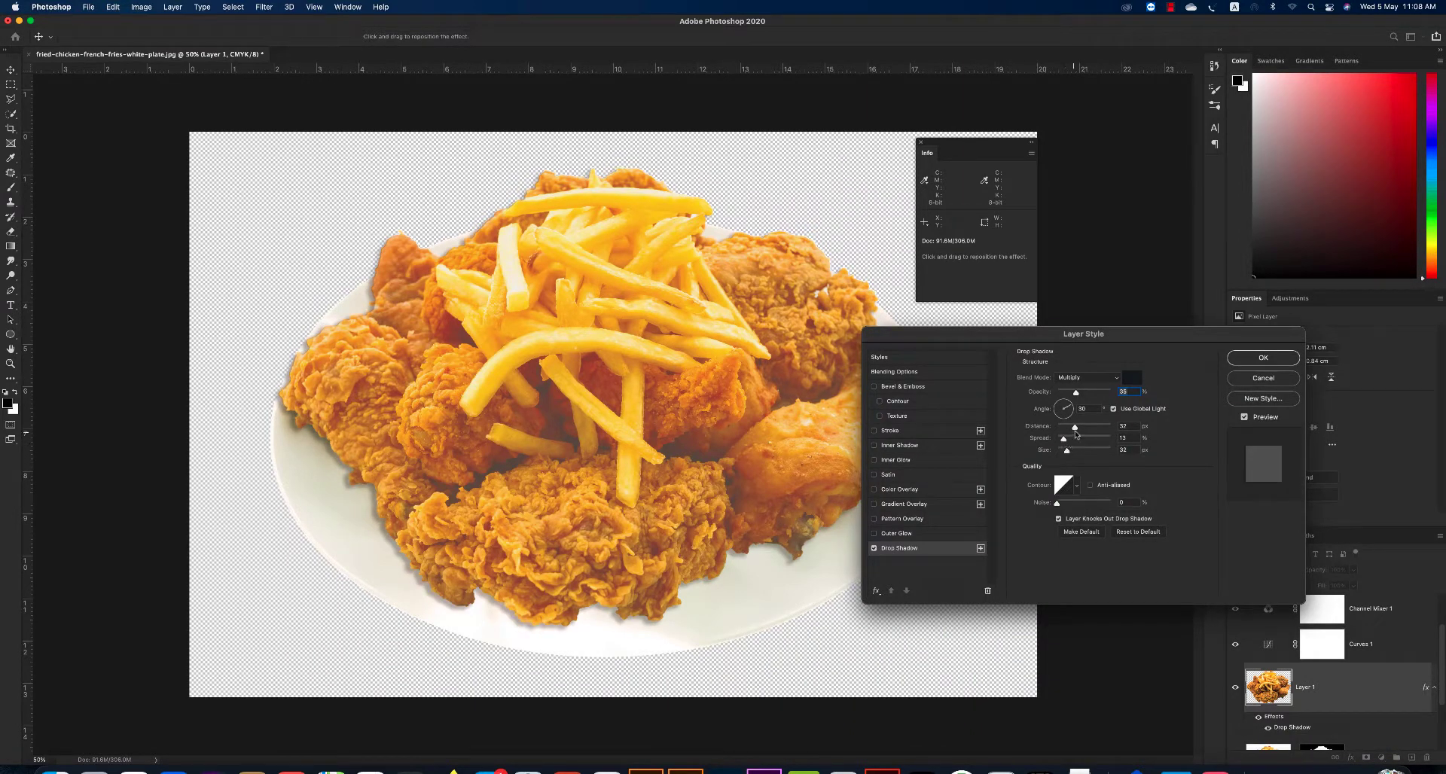
left_click(1068, 404)
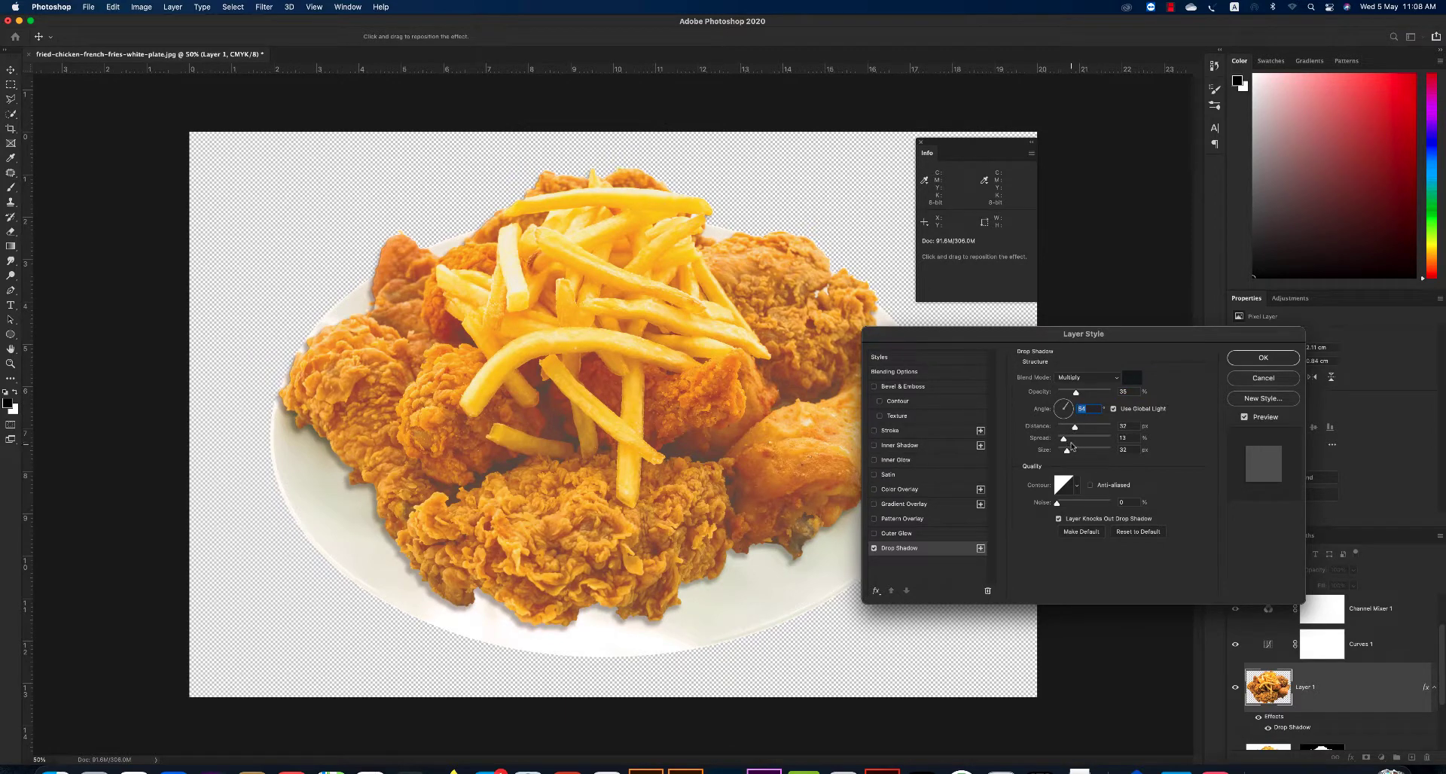
double_click(1129, 437)
left_click_drag(1067, 450, 1076, 454)
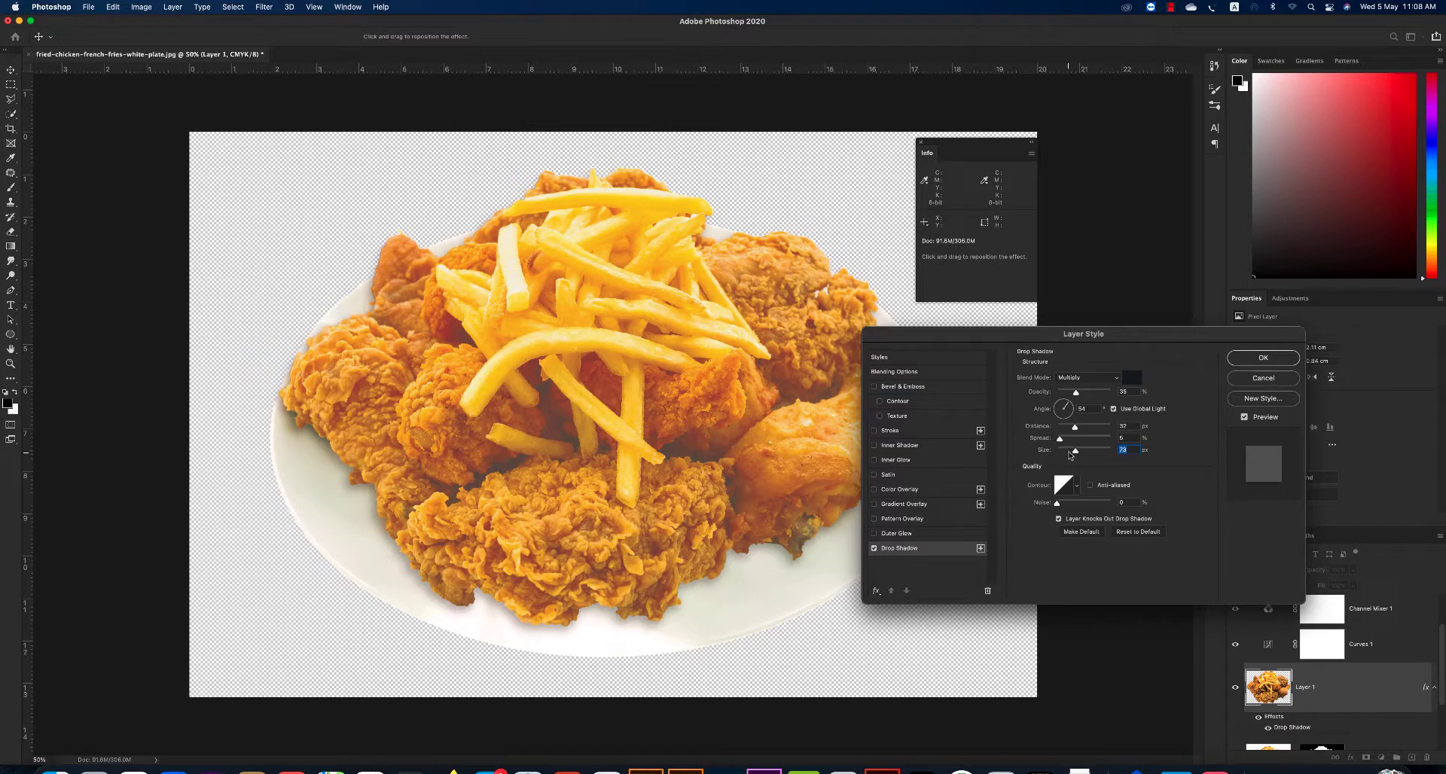
Lighten the shadow colour by setting its black value to 0, and apply the effect.
left_click(1132, 378)
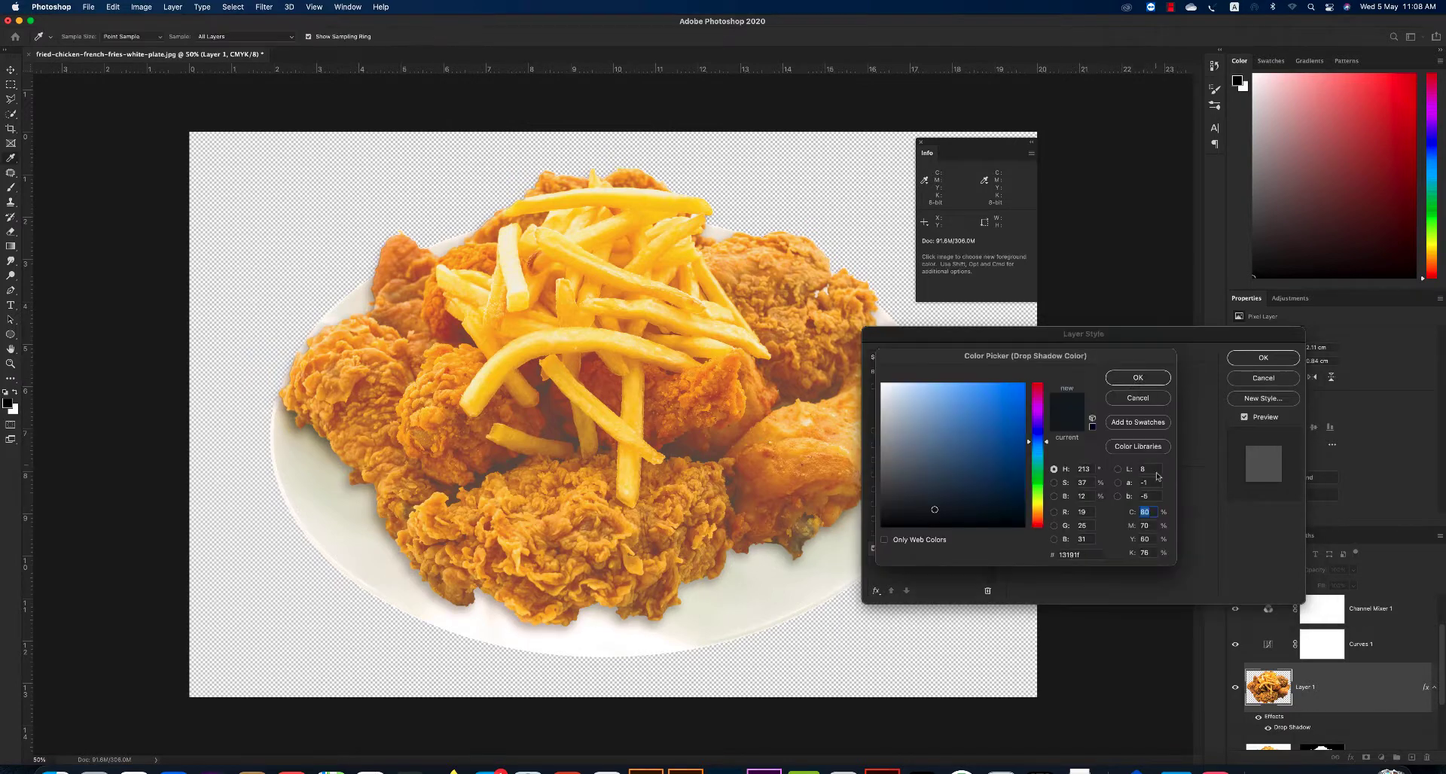
key("Tab")
key("Tab")
key("Tab")
type("0")
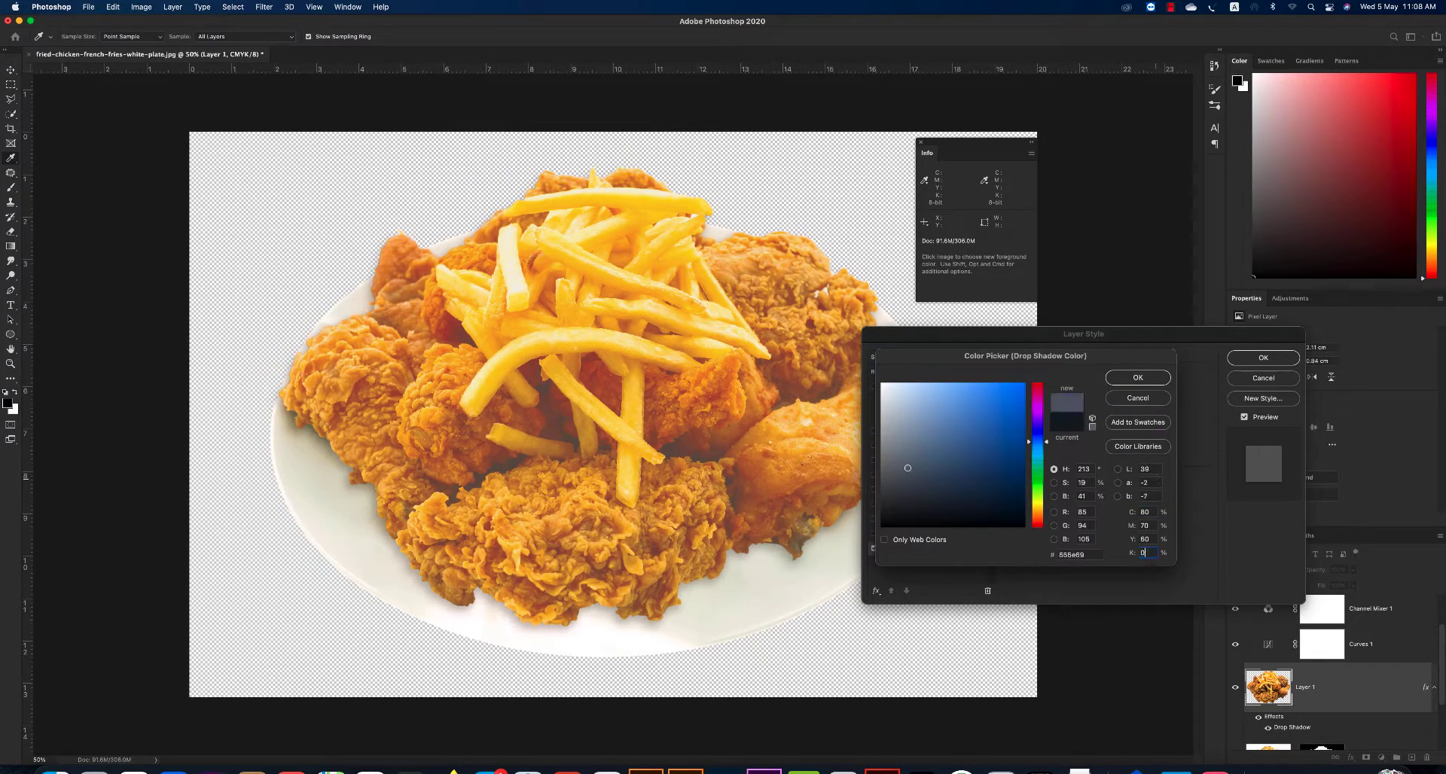
left_click(1158, 378)
left_click(1263, 358)
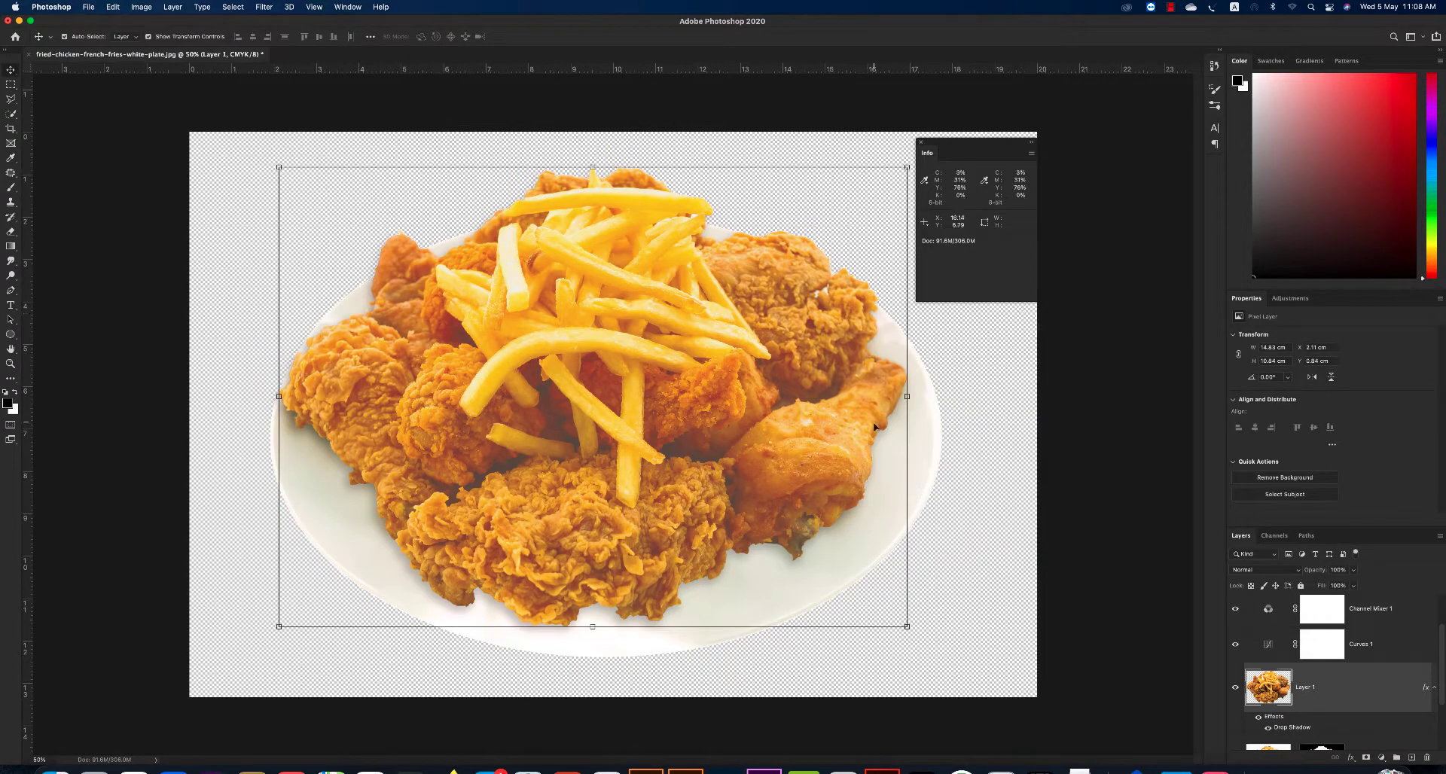
left_click(1045, 449)
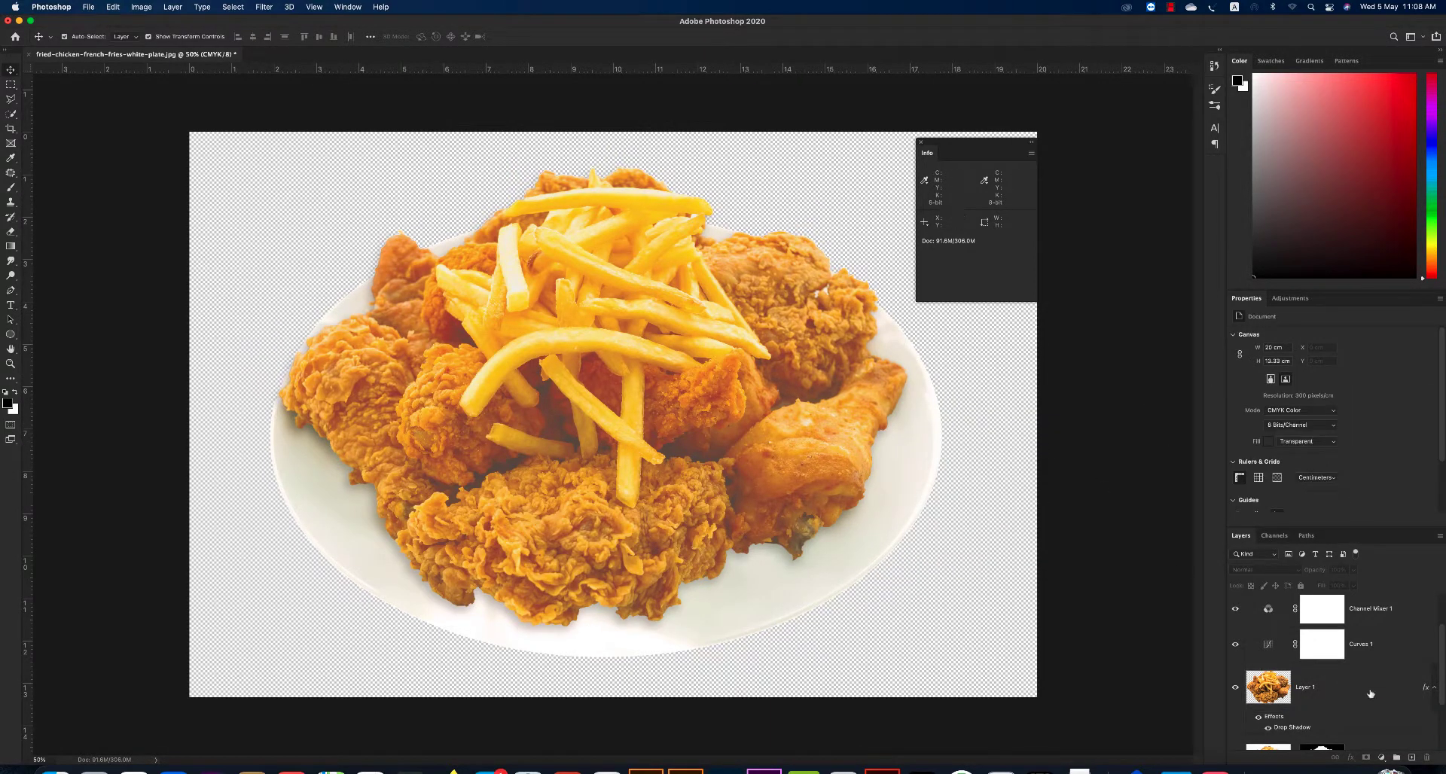
Create Layer 3, set a teal foreground colour, and fill the layer with white.
scroll(1370, 693, "down", 2)
scroll(1370, 693, "down", 2)
scroll(1371, 693, "down", 1)
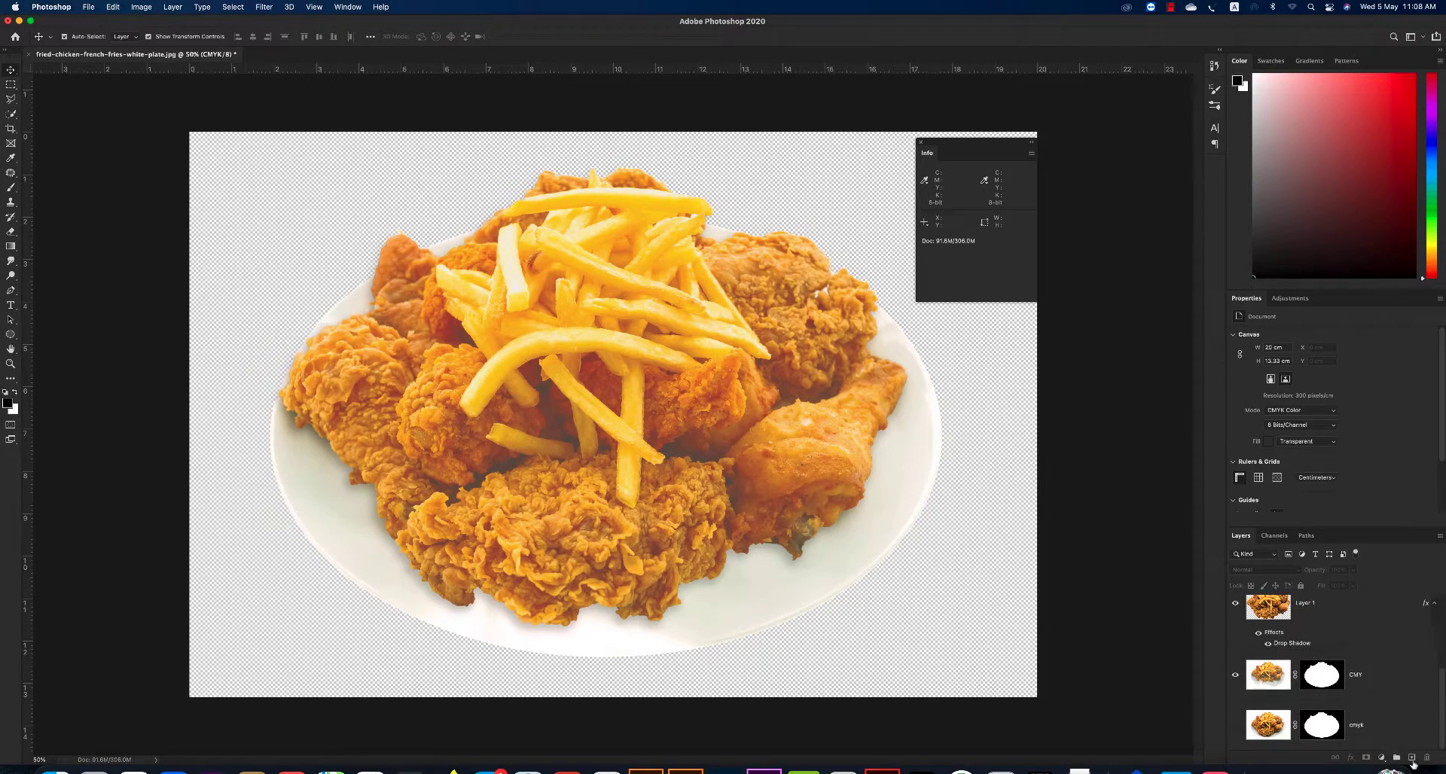
left_click(1411, 759)
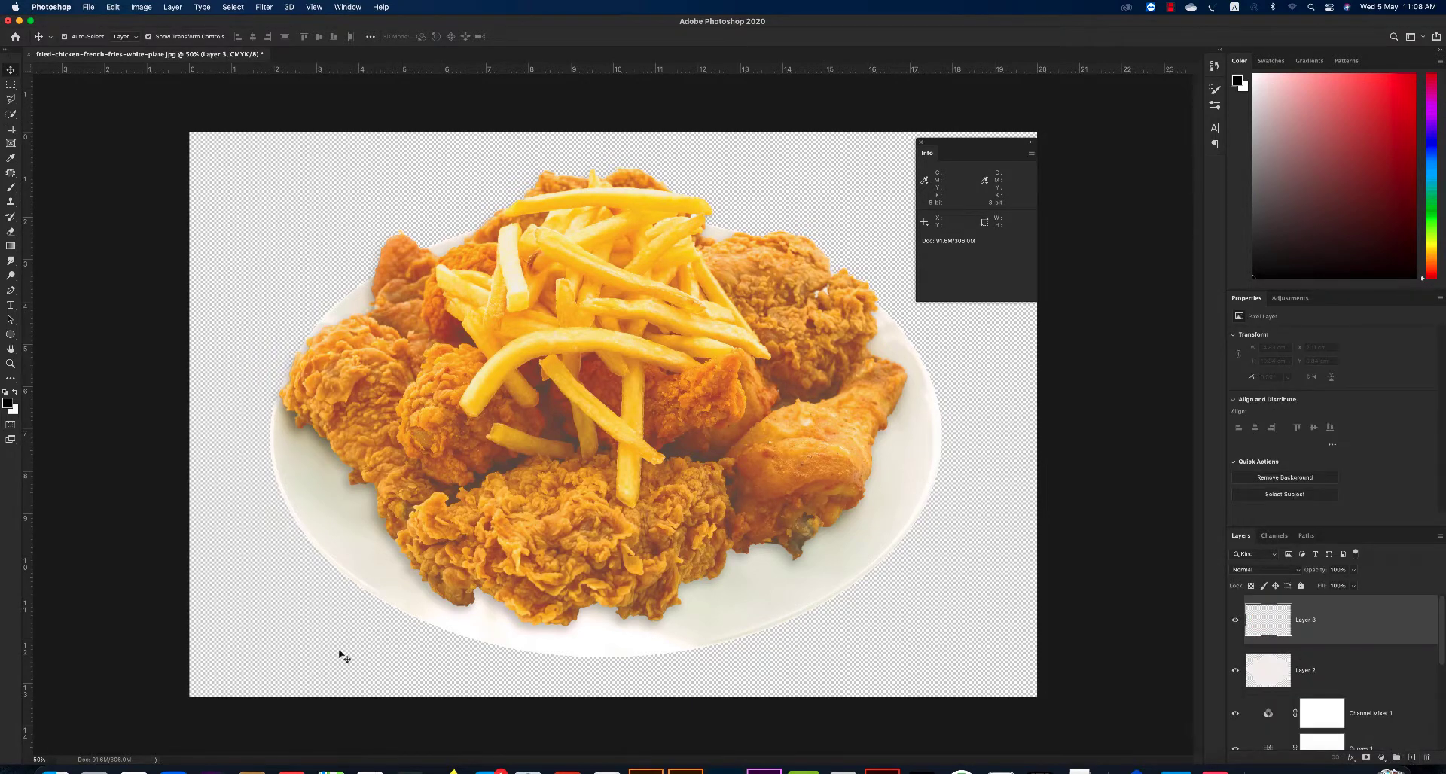
left_click(8, 403)
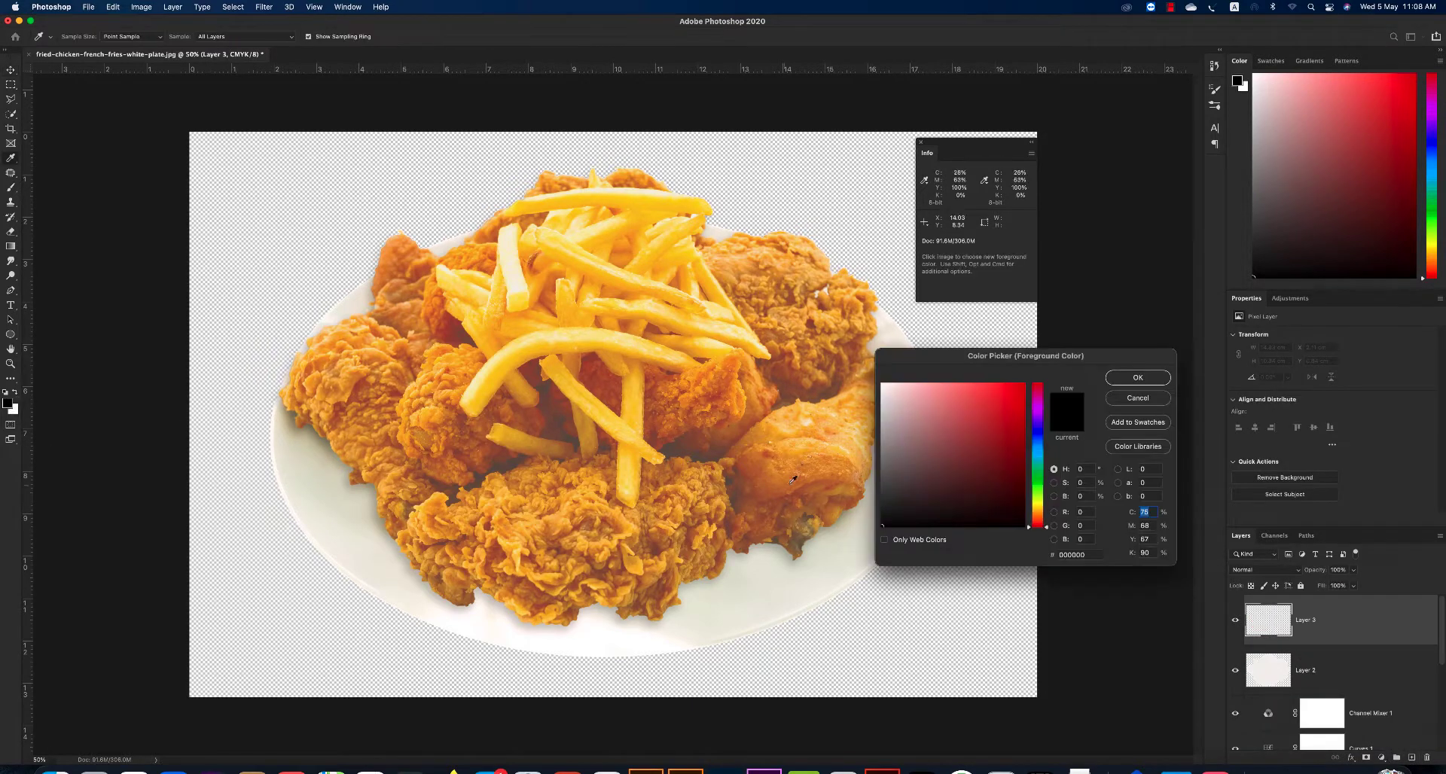
left_click_drag(1034, 444, 999, 415)
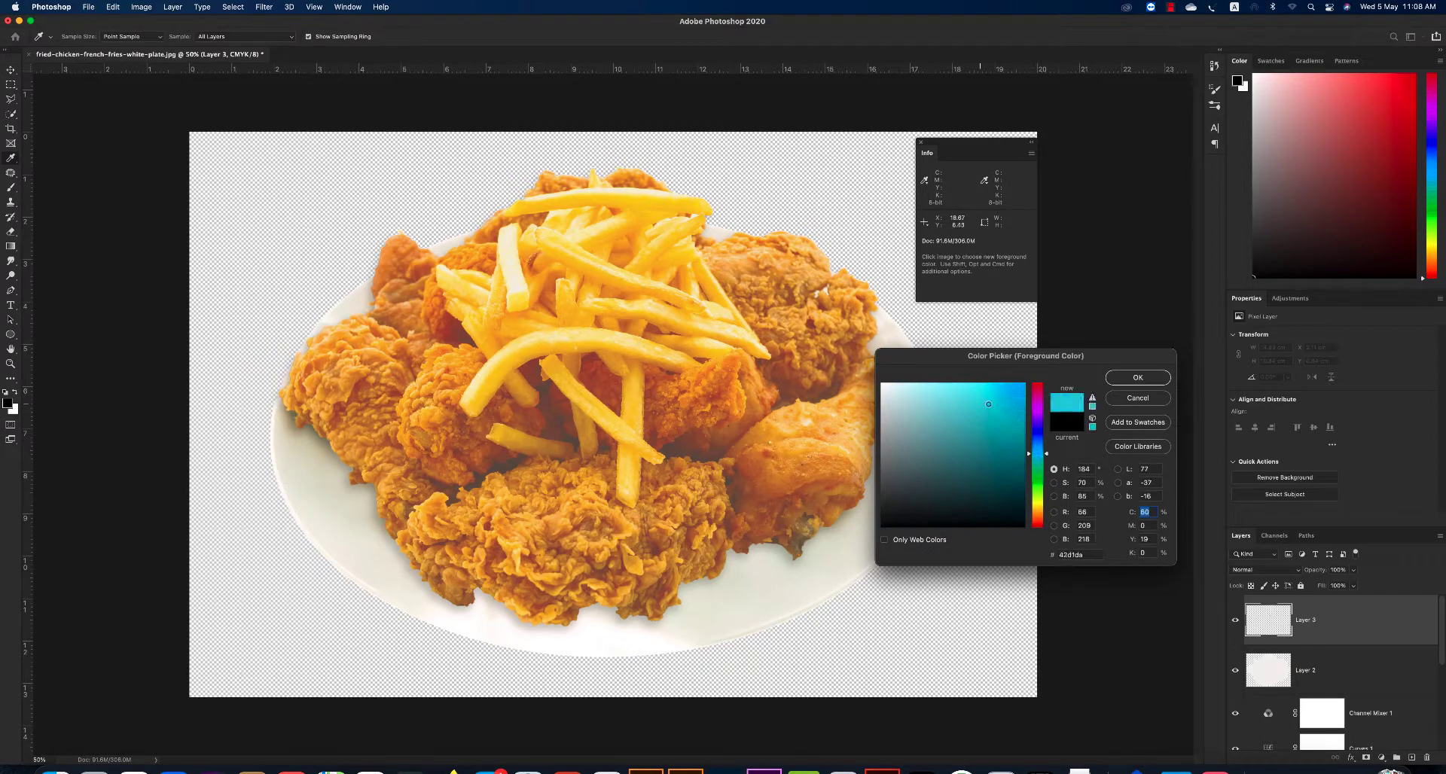
left_click(1138, 377)
key("v")
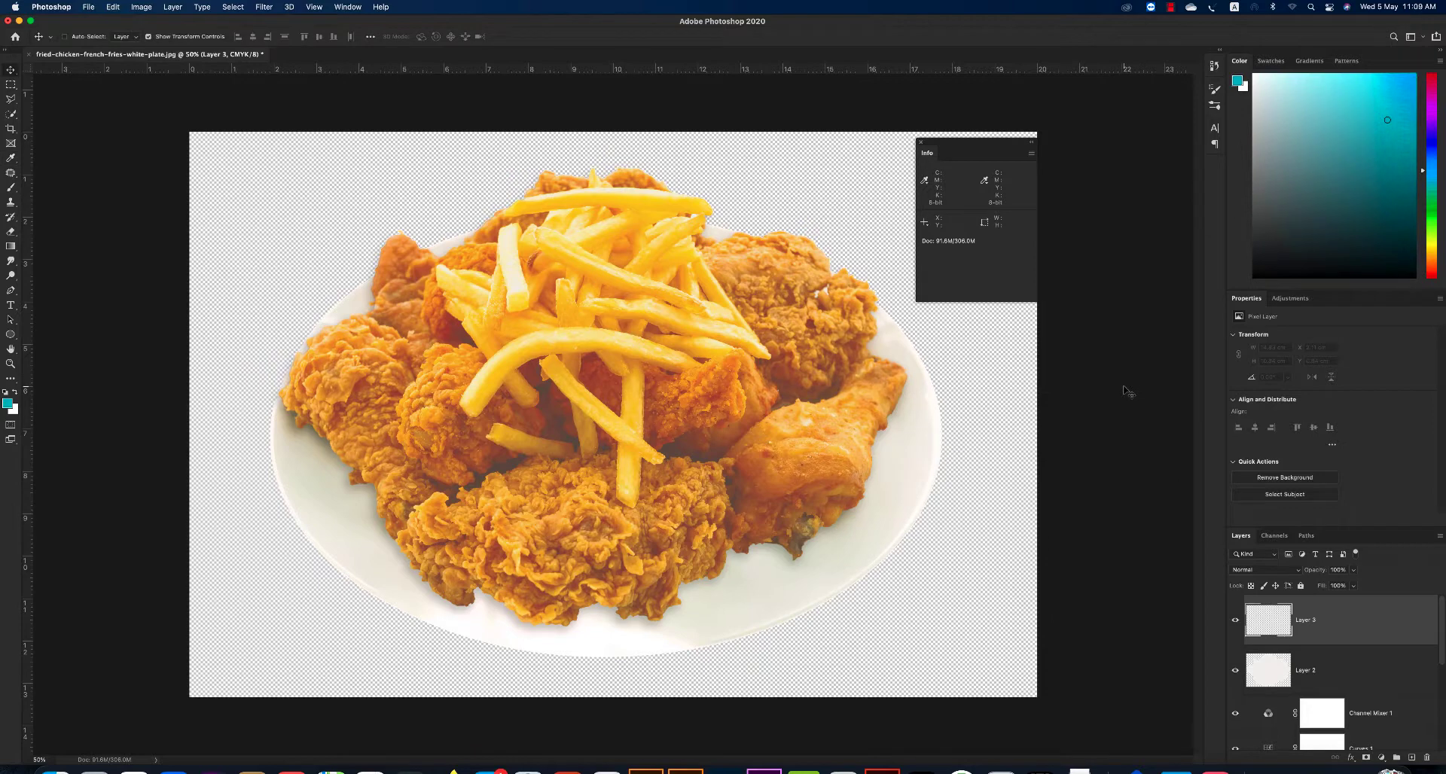
key("super+BackSpace")
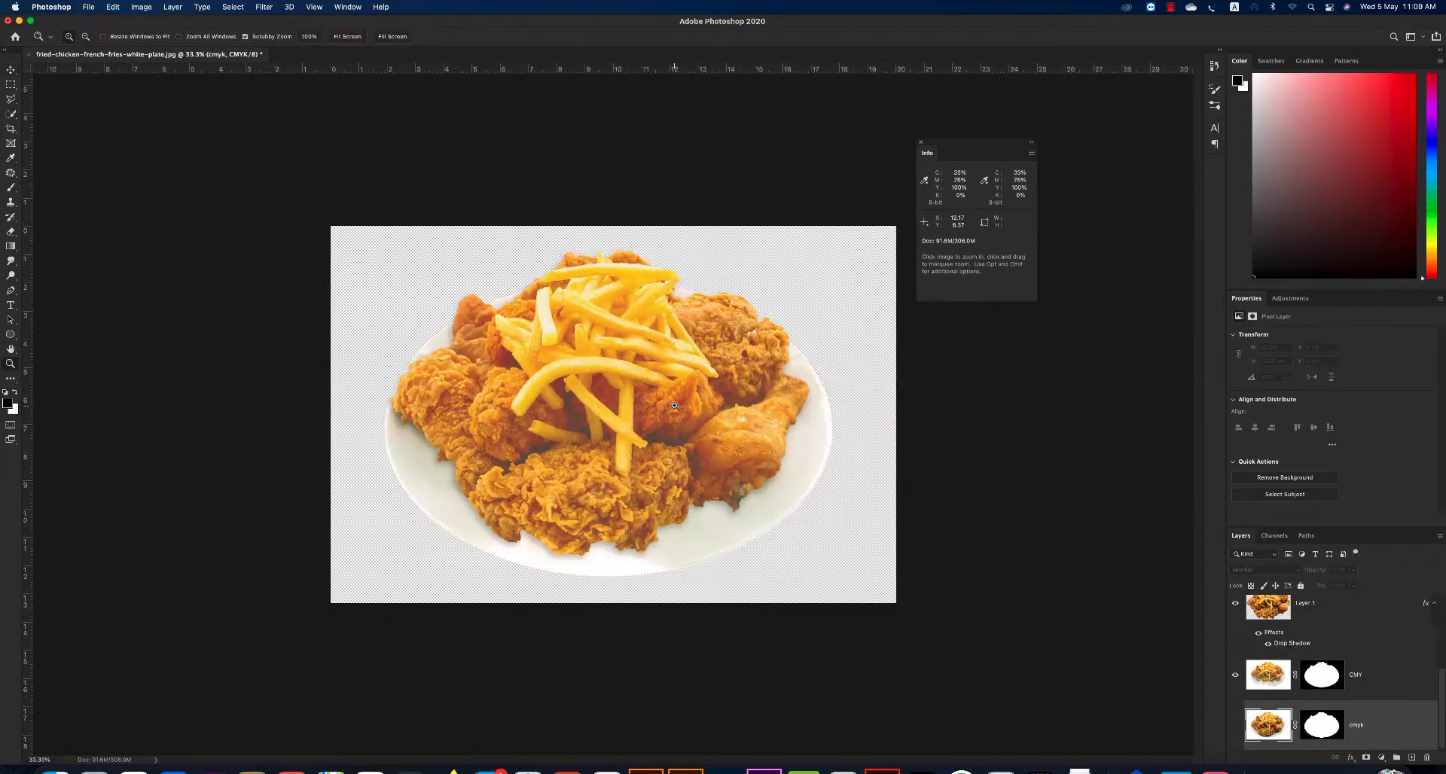
left_click(999, 409)
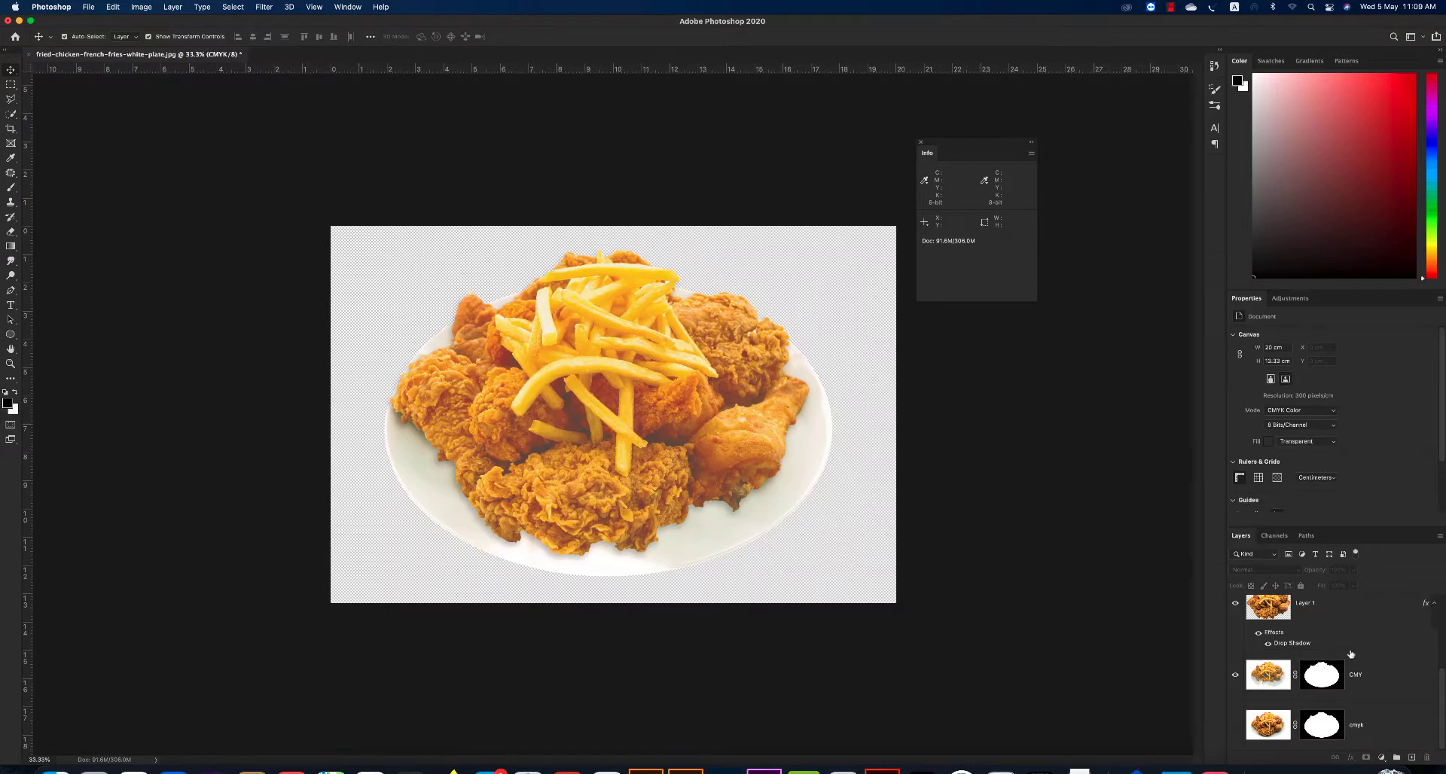
Check the Yellow, Magenta and Cyan channels one by one, restore full colour, and zoom into the plate.
left_click(1276, 536)
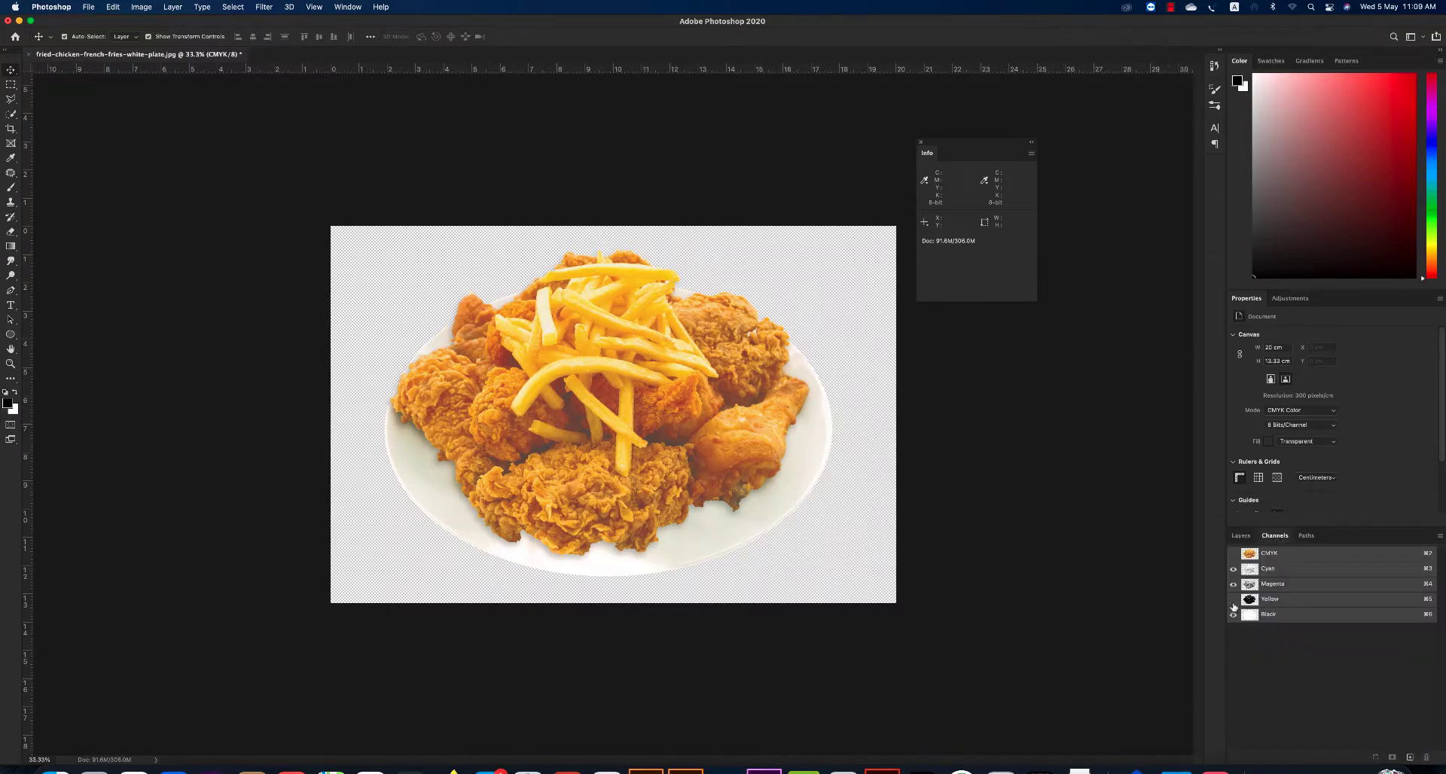
left_click(1233, 600)
left_click(1234, 585)
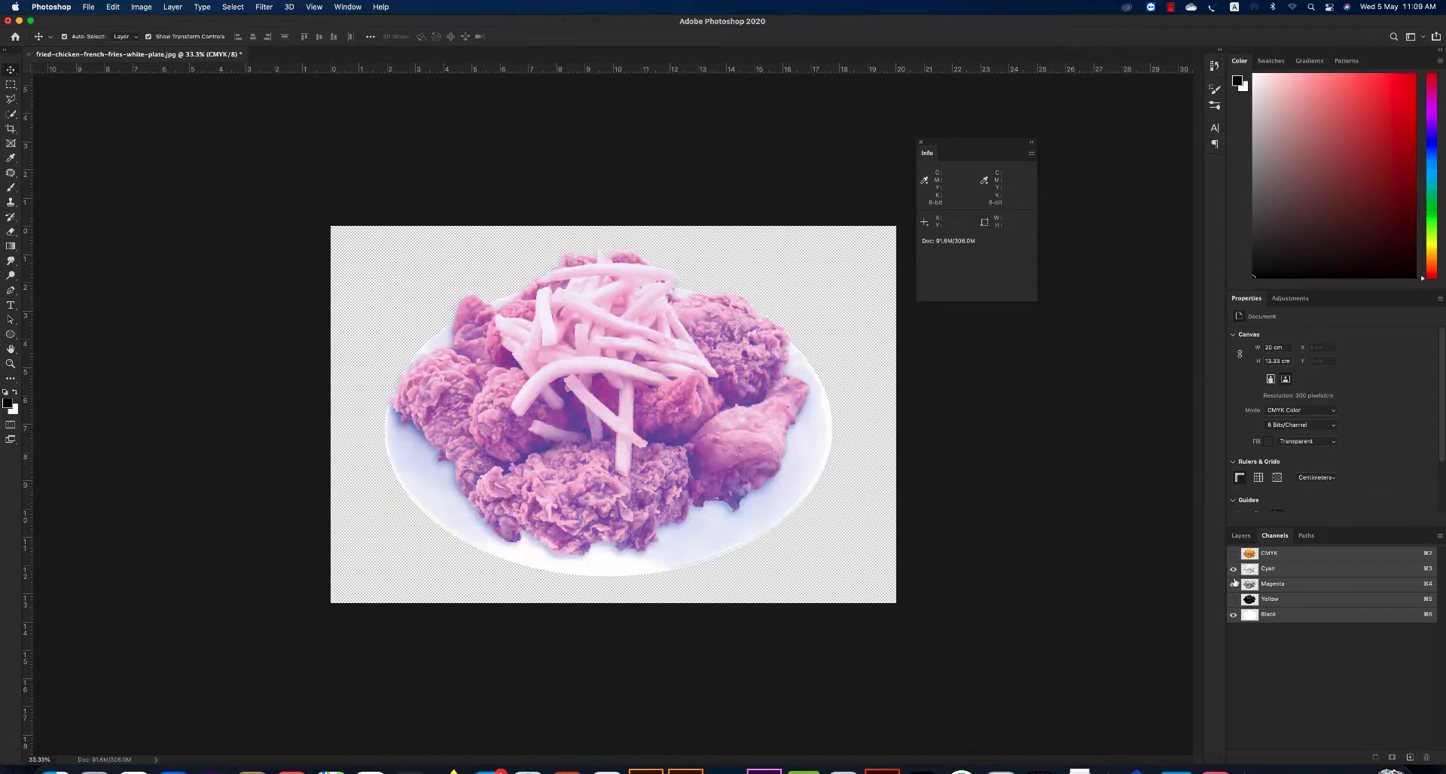
left_click(1233, 569)
left_click(1234, 584)
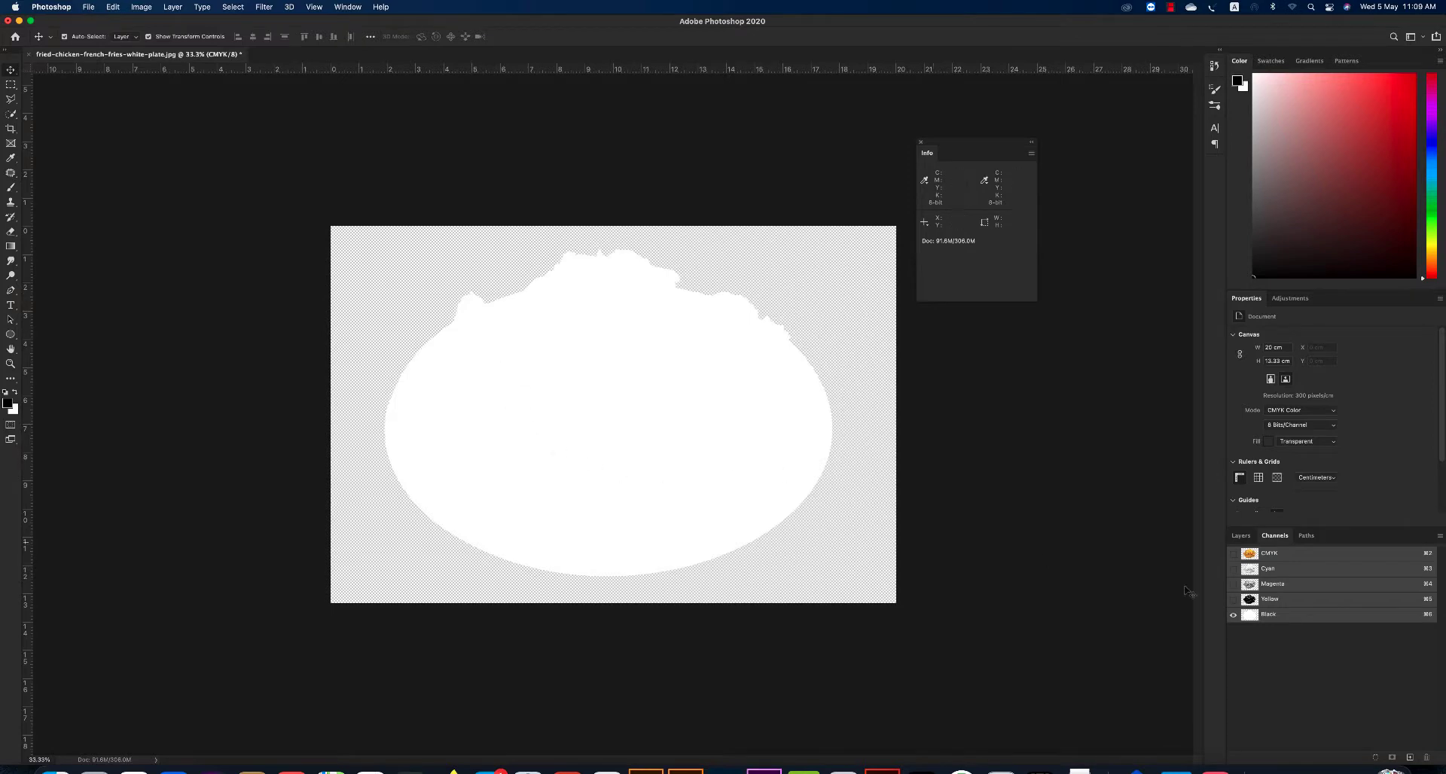
left_click(1233, 569)
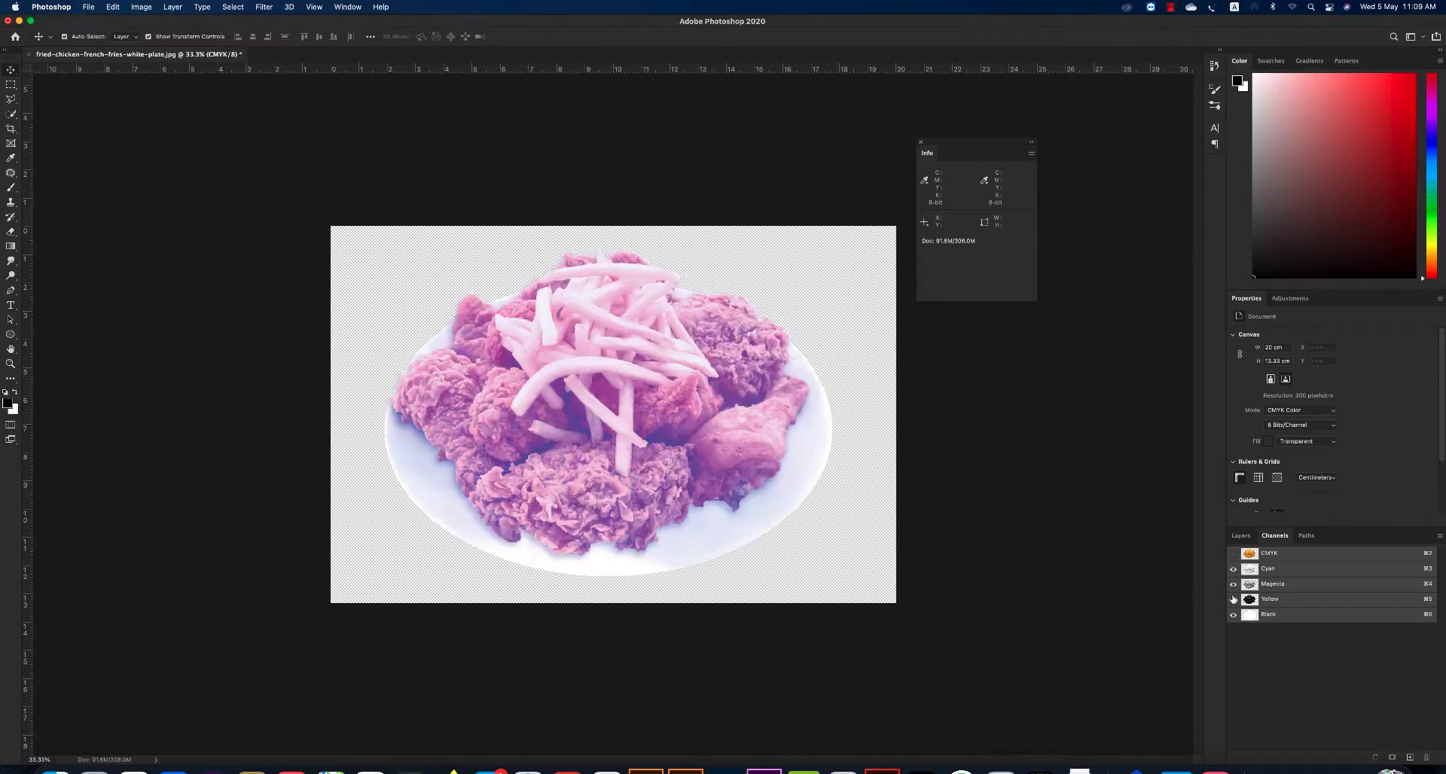
left_click(1234, 599)
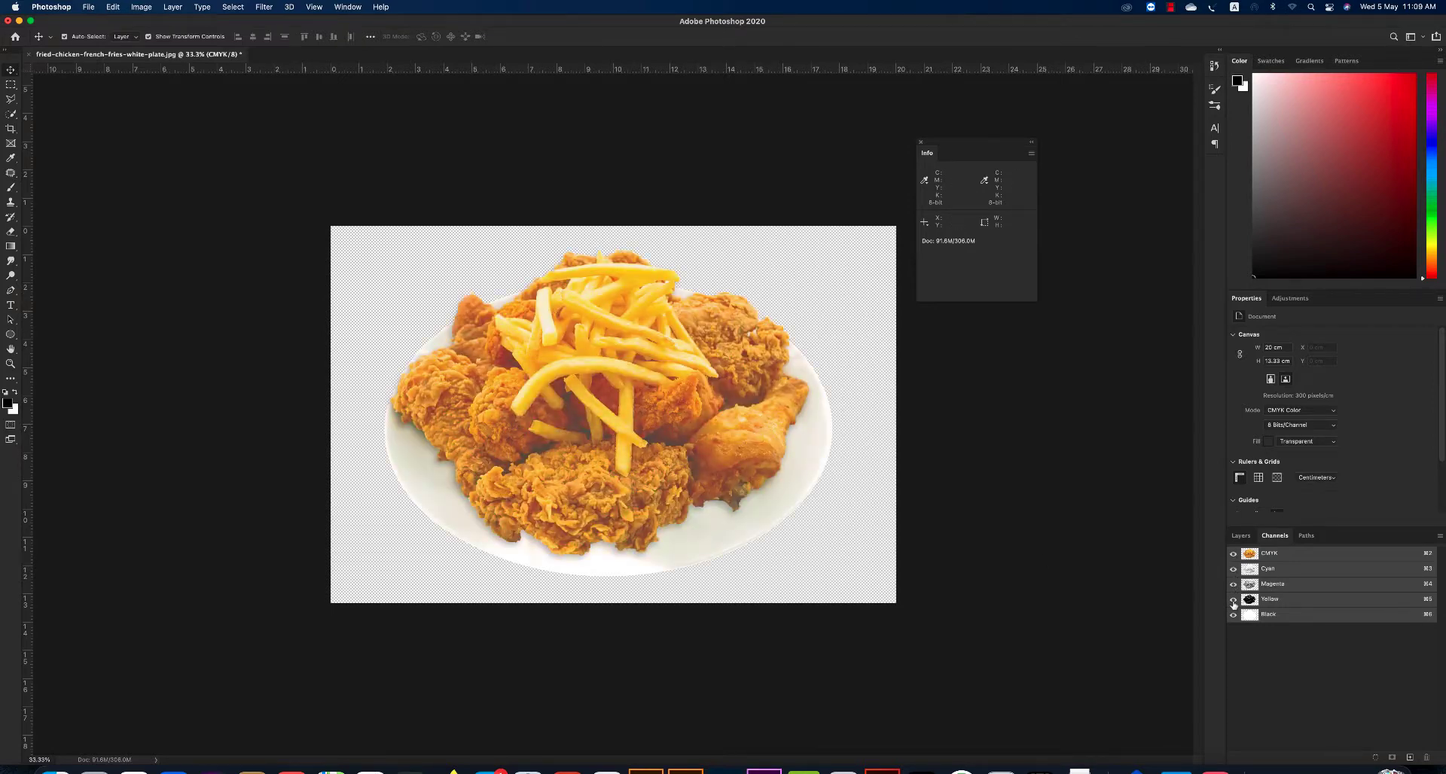
key("z")
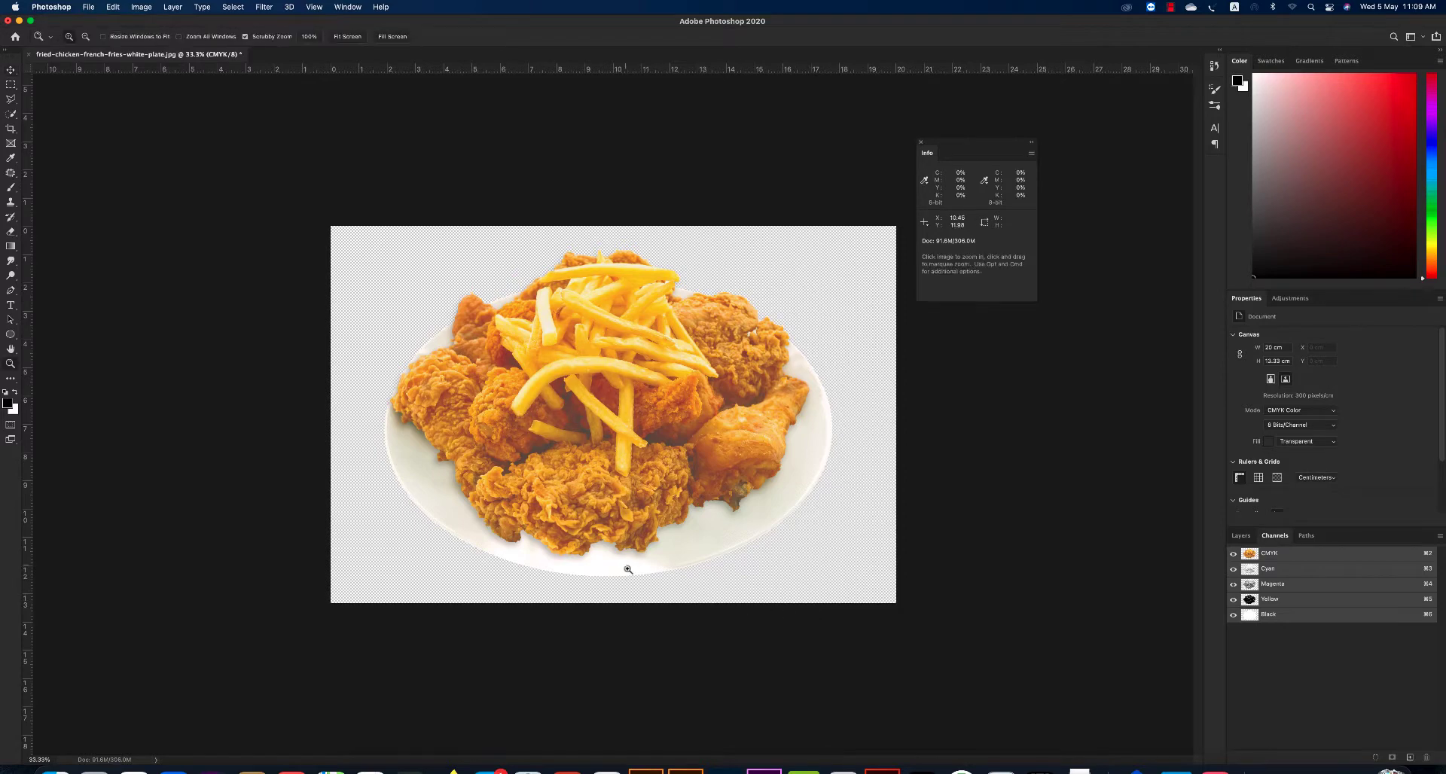
left_click_drag(623, 567, 651, 588)
Show the CMY layer, load the plate selection, and sample the light plate colour.
left_click(1240, 537)
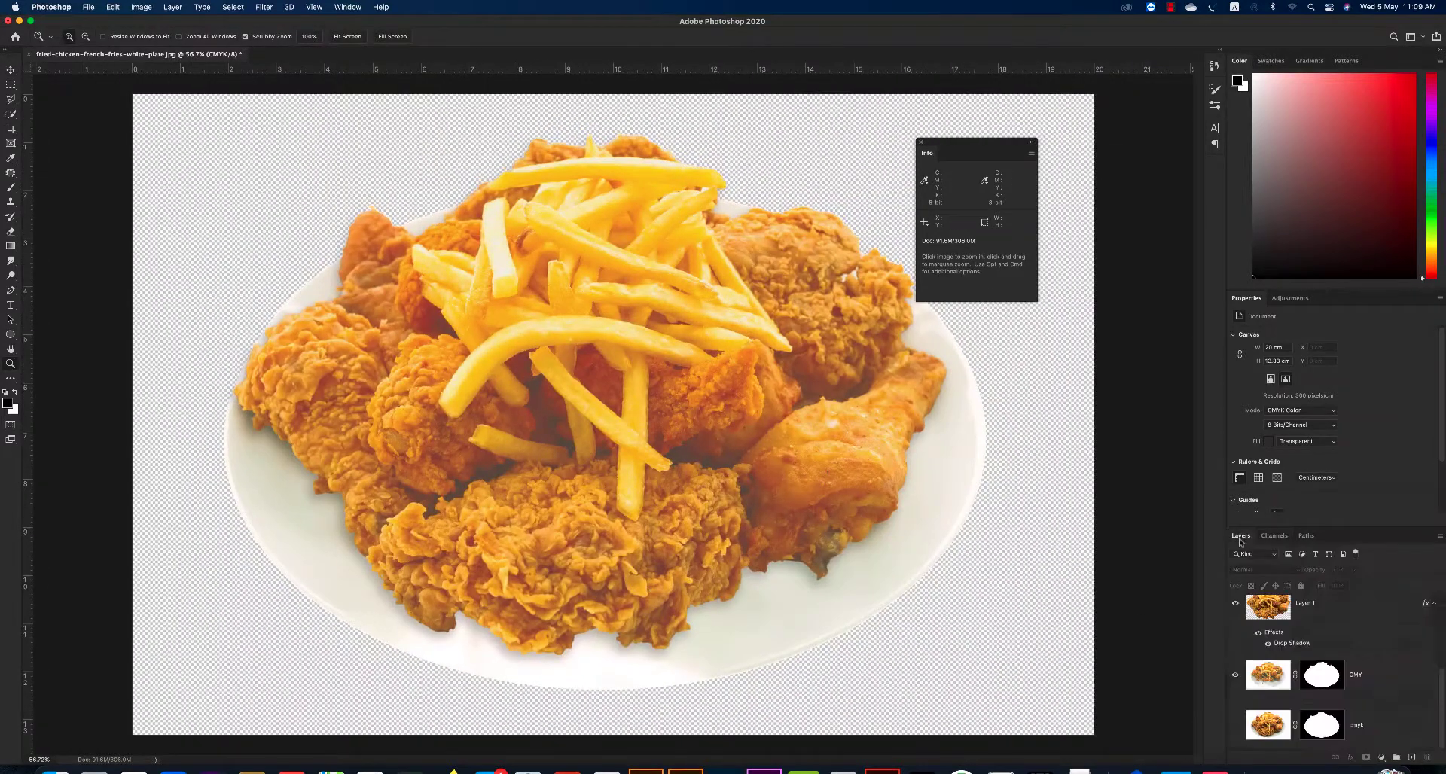
left_click(1235, 678)
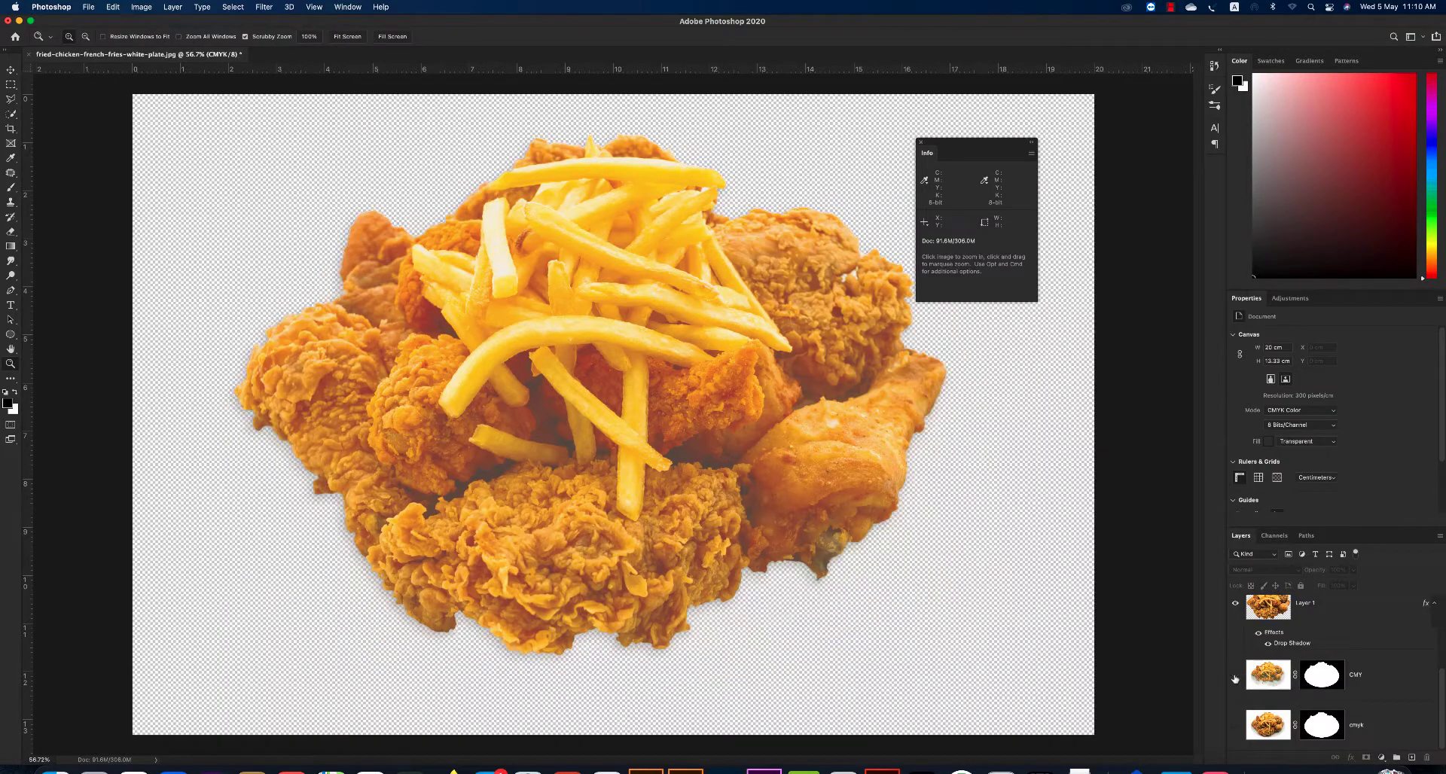
left_click(1310, 682, "super")
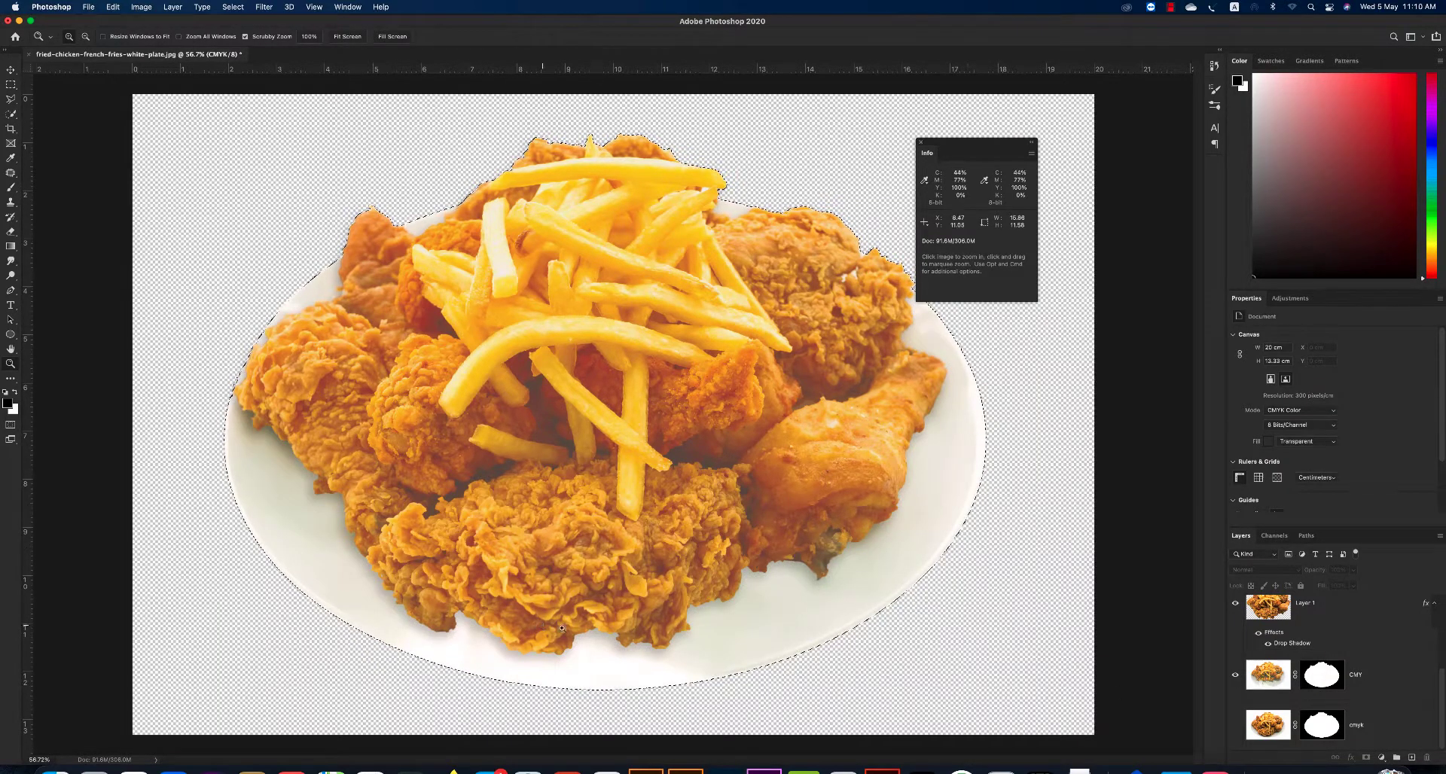
key("s")
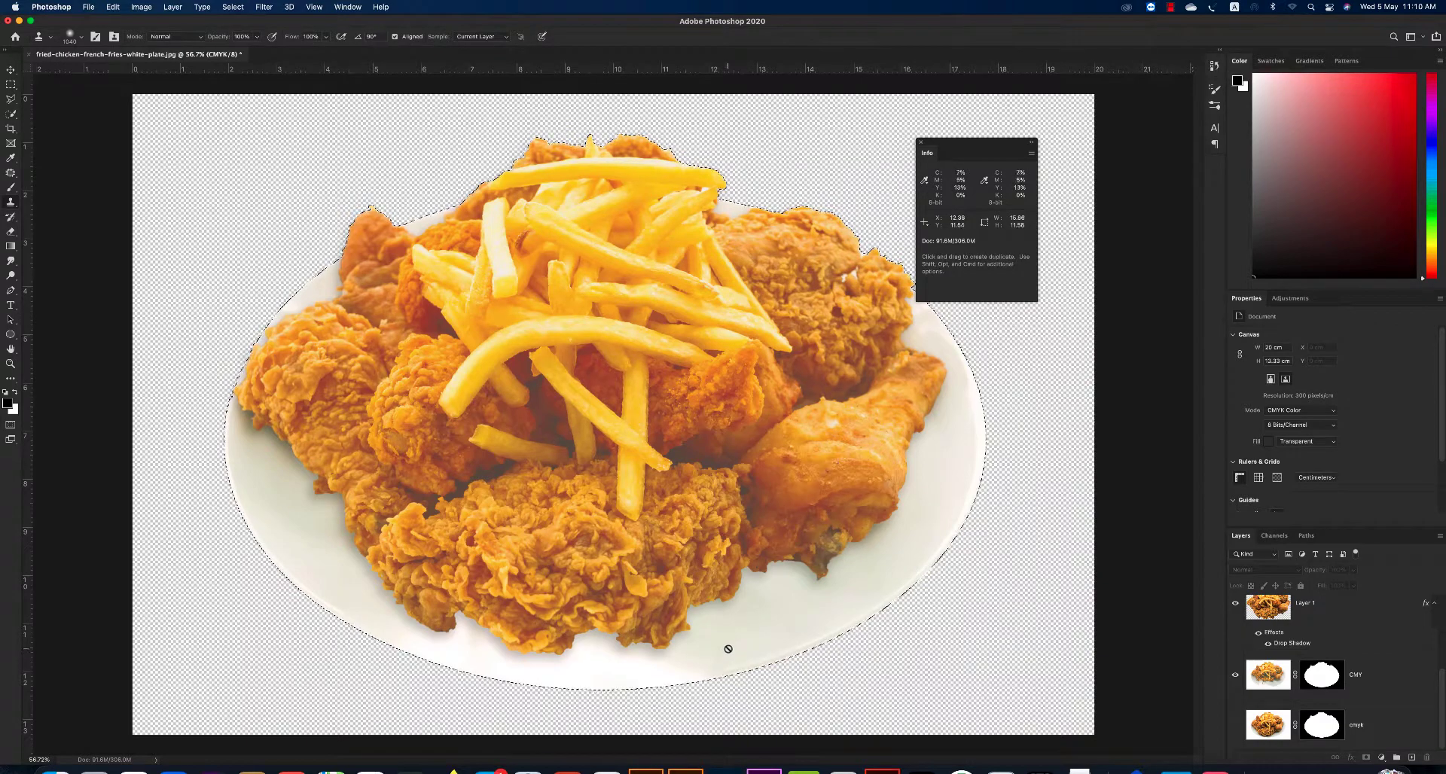
key("i")
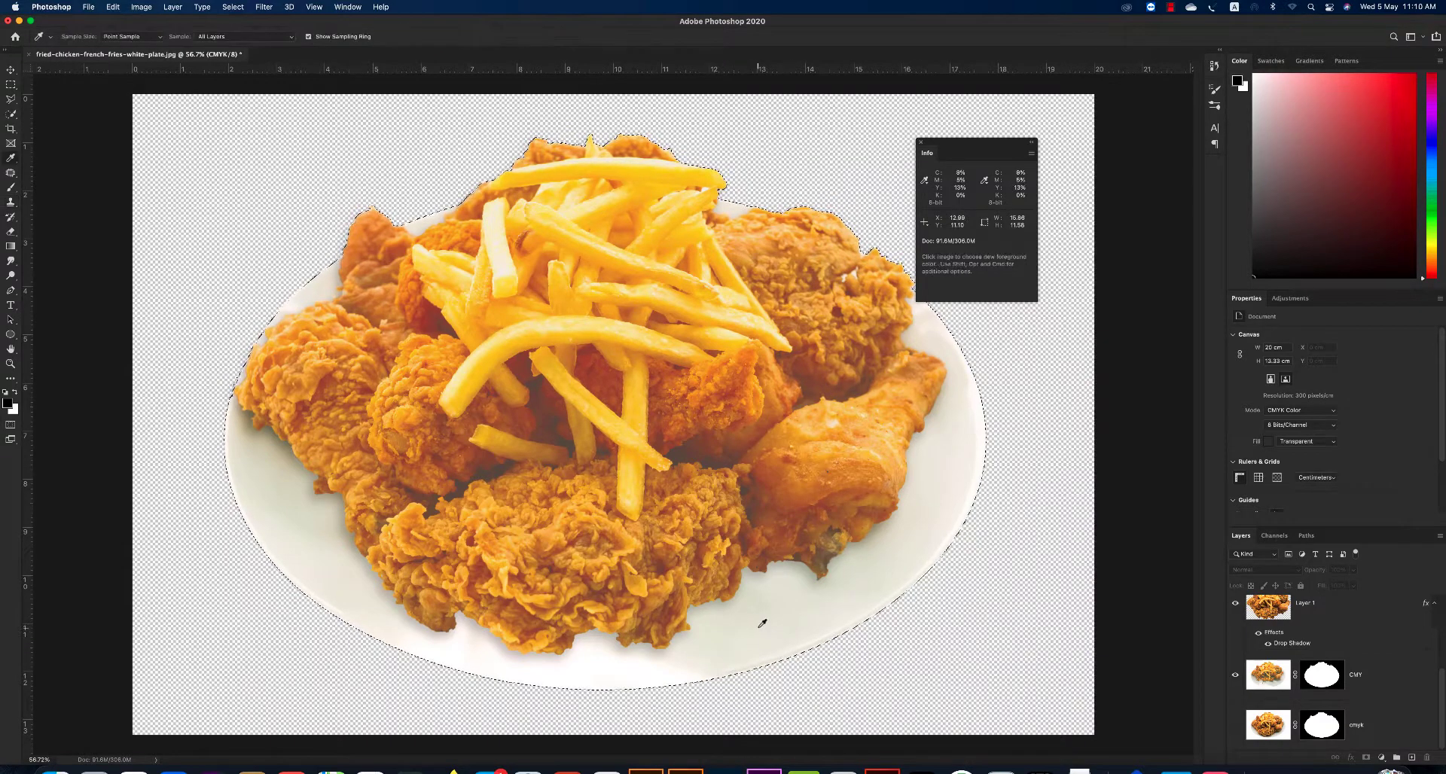
key("alt+bracketleft")
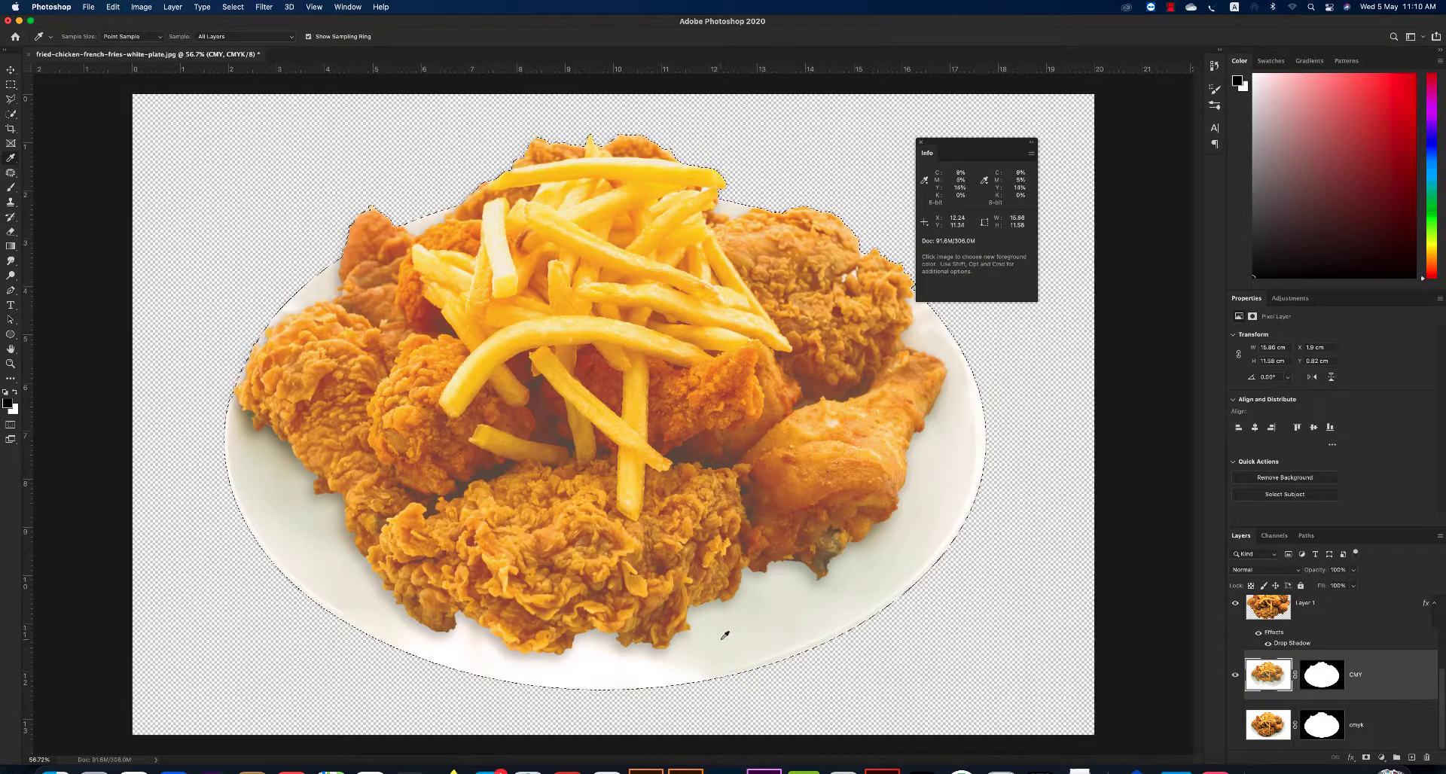
left_click(721, 634)
key("v")
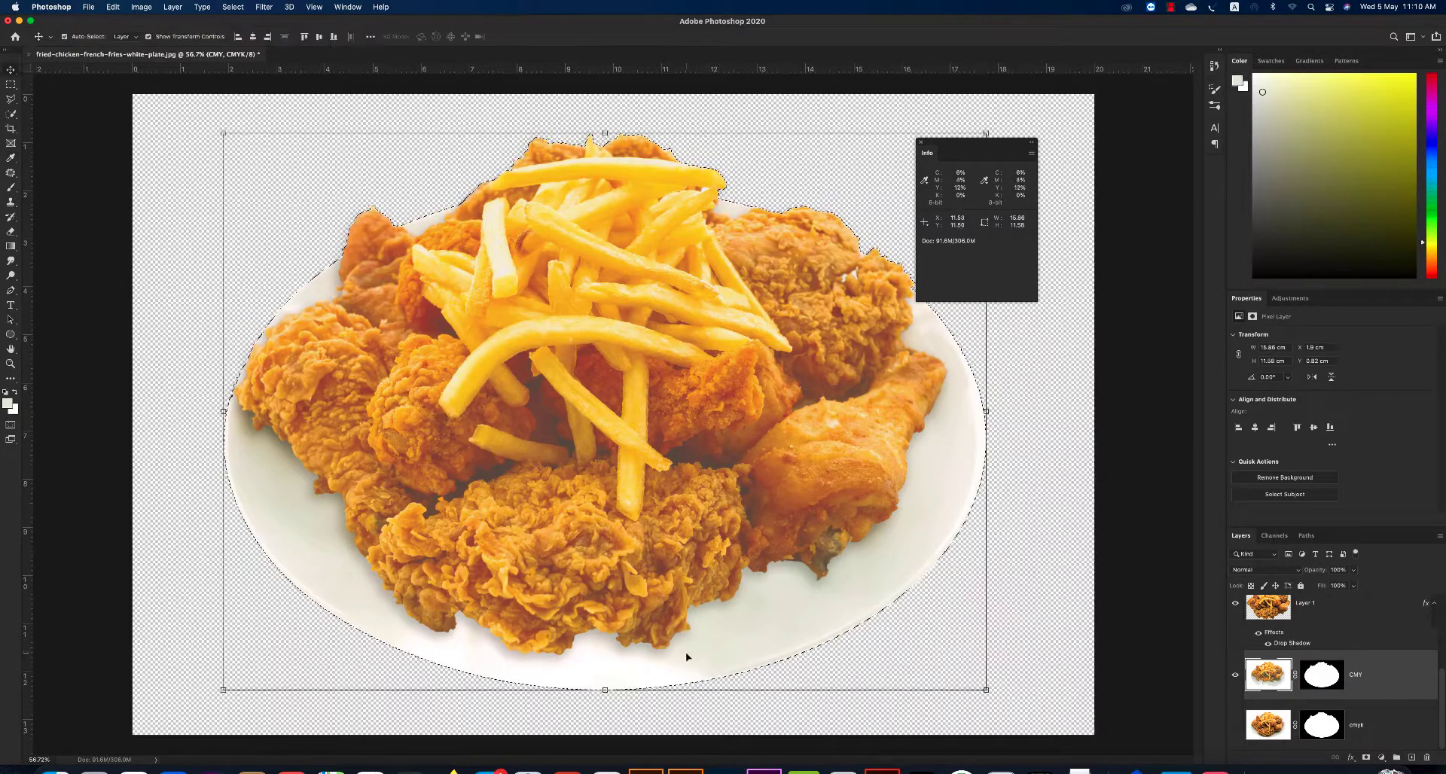
Paint the plate's lower edge with a Darken-mode brush in the plate colour.
key("super+d")
key("b")
left_click_drag(686, 647, 531, 670)
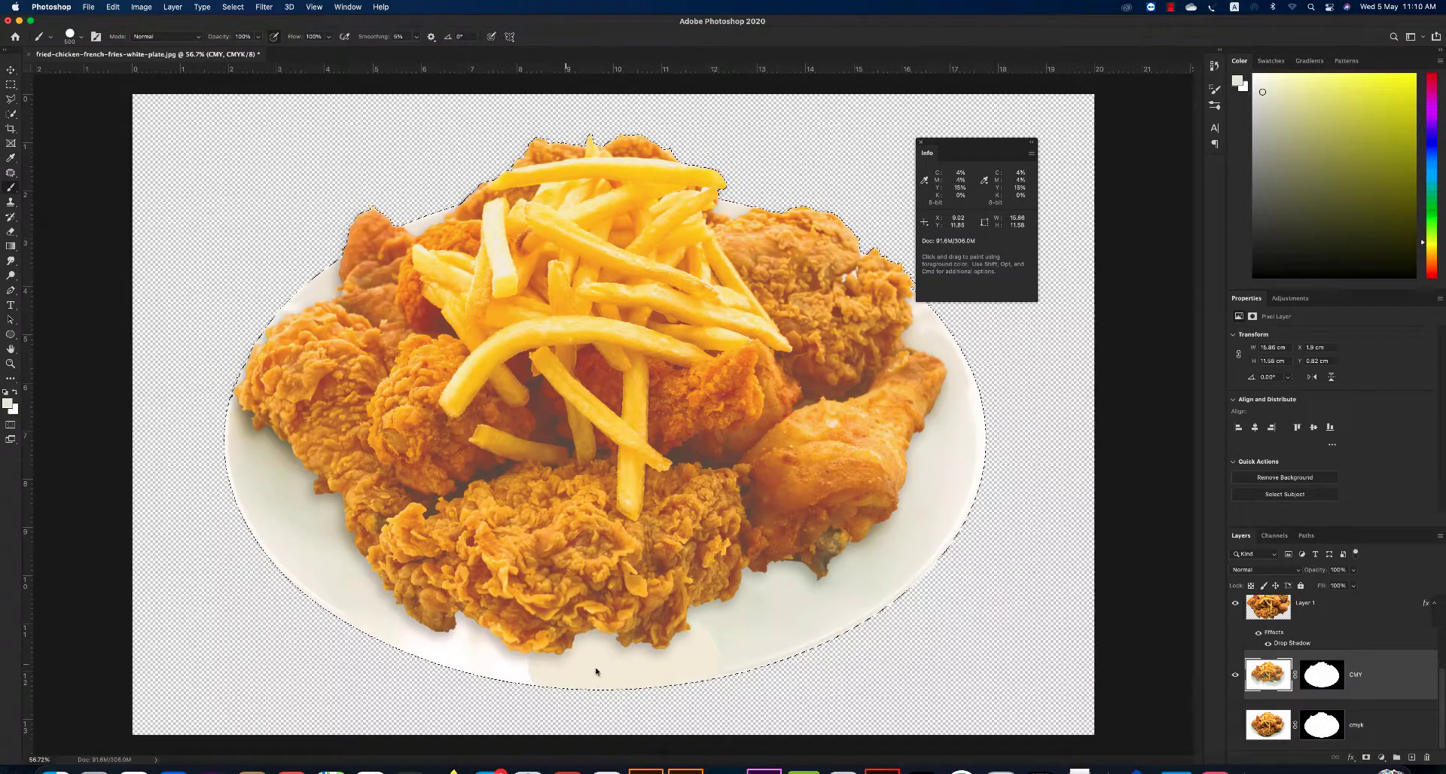
left_click(164, 36)
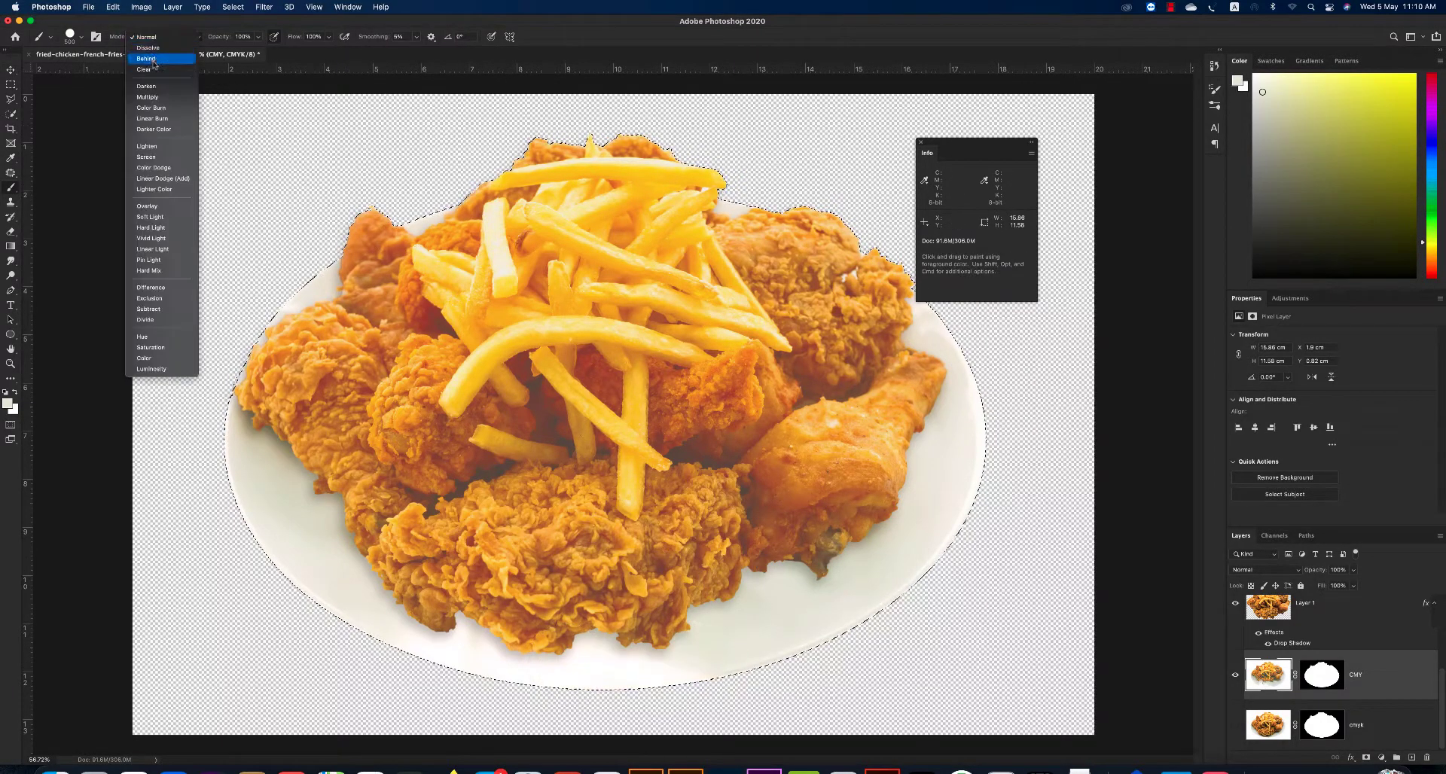
left_click(153, 87)
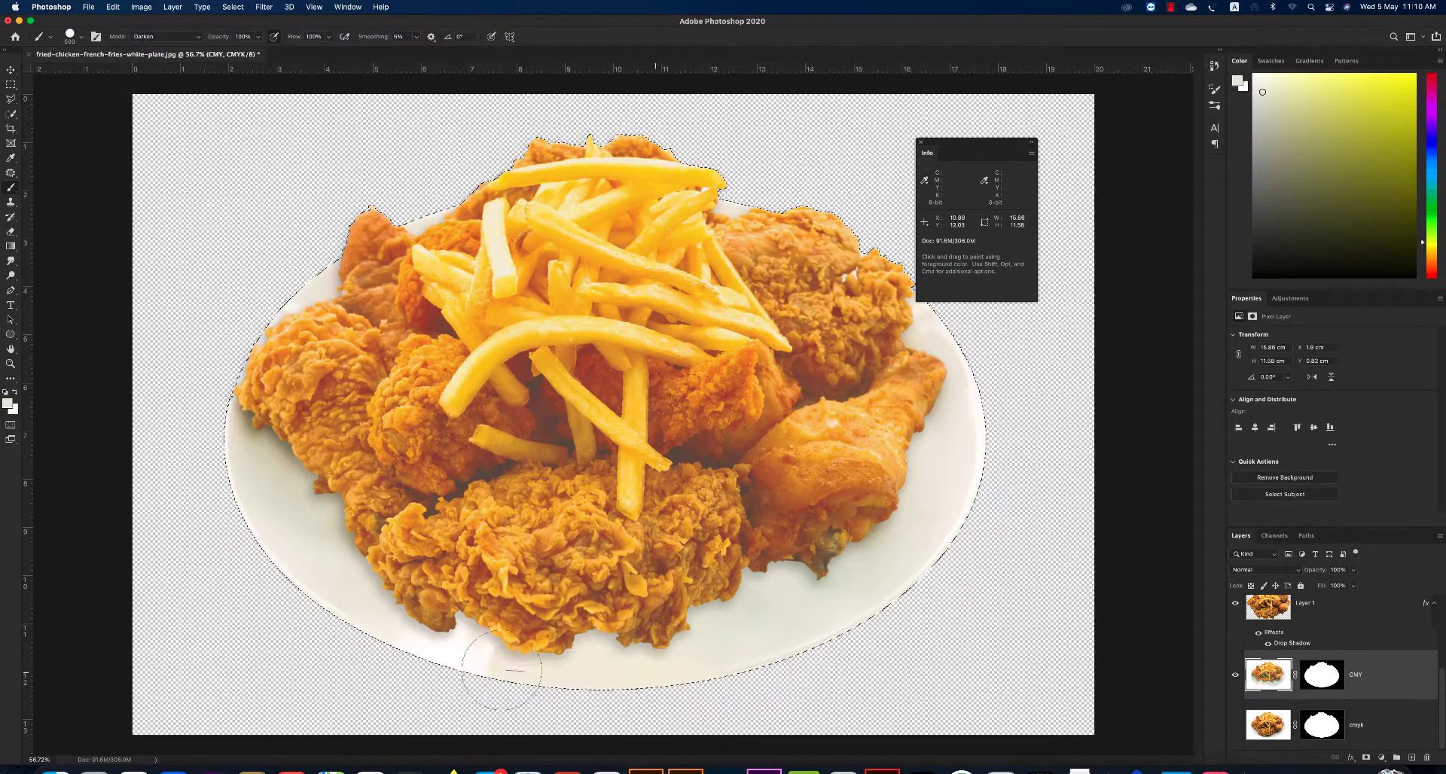
left_click_drag(590, 671, 425, 662)
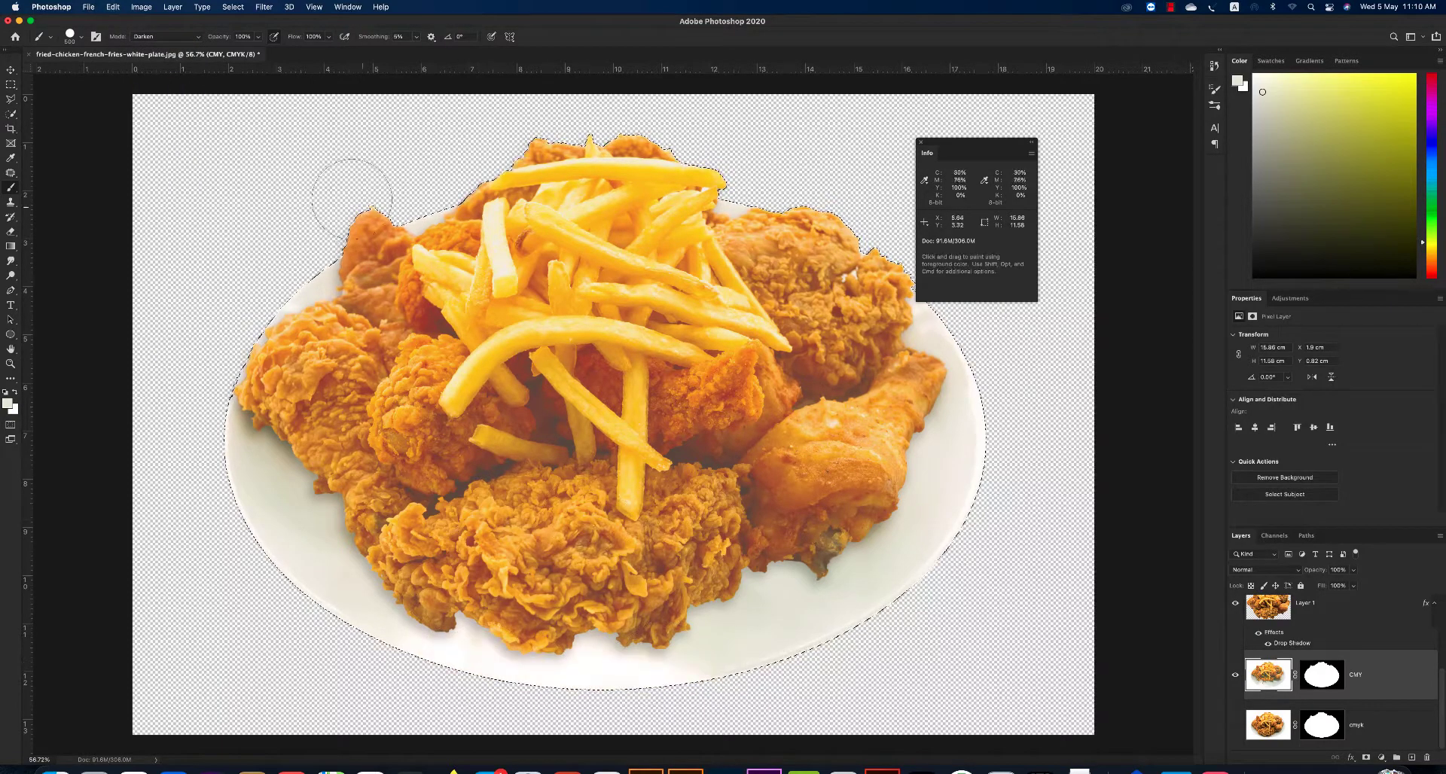
Paint the plate's lower-left edge at 58% opacity, then lower opacity to about 37%.
left_click_drag(260, 38, 243, 49)
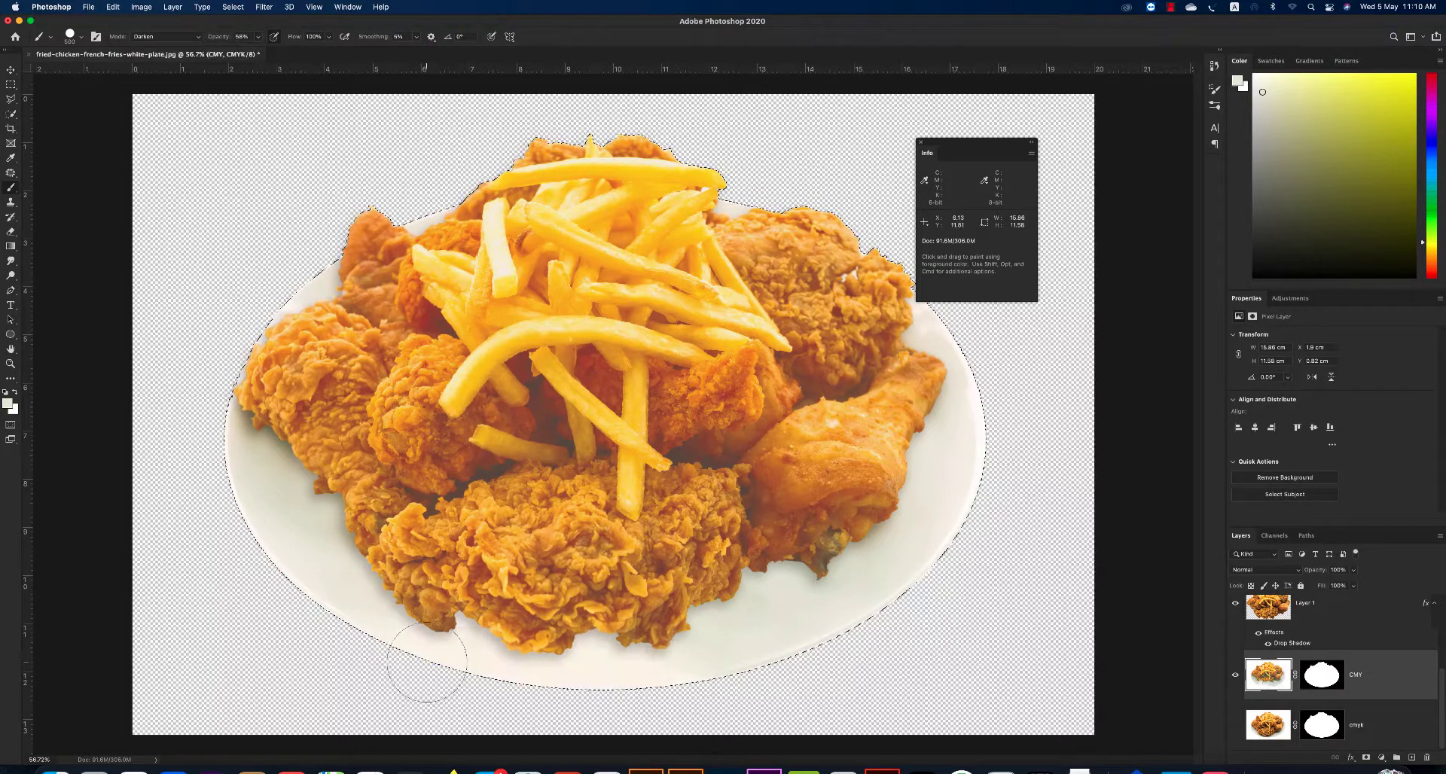
left_click_drag(652, 684, 422, 640)
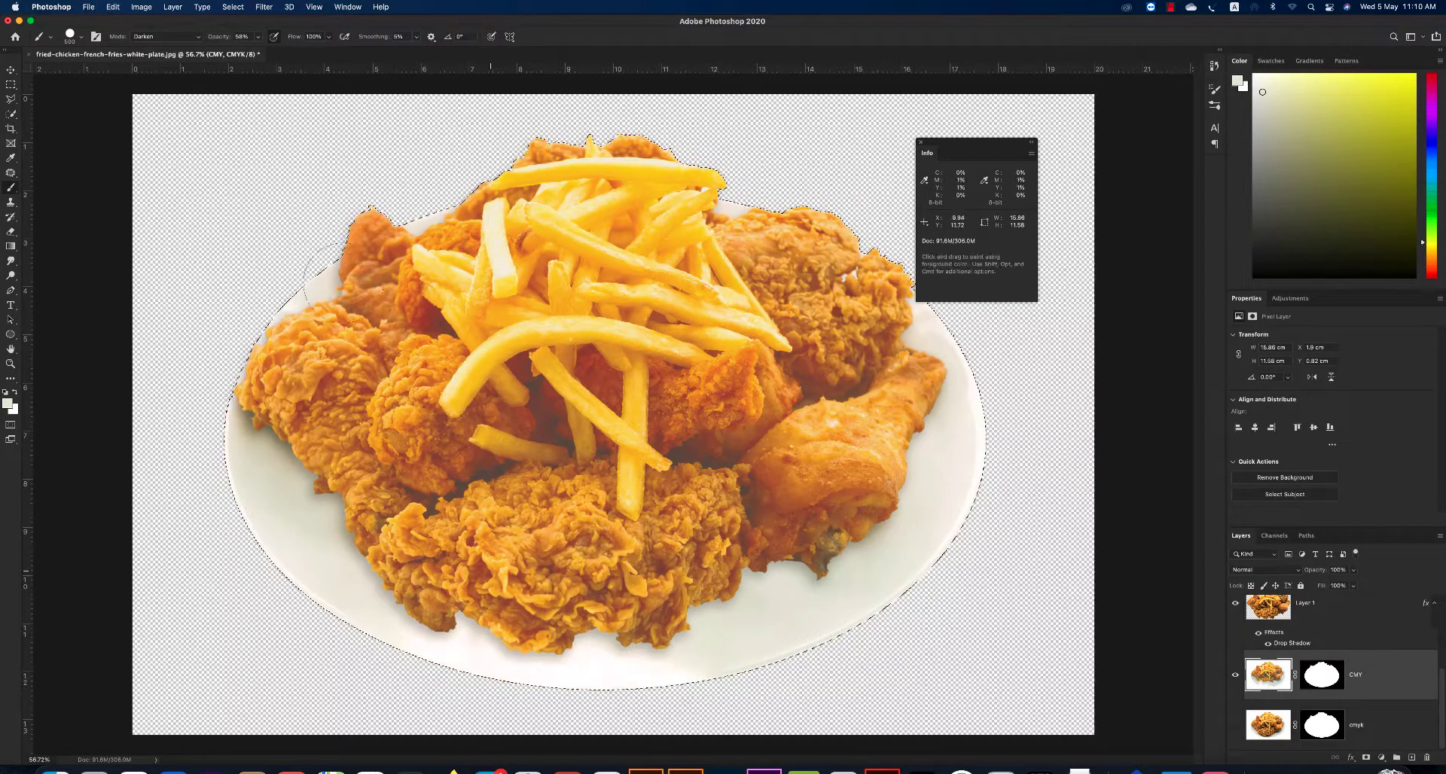
left_click(259, 37)
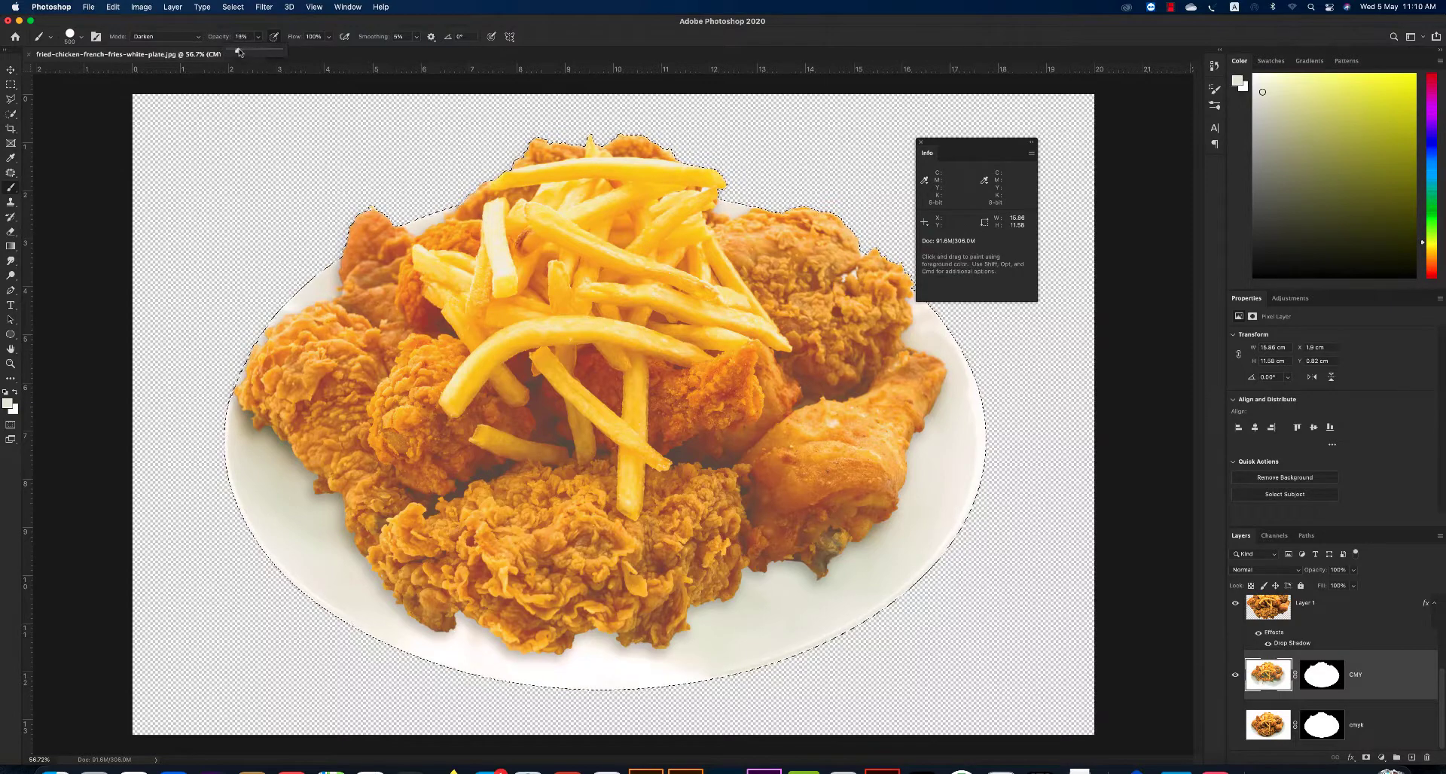
left_click_drag(247, 51, 246, 52)
Switch to a soft round brush enlarged to 1200 px, then drop the selection.
right_click(636, 519)
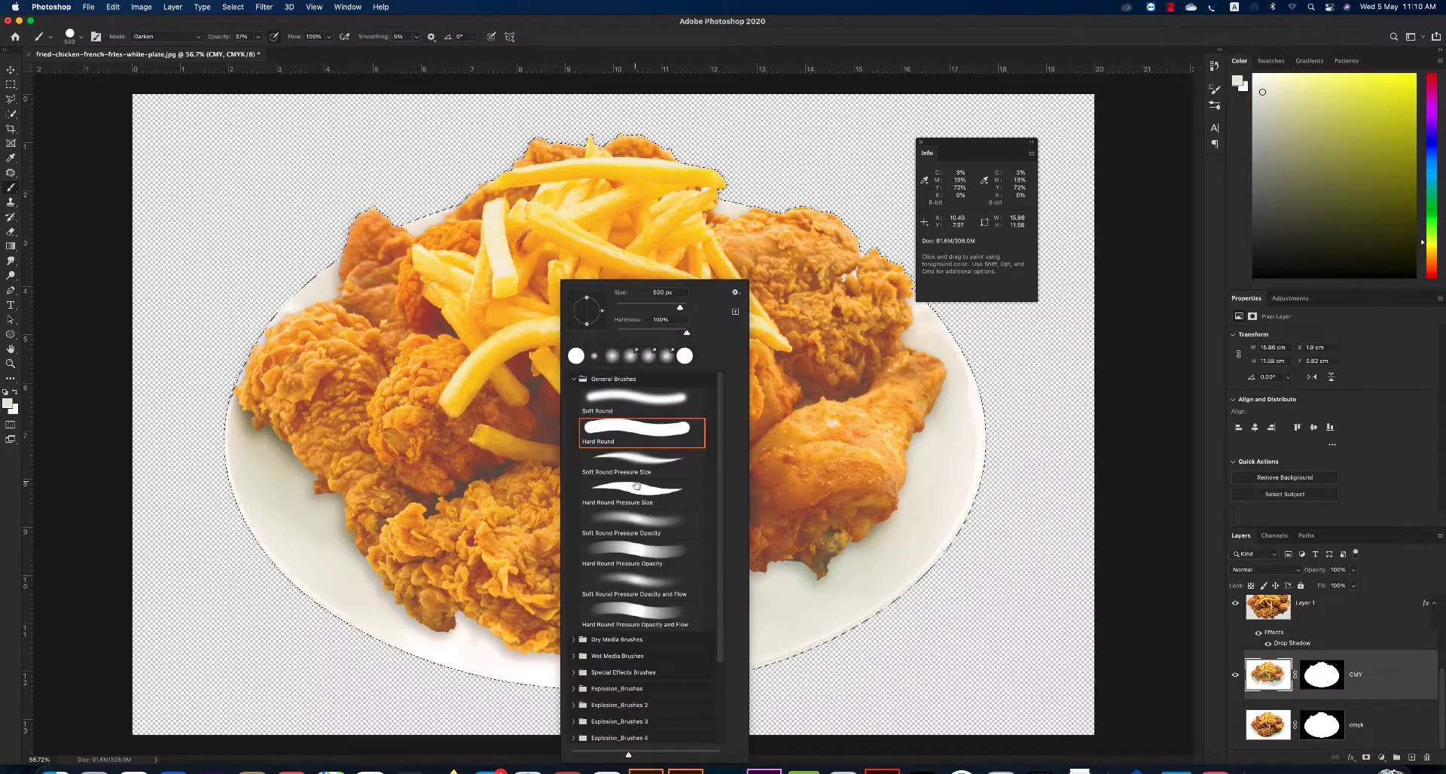
left_click(668, 402)
left_click(903, 661)
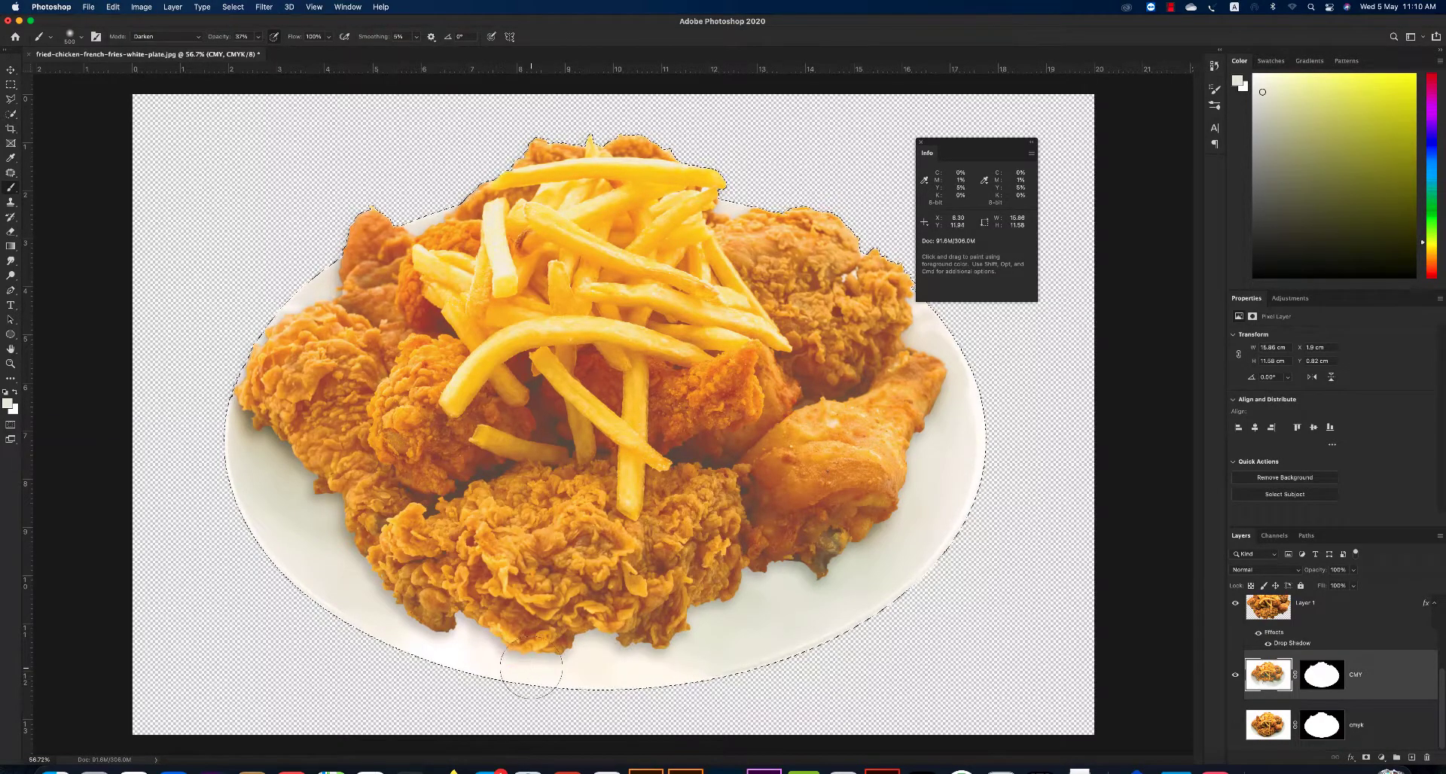
key("bracketright")
key("bracketright")
key("bracketright")
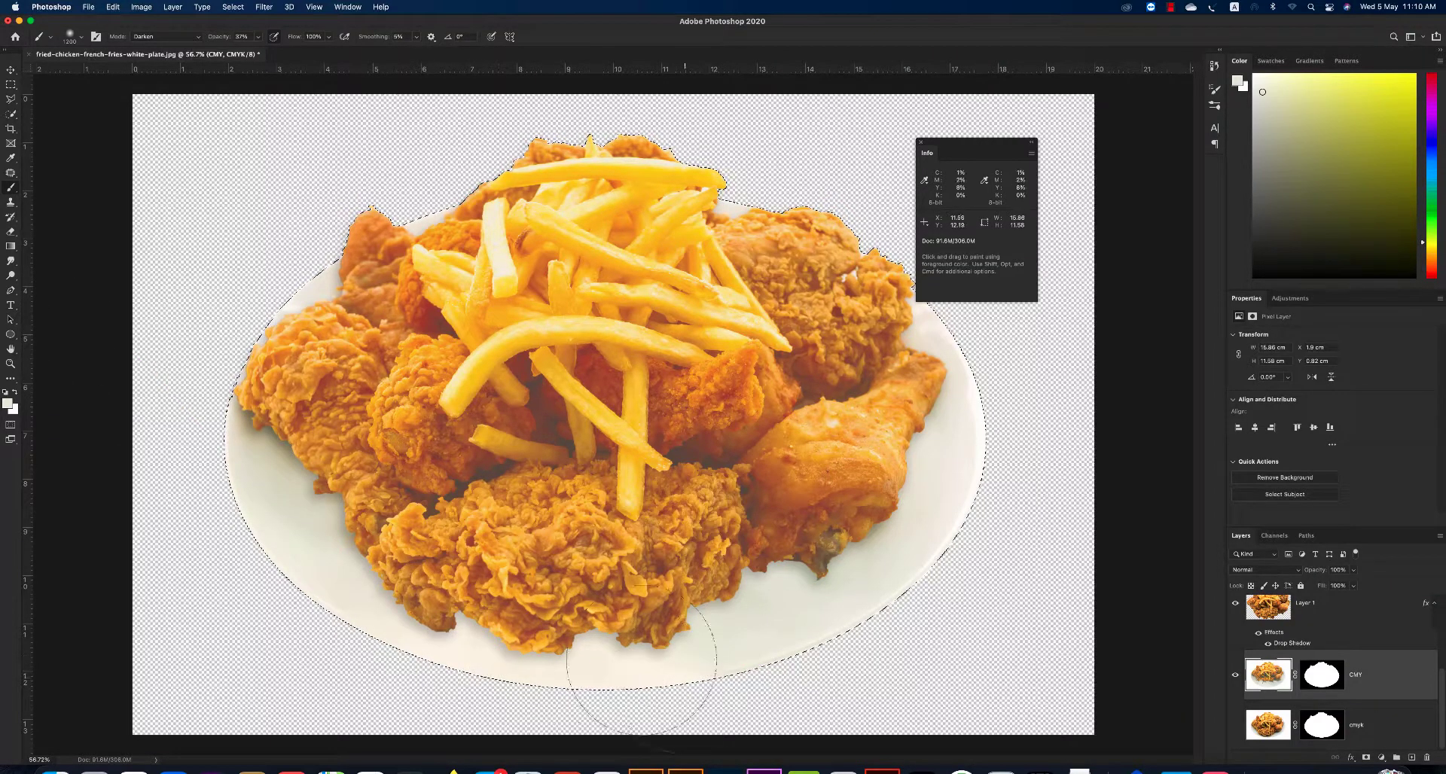
key("v")
key("super+d")
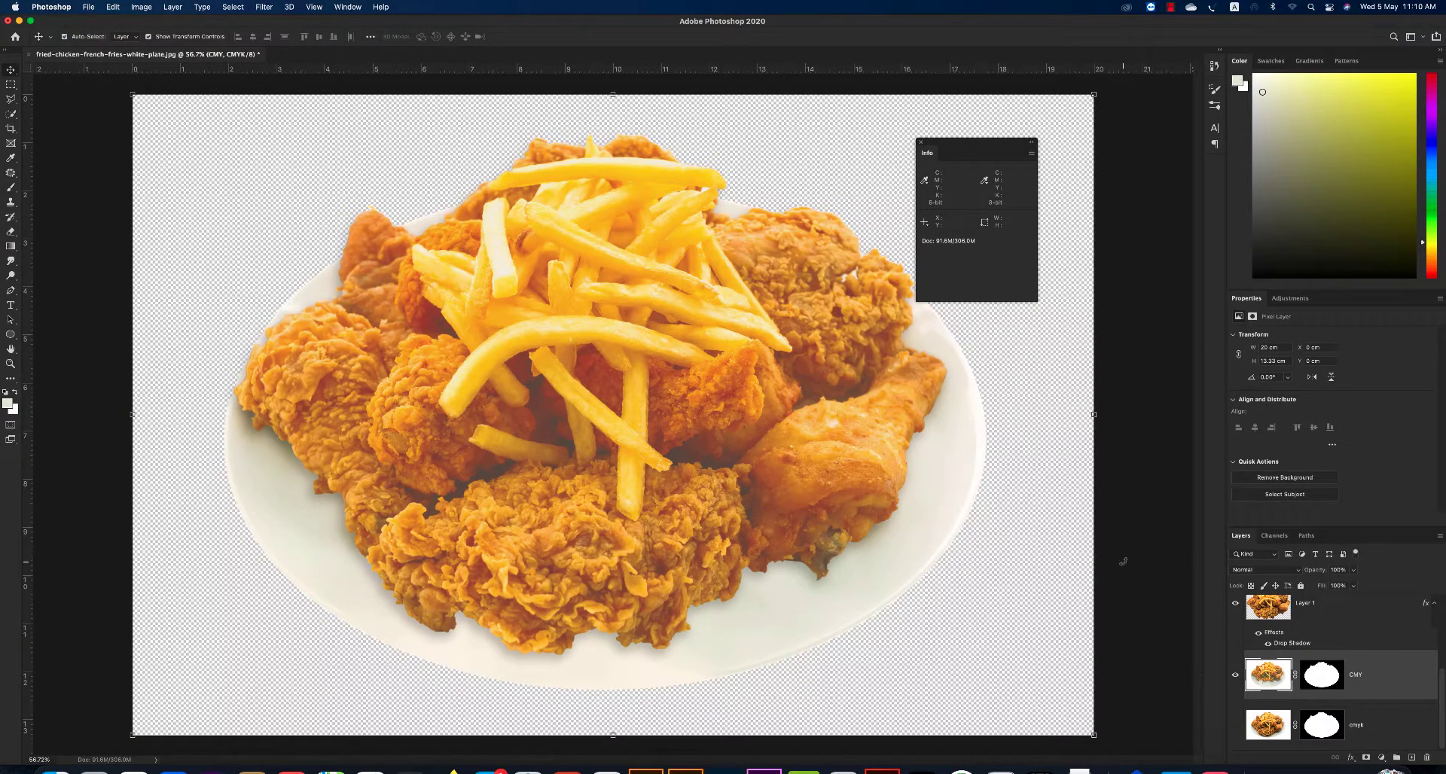
Reset colours to black and white and add a new layer filled with white.
key("z")
left_click(675, 413, "alt")
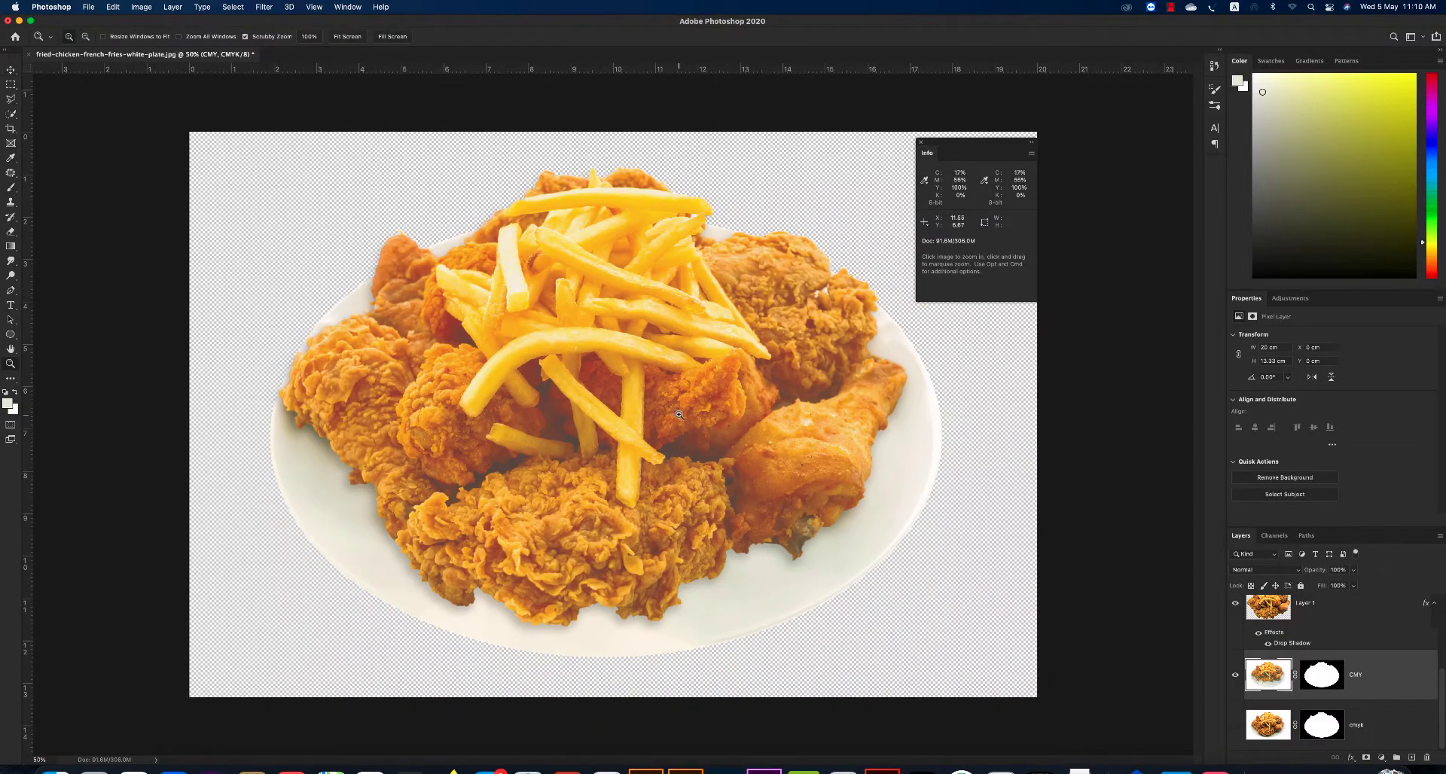
key("d")
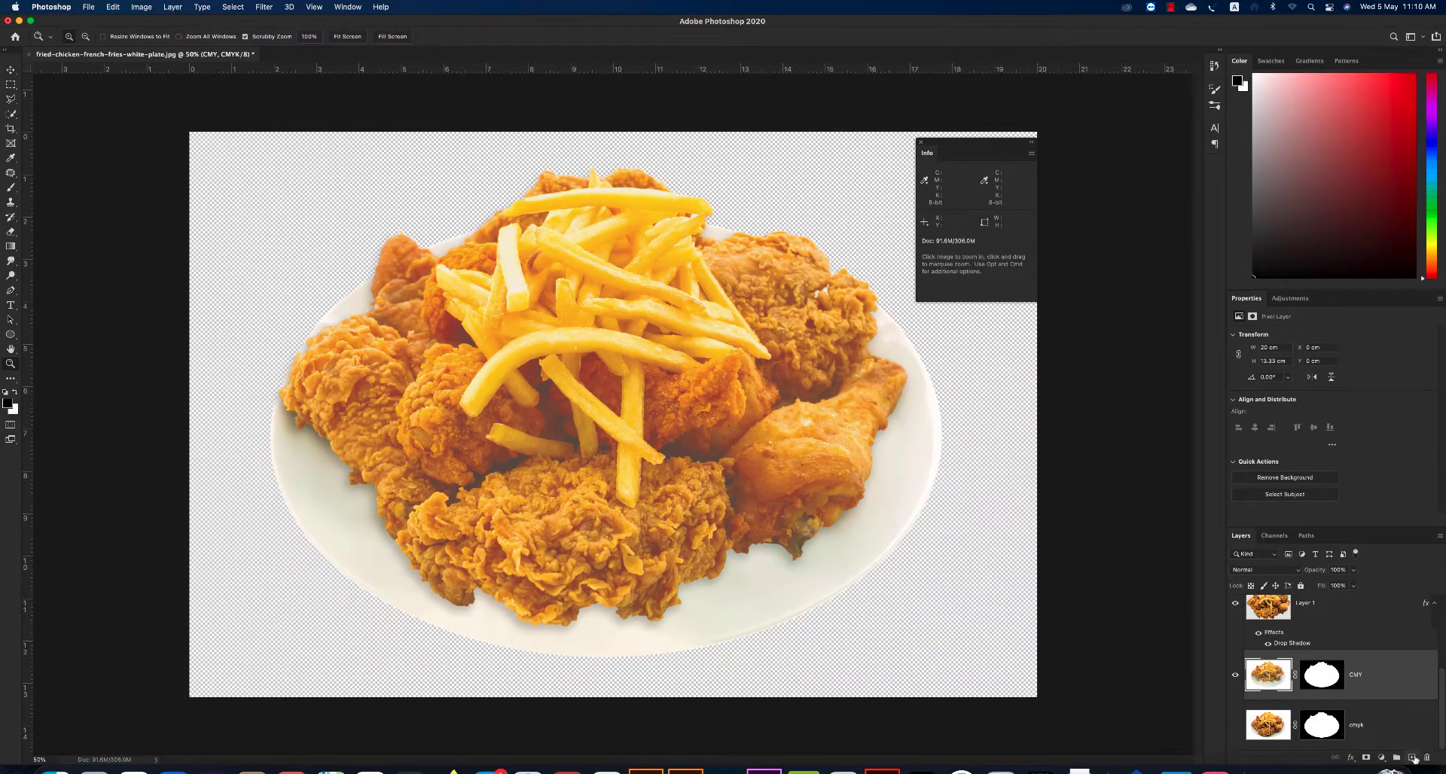
left_click(1412, 758)
key("super+BackSpace")
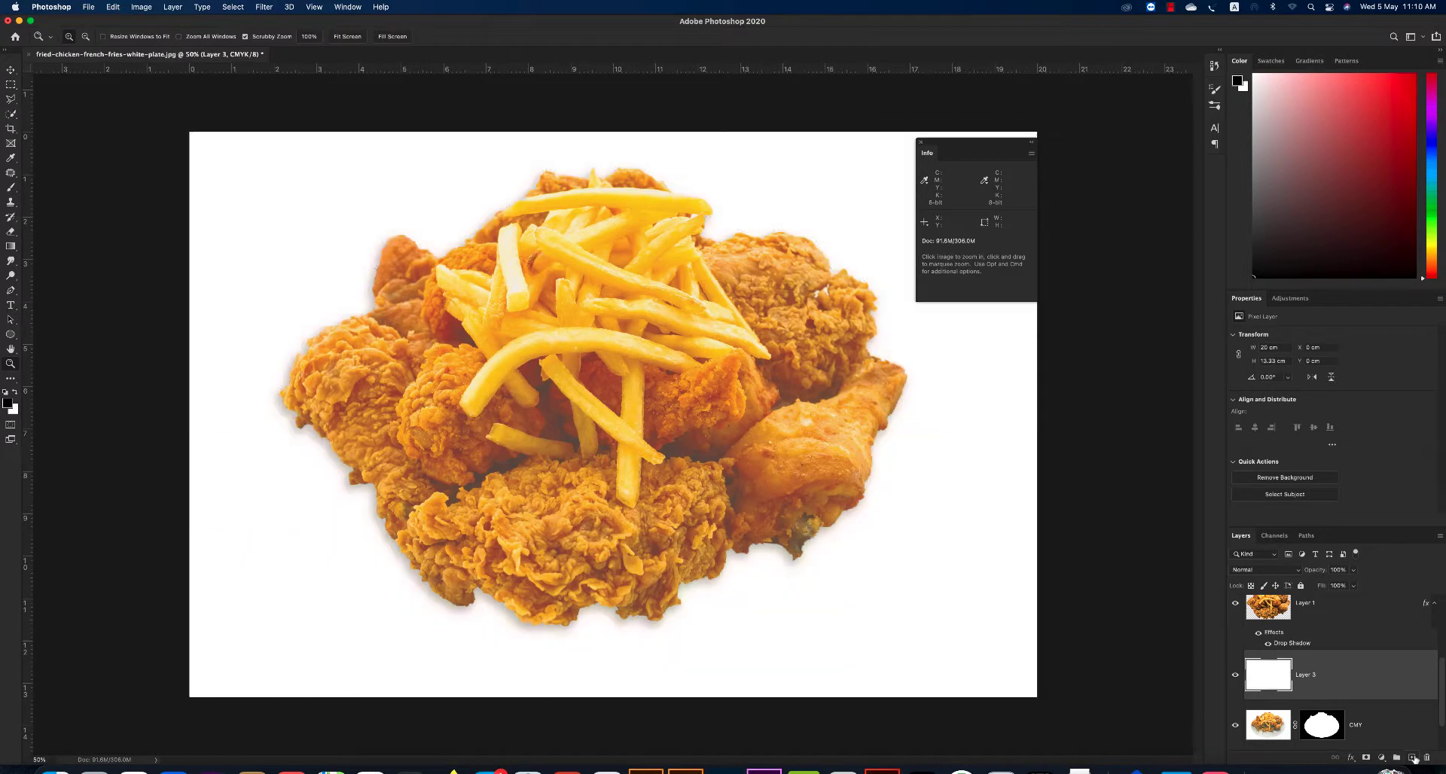
key("super+alt+a")
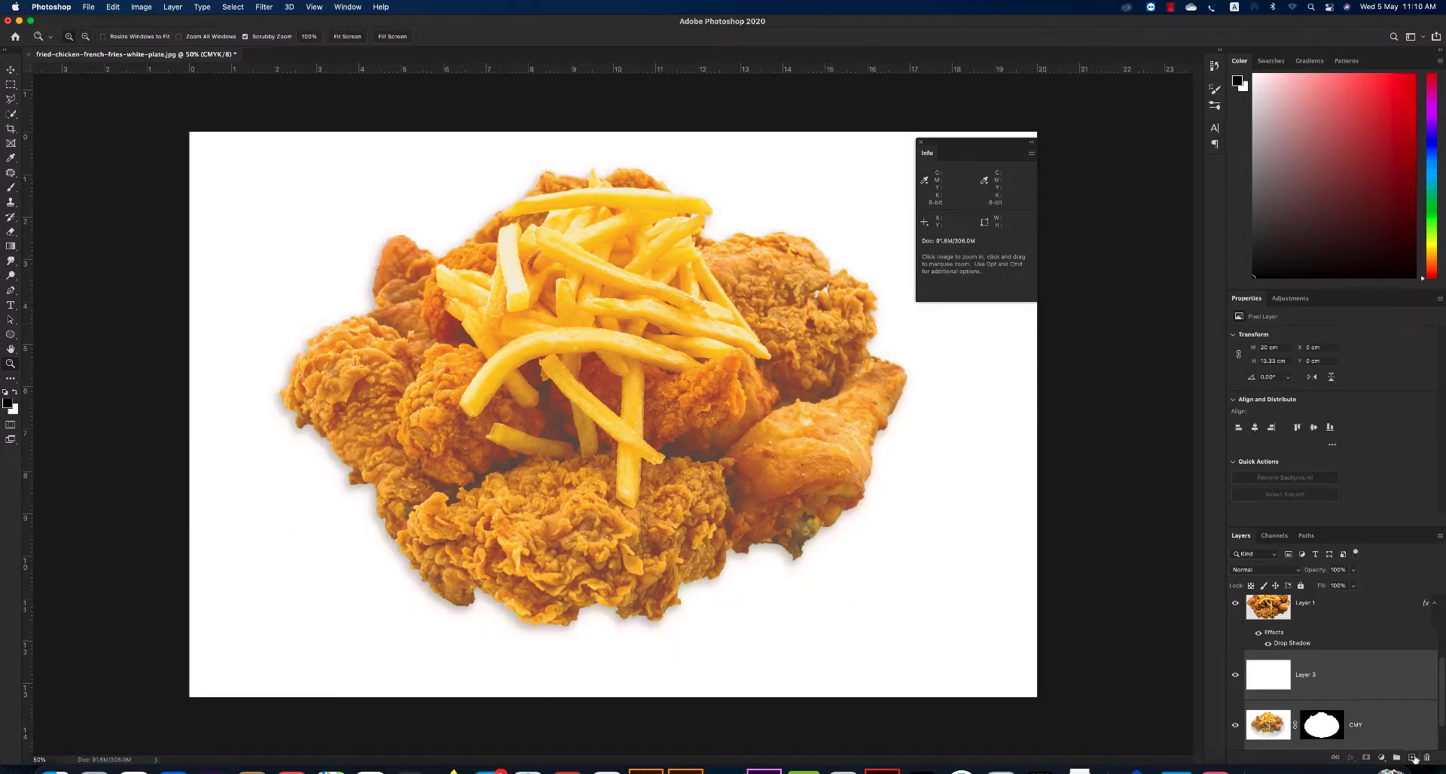
Drag white Layer 3 to the bottom of the stack and zoom out to the whole canvas.
left_click(1376, 679)
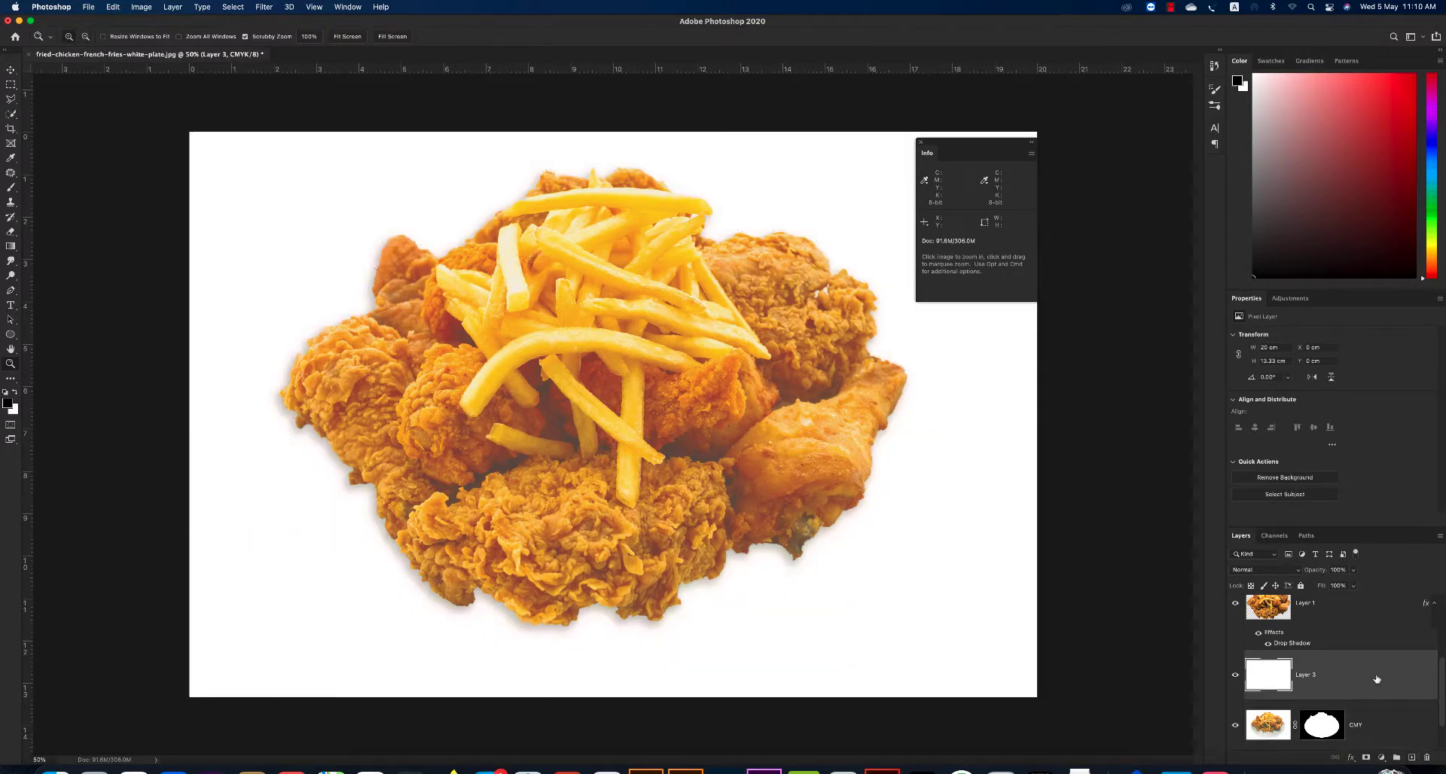
left_click_drag(1377, 679, 1347, 742)
key("v")
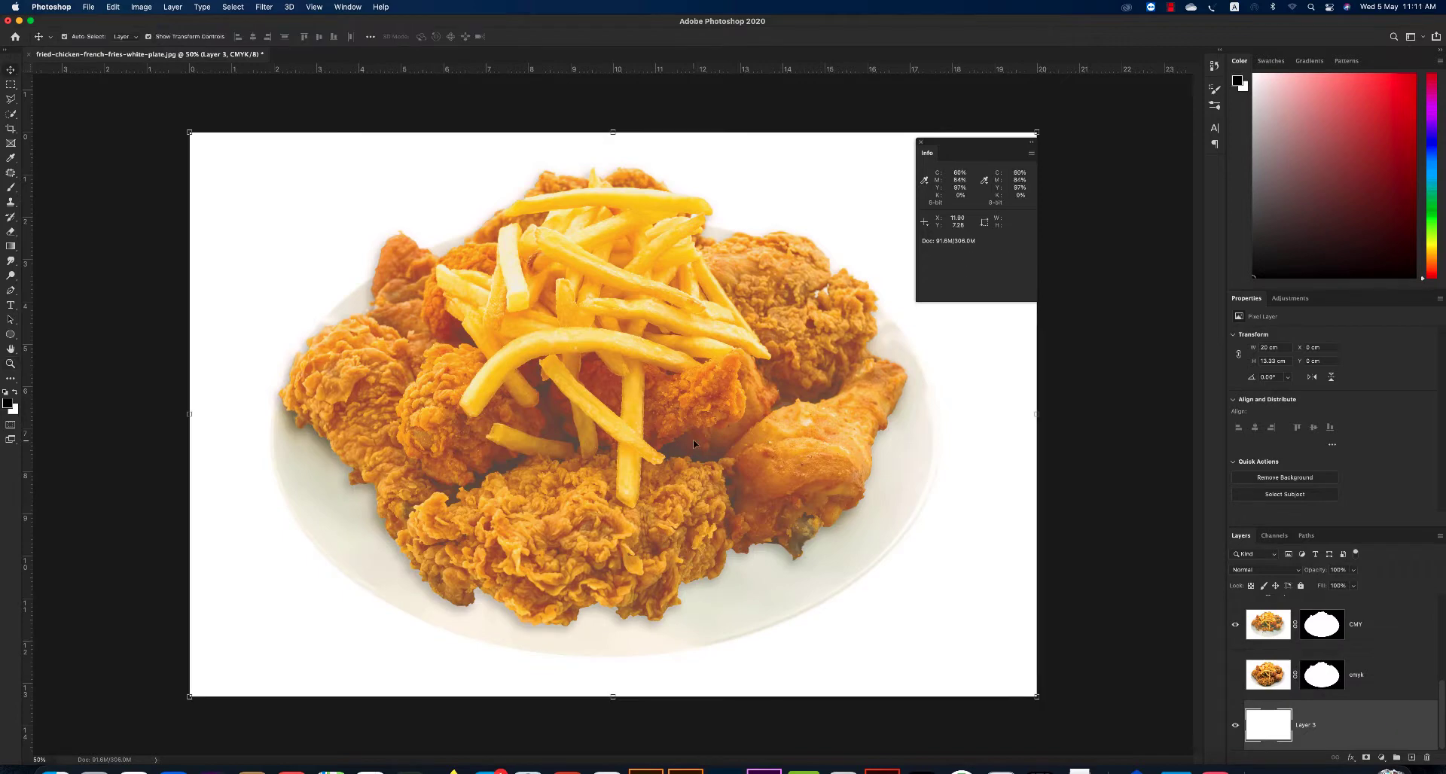
key("z")
left_click(598, 357, "alt")
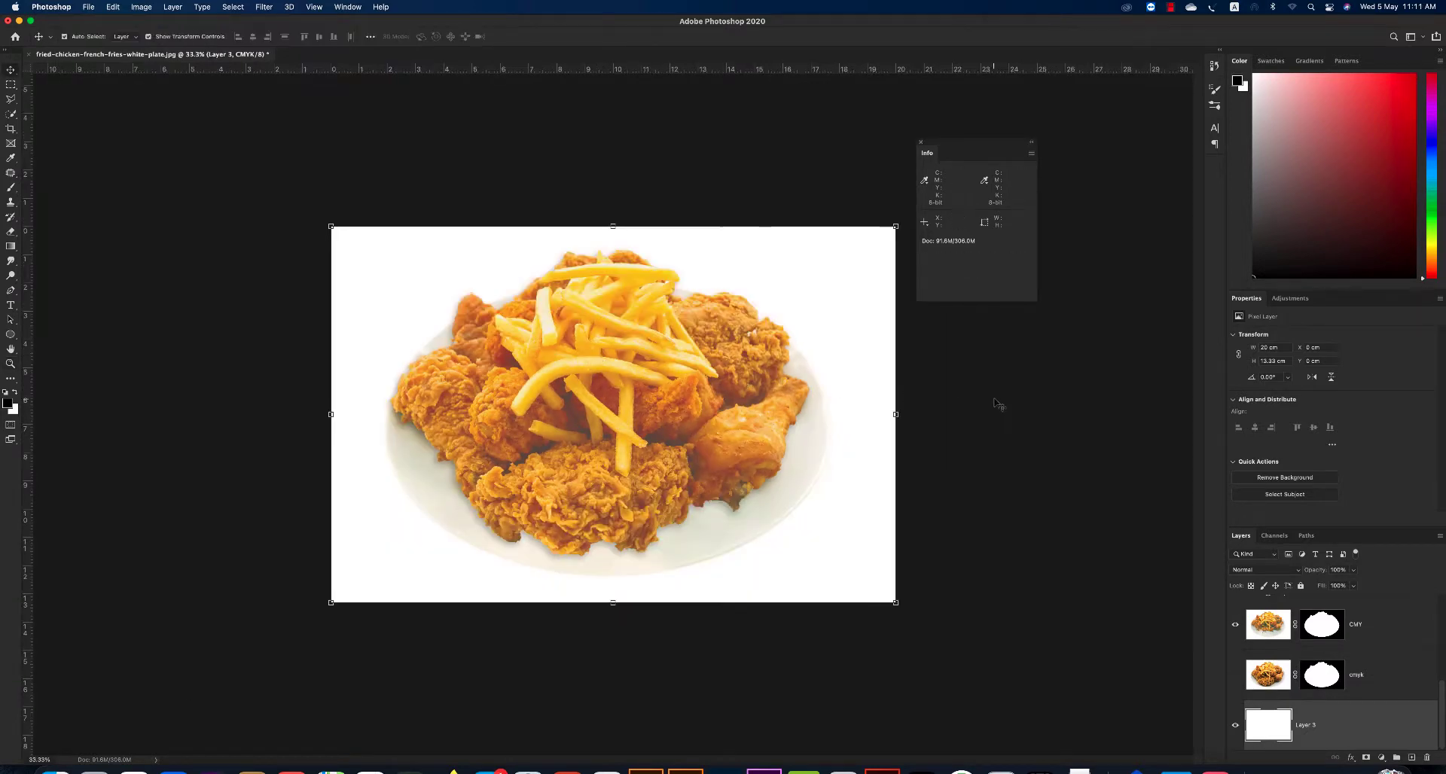
key("v")
left_click(856, 393)
left_click(1047, 456)
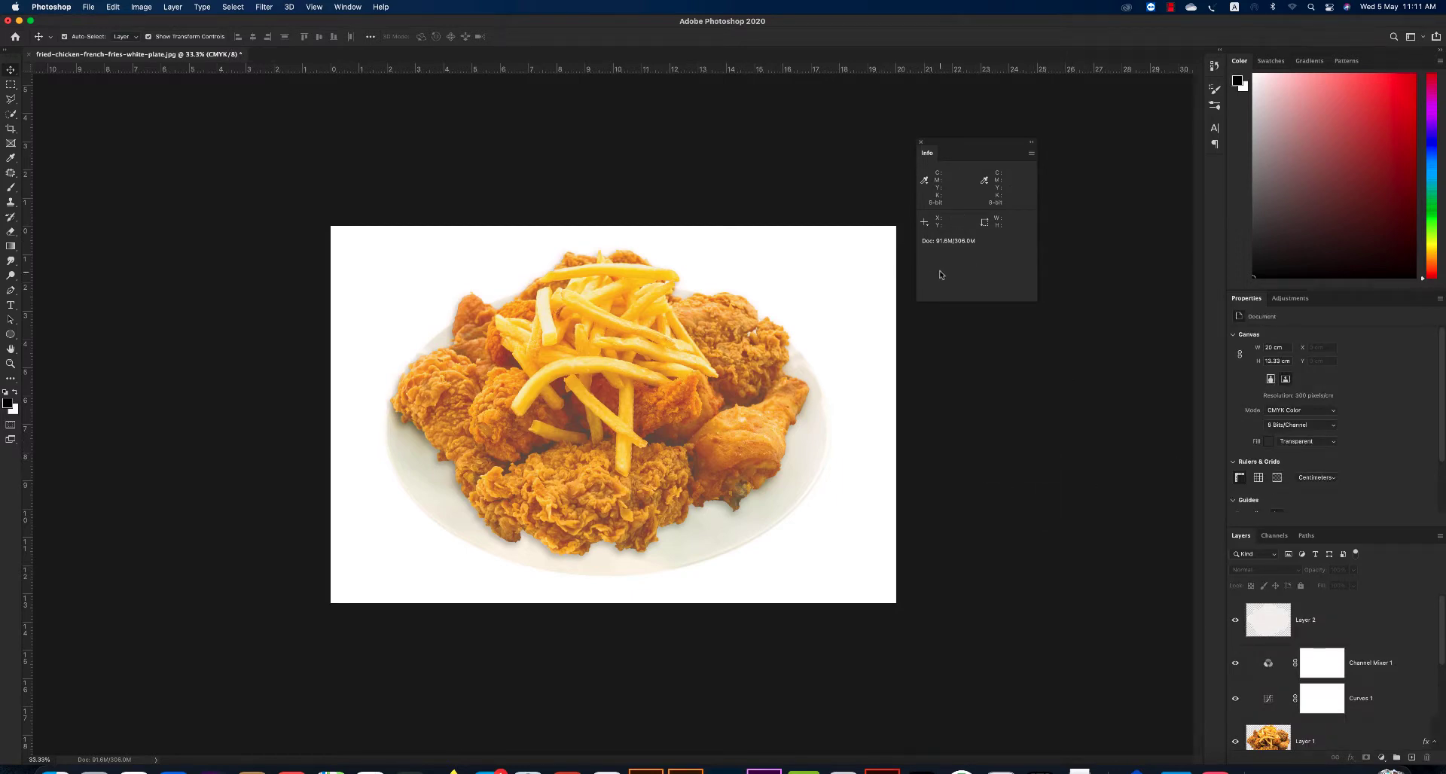
Zoom into the upper-left and start a text layer typing 'CONVERT CK to CM'.
key("z")
mouse_move(371, 256)
left_mouse_down()
mouse_move(406, 287)
mouse_move(400, 256)
left_mouse_up()
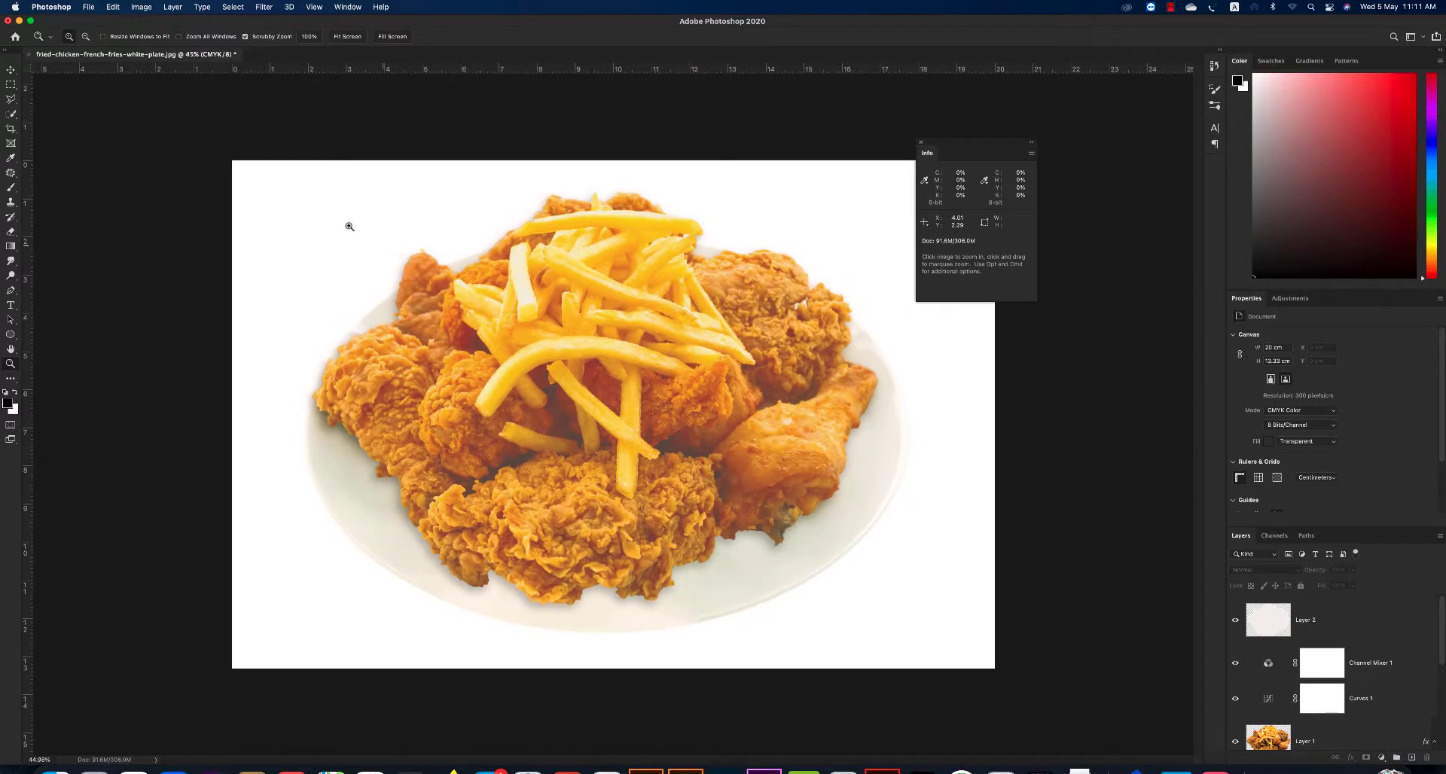
key("t")
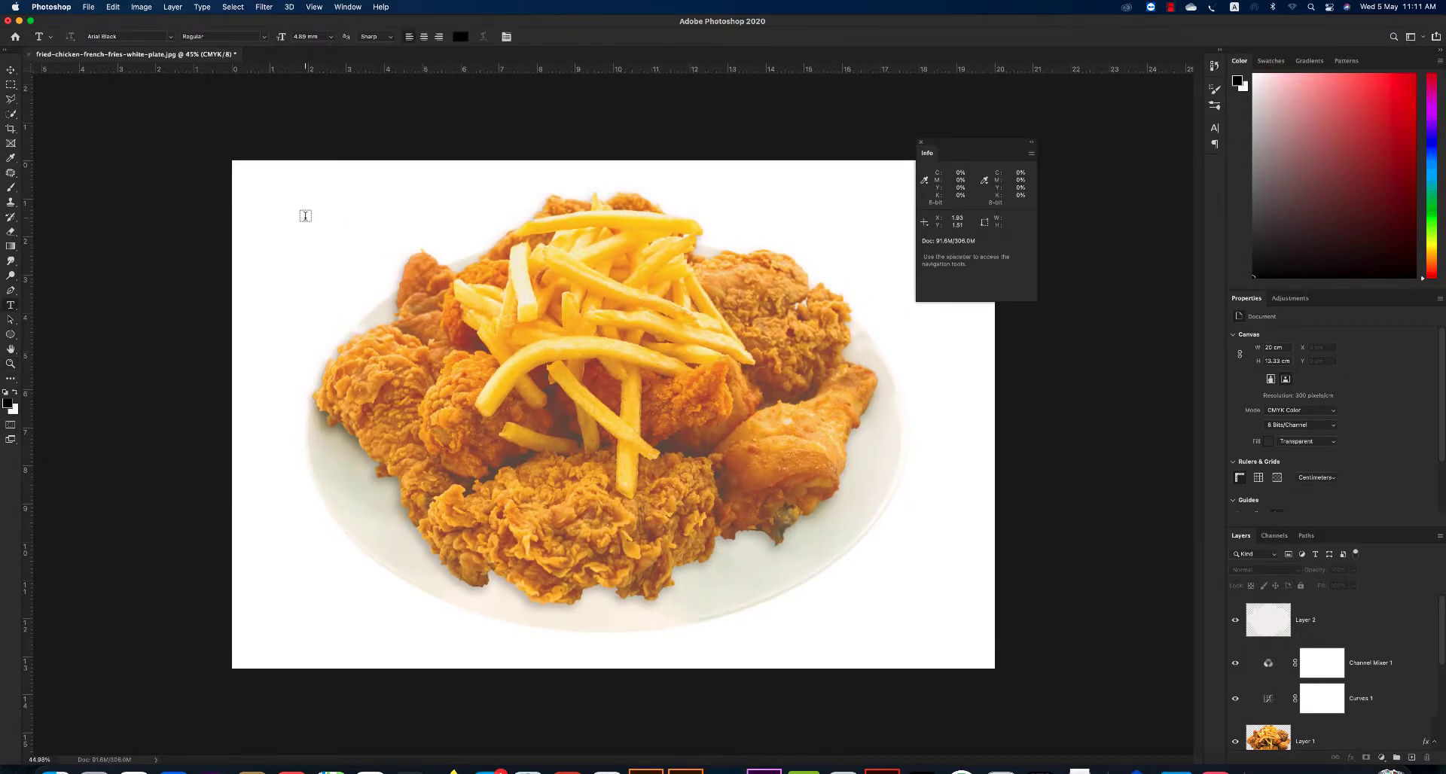
left_click(301, 203)
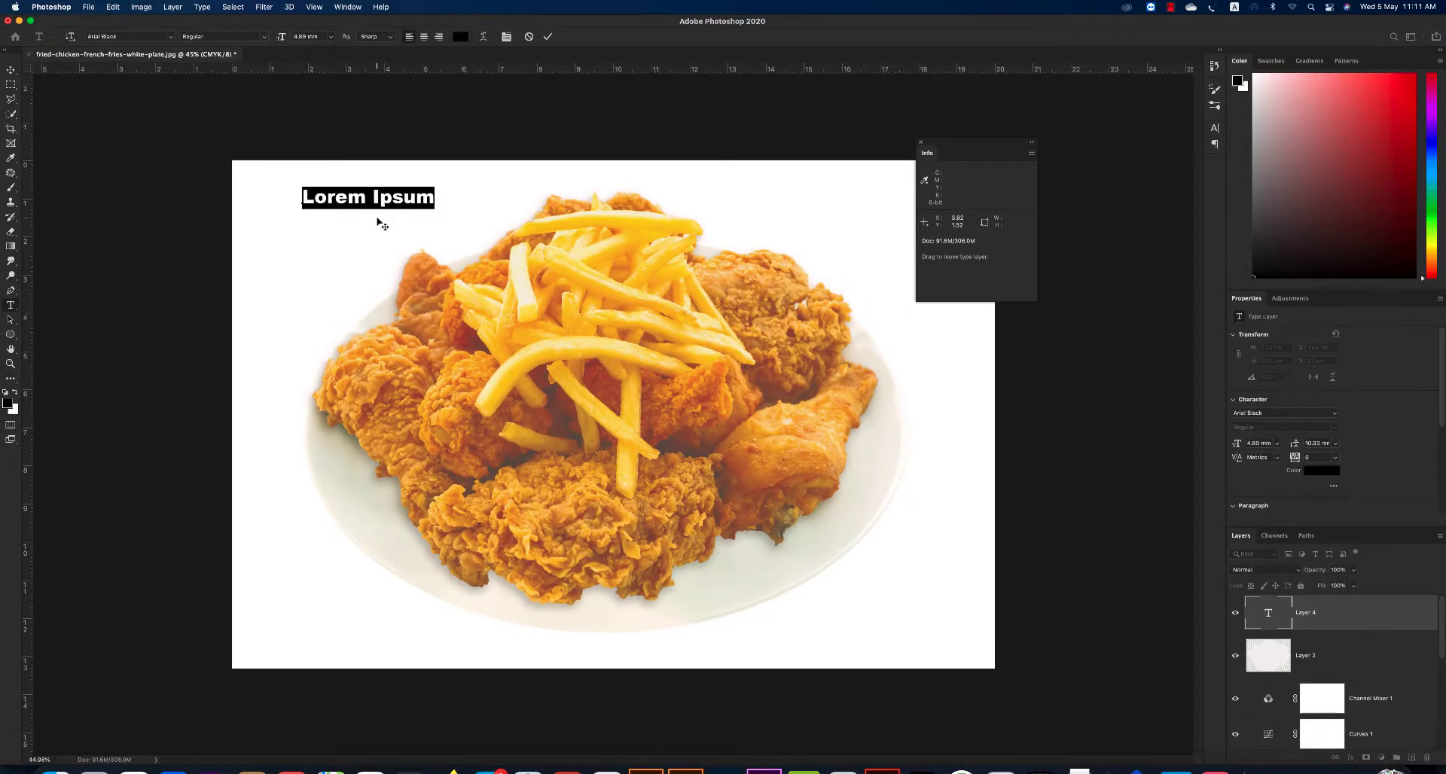
type("co")
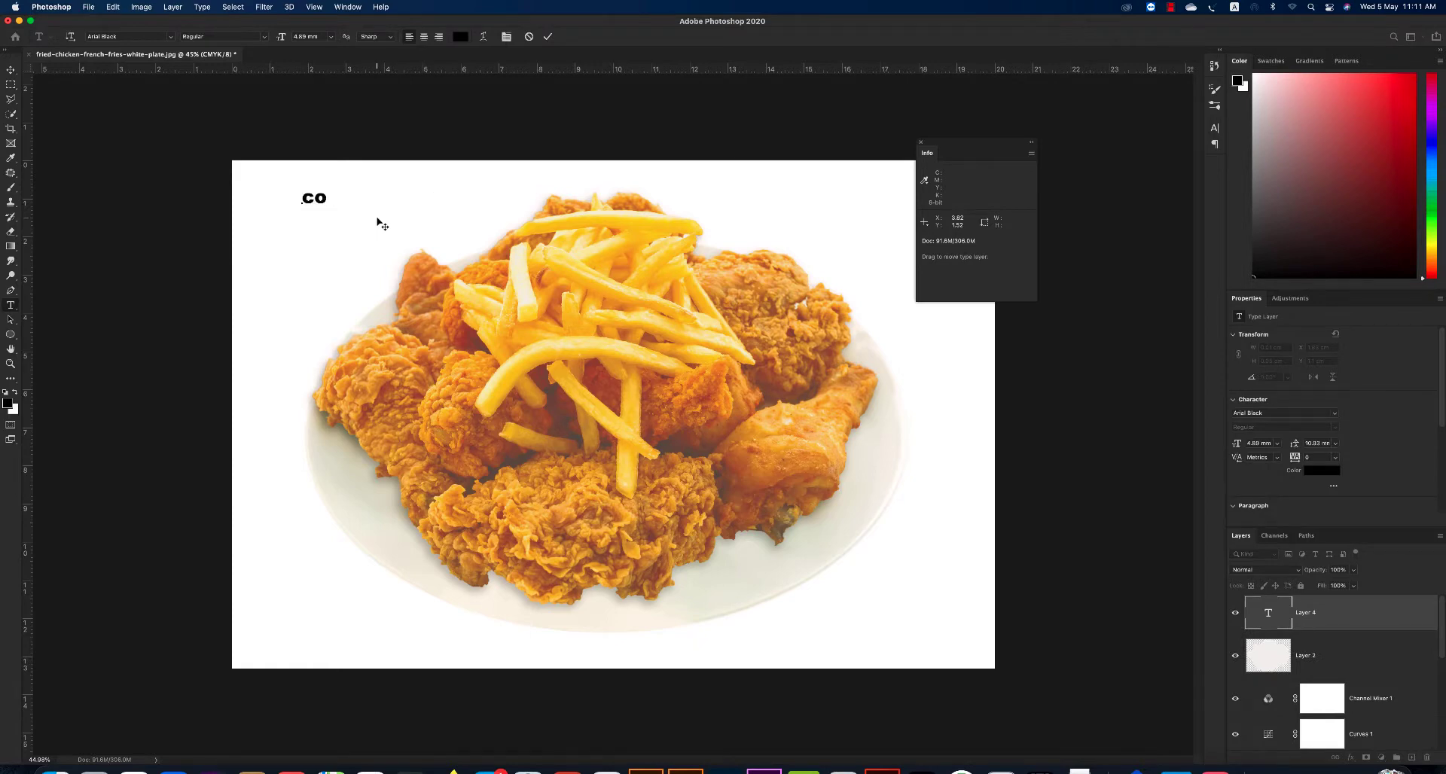
key("BackSpace")
key("BackSpace")
type("CONVERT")
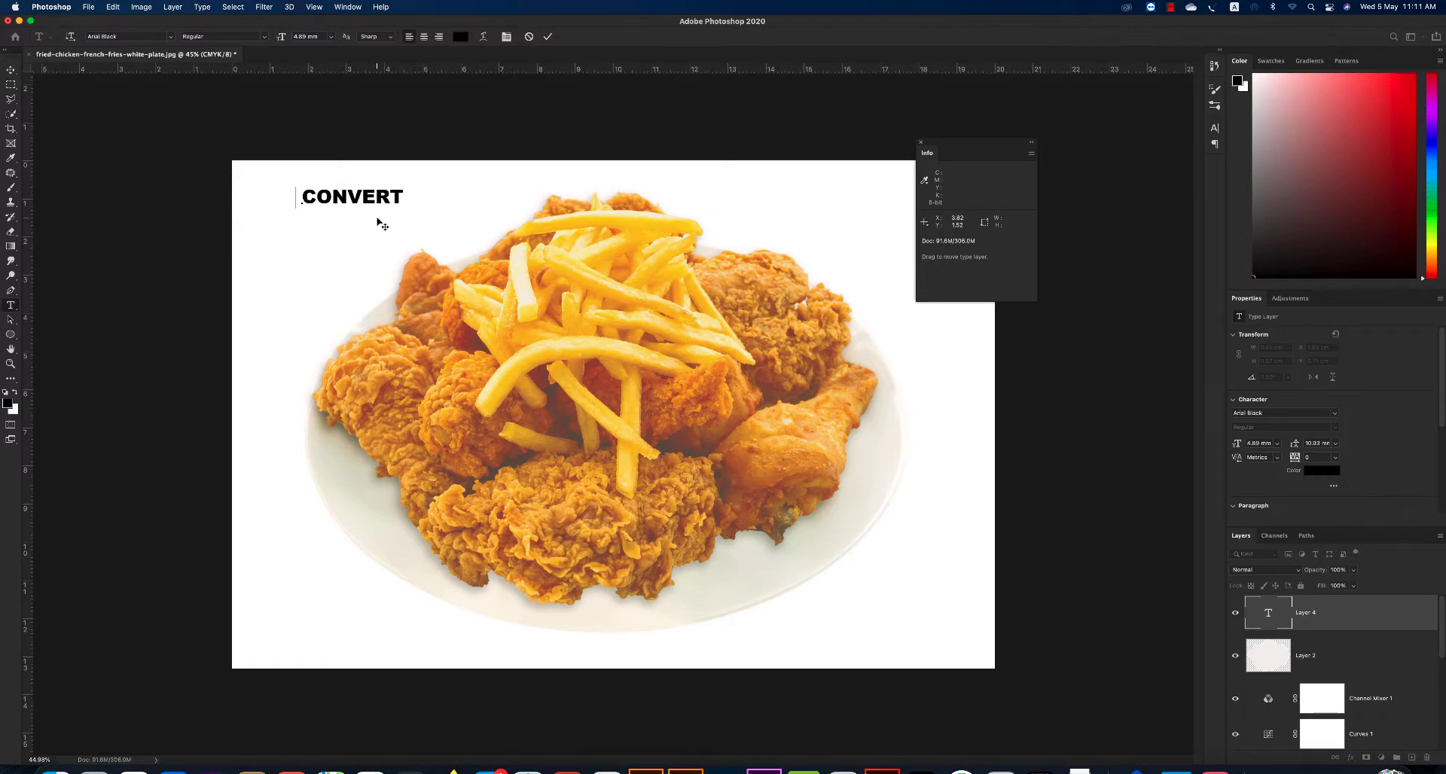
type(" CMYK")
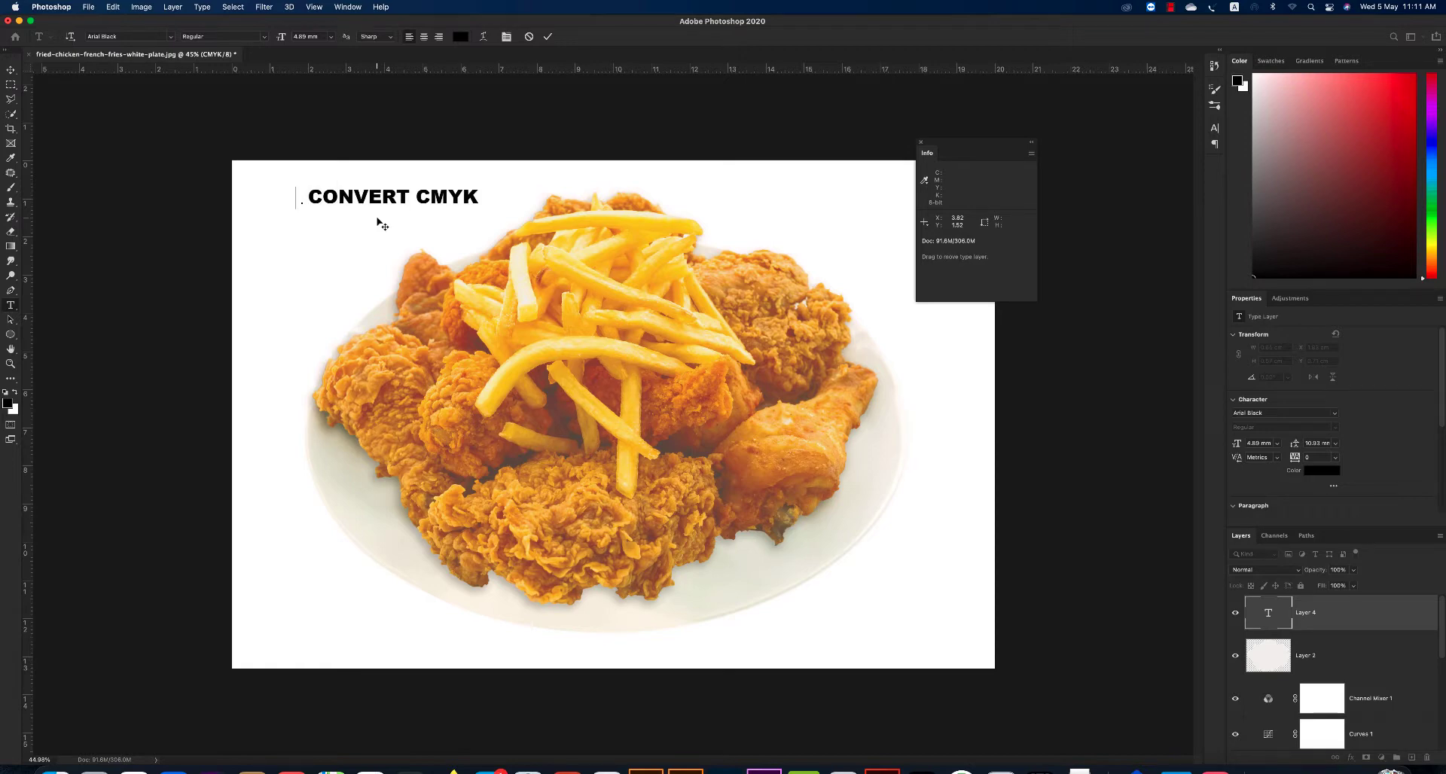
type(" to")
type(" CMY")
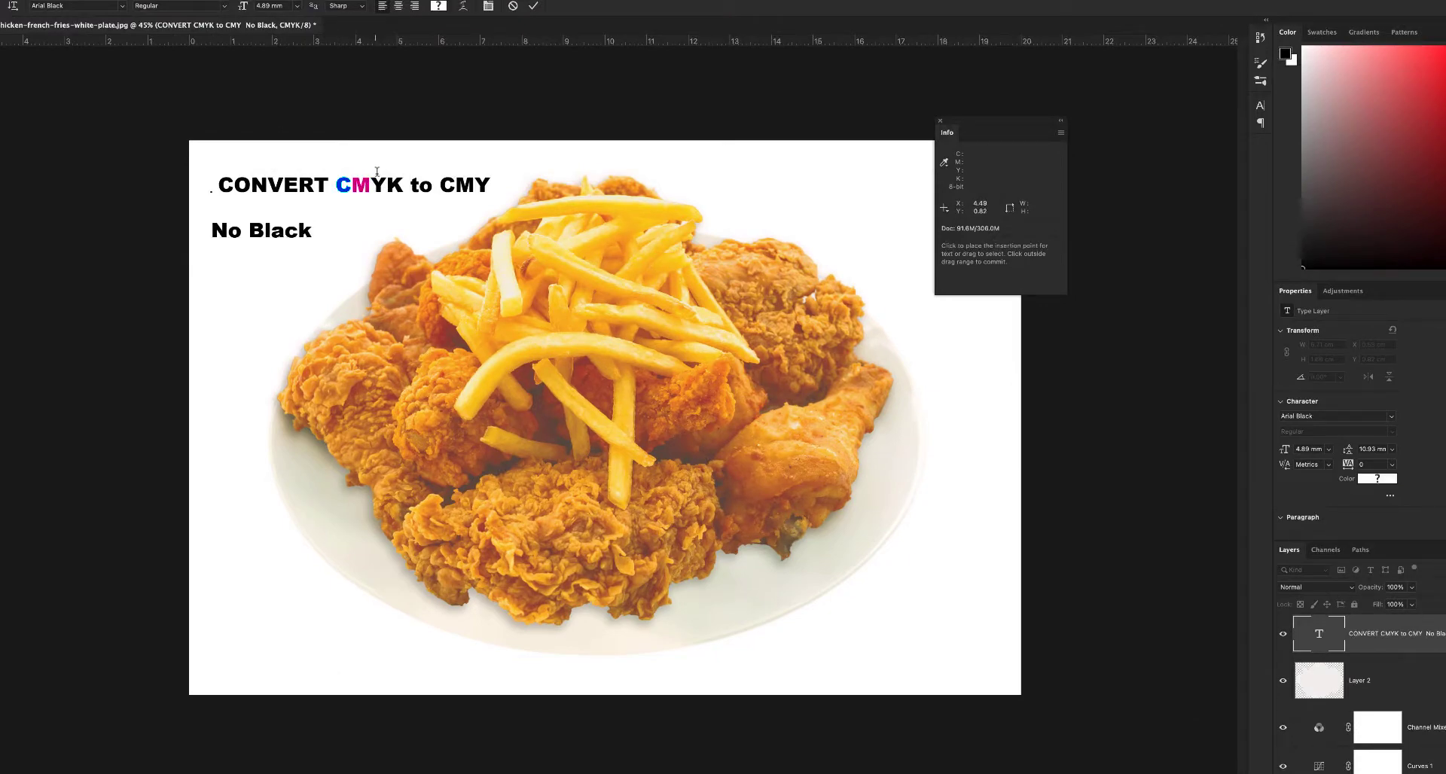
Colour the Y in CMYK yellow (0/0/100/0).
left_click_drag(371, 185, 385, 184)
left_click(438, 5)
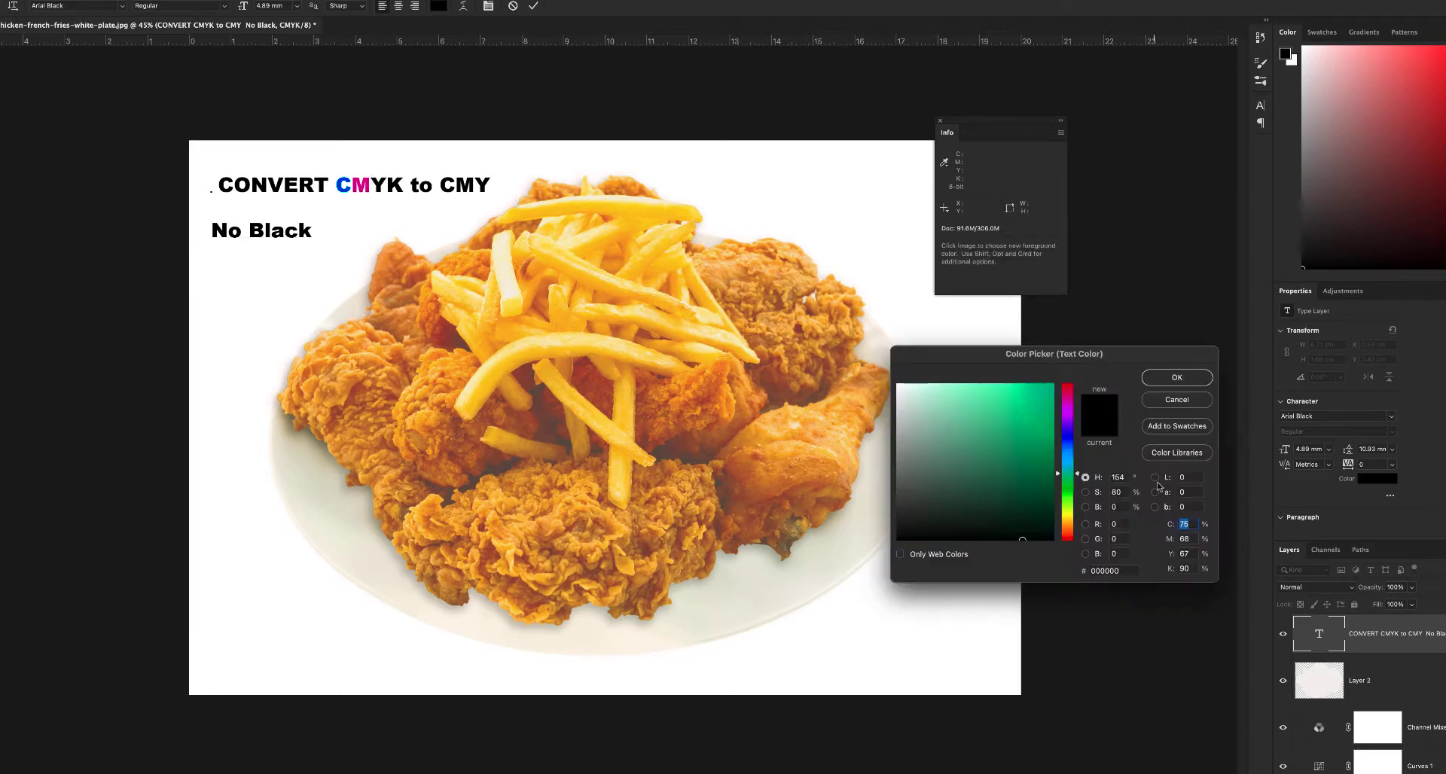
type("0")
key("Tab")
type("0")
key("Tab")
type("100")
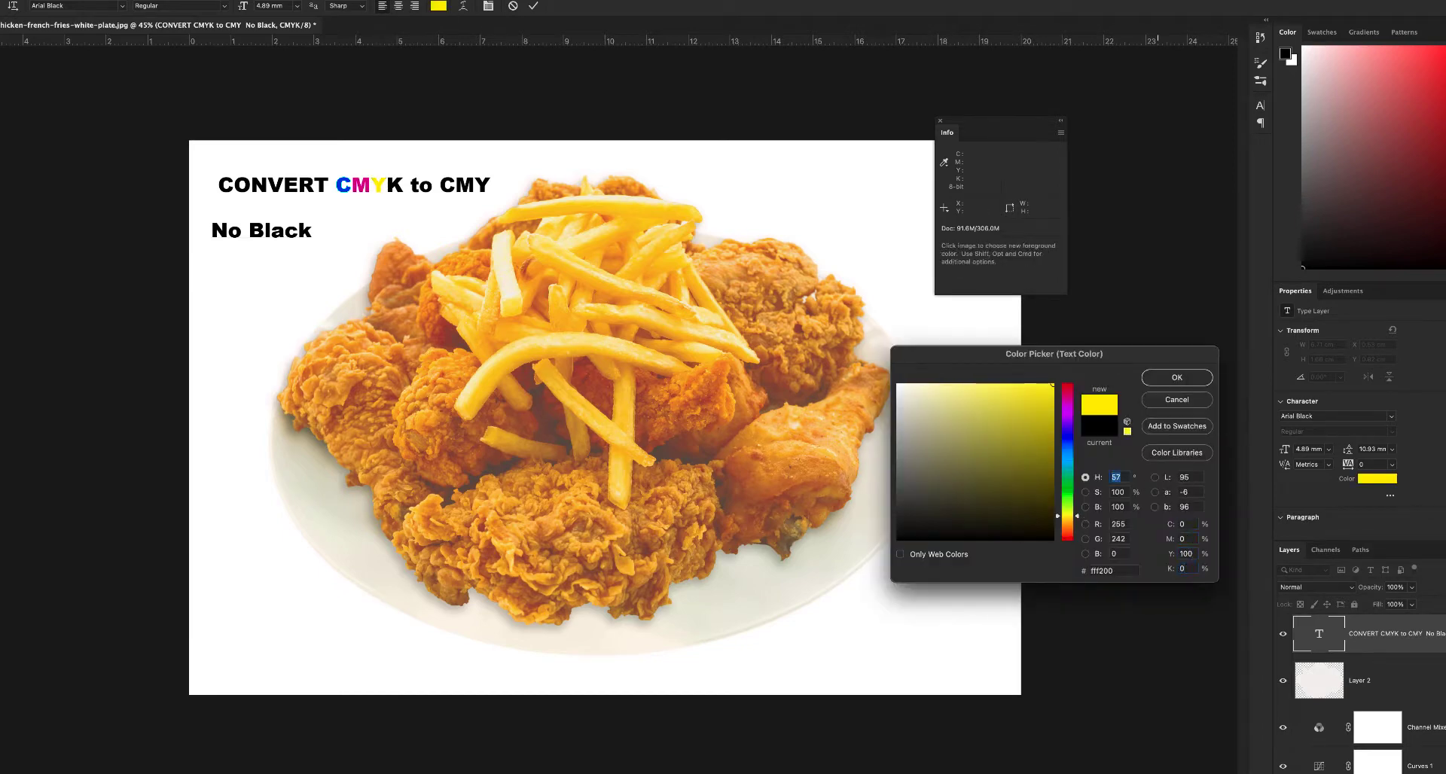
key("Return")
left_click(449, 185)
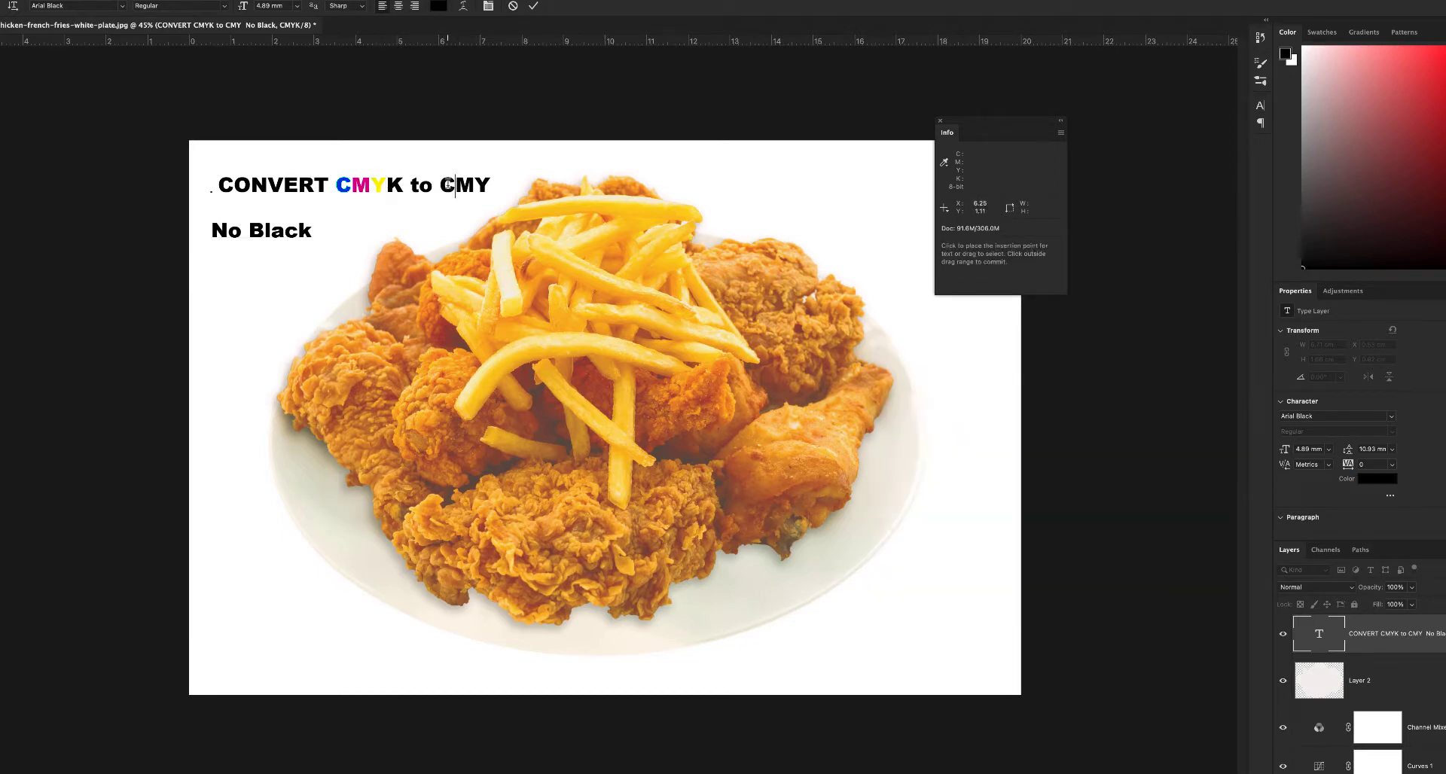
Colour the C in CMY cyan-blue (100 cyan).
left_click_drag(449, 184, 440, 185)
left_click(438, 5)
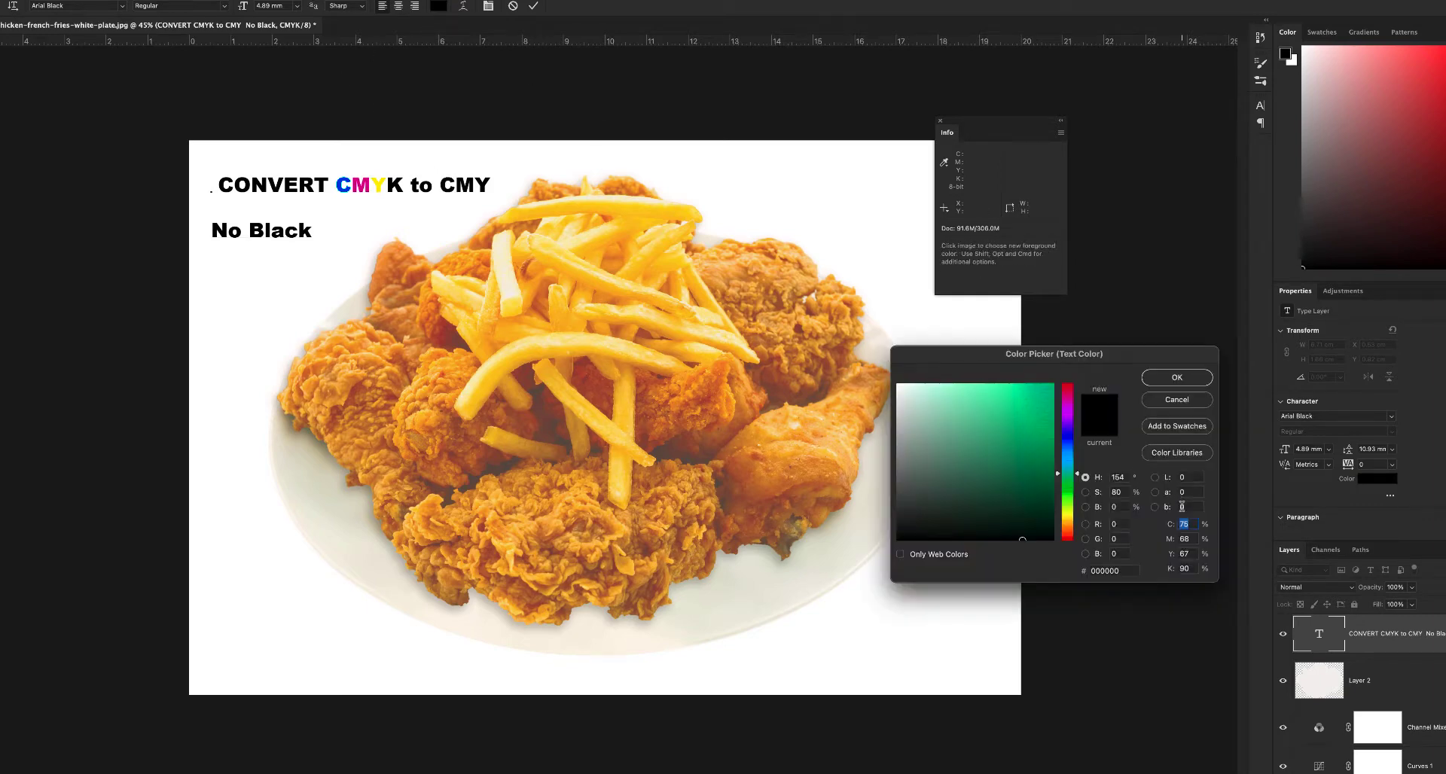
type("100")
key("Tab")
type("0")
key("Tab")
type("0")
key("Return")
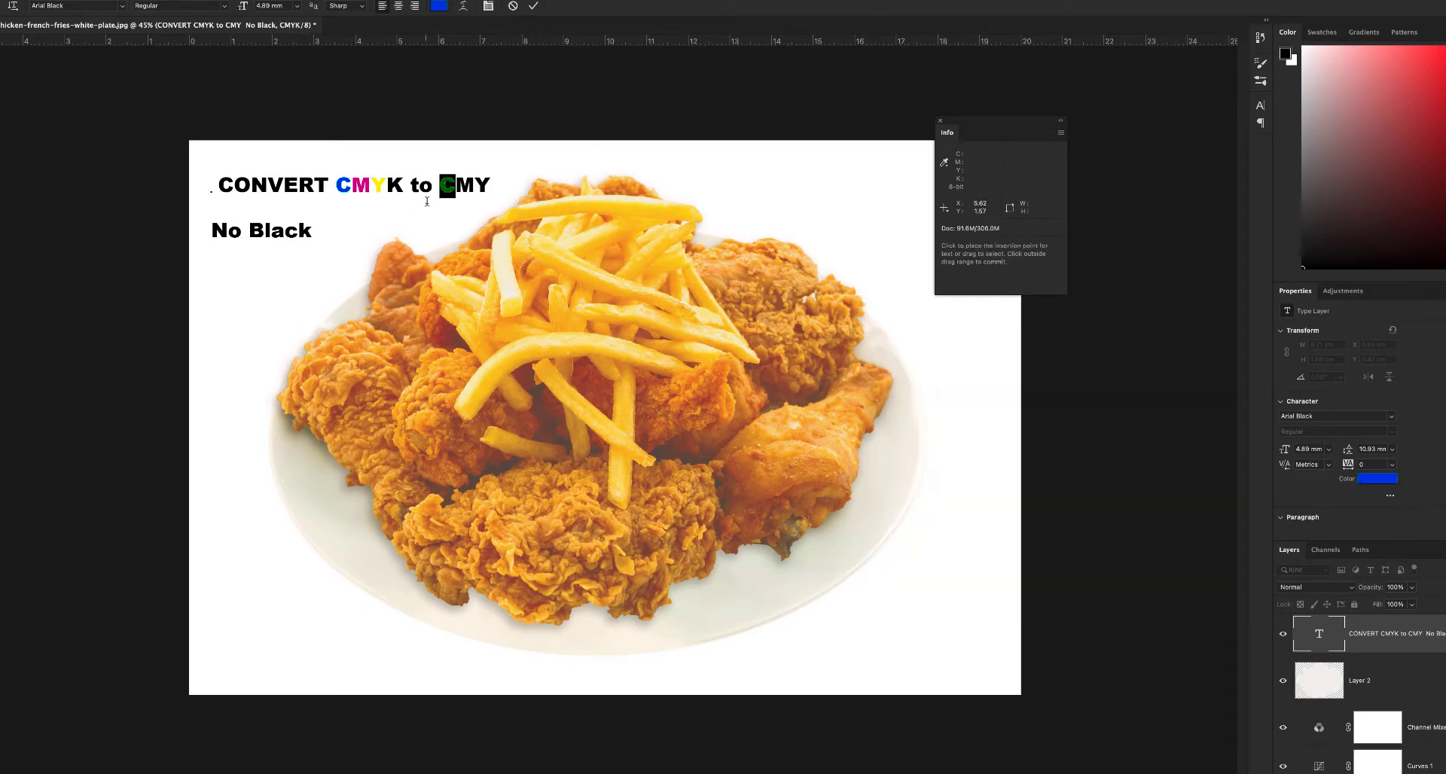
Colour the M in CMY magenta (0/100/0).
left_click_drag(455, 185, 474, 184)
left_click(439, 6)
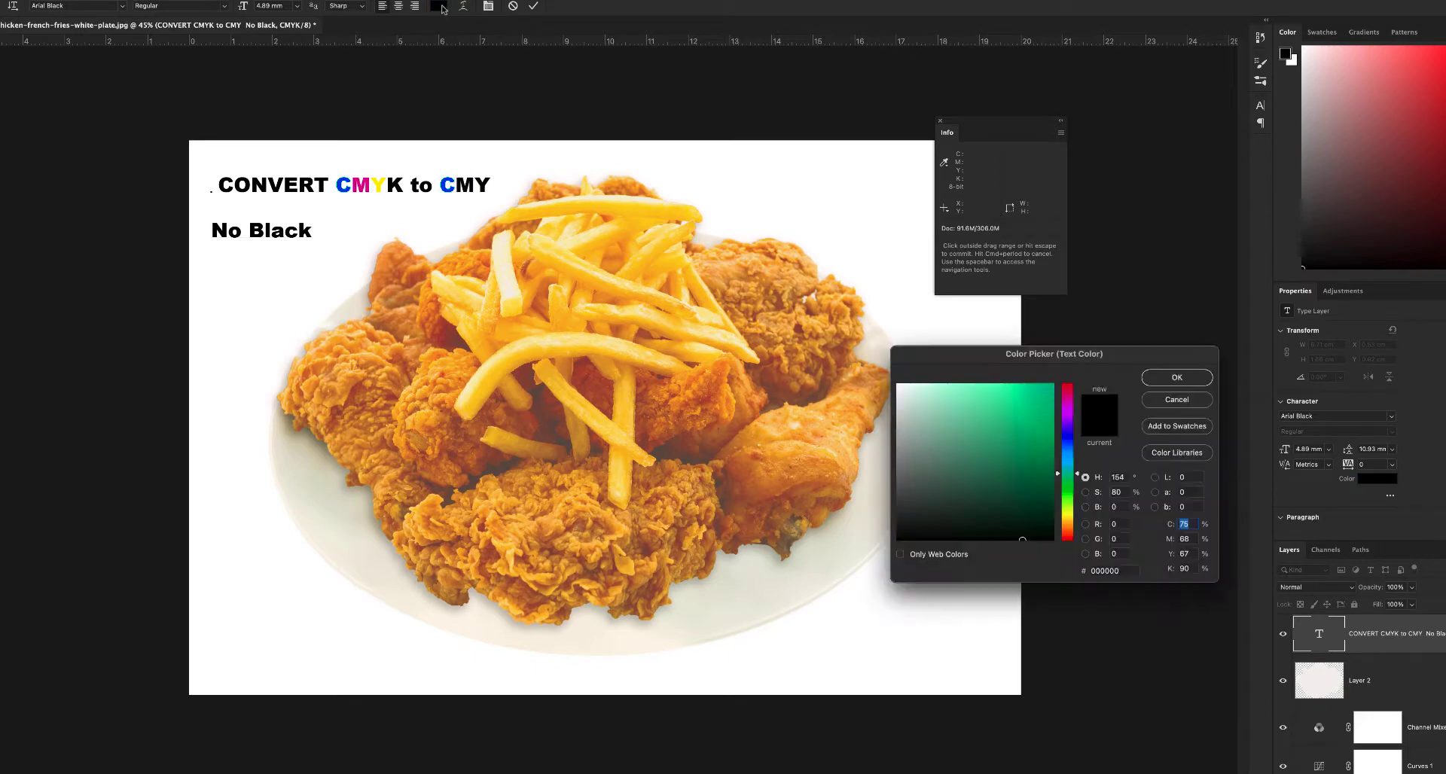
type("0")
key("Tab")
type("100")
key("Tab")
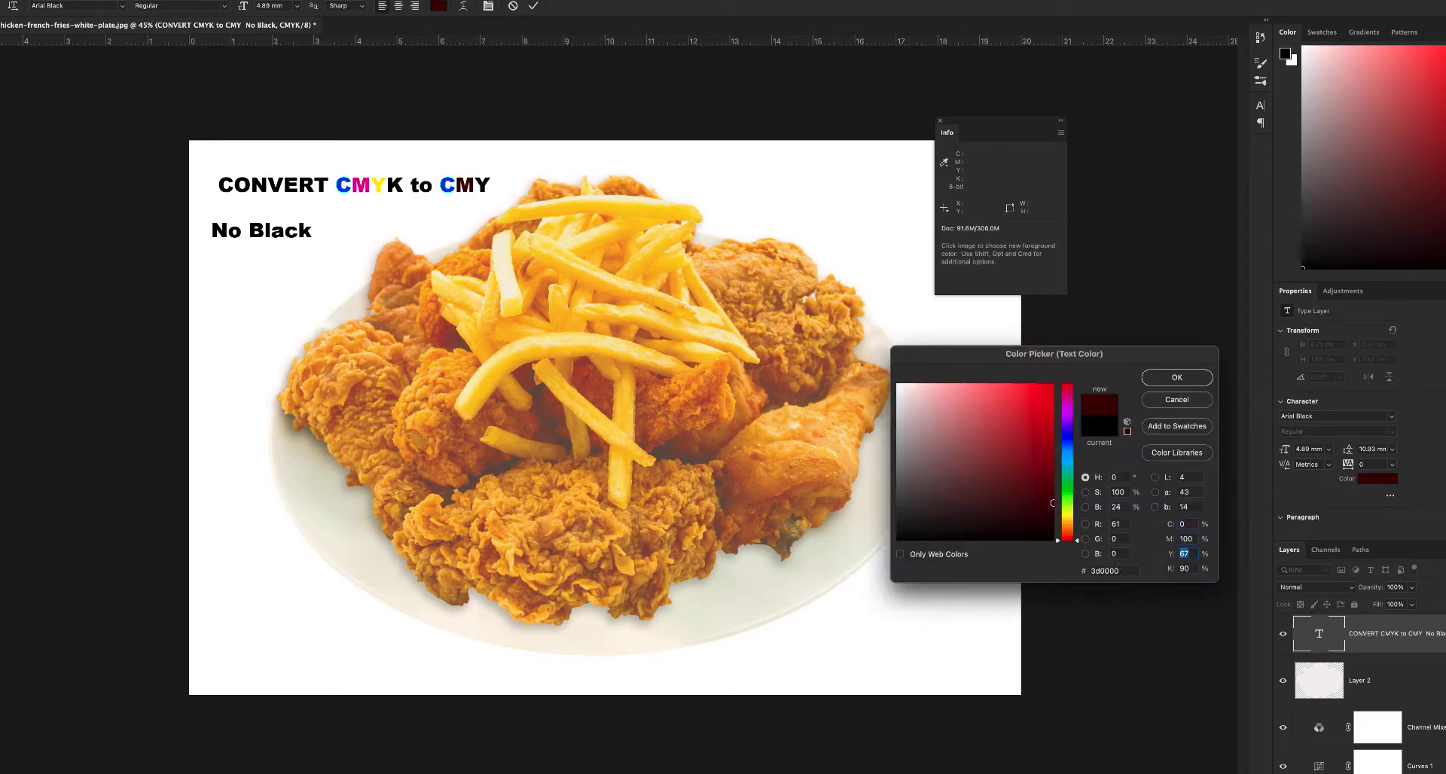
type("0")
key("Tab")
type("0")
key("Return")
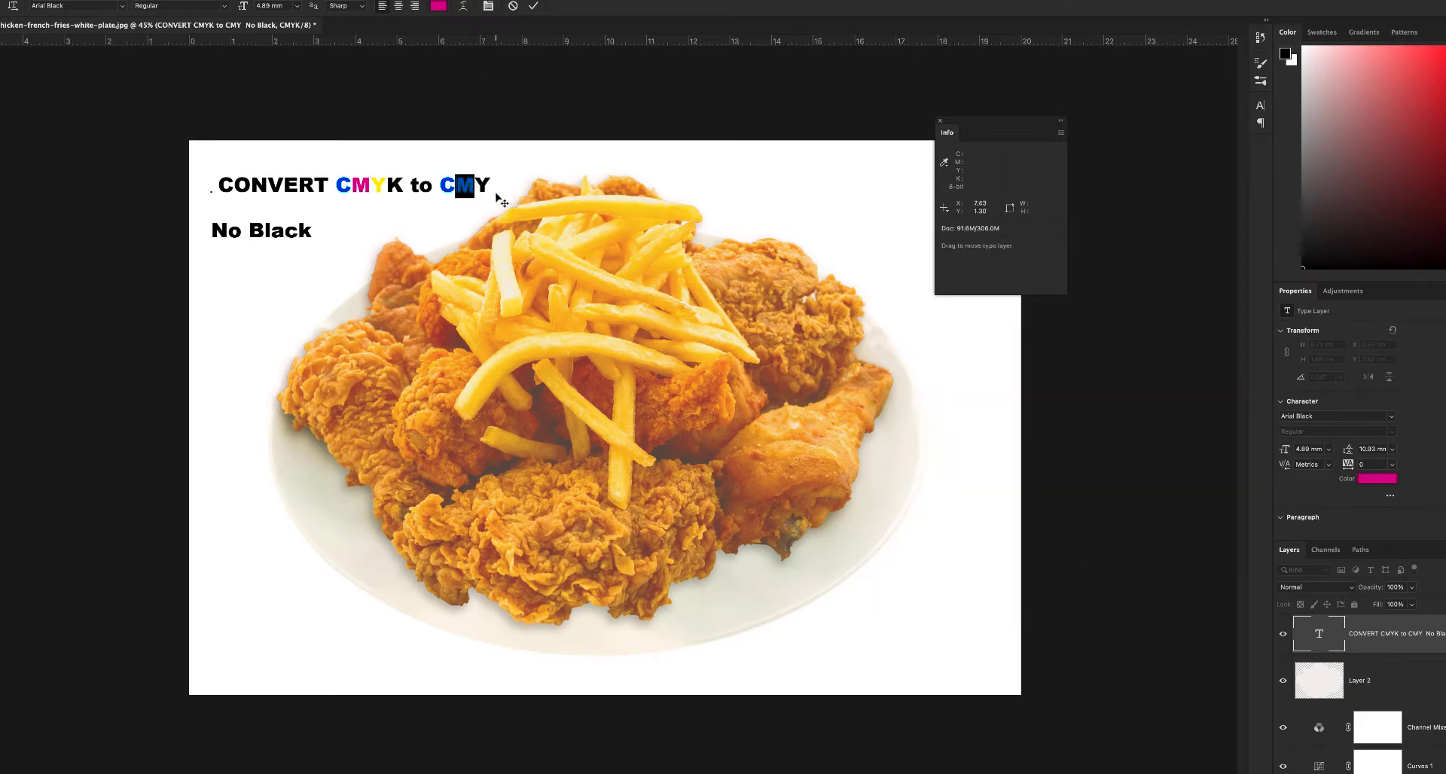
left_click(497, 183)
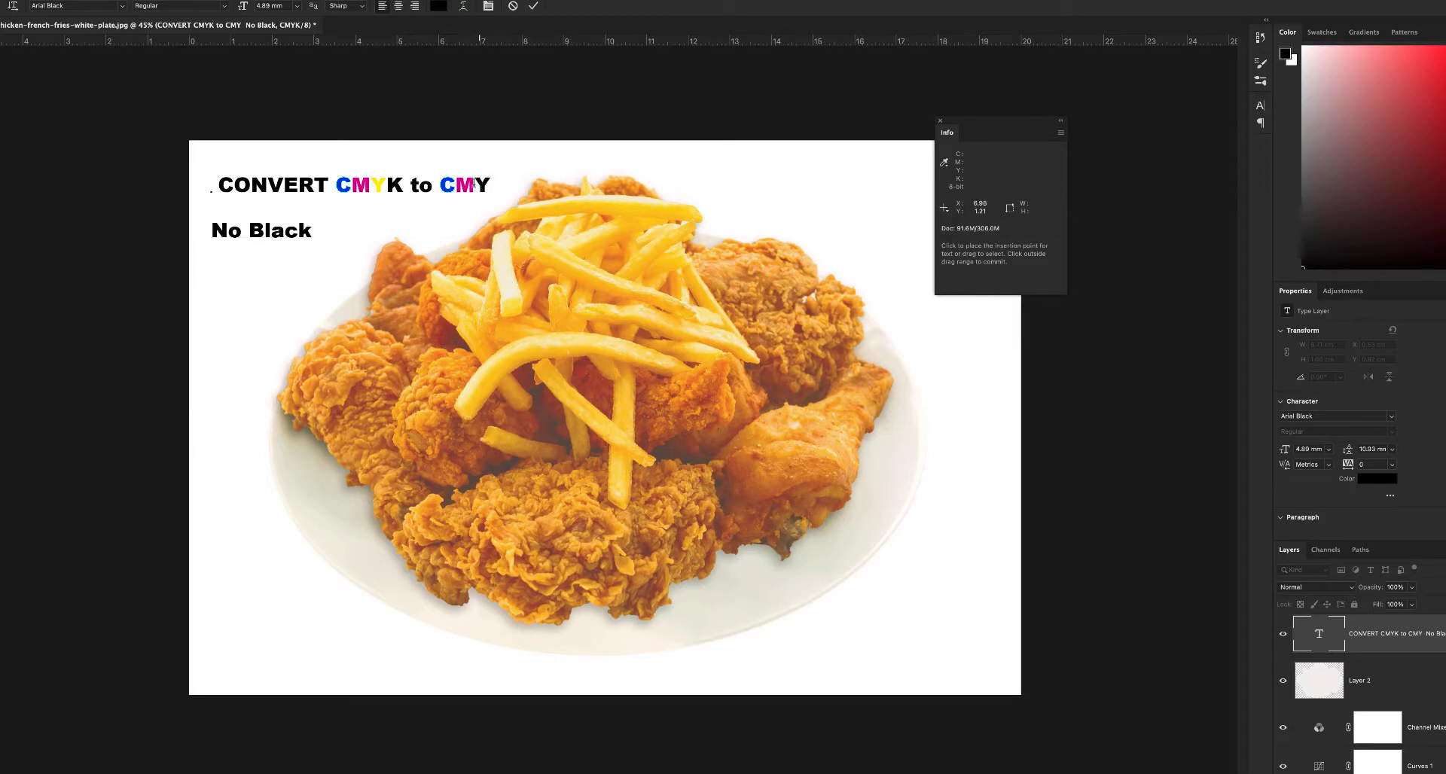
key("ctrl+a")
Give the Y in CMY the same yellow as the CMYK Y.
left_click_drag(479, 181, 491, 185)
left_click(438, 6)
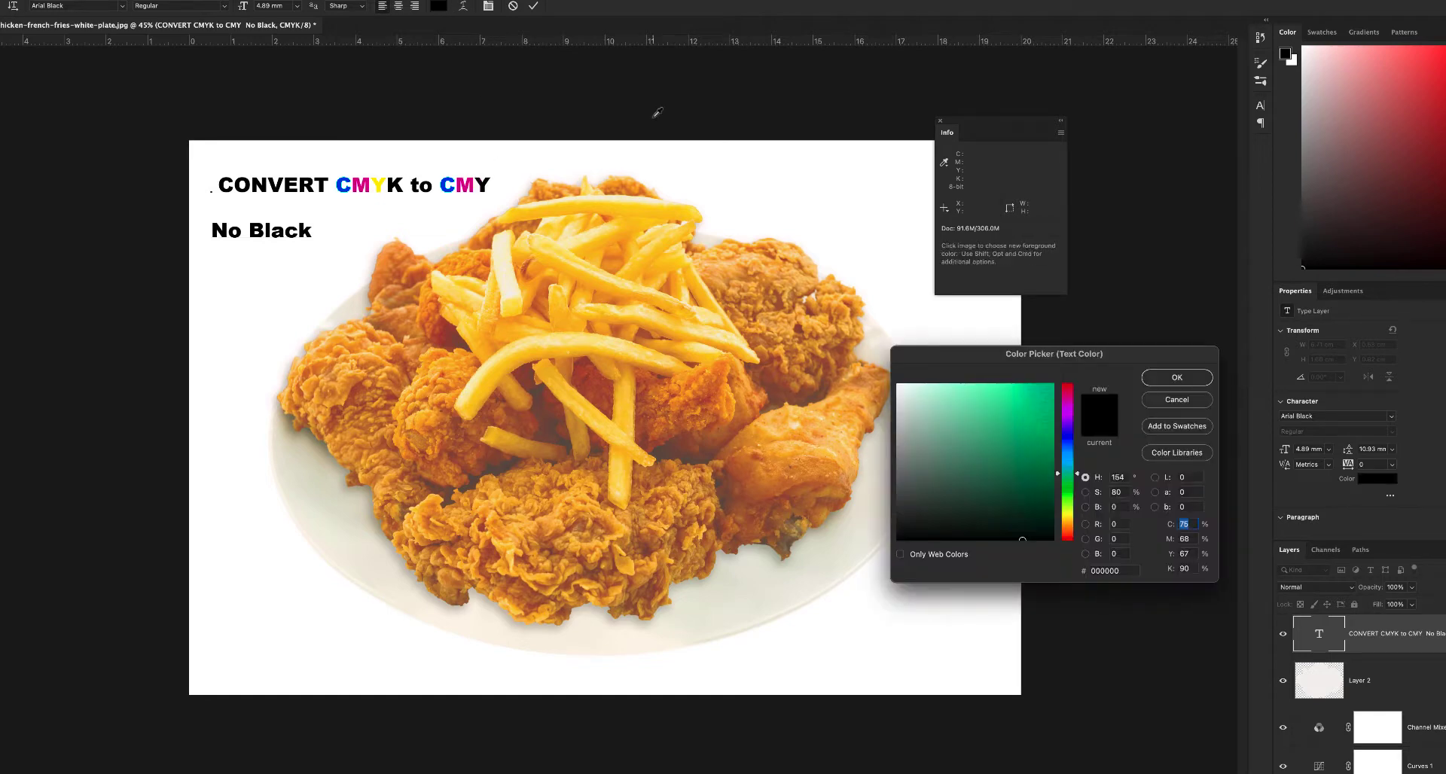
left_click(378, 185)
key("Return")
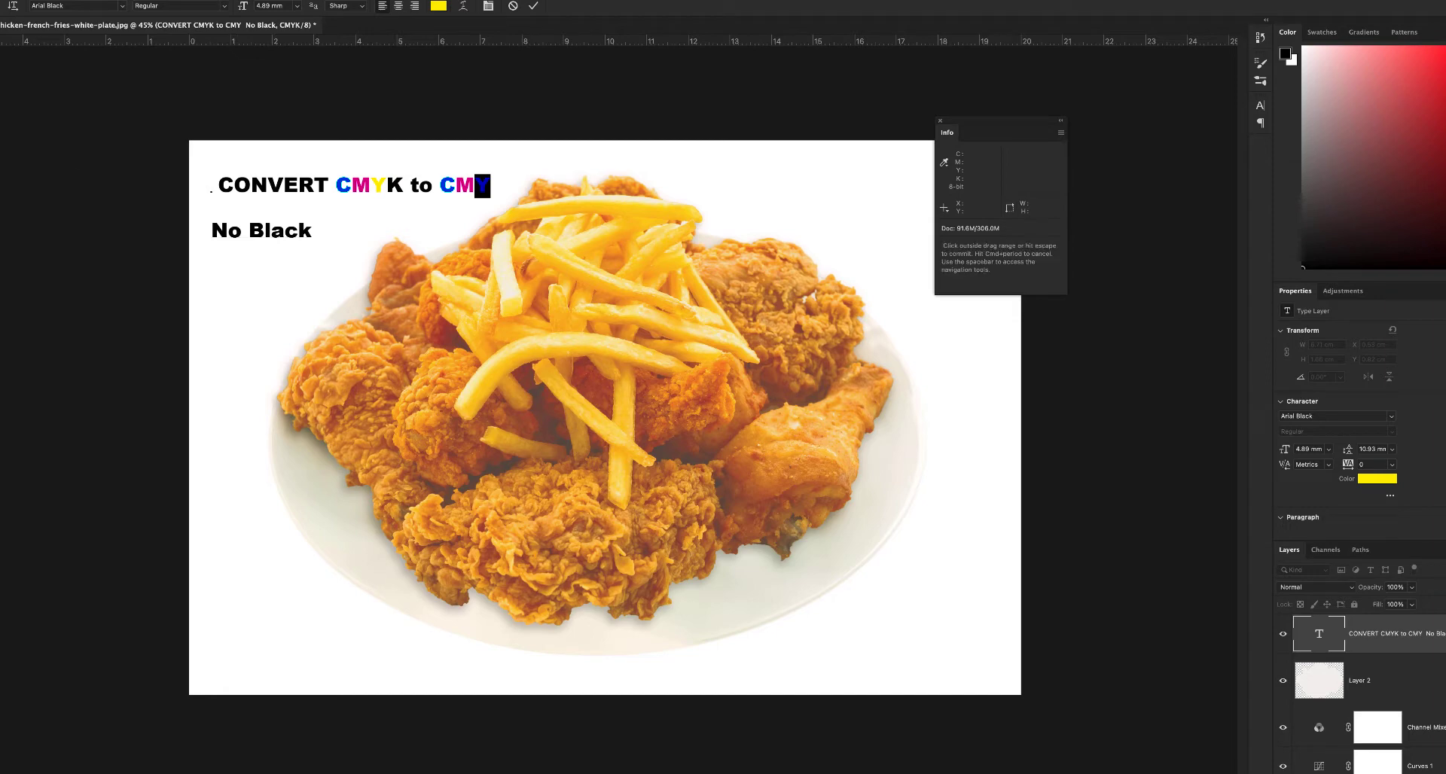
Commit the title text and rasterize its type layer into pixels.
key("ctrl+Return")
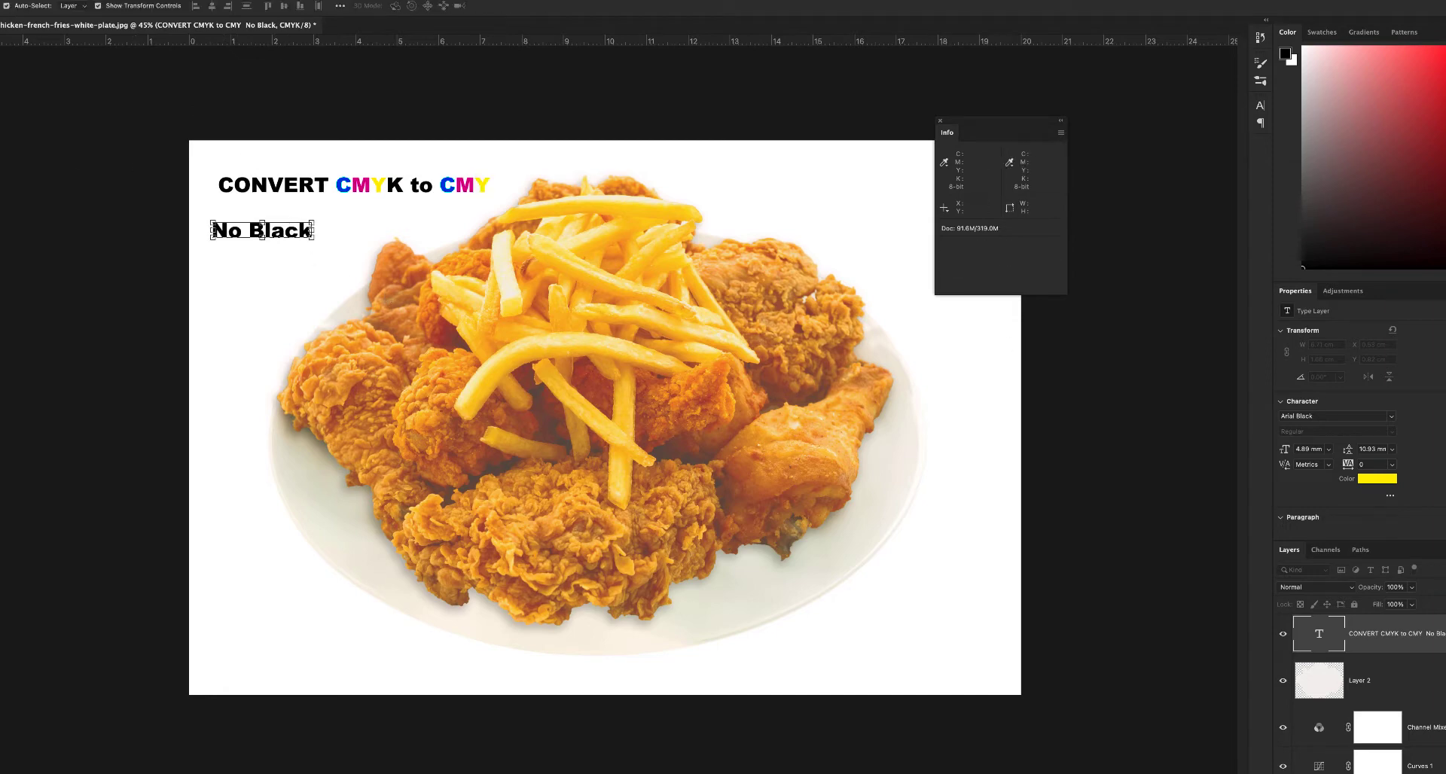
right_click(1436, 636)
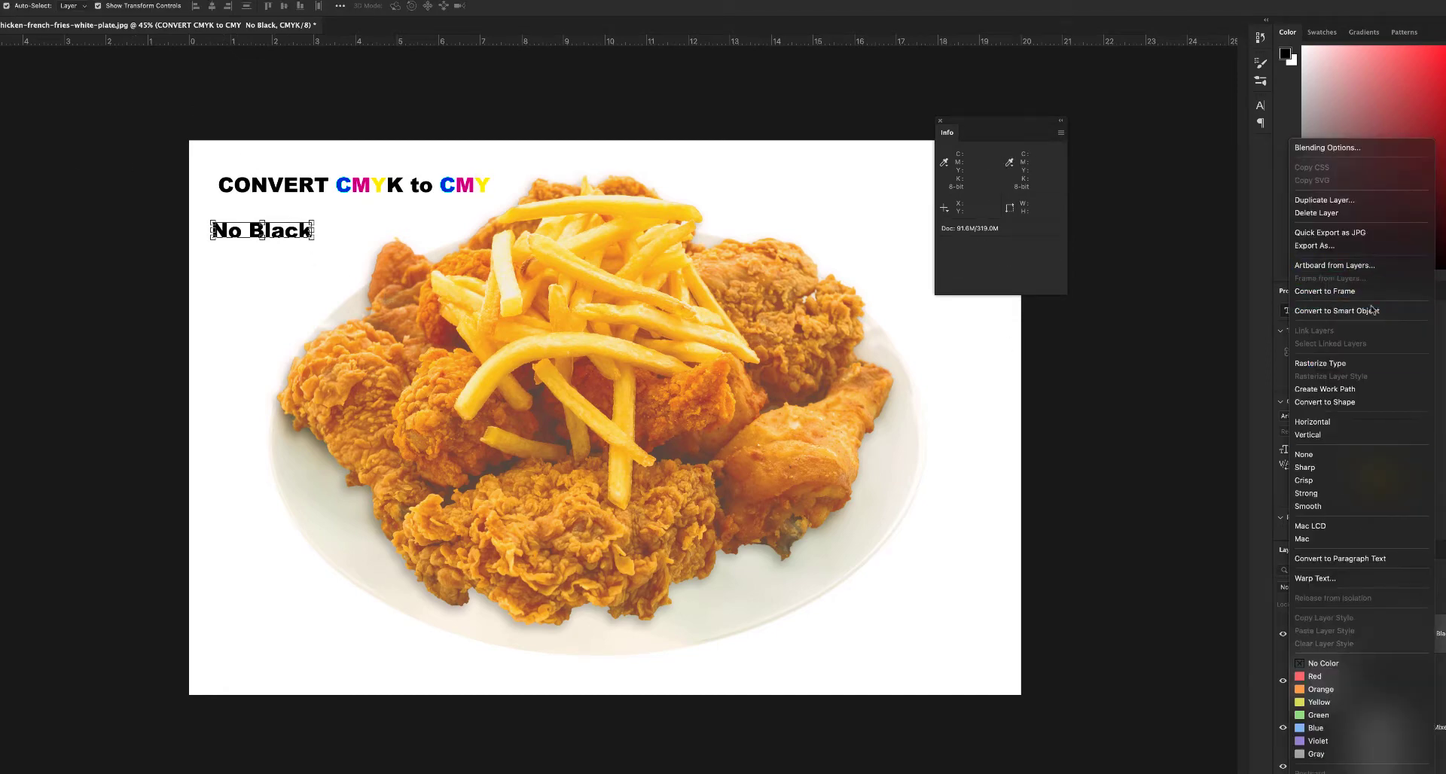
left_click(1343, 362)
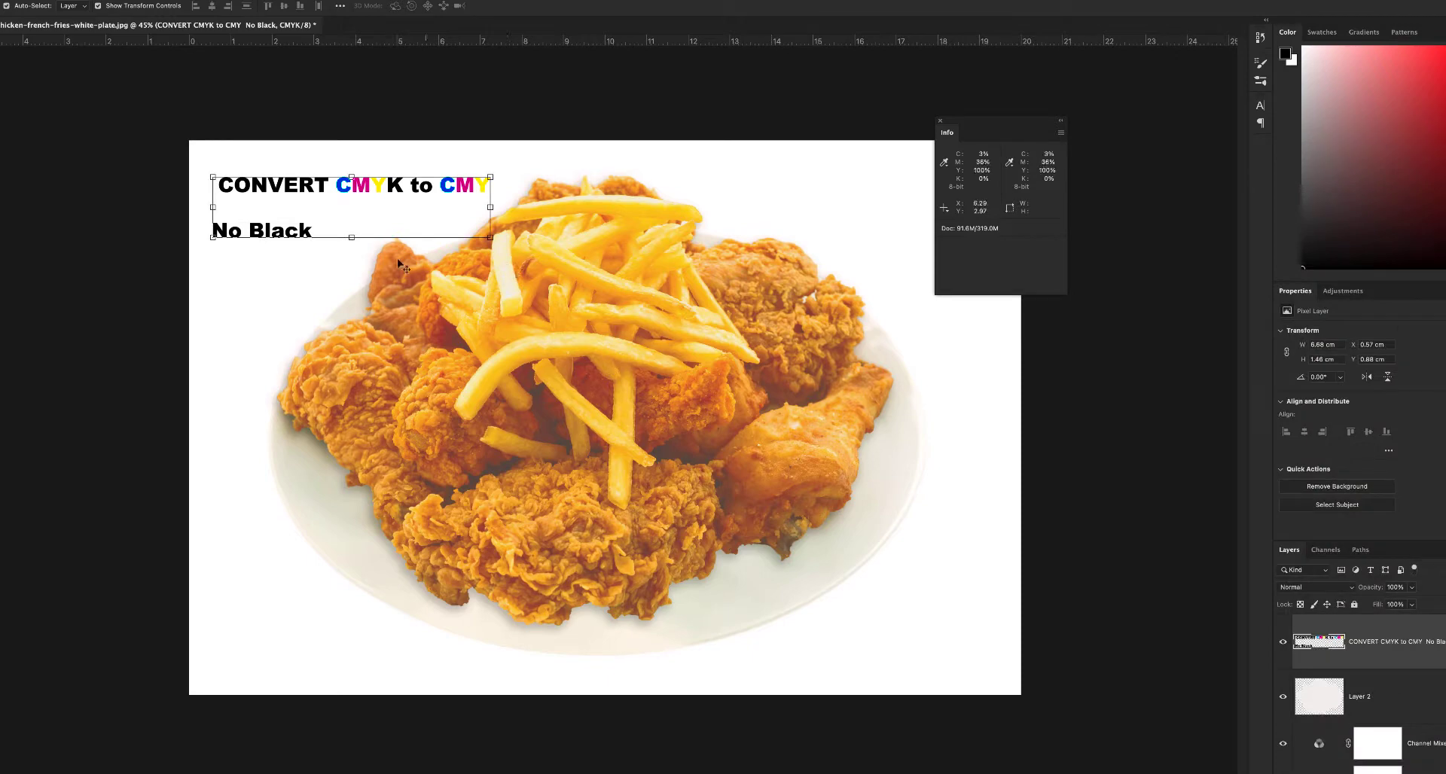
Scale the title up to about 169% and nudge it left and down.
left_click(457, 204)
left_click(459, 192)
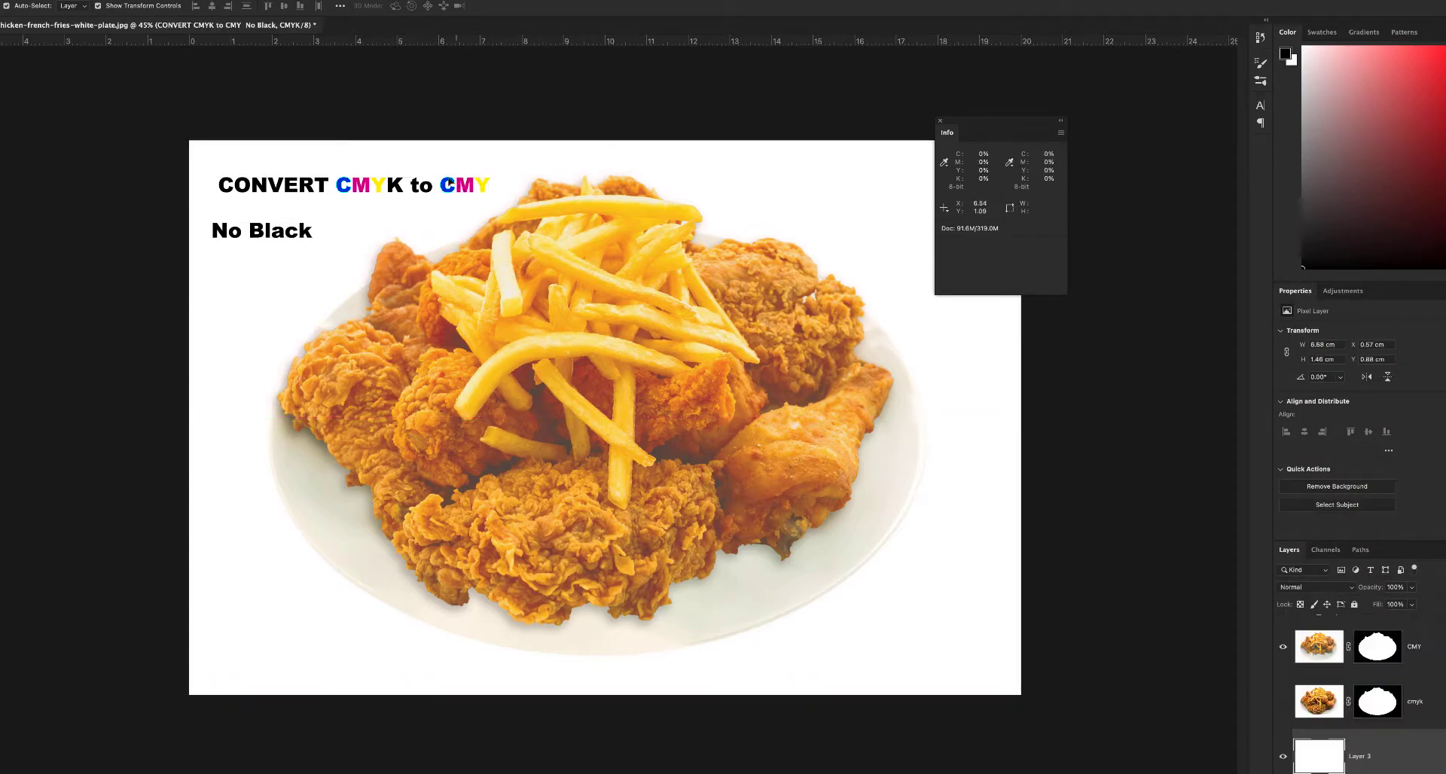
left_click(479, 183)
left_click_drag(495, 174, 682, 136)
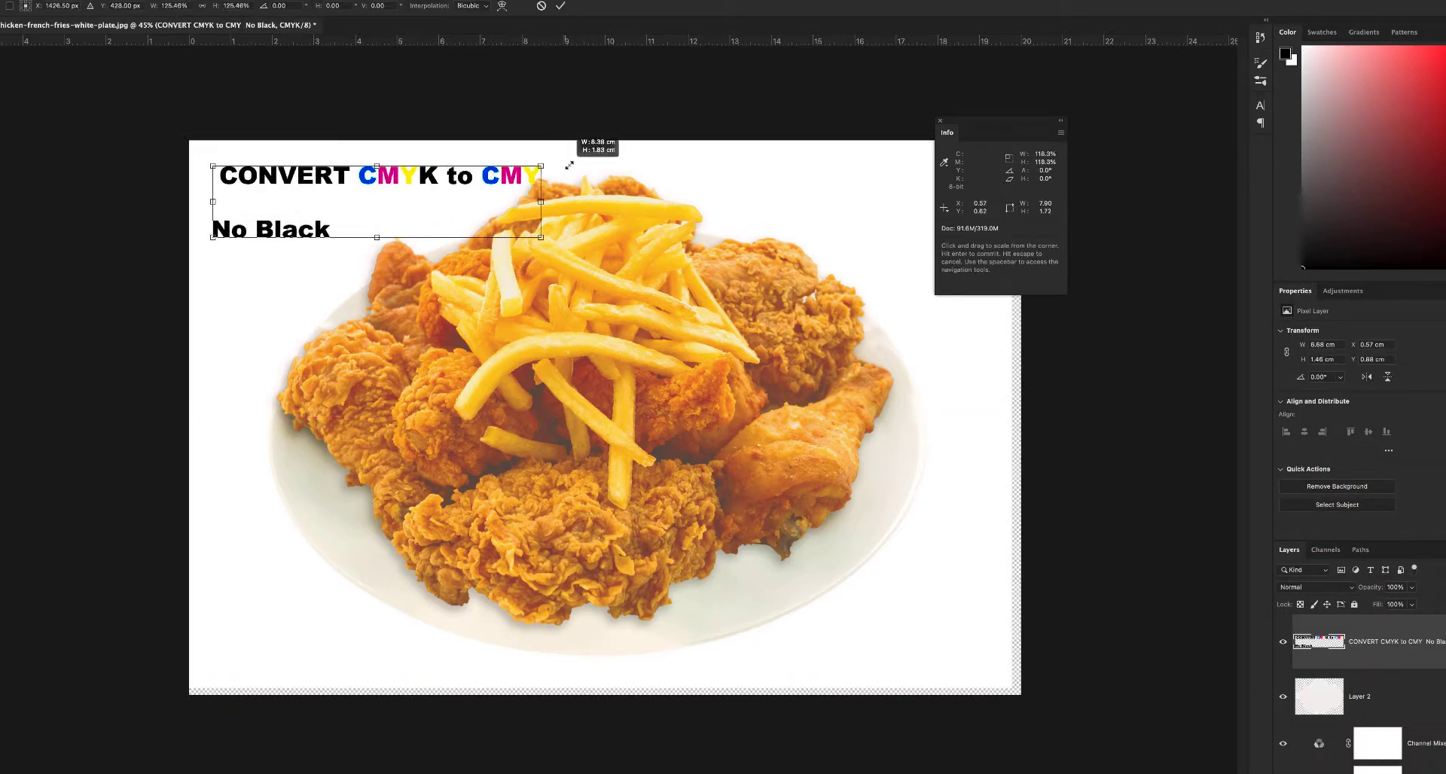
left_click_drag(517, 159, 506, 172)
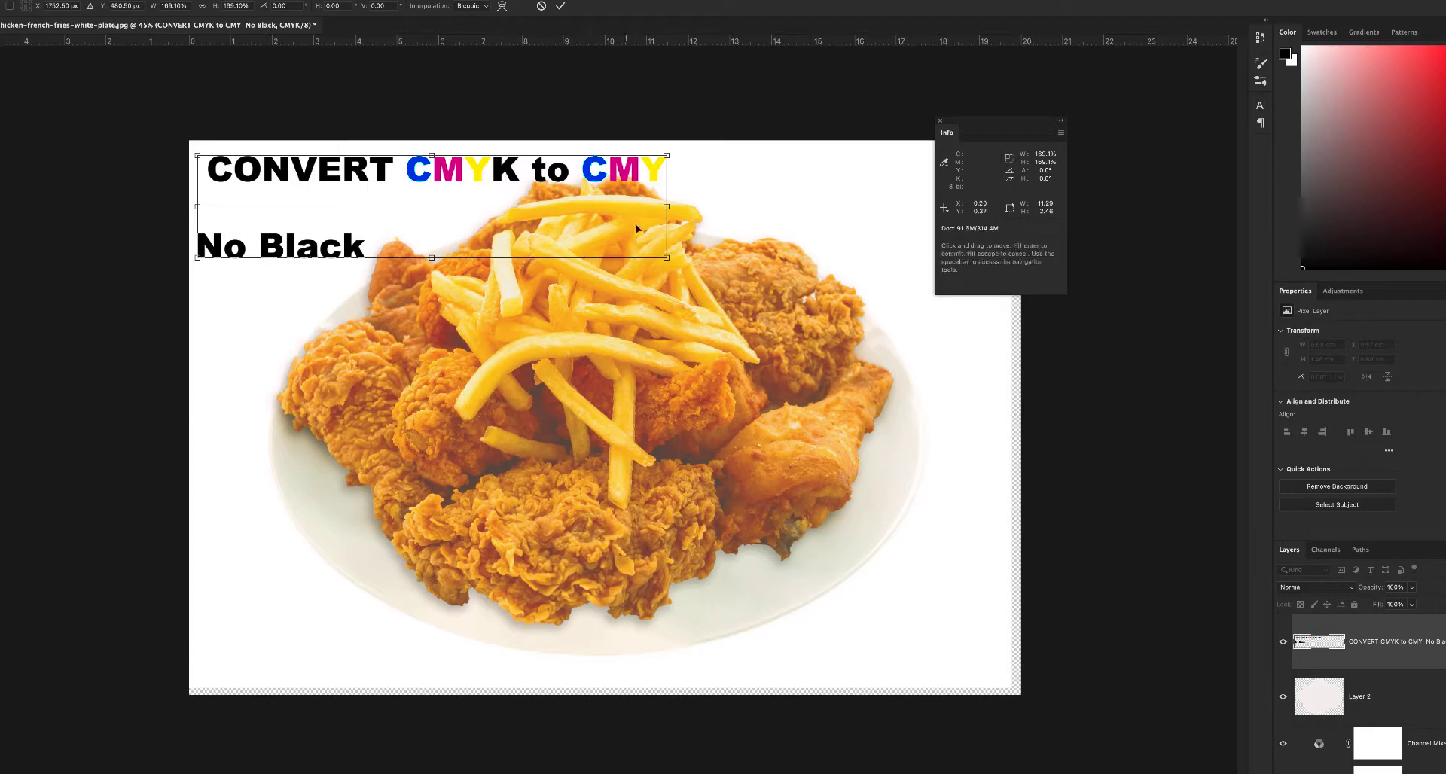
Fill a bottom strip with dark red on a new layer.
key("Return")
key("m")
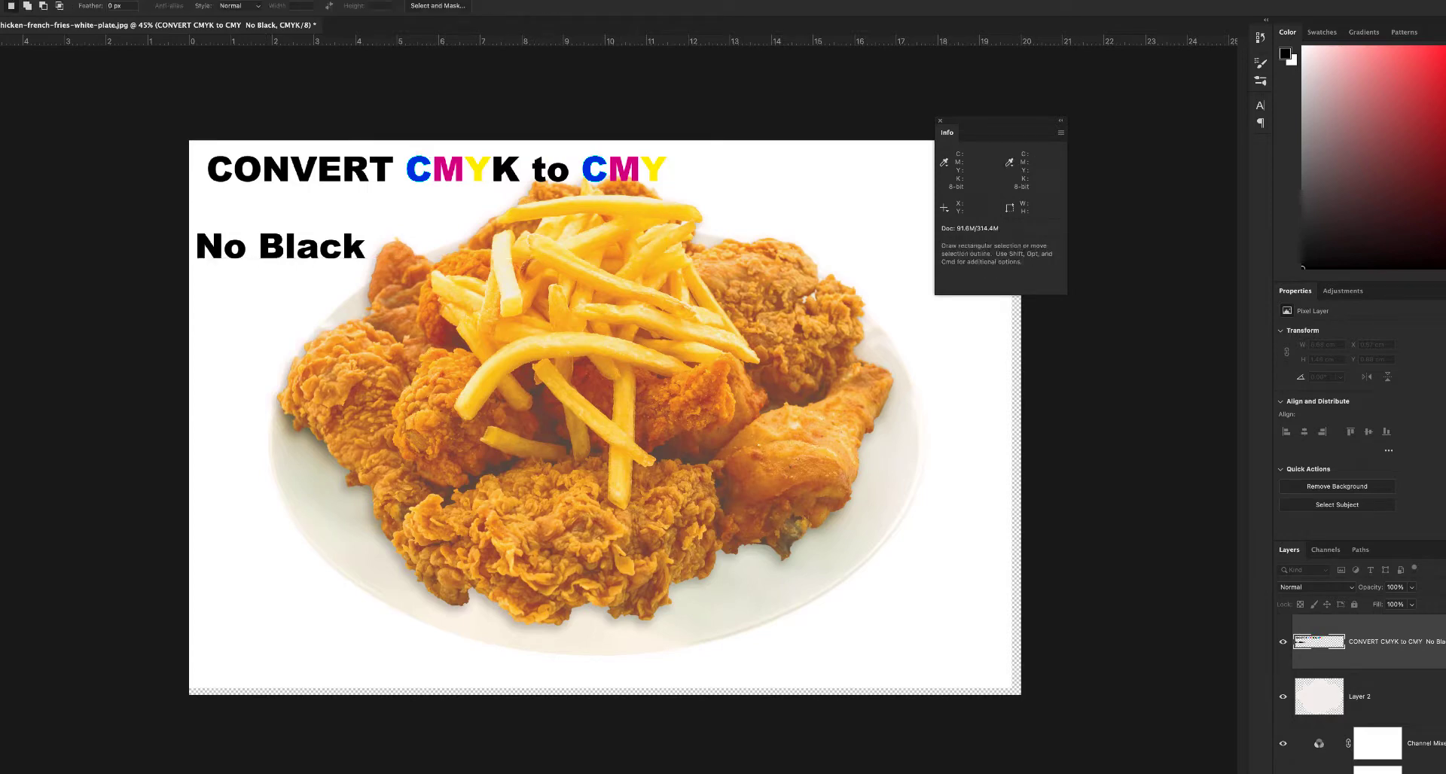
left_click_drag(189, 672, 1325, 765)
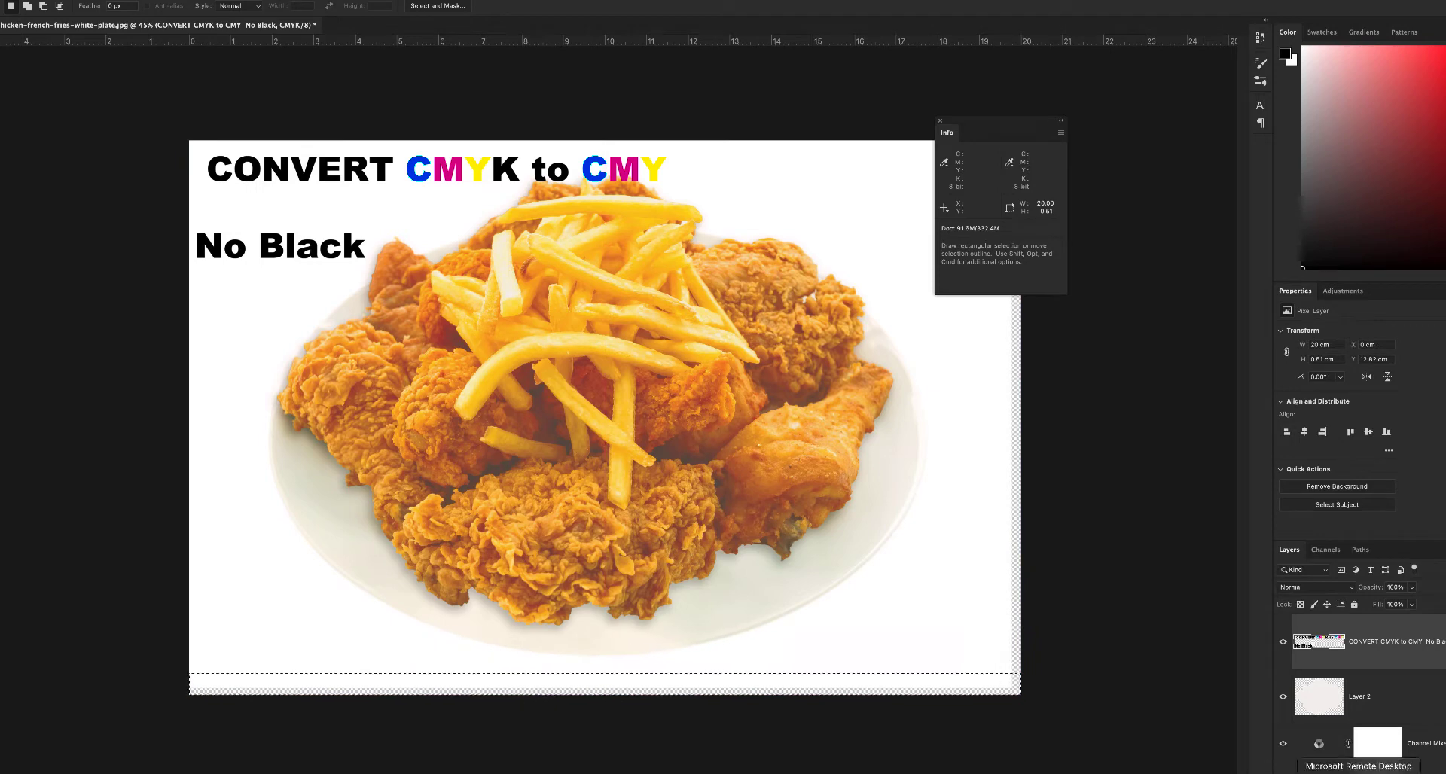
key("ctrl+shift+alt+n")
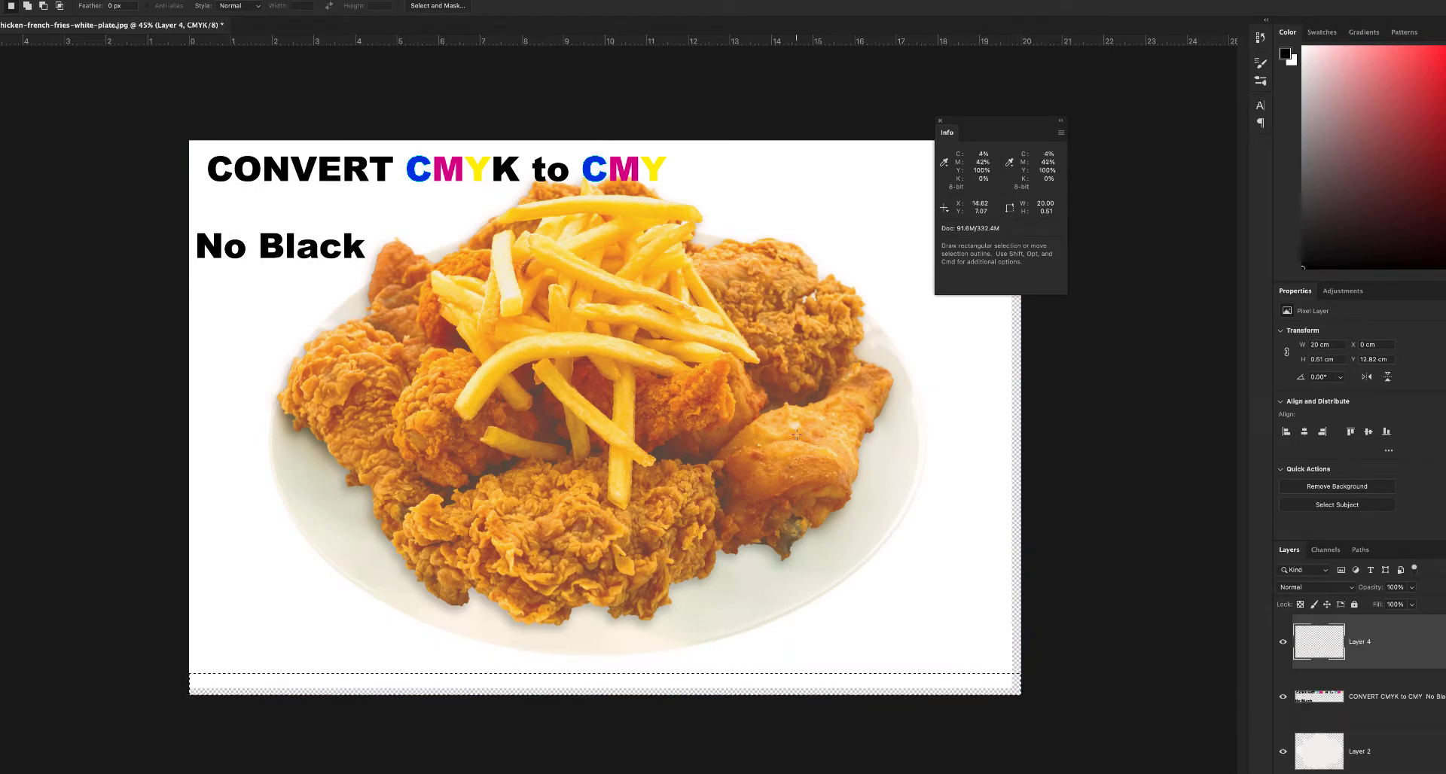
left_click(1285, 54)
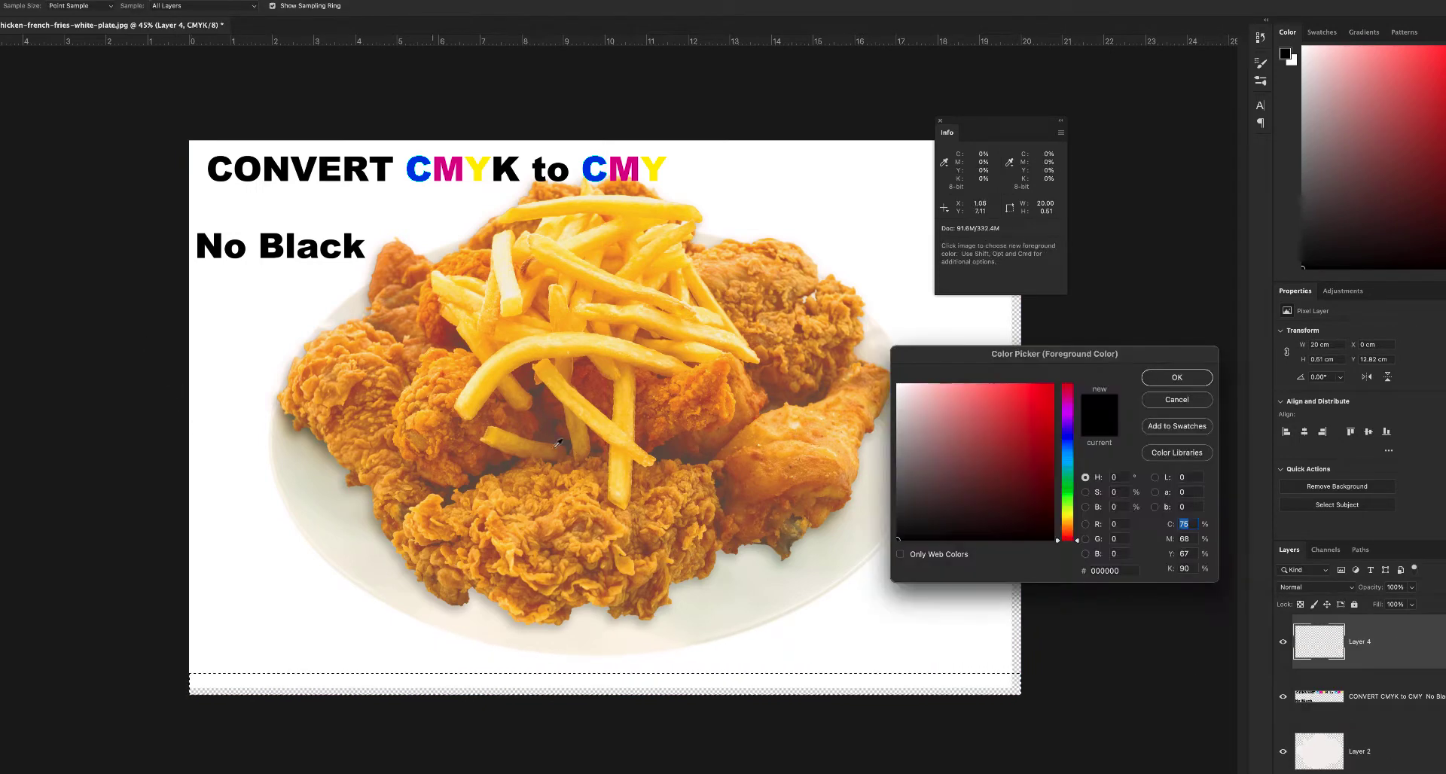
left_click(1176, 378)
key("alt+BackSpace")
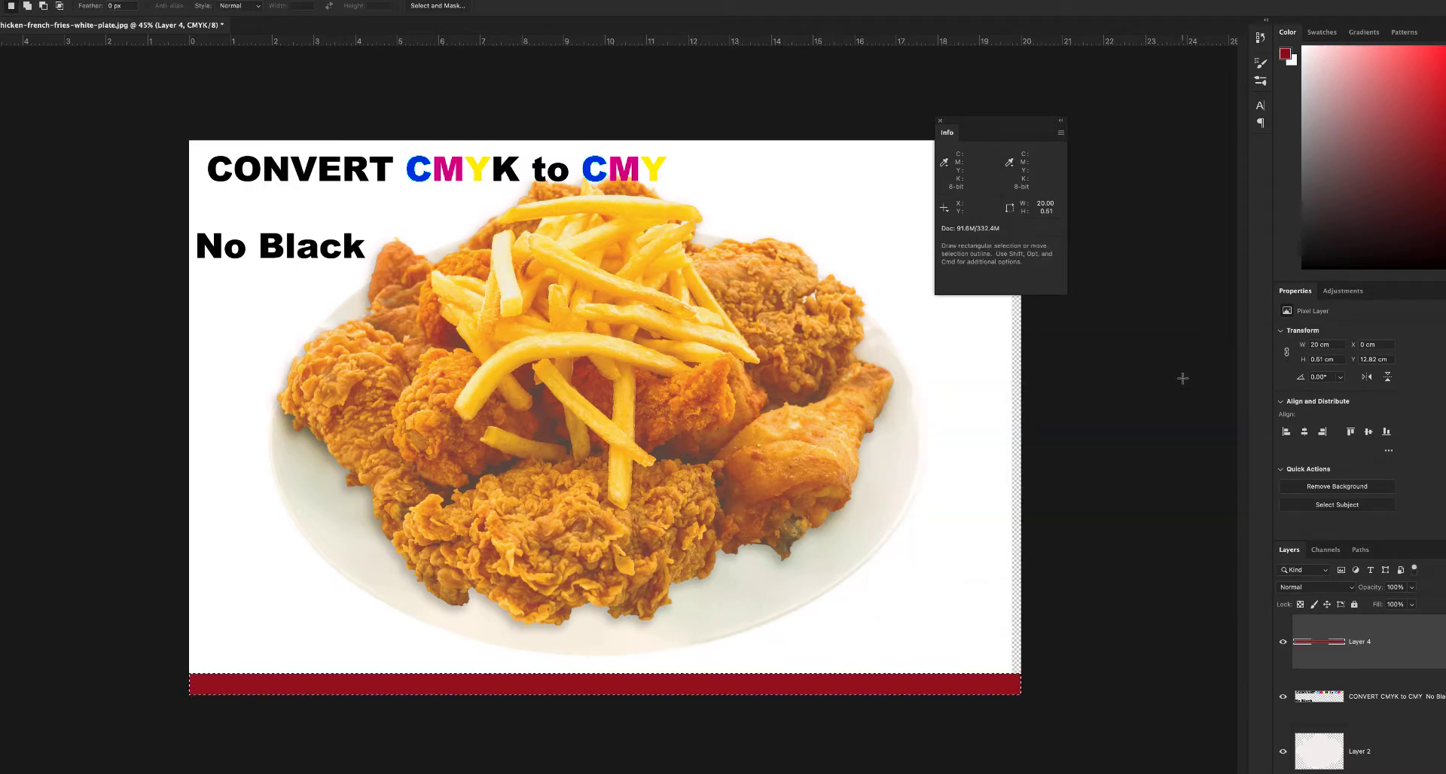
Stretch the dark red band taller upward.
key("v")
left_click_drag(603, 675, 604, 662)
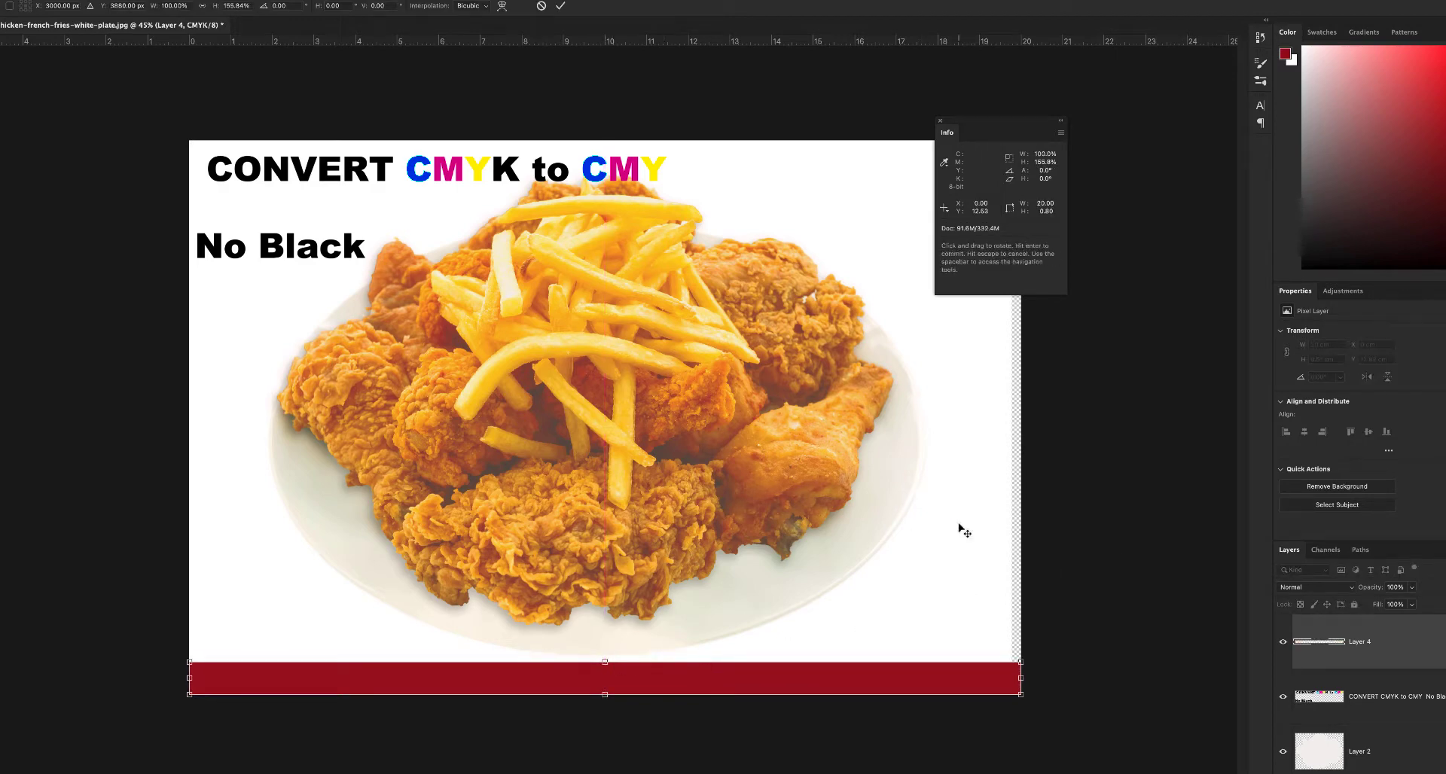
key("Return")
scroll(1356, 742, "down", 3)
Enlarge the white backing layer slightly.
left_click(1342, 744)
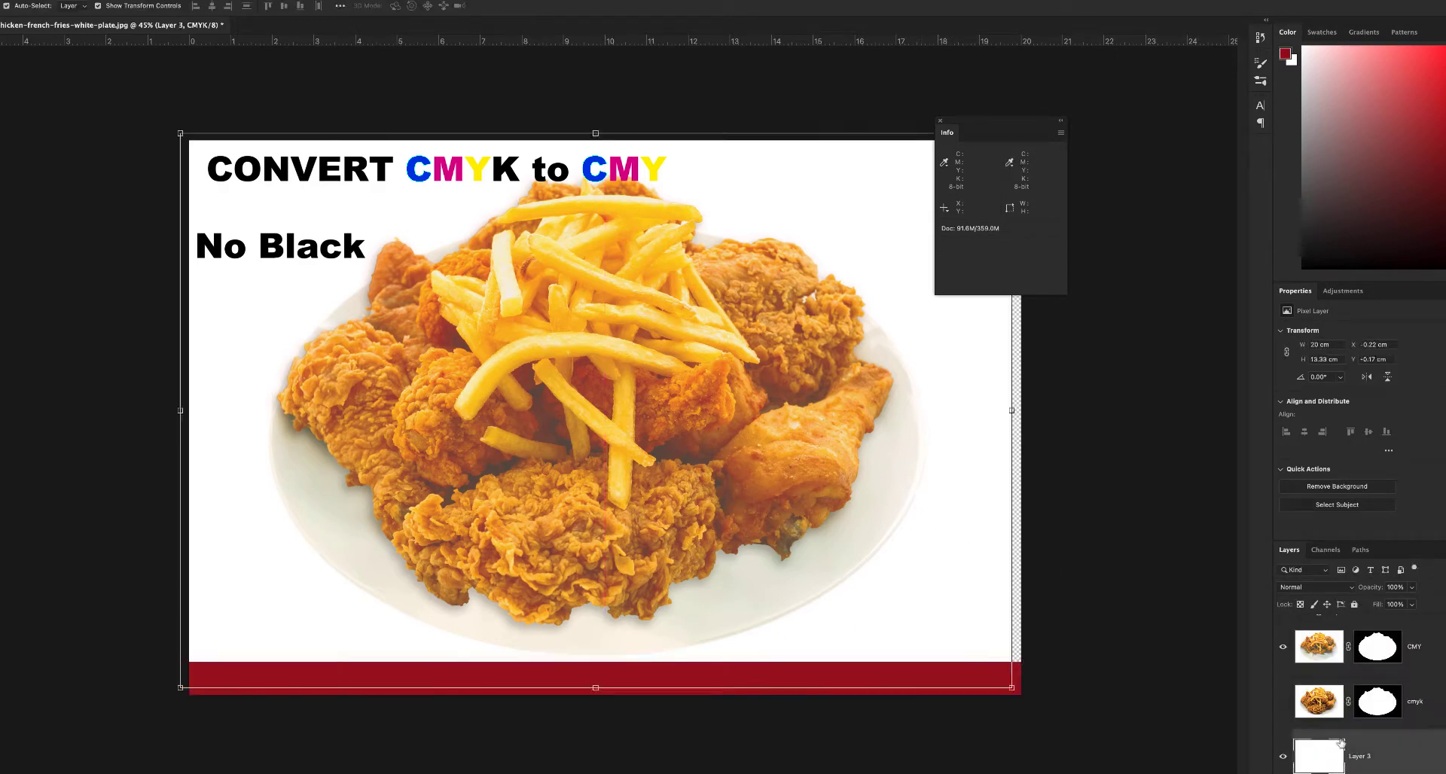
left_click_drag(1011, 687, 1039, 703)
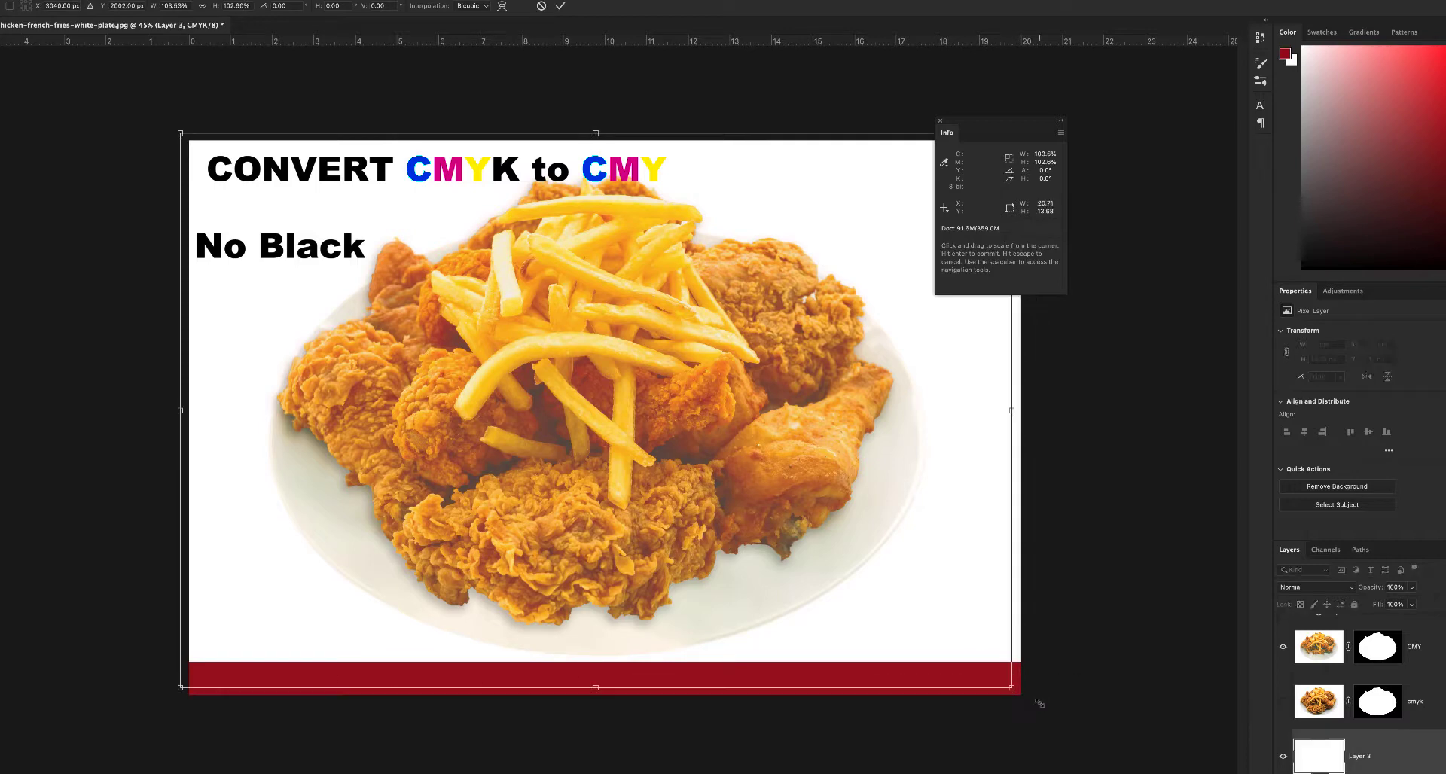
key("Return")
Move the title down just above the red band, leaving the band's size unchanged.
left_click(512, 177)
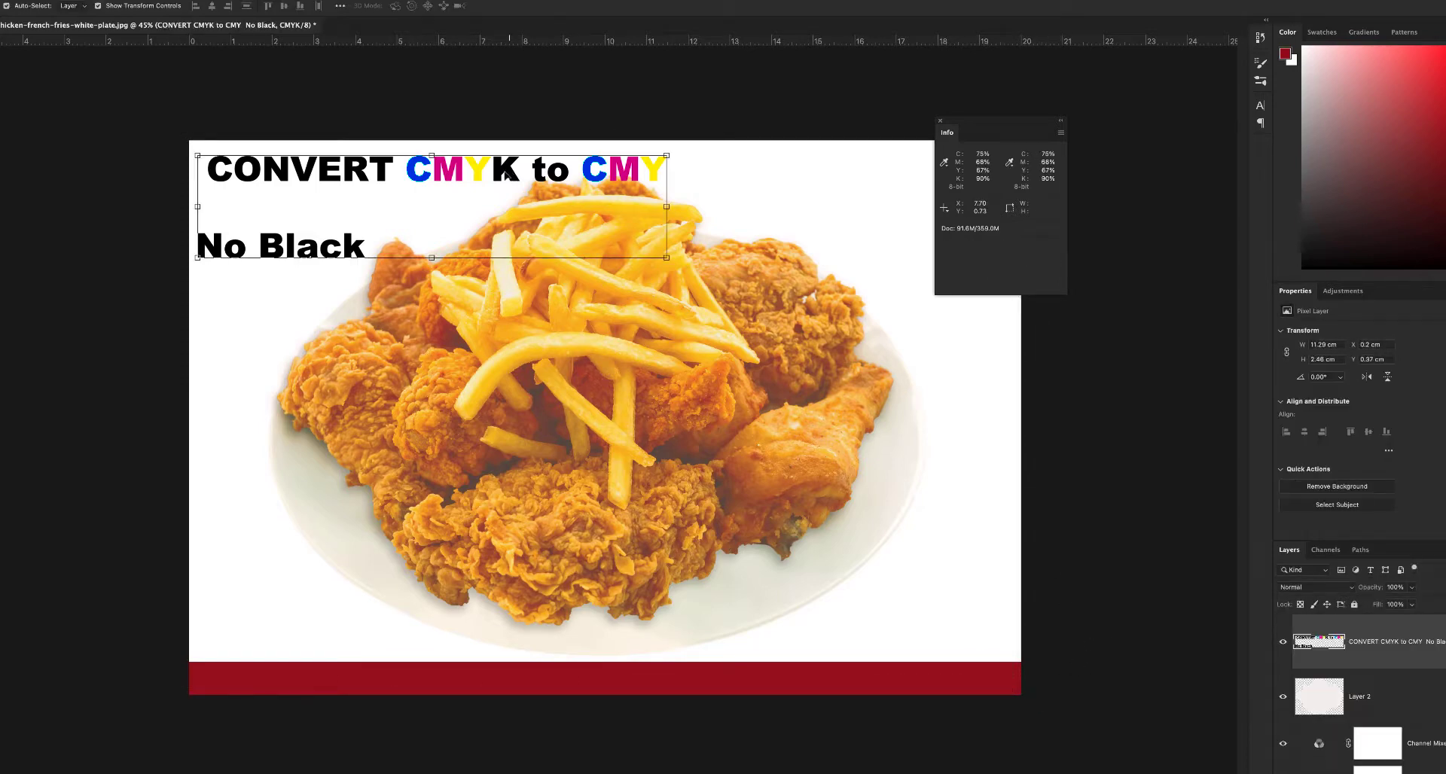
left_click(411, 172)
left_click_drag(411, 172, 420, 661)
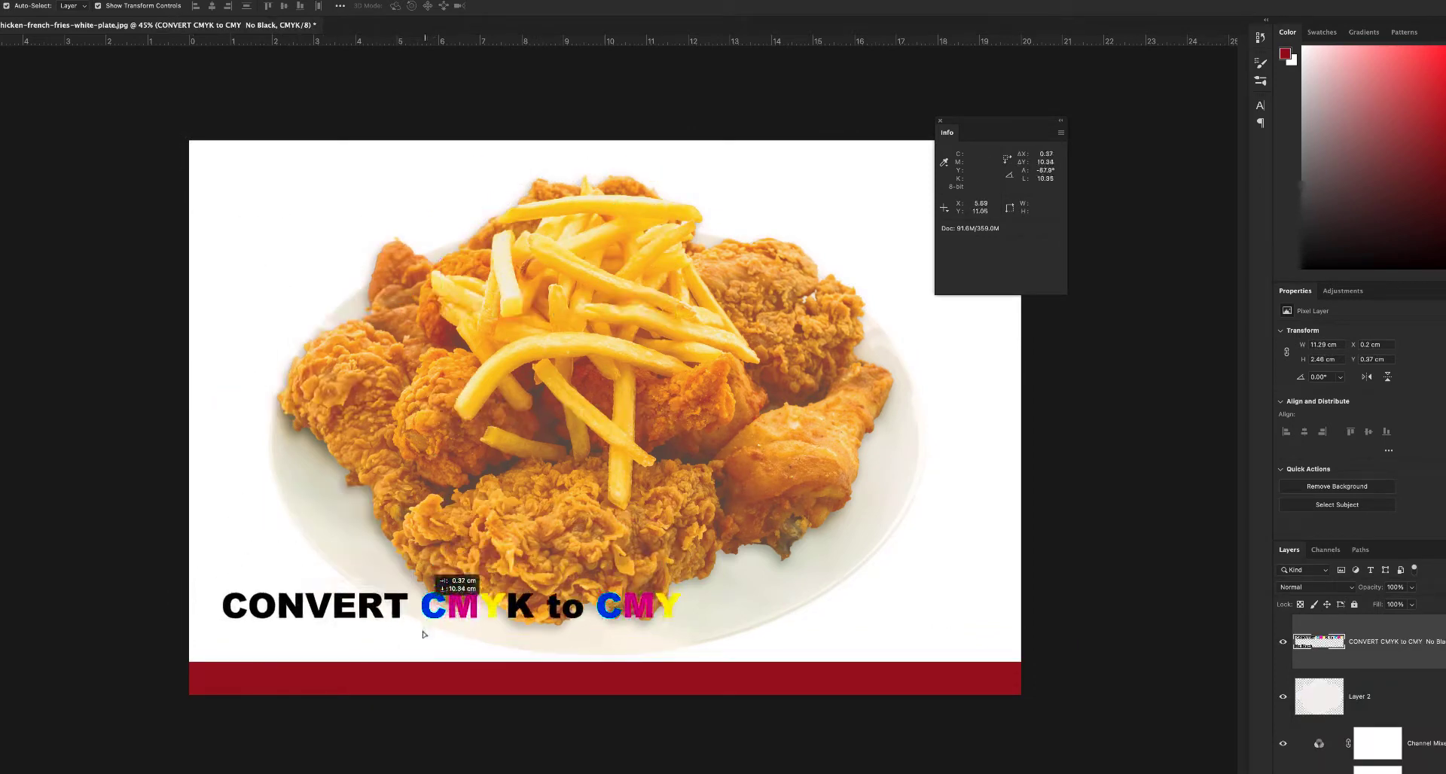
left_click(714, 674)
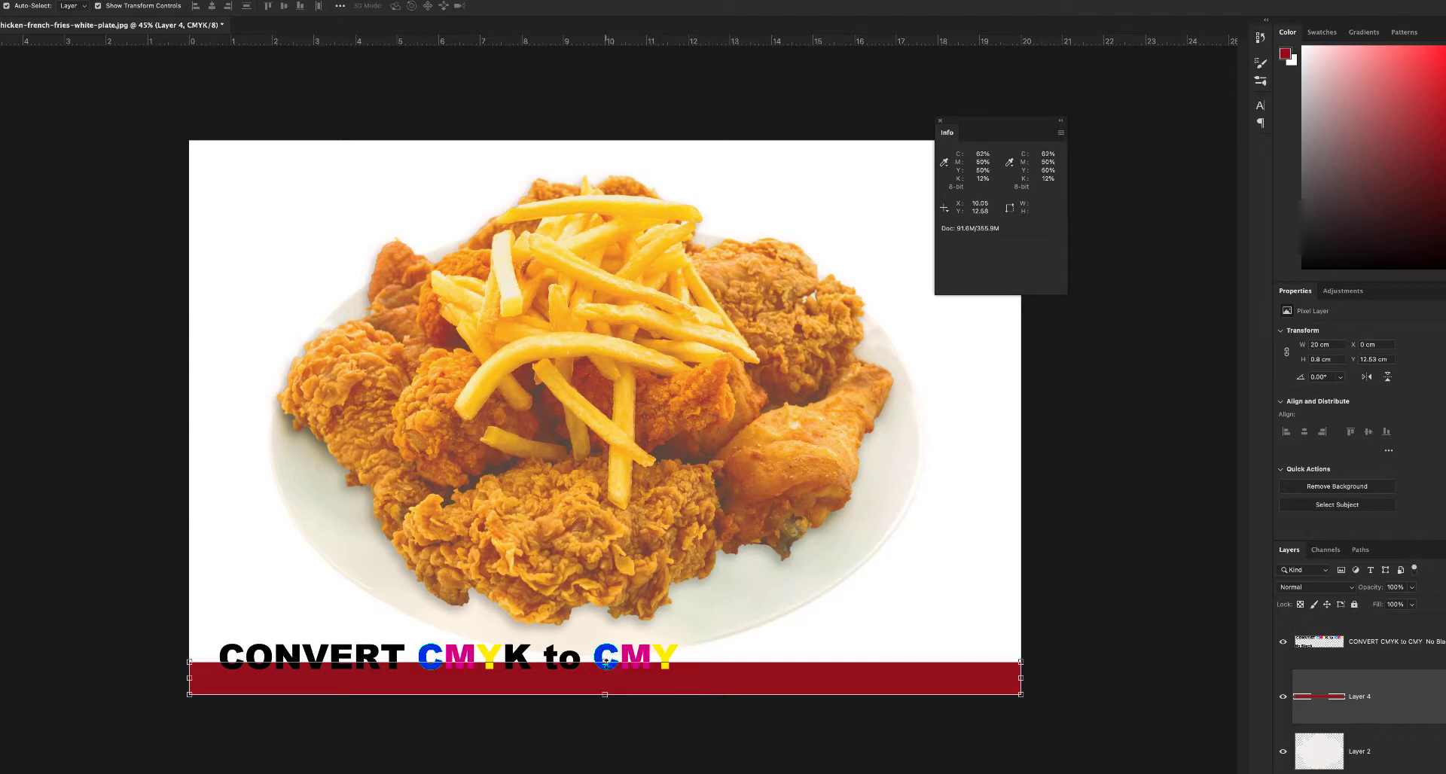
left_click_drag(660, 661, 623, 644)
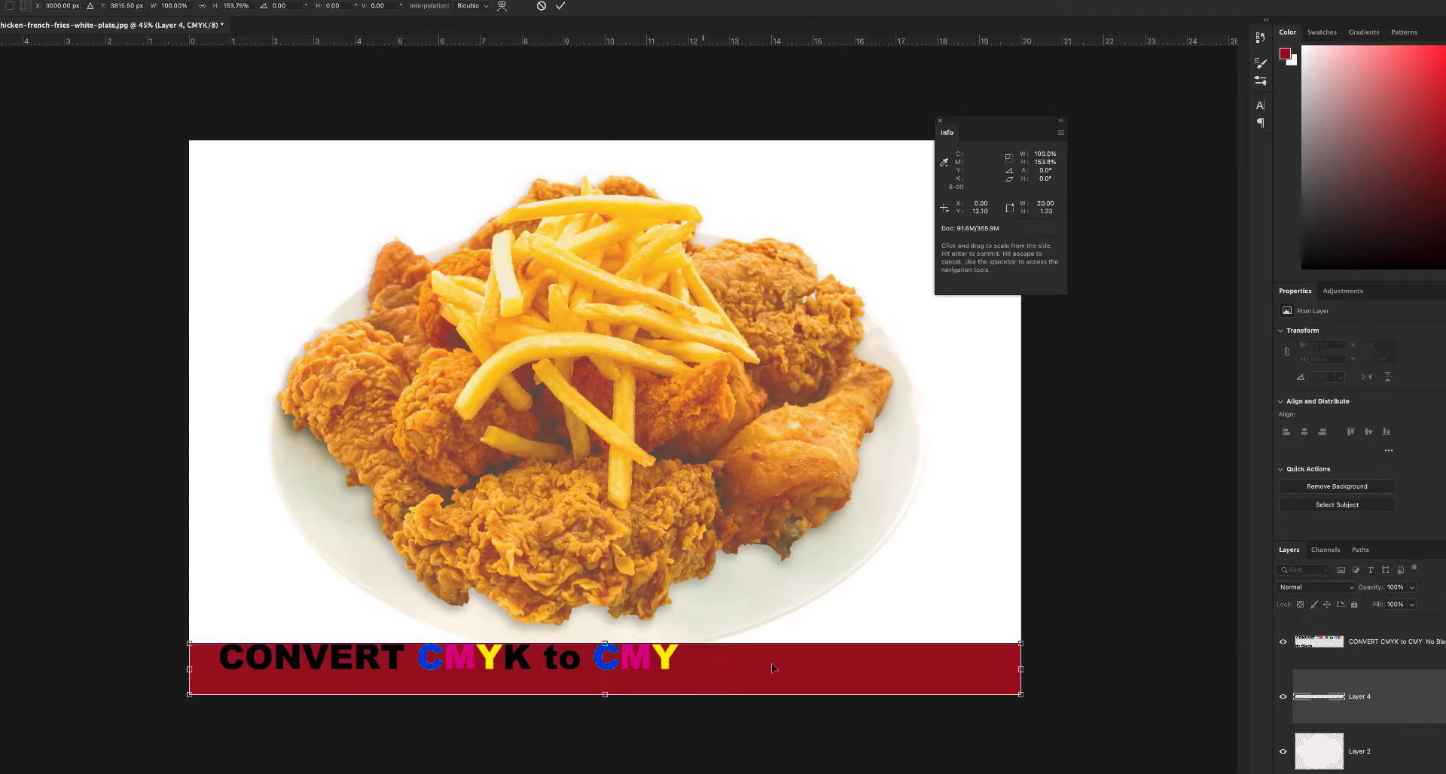
key("Escape")
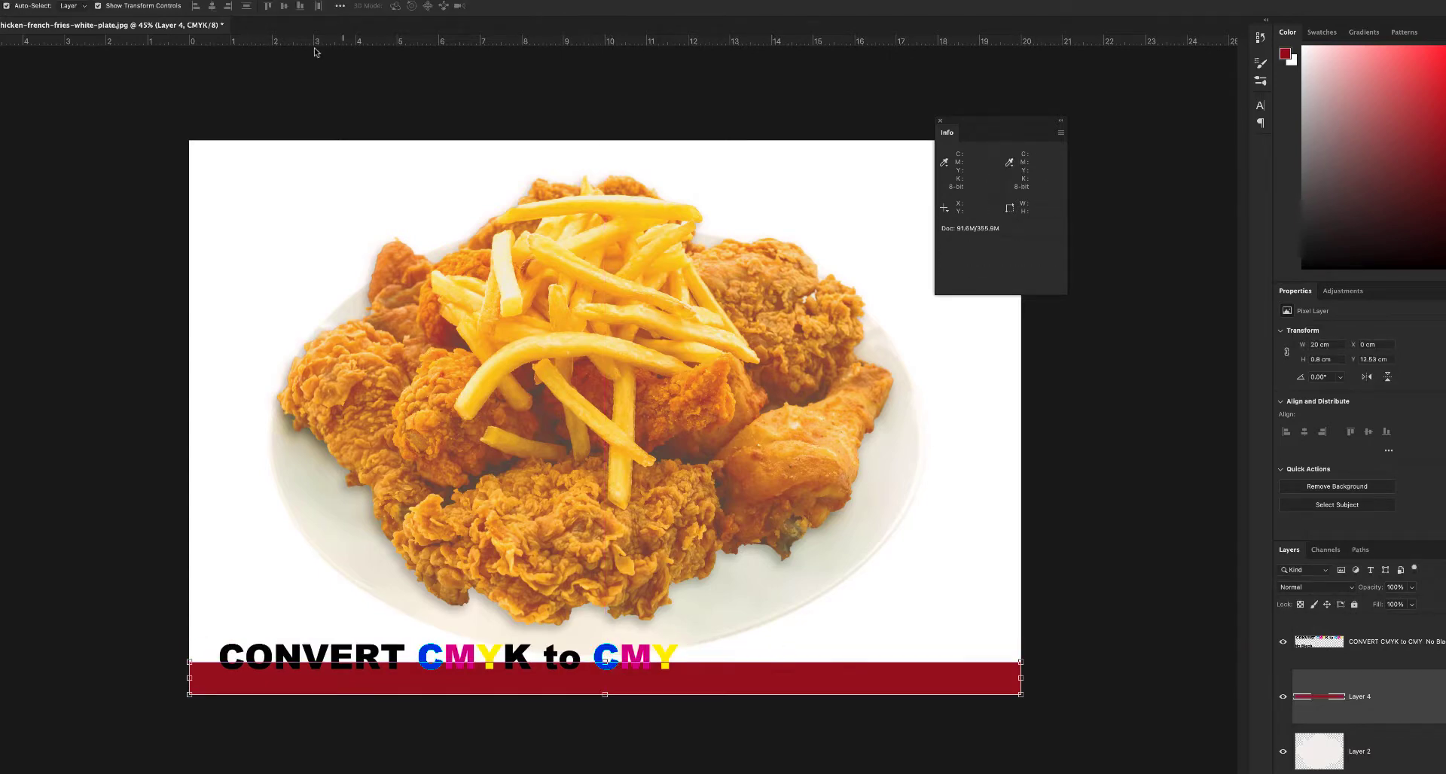
Extend the canvas height to 15 cm anchored at the top.
left_click(105, 95)
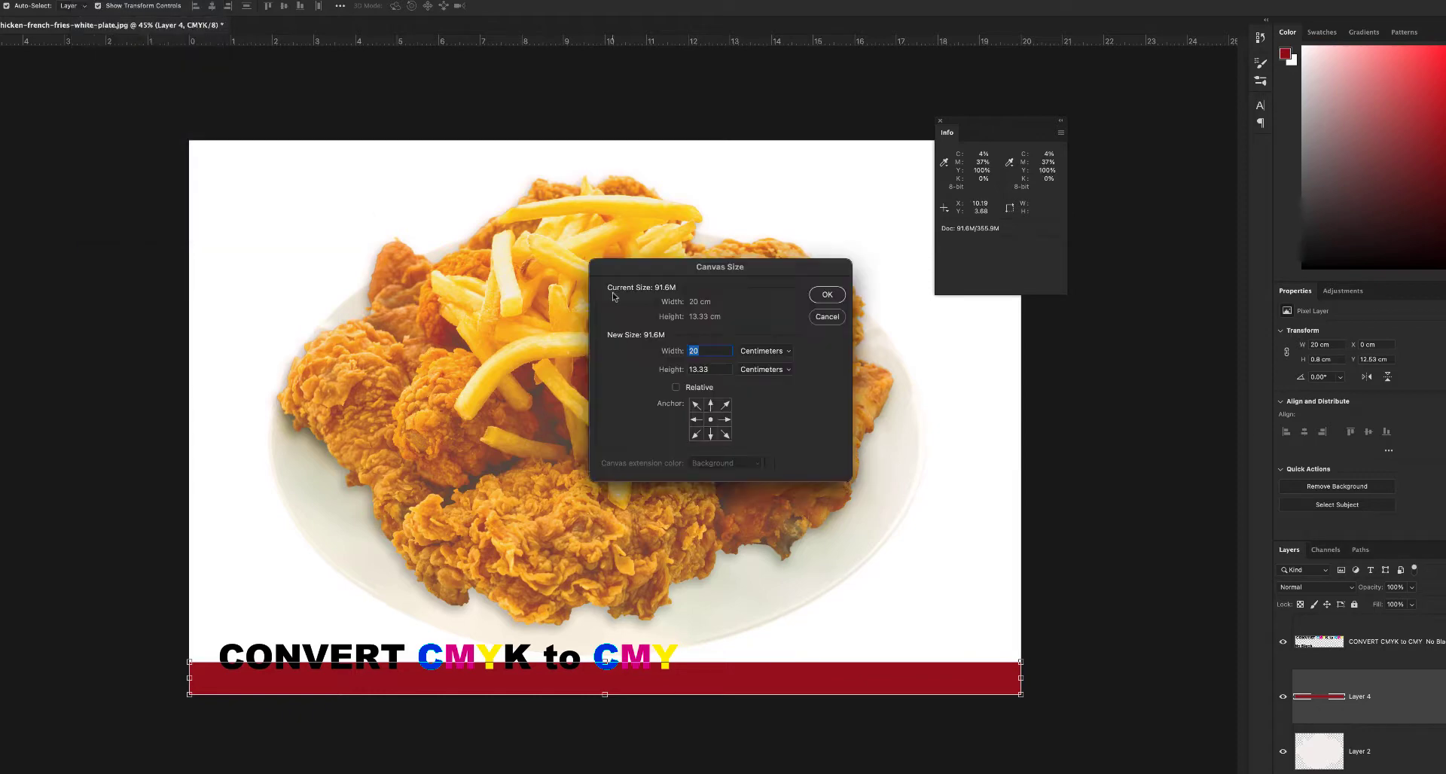
left_click(710, 404)
key("Tab")
type("15")
key("Return")
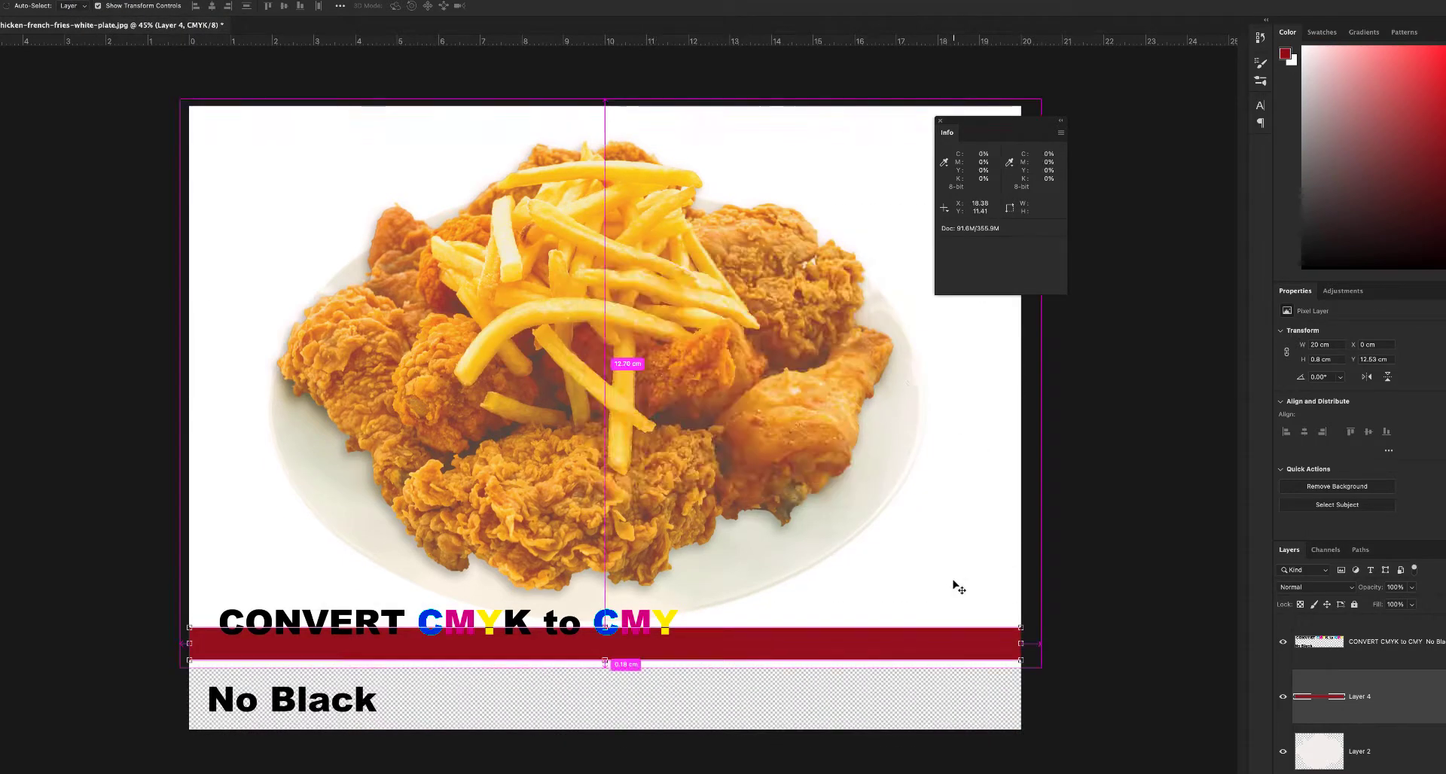
Stretch the white background down over the new canvas strip.
left_click(946, 617)
key("ctrl+t")
left_click_drag(610, 675, 610, 753)
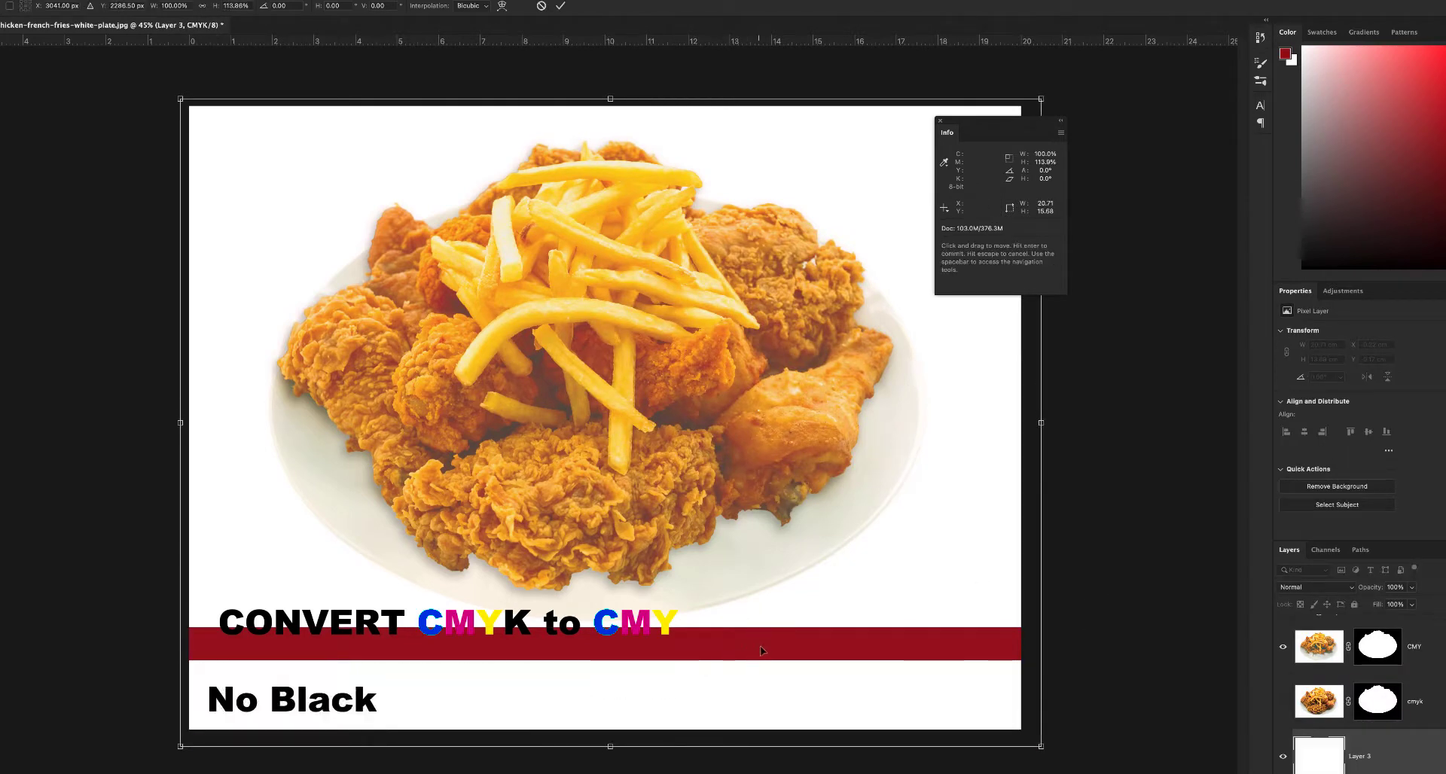
key("Return")
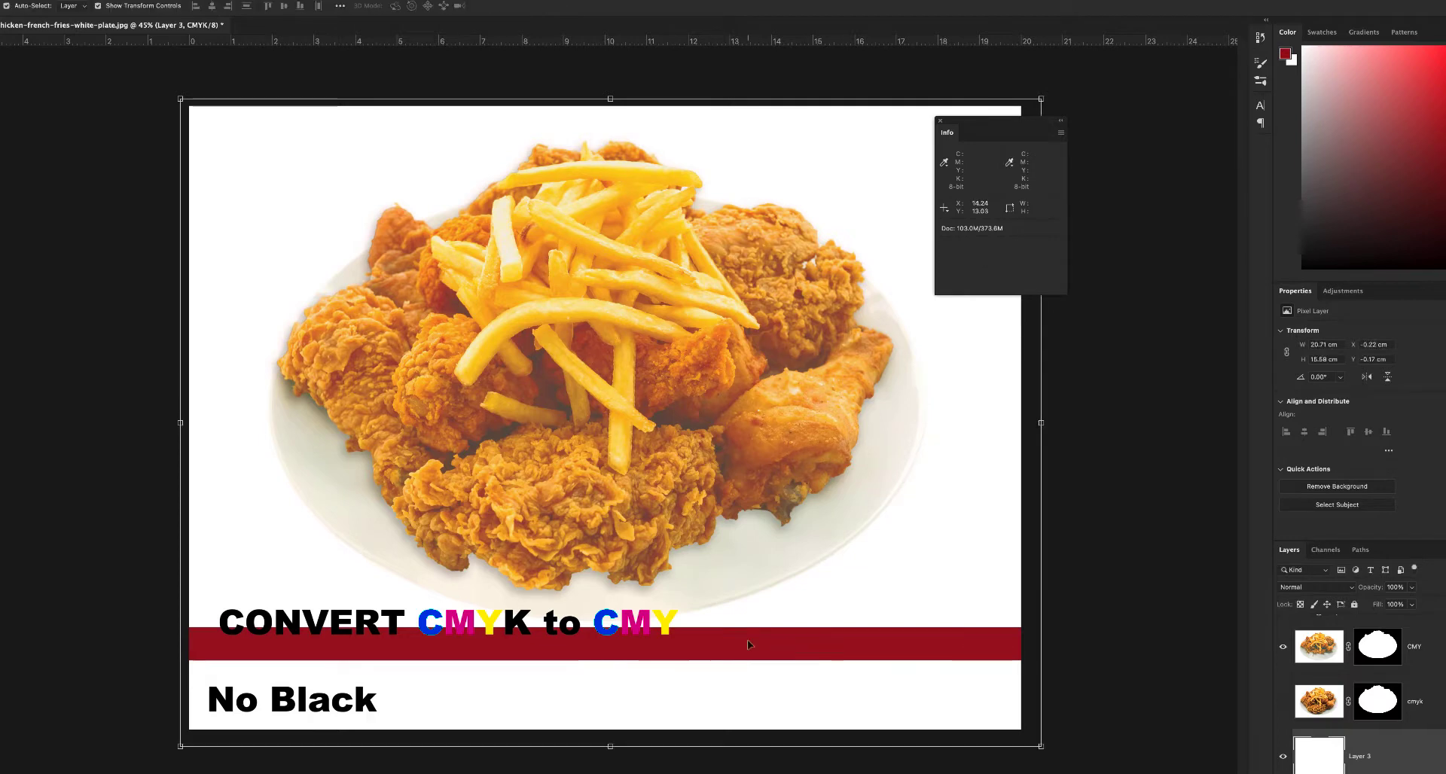
Move the red band to the canvas bottom and make it taller.
left_click(748, 640)
left_click_drag(749, 641, 753, 719)
key("ctrl+t")
left_click_drag(604, 696, 619, 677)
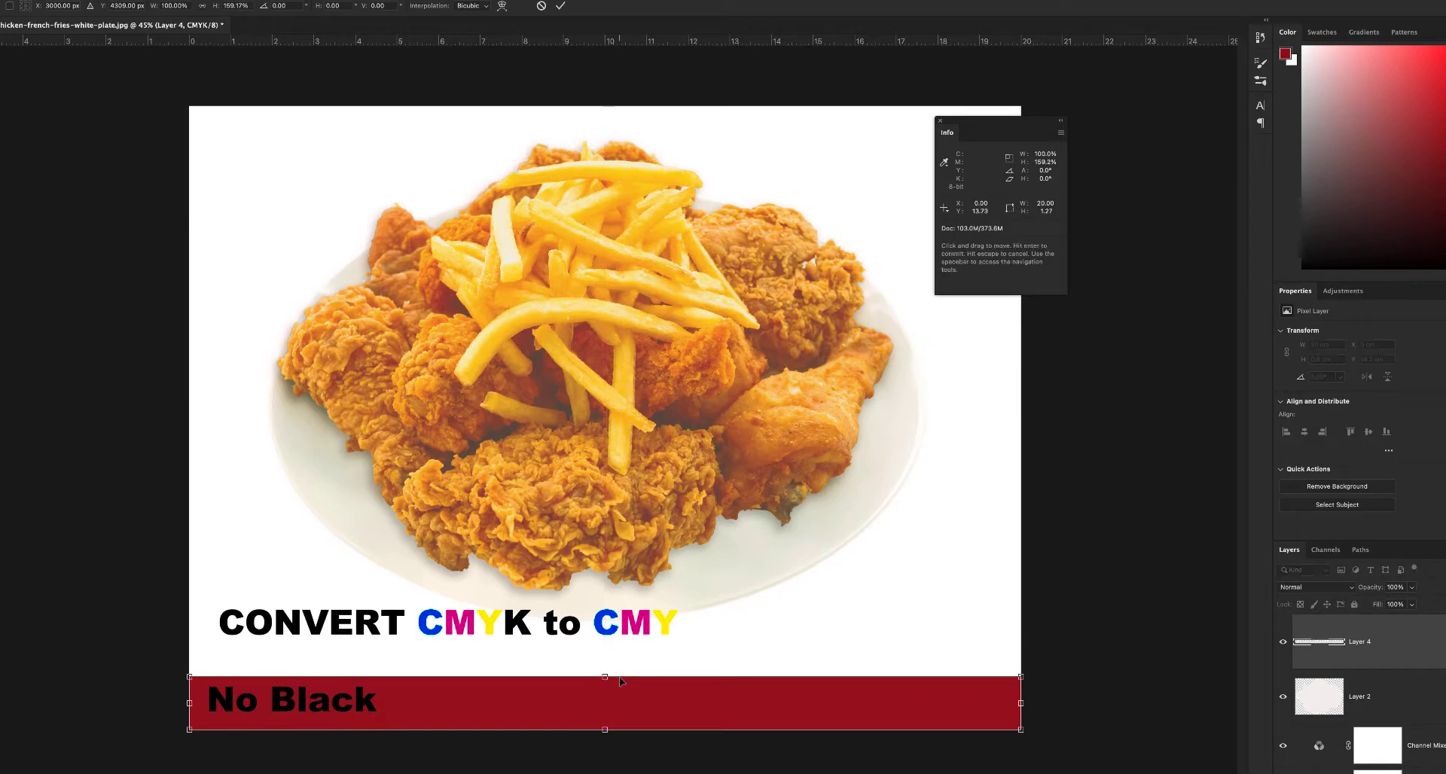
key("Return")
Cut the 'No Black' text onto its own layer.
left_click(559, 631)
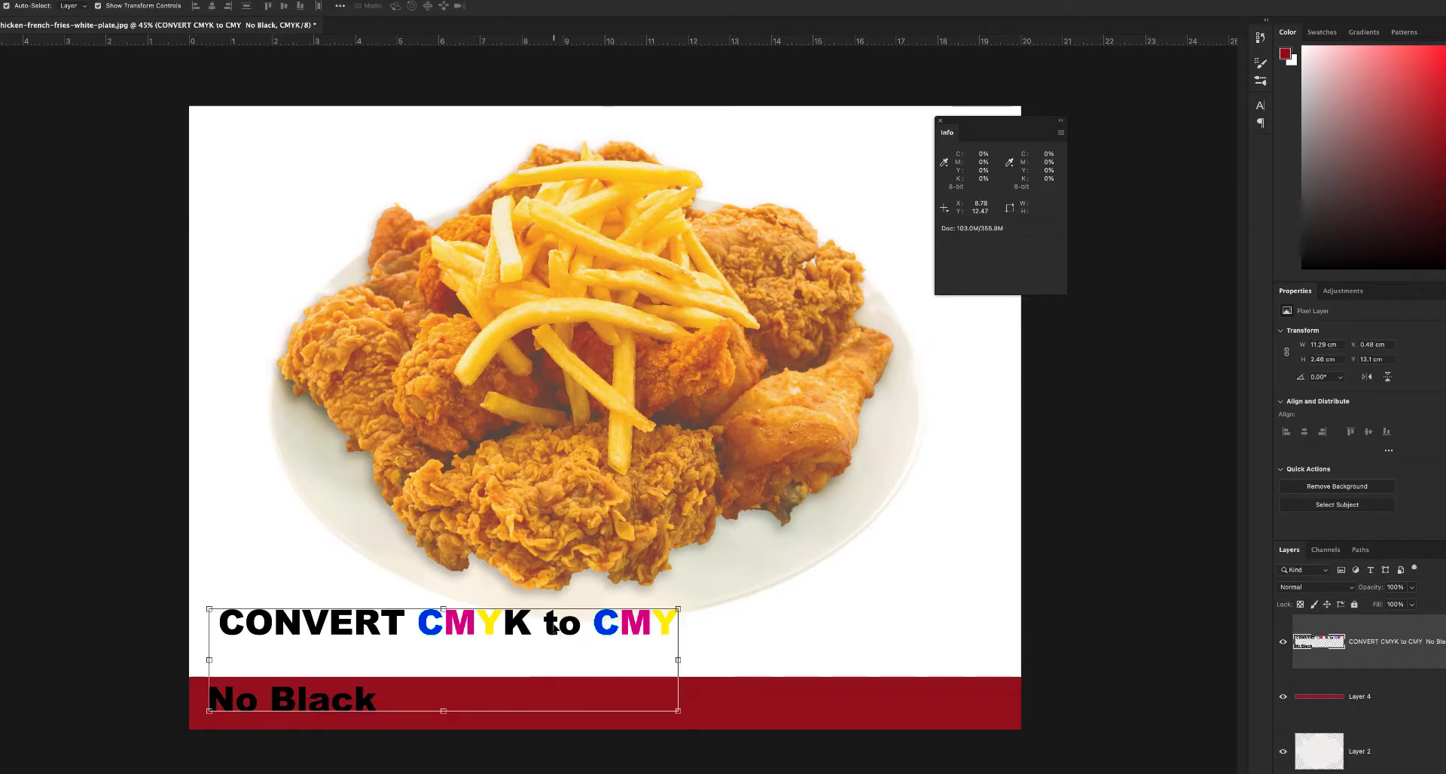
key("m")
mouse_move(189, 676)
left_mouse_down()
mouse_move(436, 729)
mouse_move(814, 747)
left_mouse_up()
right_click(355, 689)
left_click(422, 646)
key("v")
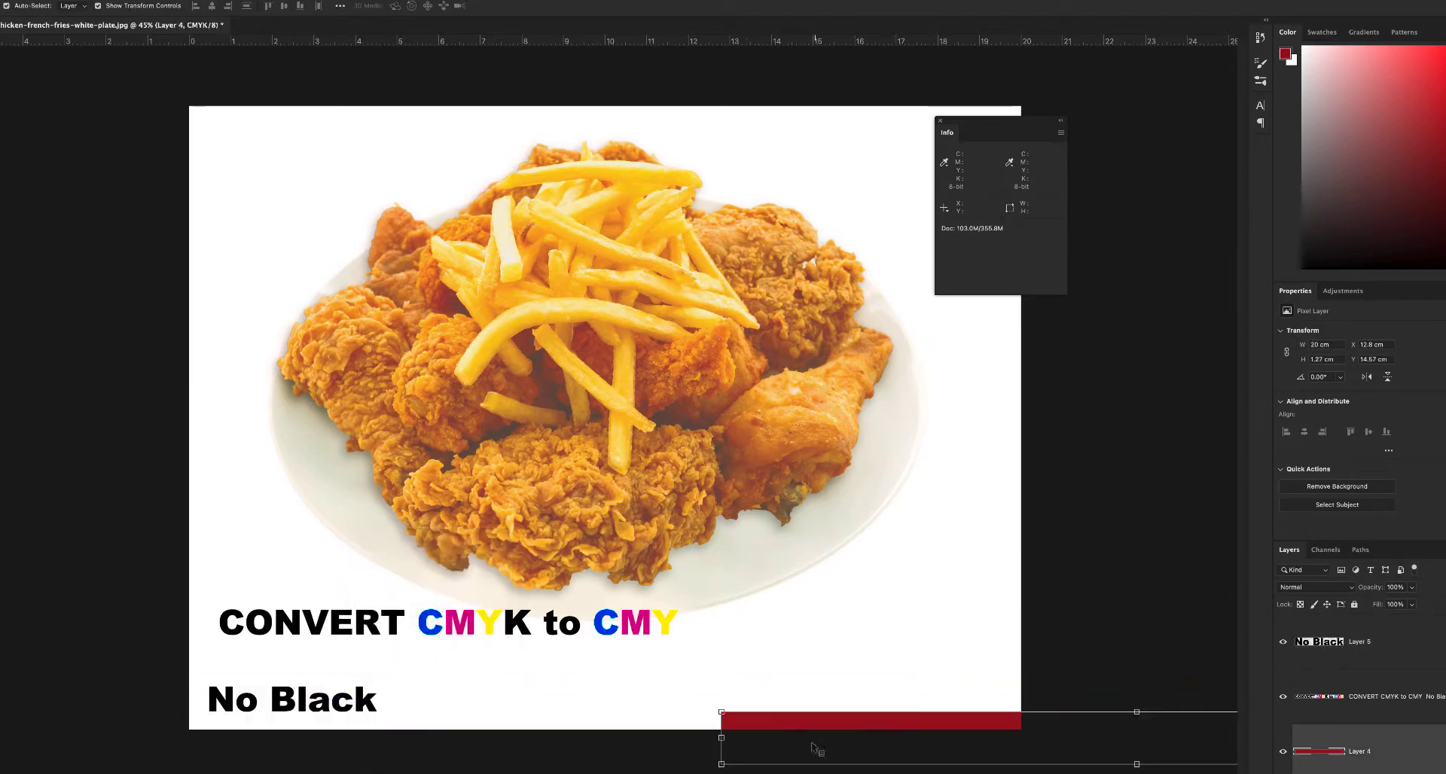
key("ctrl+z")
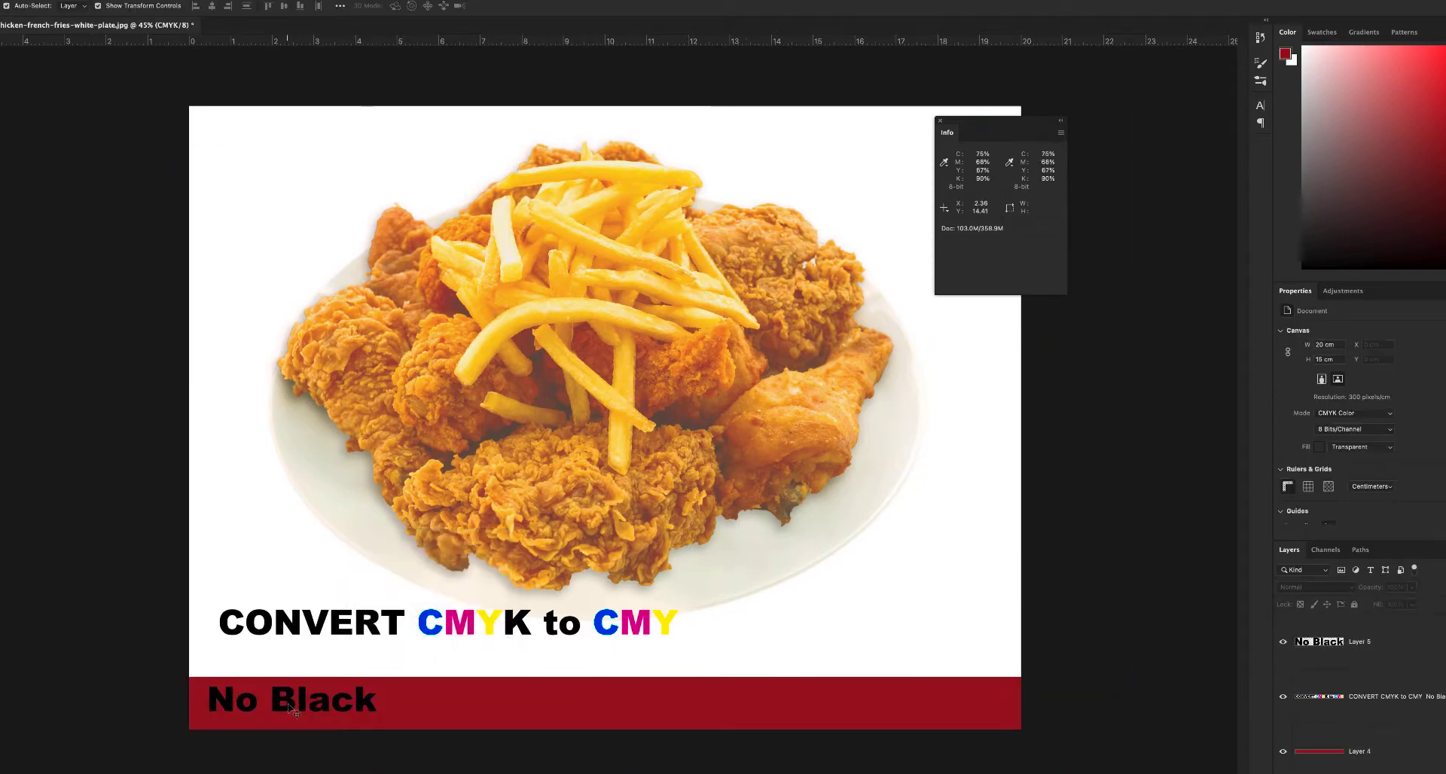
Drag 'No Black' to the band's right end and the title onto its left.
mouse_move(300, 706)
left_mouse_down()
mouse_move(924, 723)
mouse_move(705, 707)
mouse_move(932, 708)
left_mouse_up()
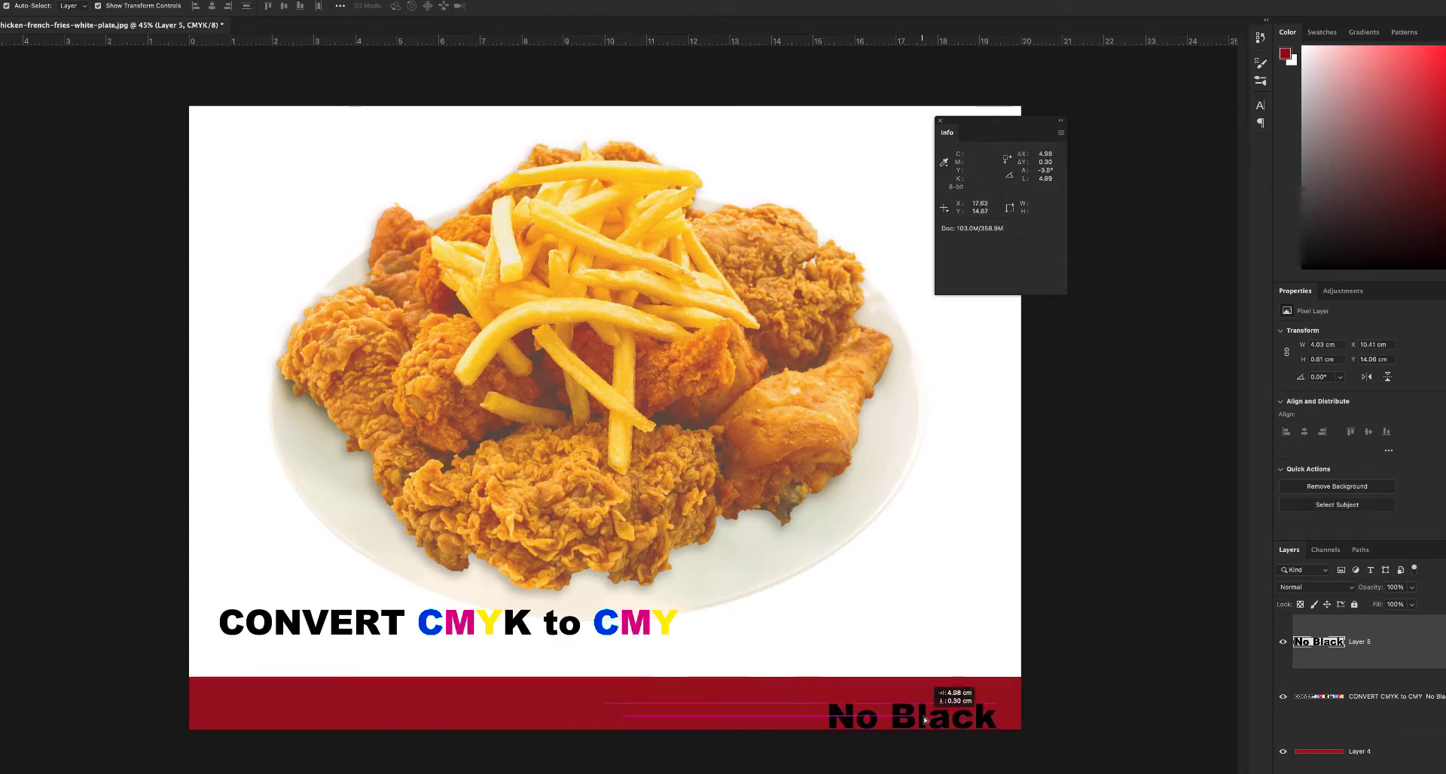
left_click_drag(554, 631, 550, 708)
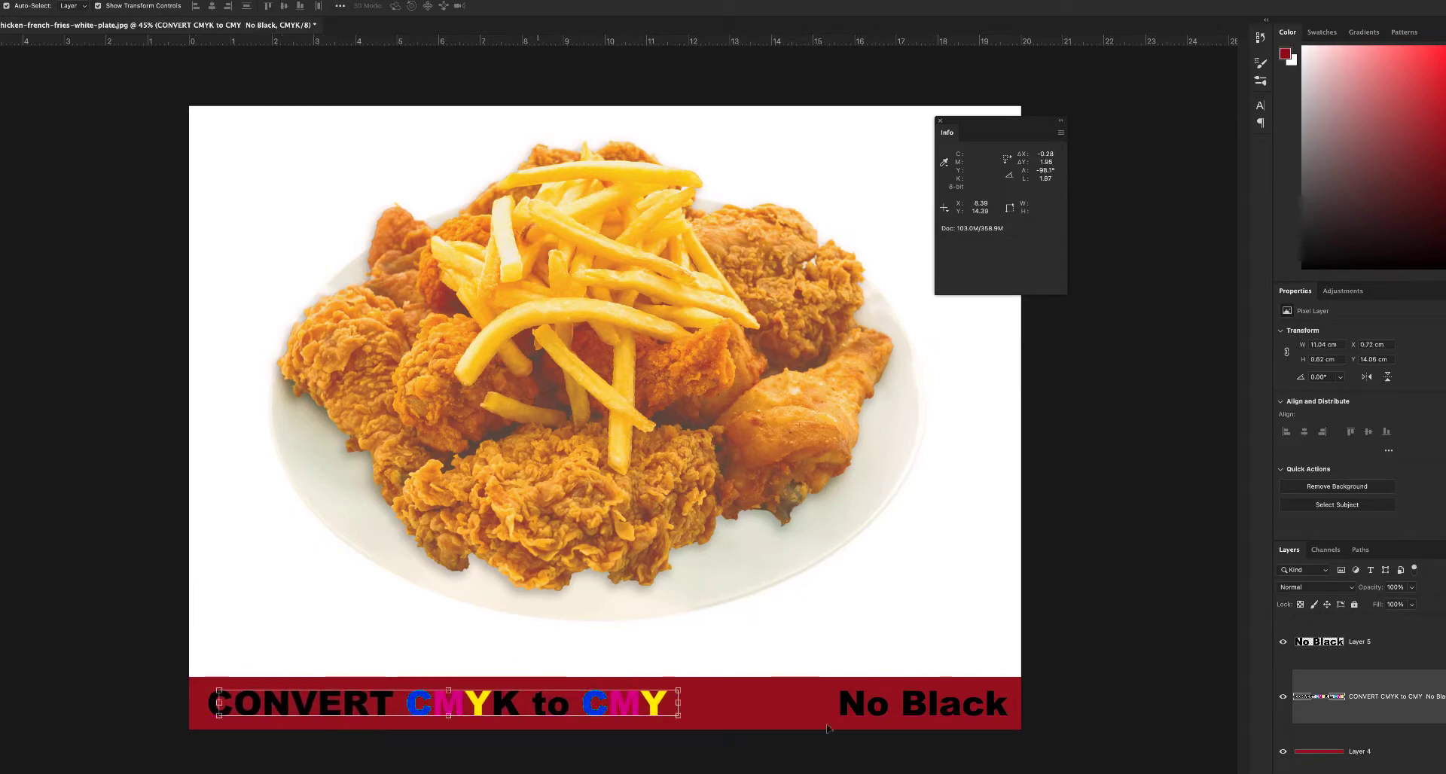
left_click(877, 717, "shift")
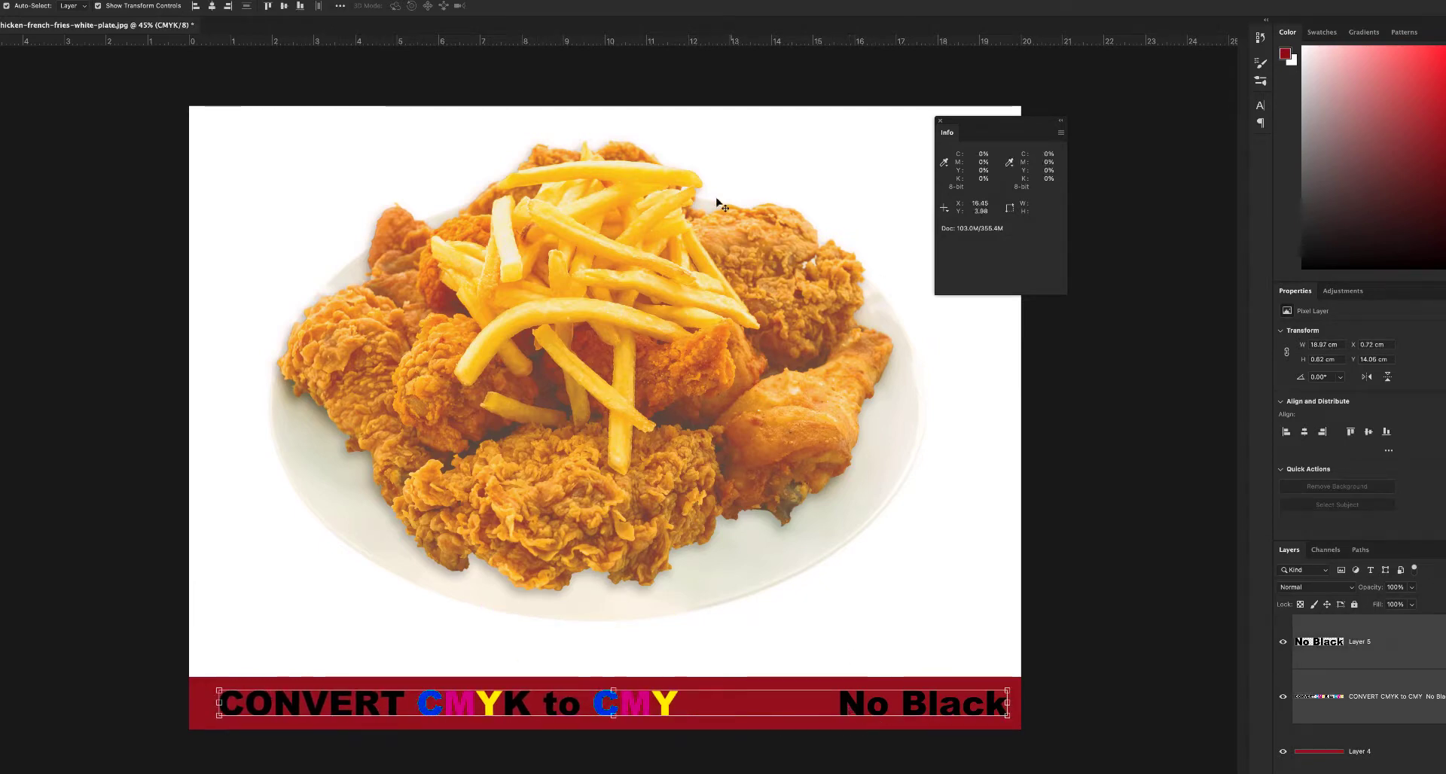
key("ctrl")
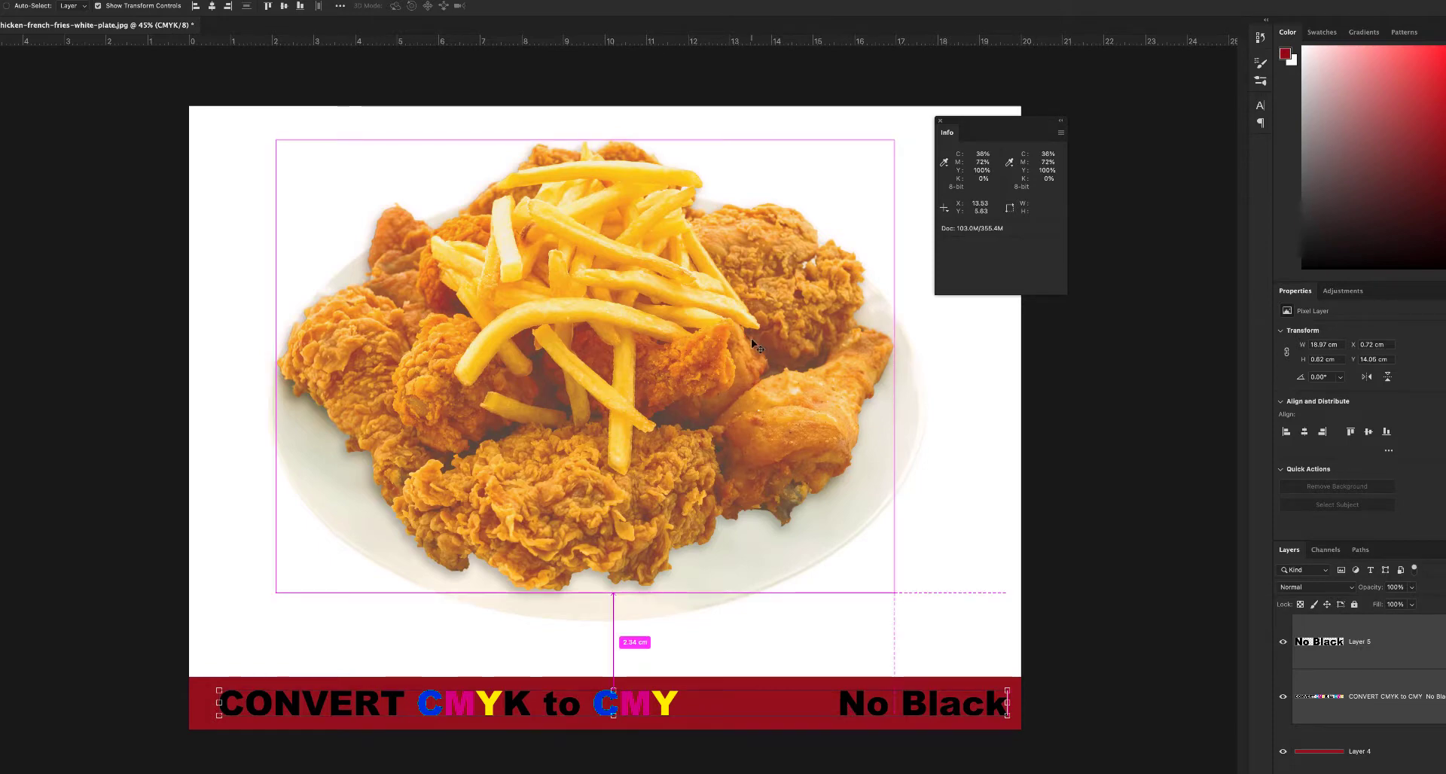
left_click(1342, 290)
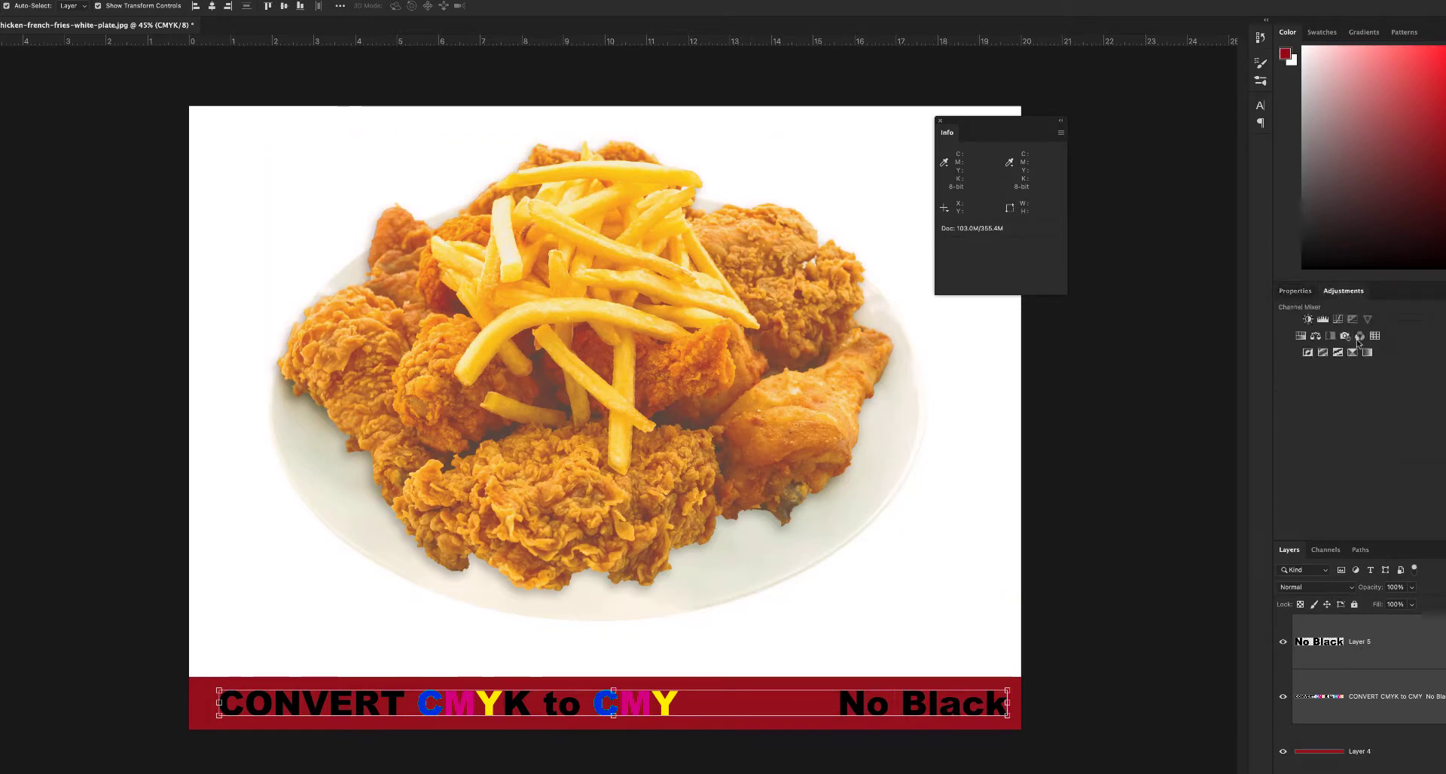
Add a Channel Mixer layer, pulling the Black slider to minimum for the Cyan and Yellow outputs.
left_click(1358, 339)
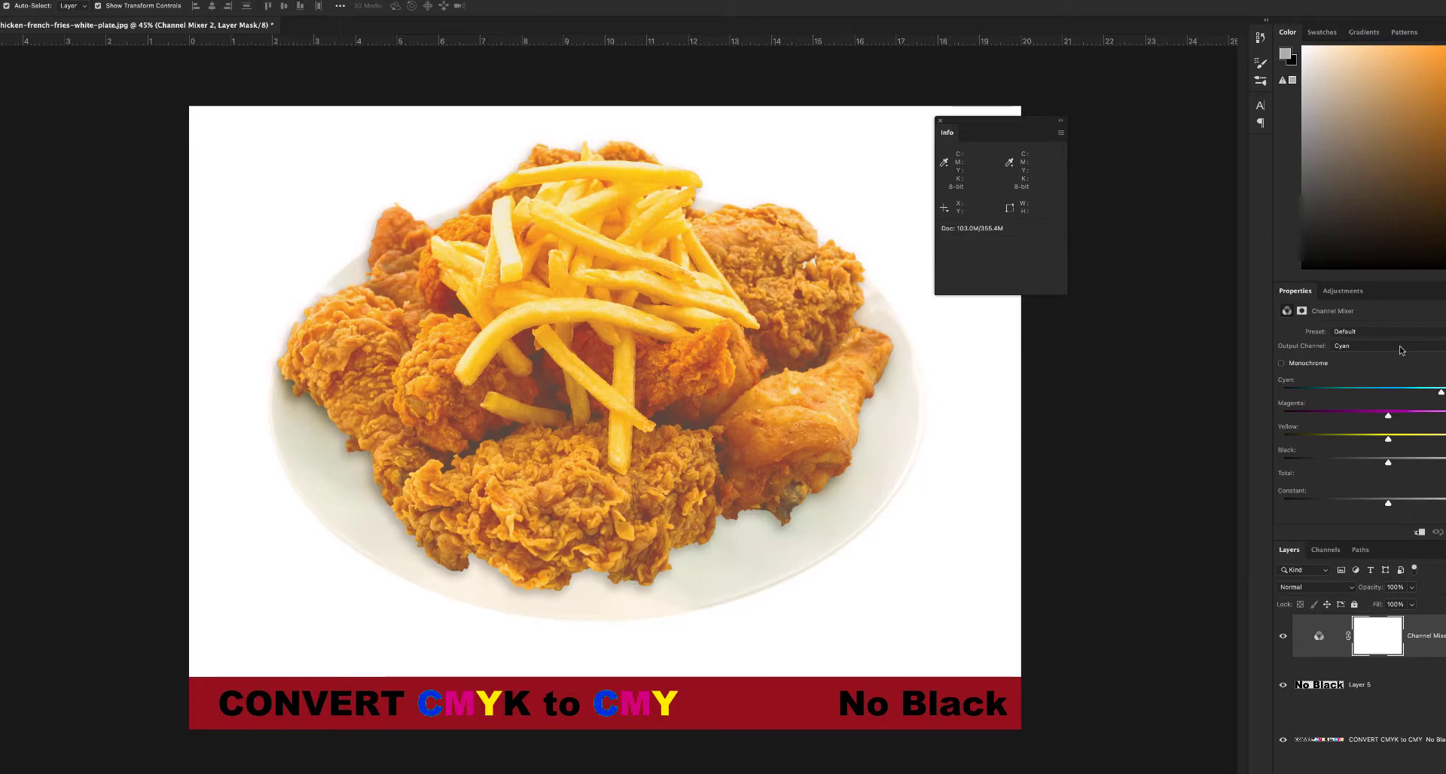
left_click(1401, 347)
left_click(1369, 382)
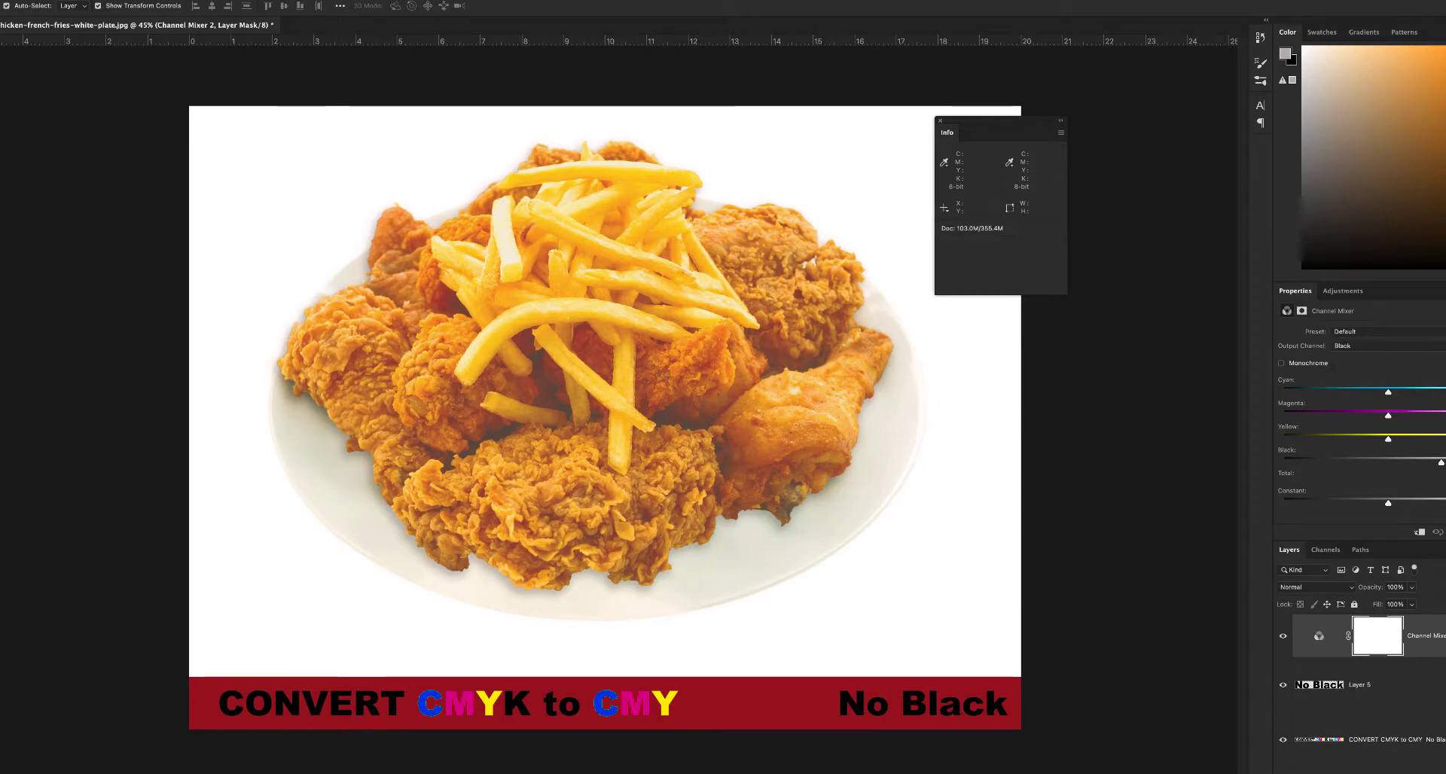
left_click(1383, 348)
left_click(1356, 311)
left_click_drag(1324, 464, 1322, 462)
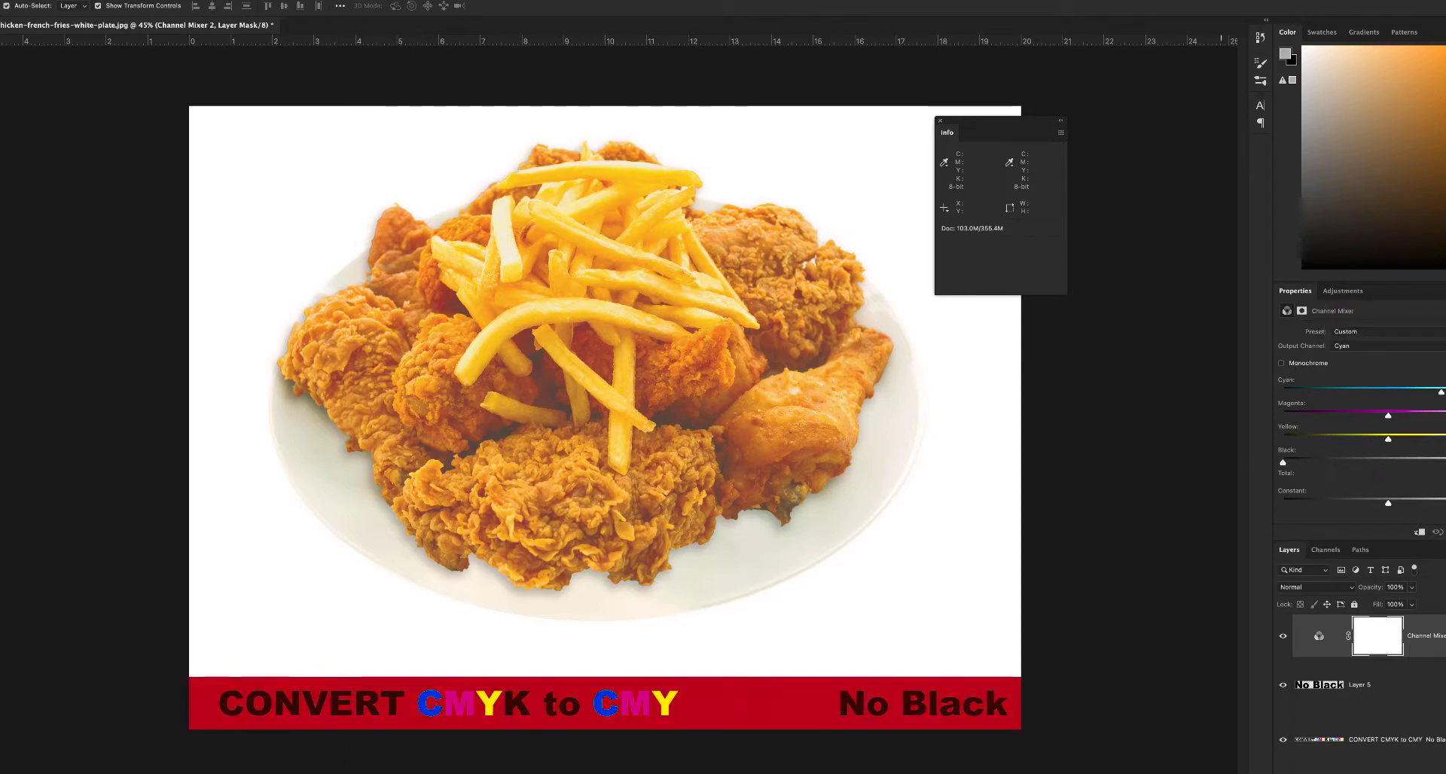
left_click(1356, 346)
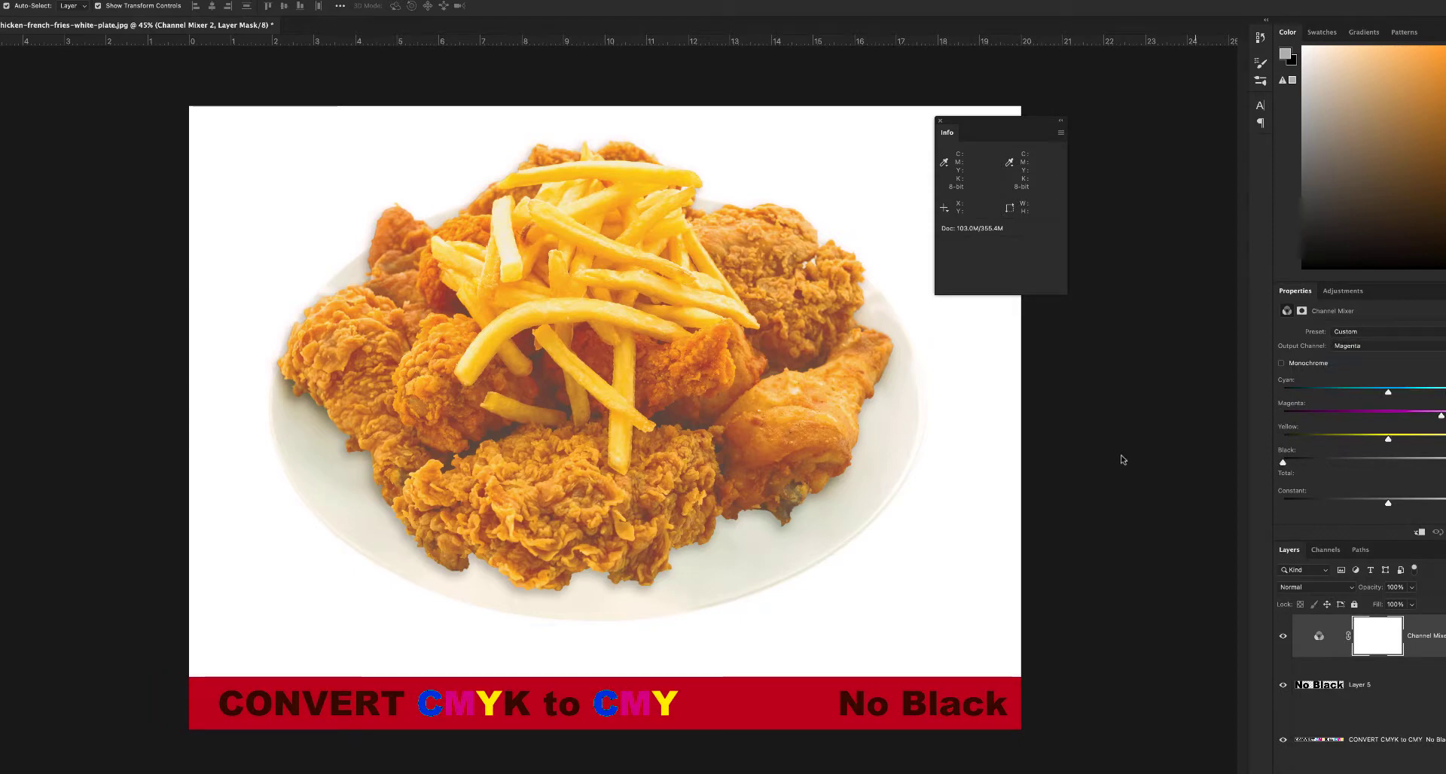
left_click(1355, 346)
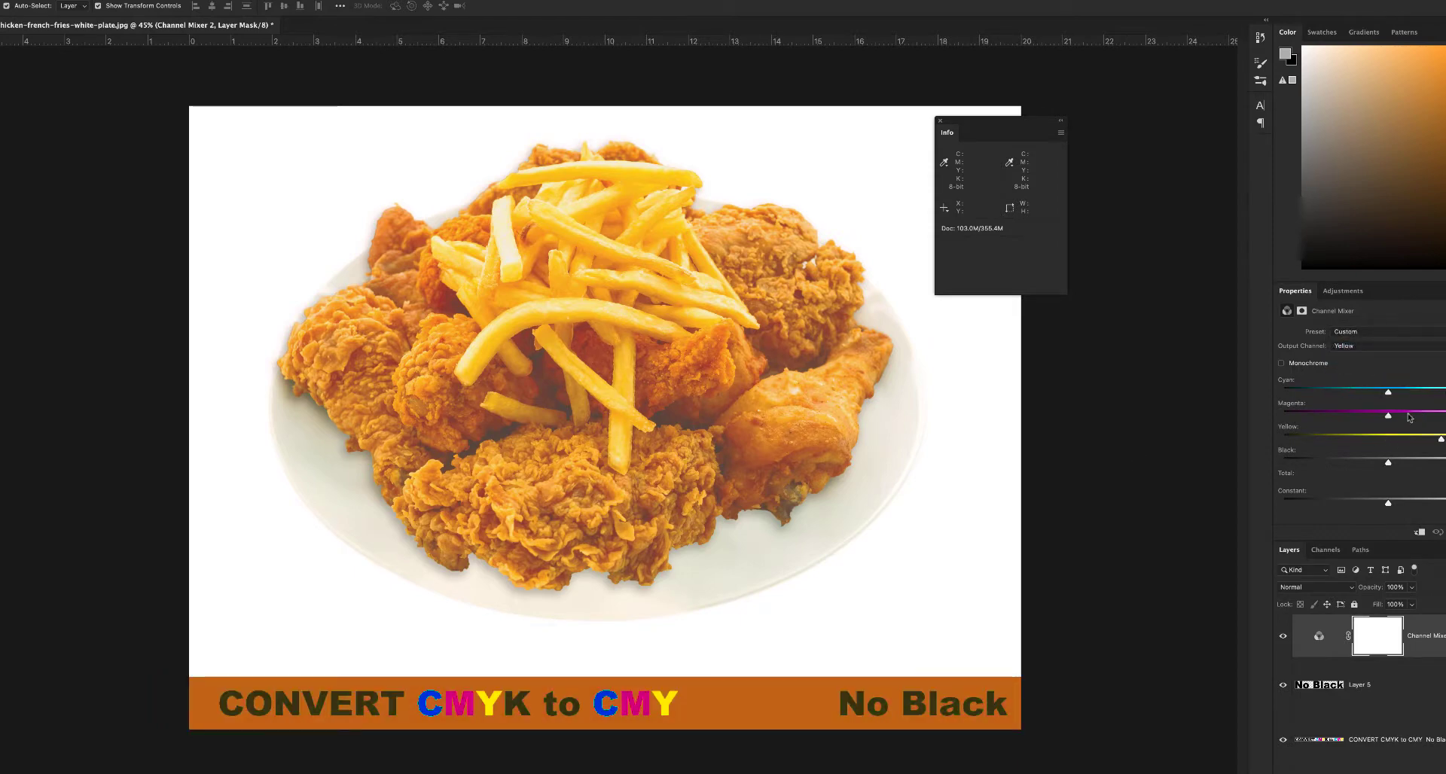
left_click_drag(1169, 461, 1094, 459)
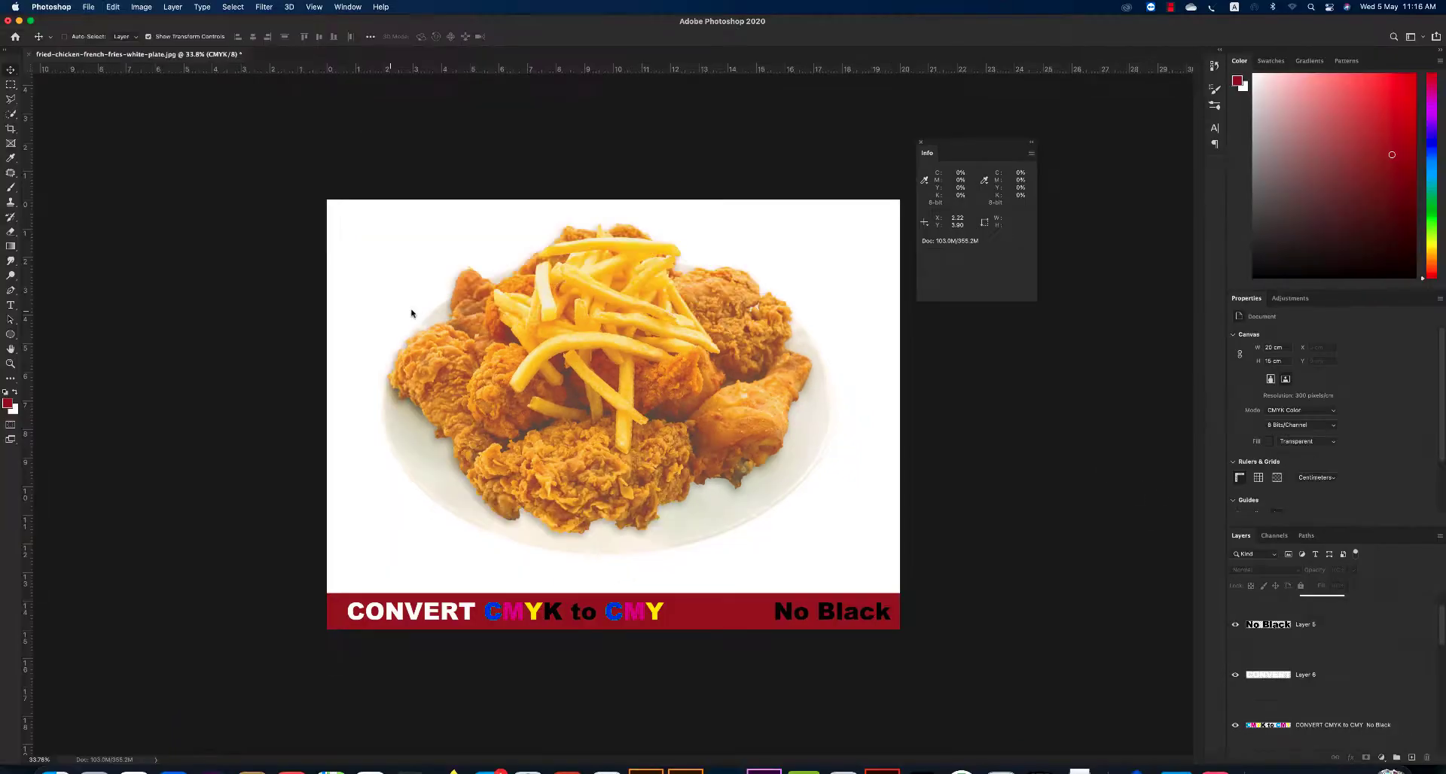
Save the image as 'CMY' in TIFF format and accept the TIFF options.
key("super+shift+s")
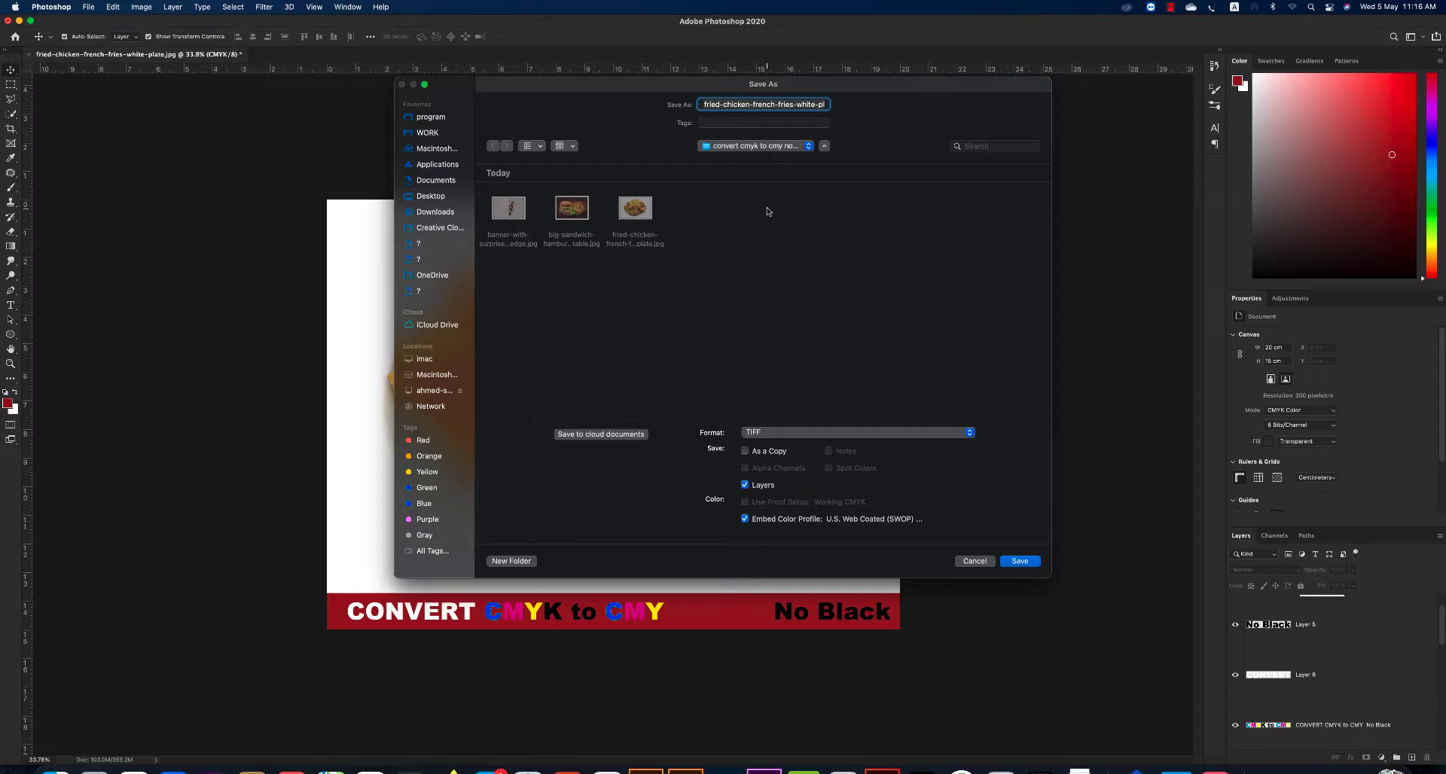
type("cmy")
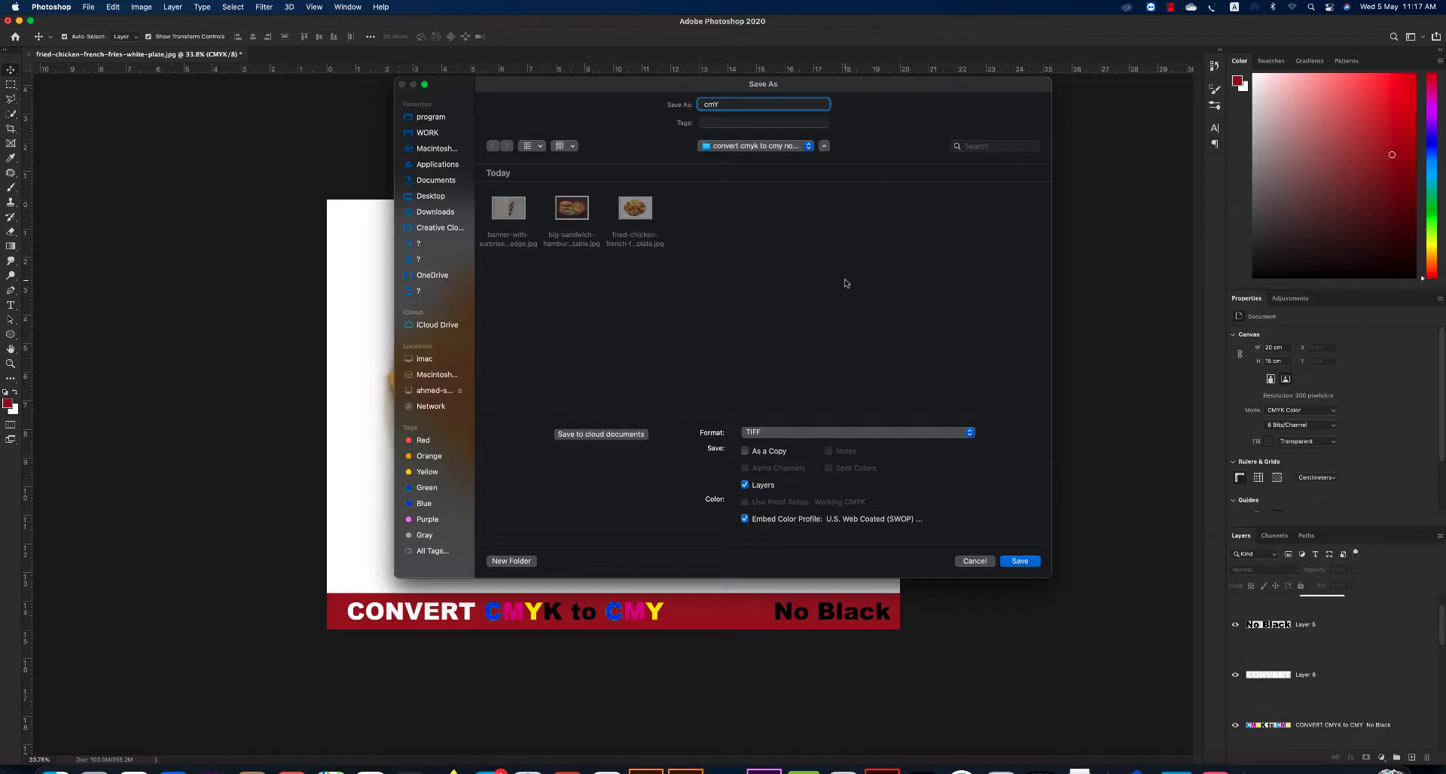
key("BackSpace")
key("BackSpace")
key("BackSpace")
type("c")
key("BackSpace")
key("BackSpace")
type("CMY")
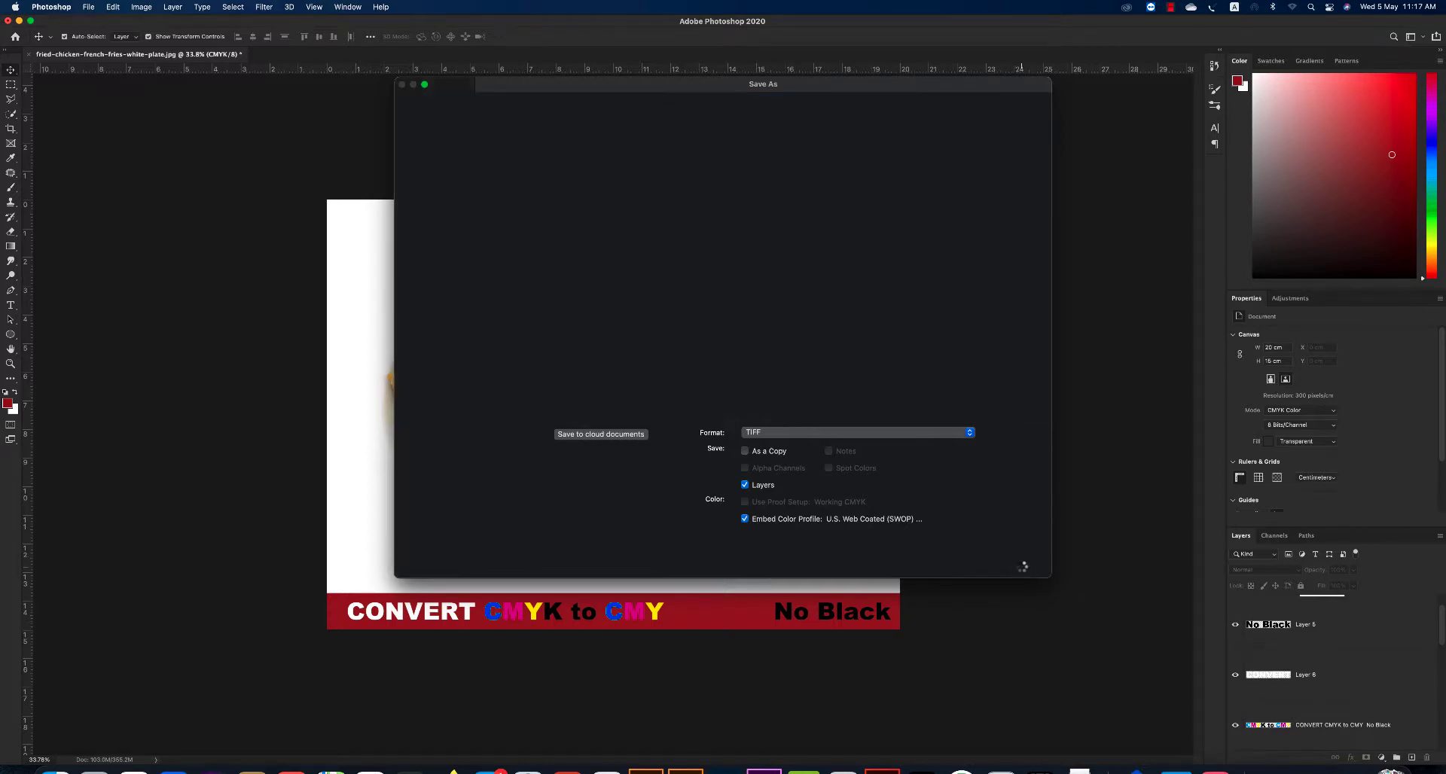
left_click(1031, 563)
left_click(868, 309)
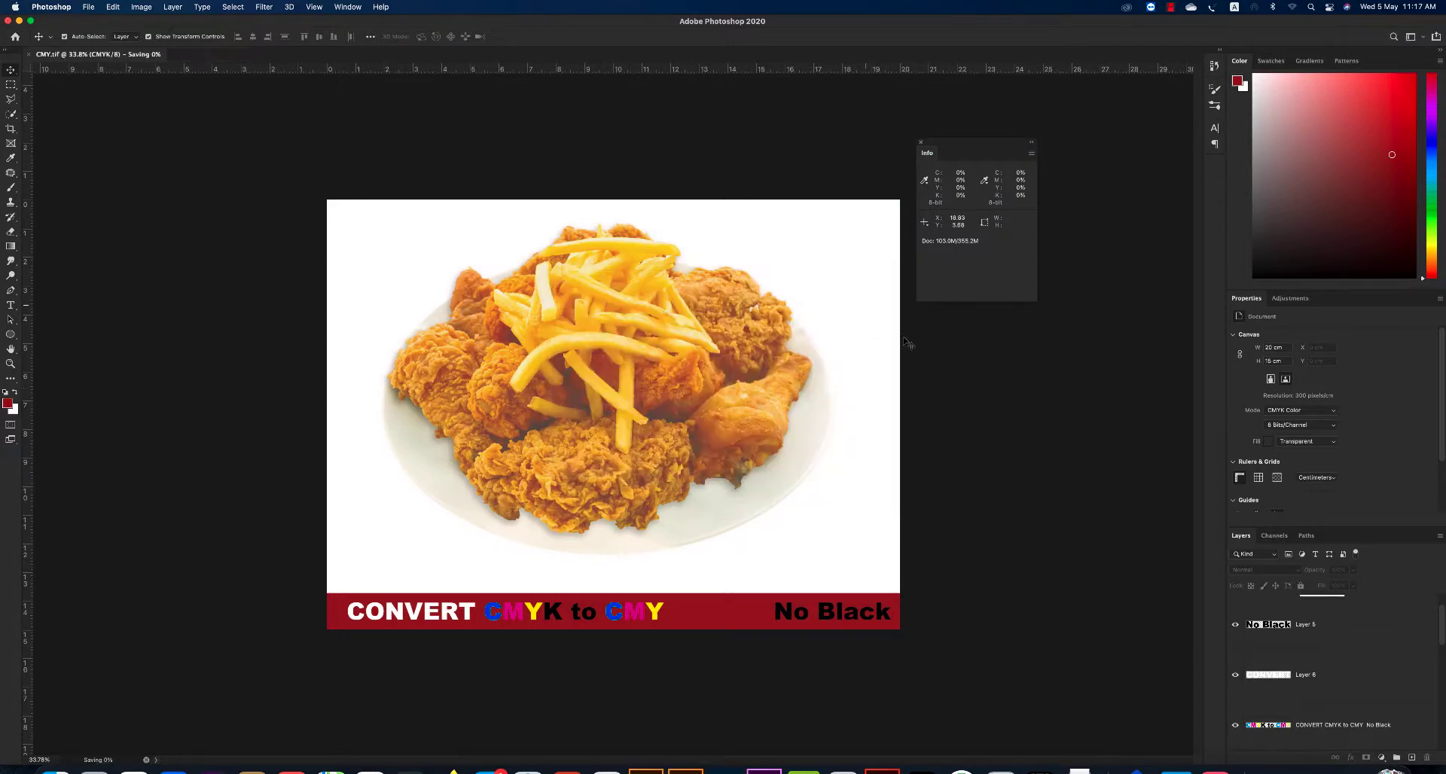